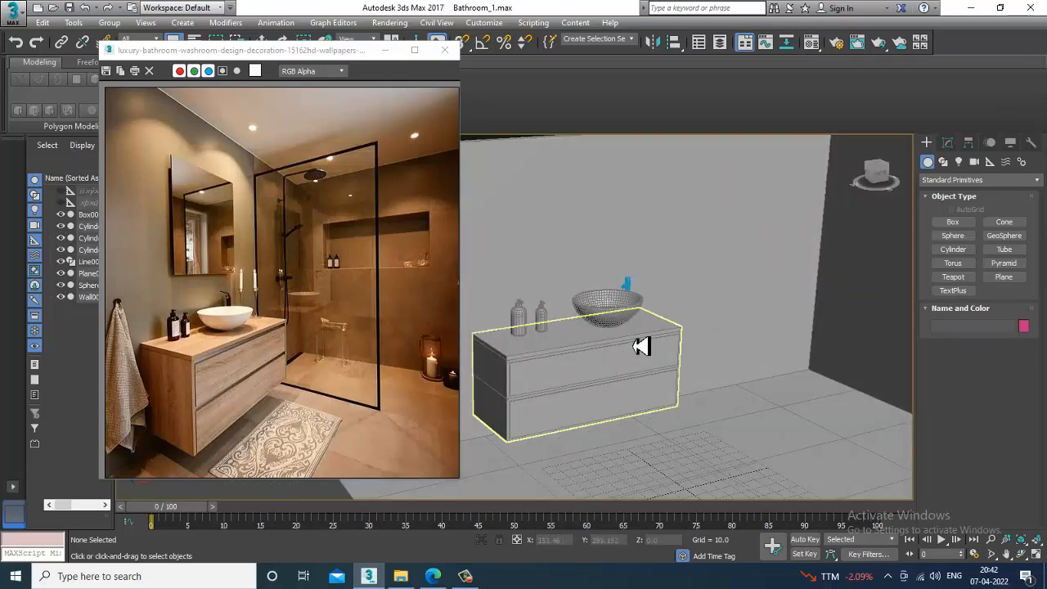
# Draw an open line in the front view beside the faucet as the candle holder's half profile, from flared rim to base.
pyautogui.scroll(2, 249, 332)
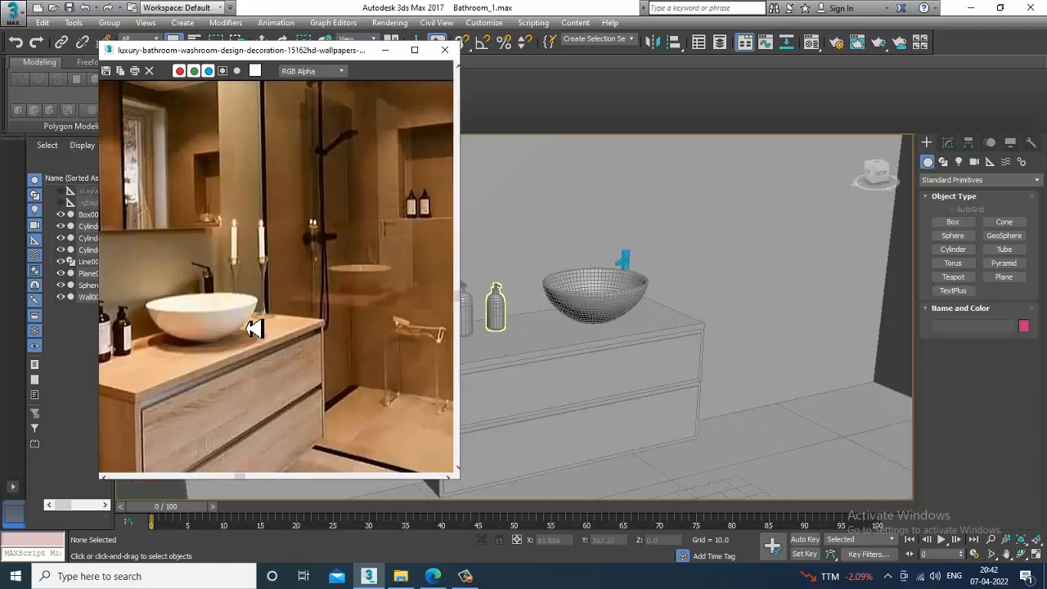
pyautogui.scroll(5, 659, 308)
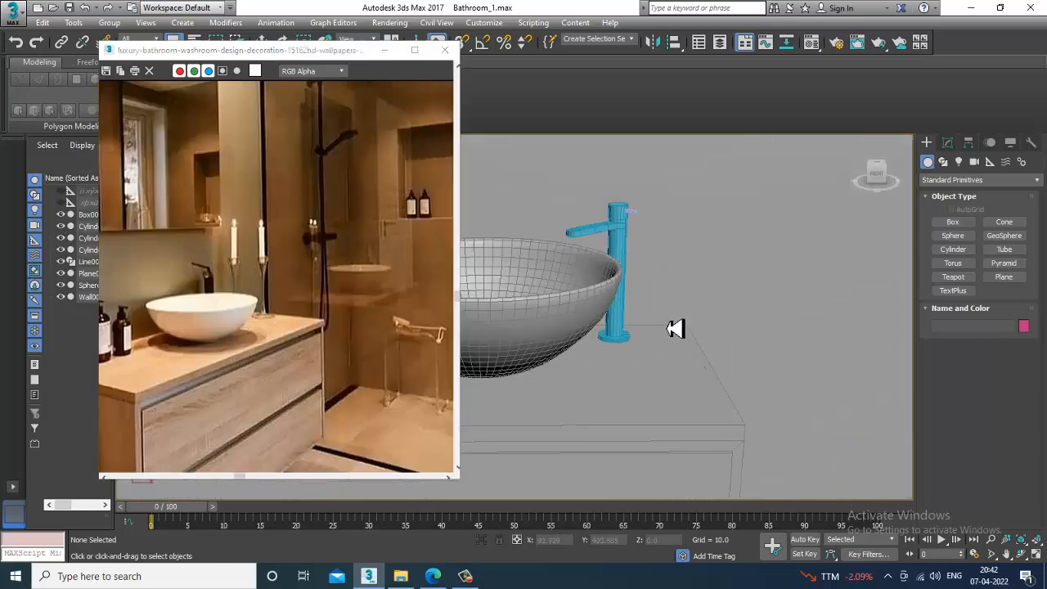
pyautogui.keyDown('alt'); pyautogui.moveTo(697, 327); pyautogui.dragTo(690, 320, button='middle'); pyautogui.keyUp('alt')
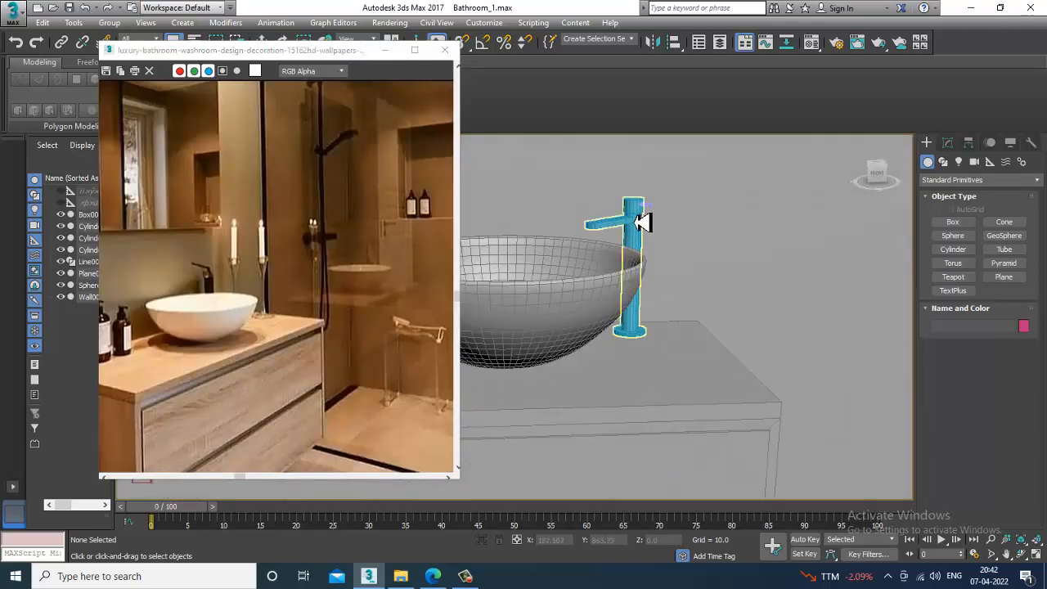
pyautogui.scroll(3, 232, 292)
pyautogui.scroll(-2, 236, 293)
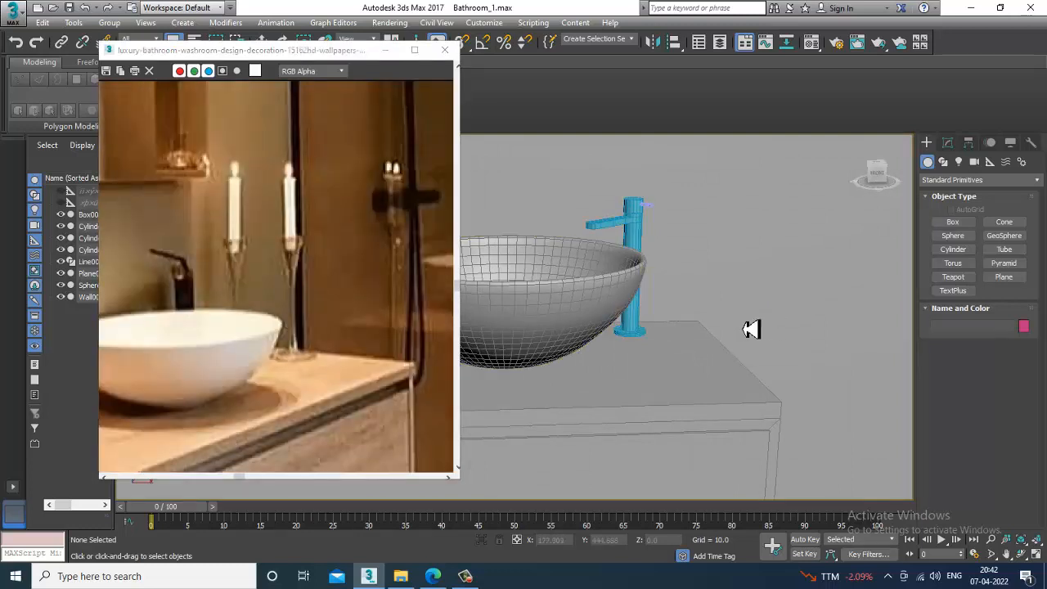
pyautogui.moveTo(750, 330); pyautogui.dragTo(647, 318, button='middle')
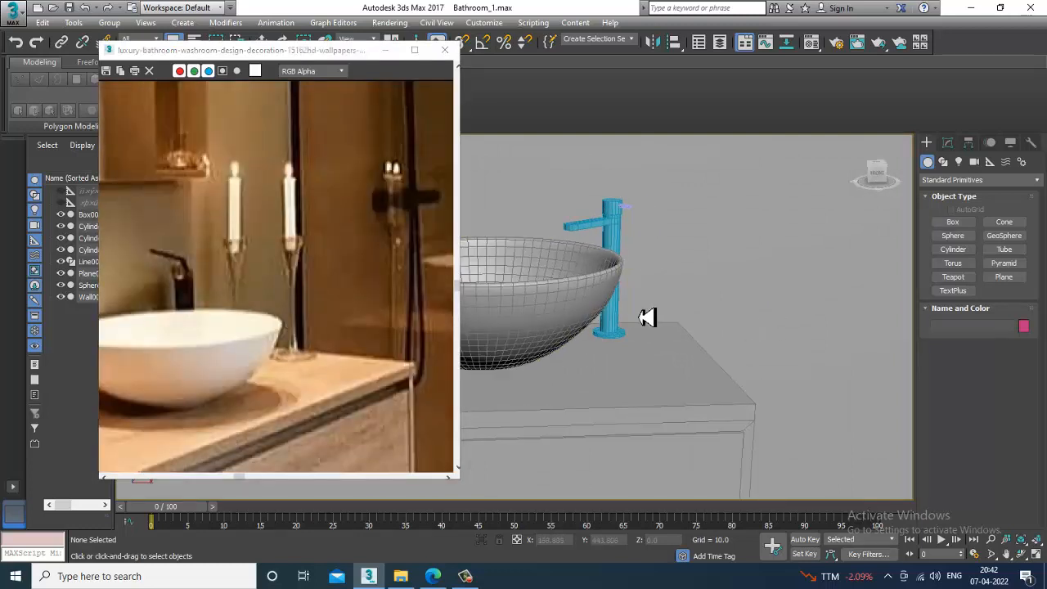
pyautogui.click(943, 161)
pyautogui.hotkey('alt', 'w')
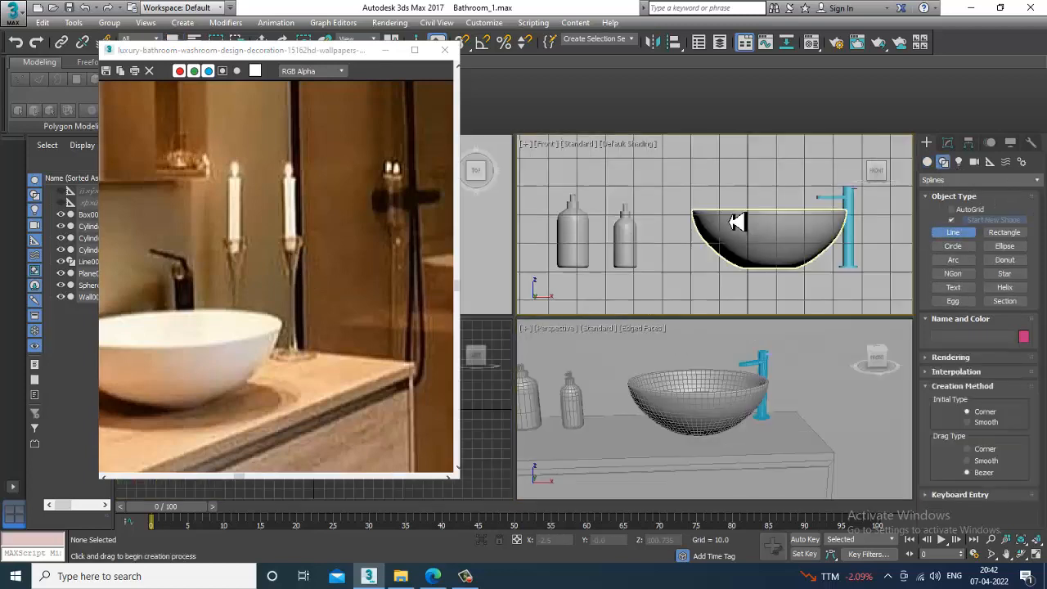
pyautogui.scroll(-3, 739, 223)
pyautogui.hotkey('alt', 'w')
pyautogui.scroll(-3, 688, 221)
pyautogui.scroll(4, 715, 260)
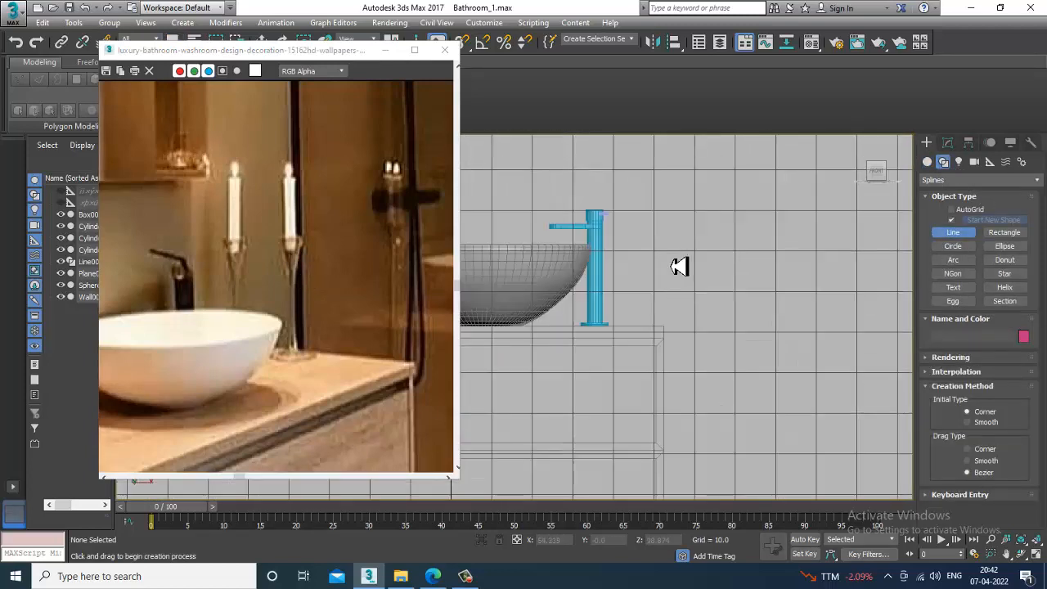
pyautogui.moveTo(641, 217); pyautogui.dragTo(643, 218, button='middle')
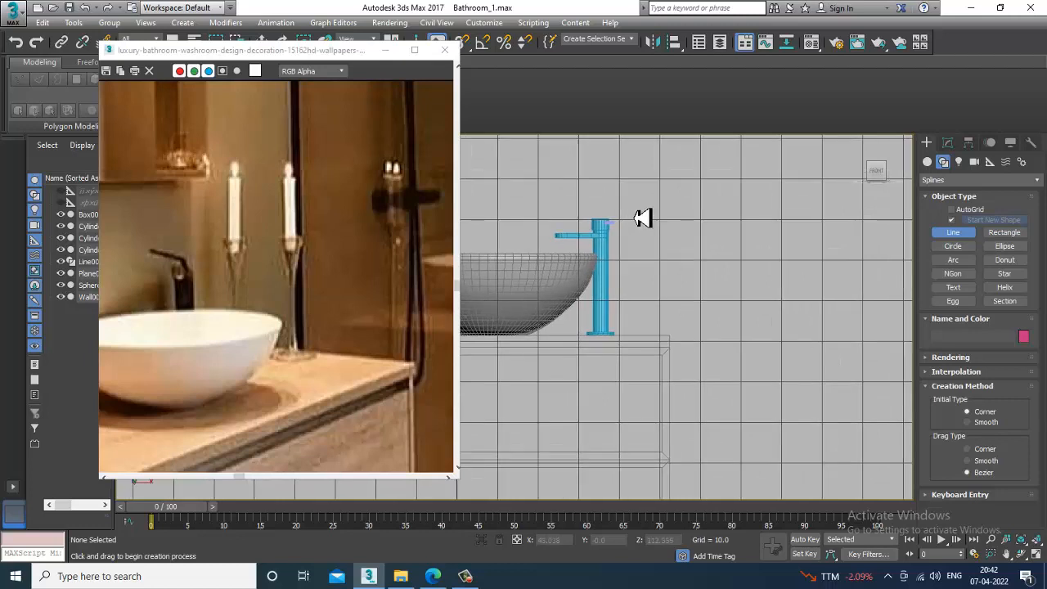
pyautogui.click(628, 196)
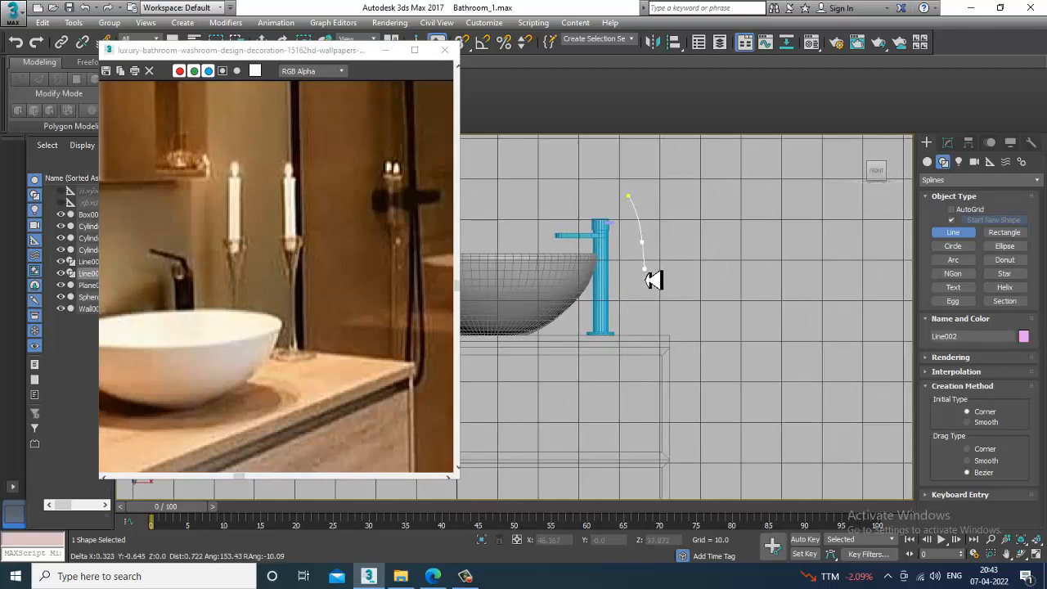
pyautogui.rightClick(623, 344)
pyautogui.moveTo(683, 302); pyautogui.dragTo(684, 324, button='middle')
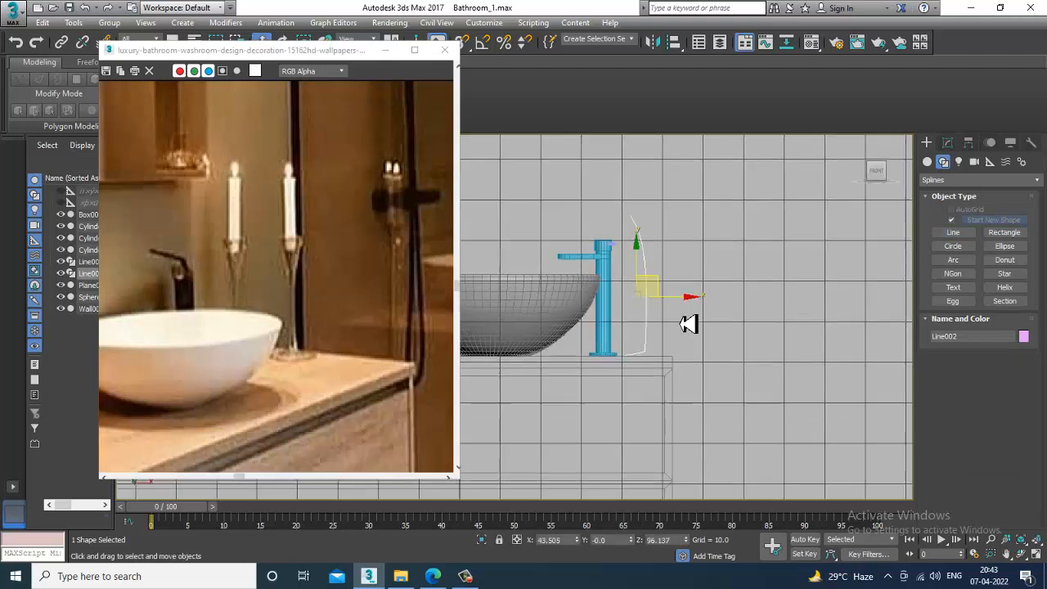
# Apply a Lathe modifier to the candle holder profile and align its axis to Max.
pyautogui.scroll(2, 685, 318)
pyautogui.press('1')
pyautogui.moveTo(597, 179); pyautogui.dragTo(655, 225)
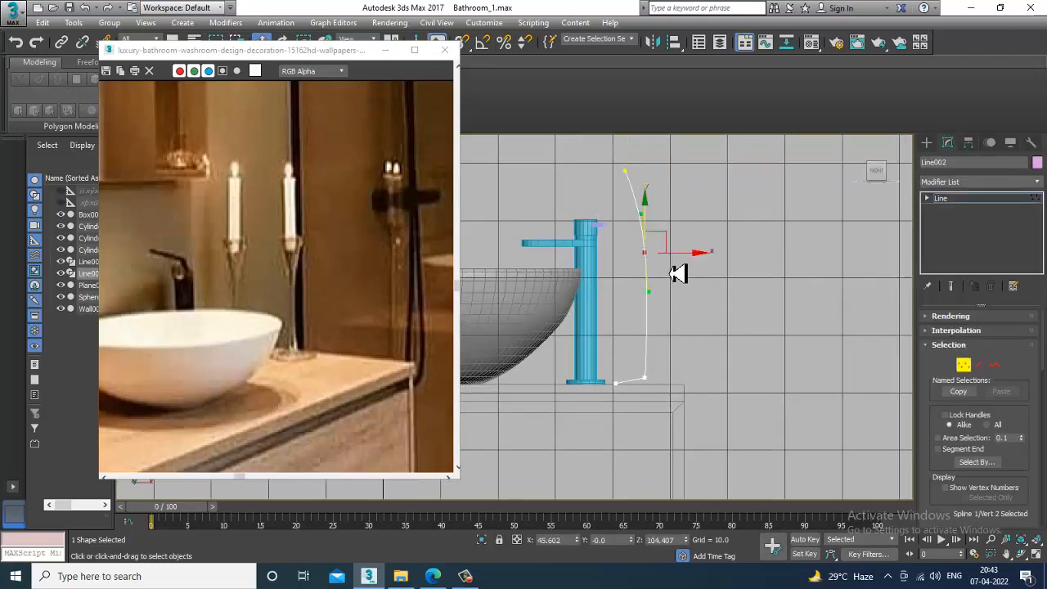
pyautogui.click(980, 203)
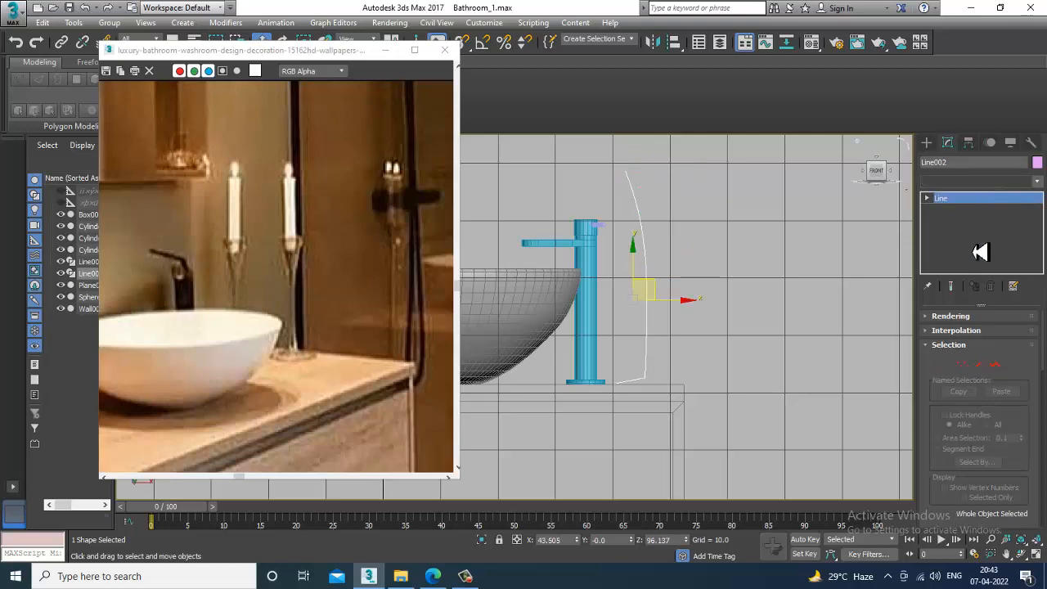
pyautogui.click(979, 181)
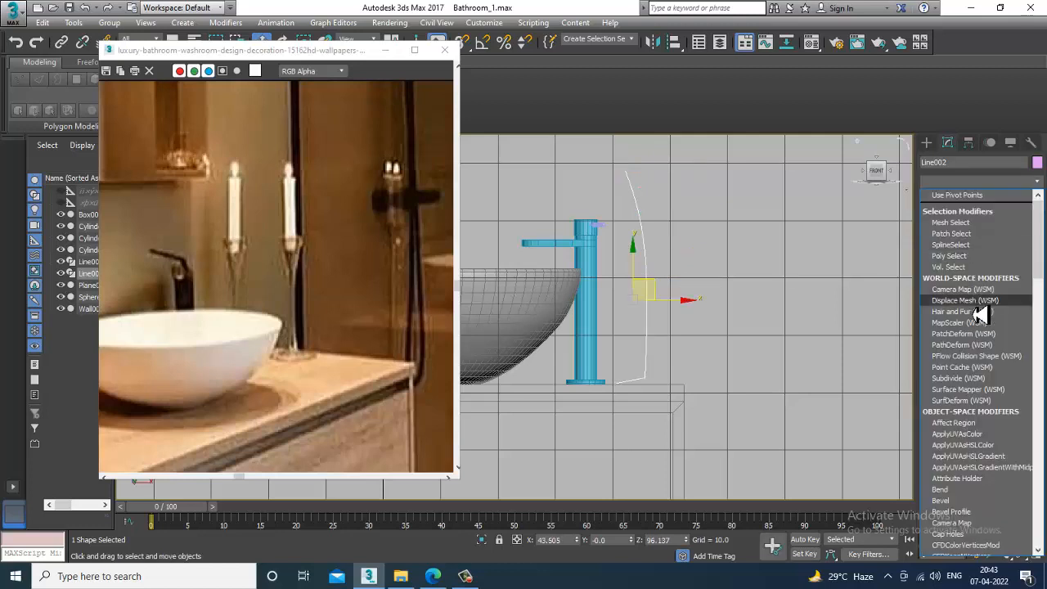
pyautogui.scroll(-5, 981, 299)
pyautogui.press('l')
pyautogui.press('Return')
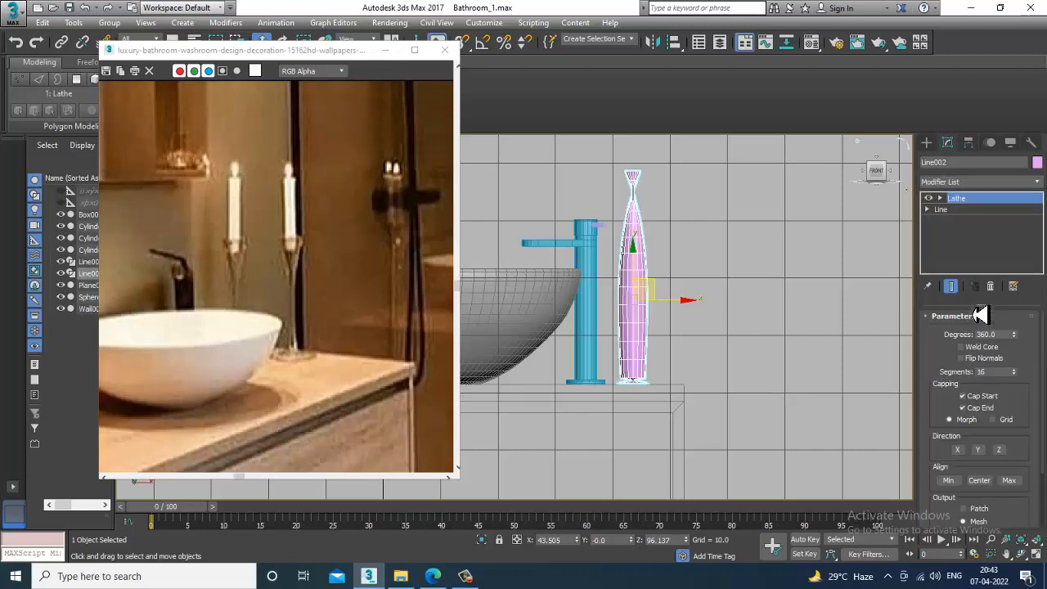
pyautogui.click(1011, 481)
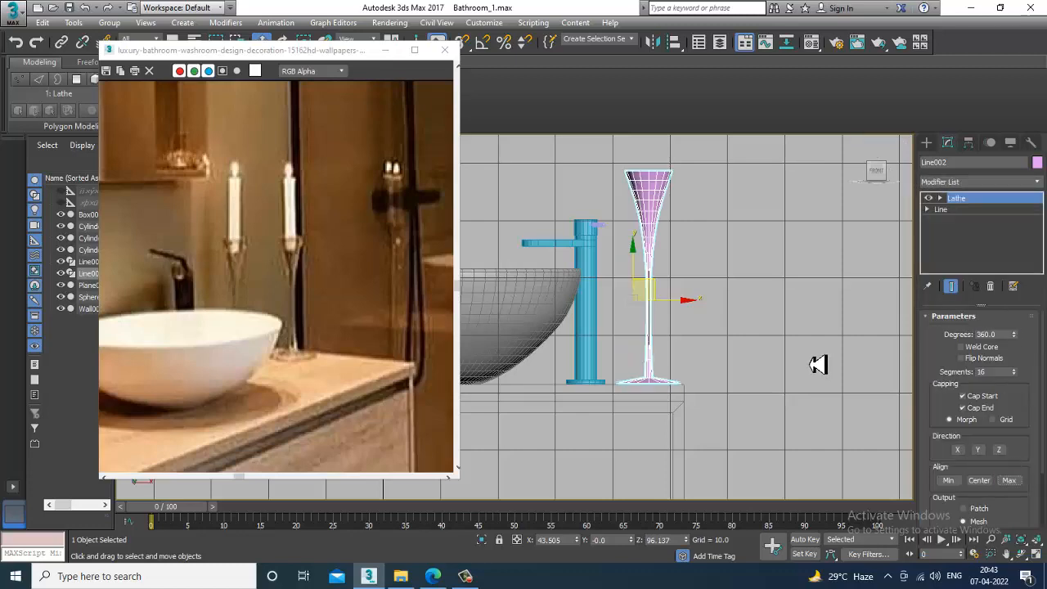
# Move the outer base vertex of the lathed profile slightly inward, to about X 41.05, to narrow the foot.
pyautogui.scroll(8, 764, 346)
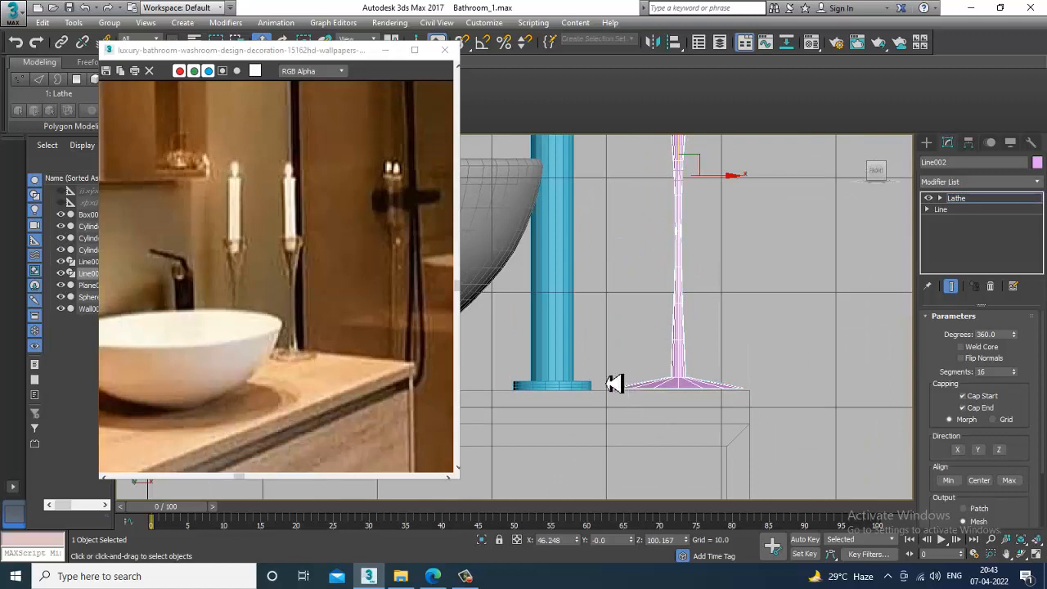
pyautogui.click(949, 221)
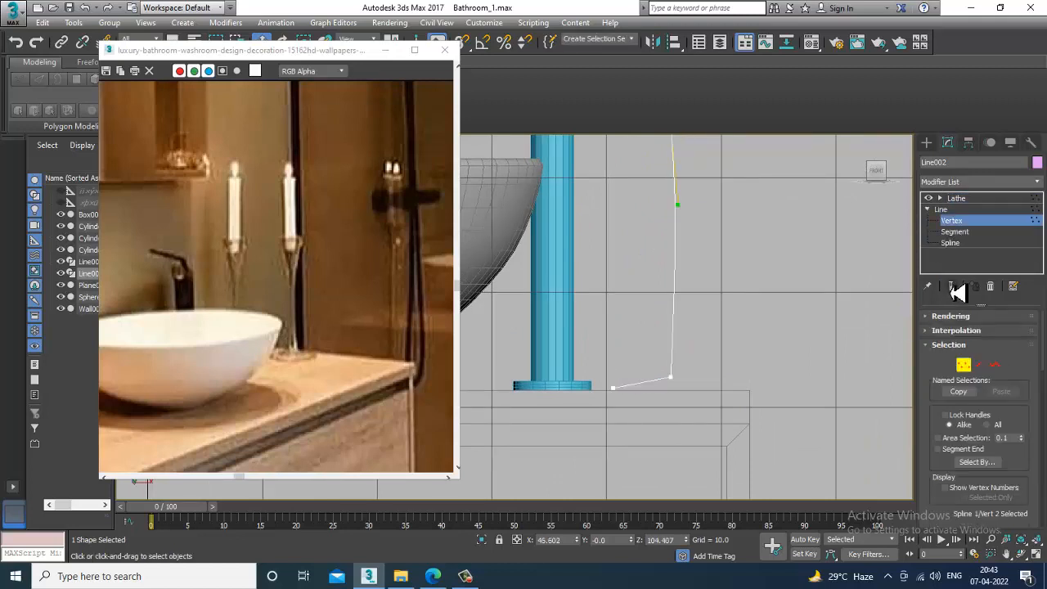
pyautogui.click(613, 388)
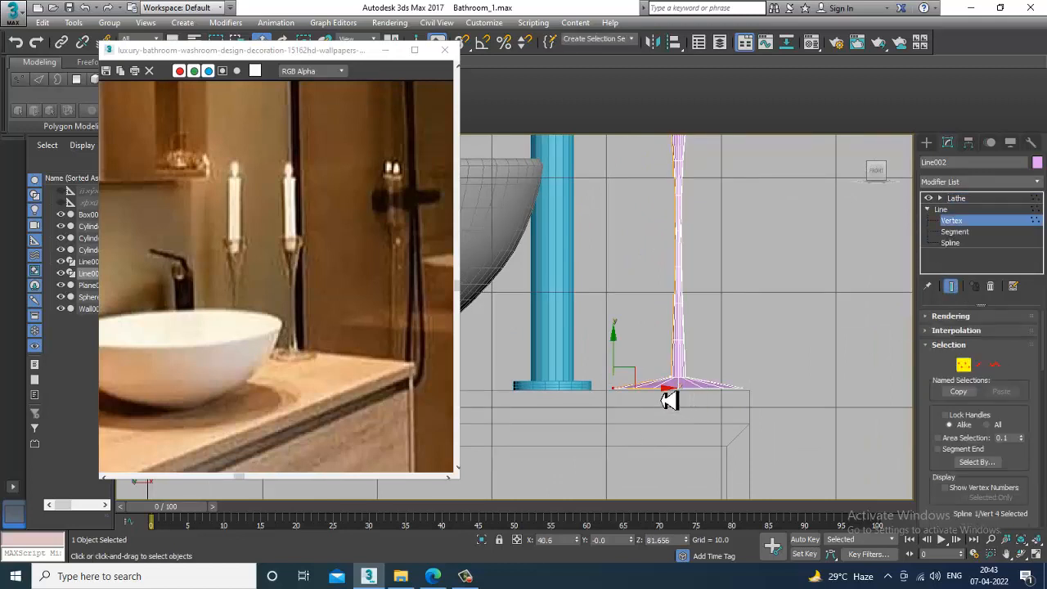
pyautogui.scroll(-5, 673, 399)
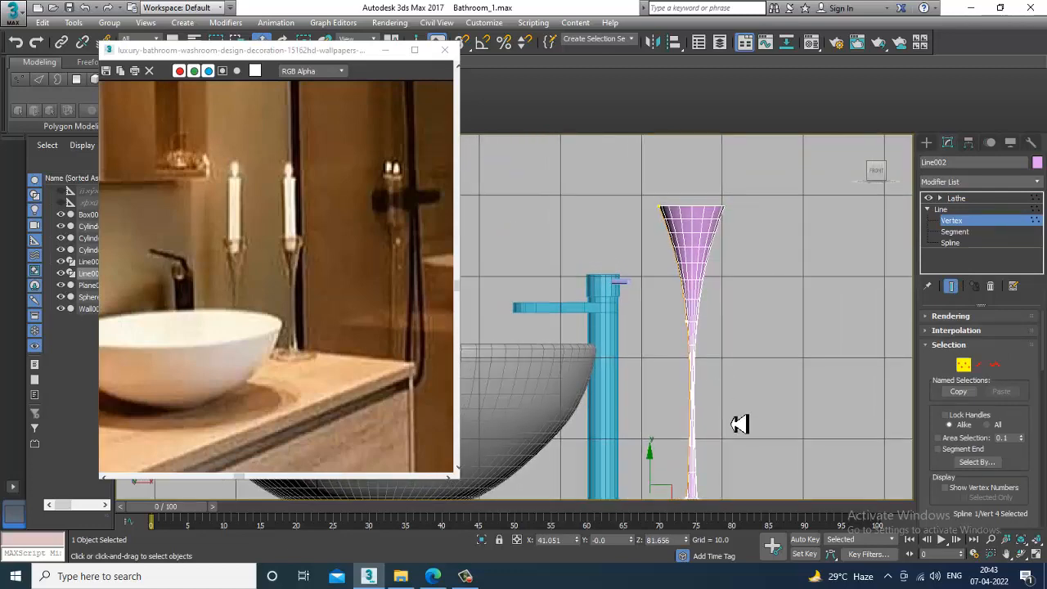
# Move the lathed candle holder in the perspective view onto the vanity countertop, beside the basin and faucet.
pyautogui.moveTo(748, 329); pyautogui.dragTo(725, 388, button='middle')
pyautogui.hotkey('alt', 'w')
pyautogui.middleClick(780, 446)
pyautogui.hotkey('alt', 'w')
pyautogui.scroll(-4, 730, 382)
pyautogui.scroll(-3, 721, 381)
pyautogui.scroll(4, 725, 388)
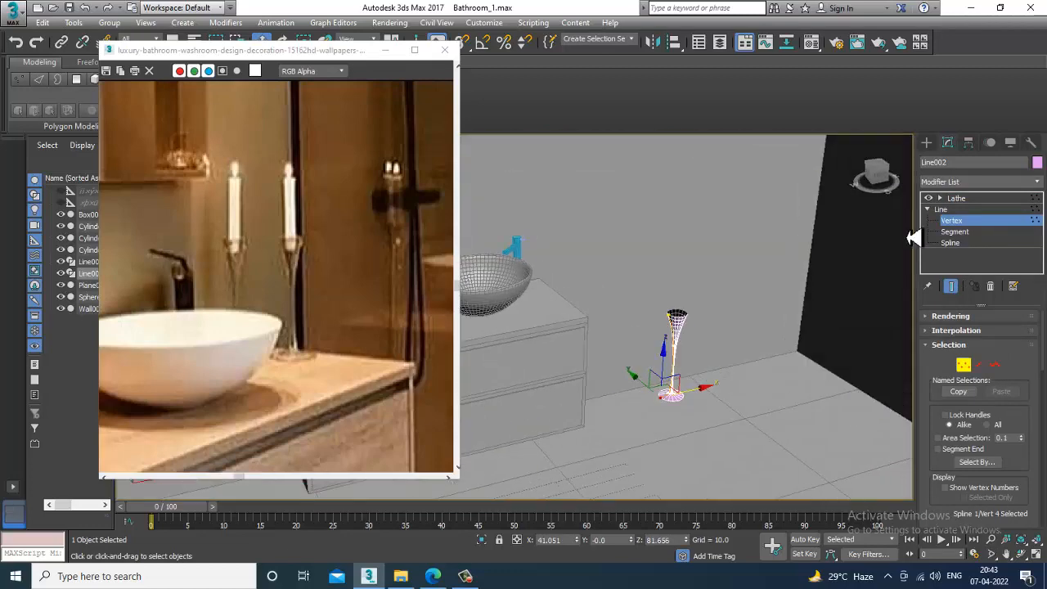
pyautogui.click(956, 198)
pyautogui.moveTo(649, 353); pyautogui.dragTo(535, 309)
pyautogui.press('z')
pyautogui.scroll(-3, 613, 348)
pyautogui.keyDown('alt'); pyautogui.moveTo(614, 355); pyautogui.dragTo(624, 361, button='middle'); pyautogui.keyUp('alt')
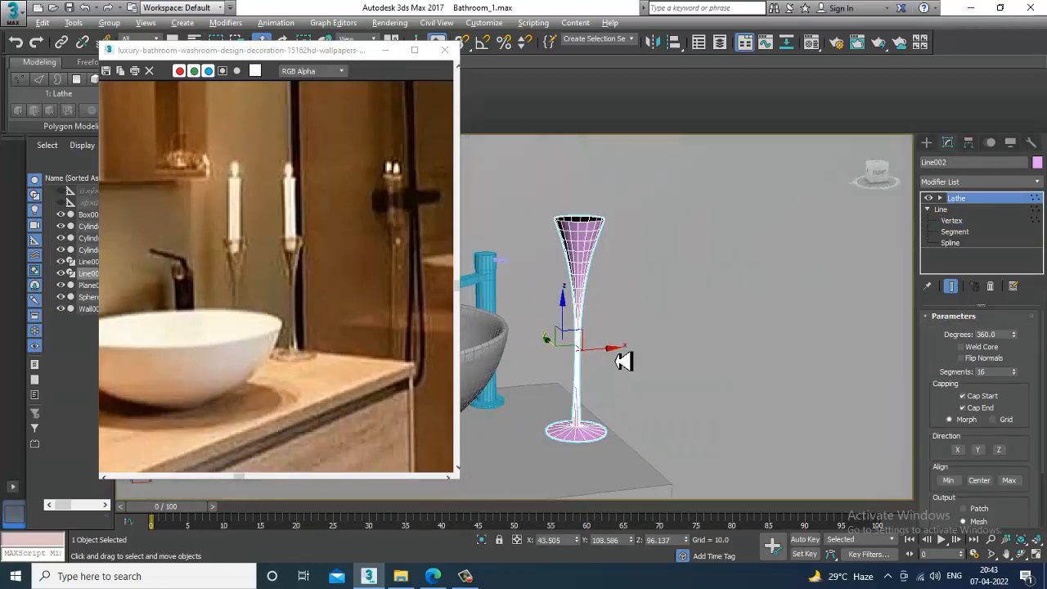
# Convert the lathed candle holder to an Editable Poly.
pyautogui.scroll(6, 625, 364)
pyautogui.scroll(-2, 630, 360)
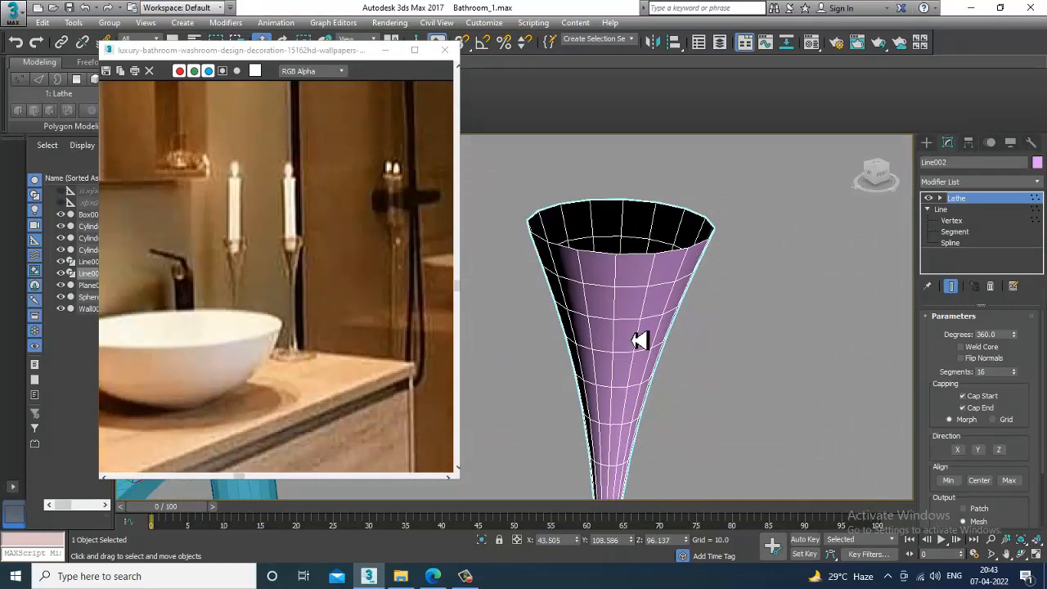
pyautogui.rightClick(623, 304)
pyautogui.moveTo(720, 451)
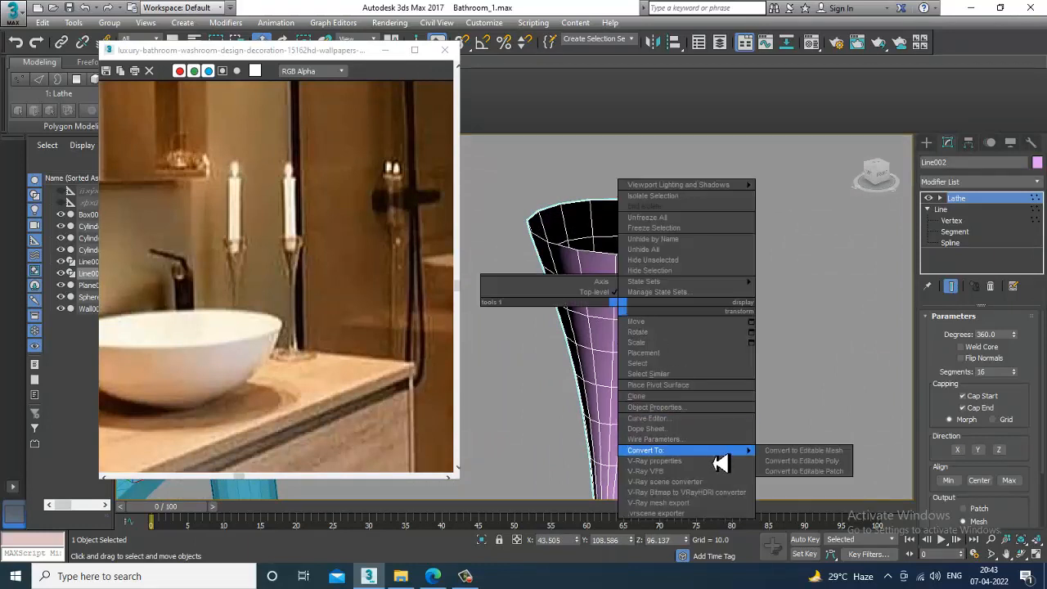
pyautogui.click(849, 461)
# Give the candle holder wall thickness with a Shell modifier, using an outer amount of 0.53.
pyautogui.click(970, 184)
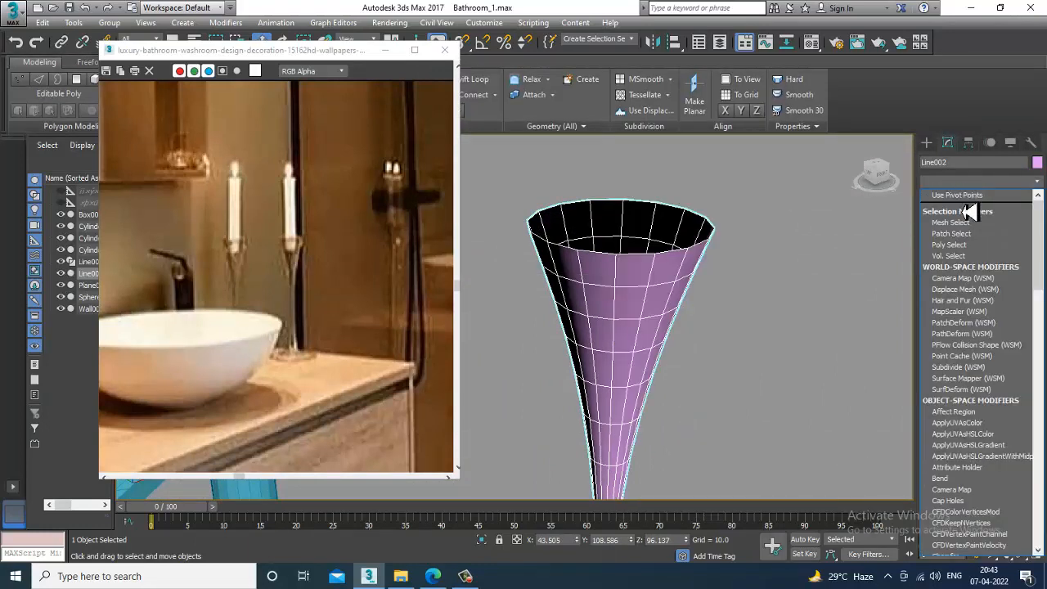
pyautogui.scroll(-3, 972, 284)
pyautogui.write('sh')
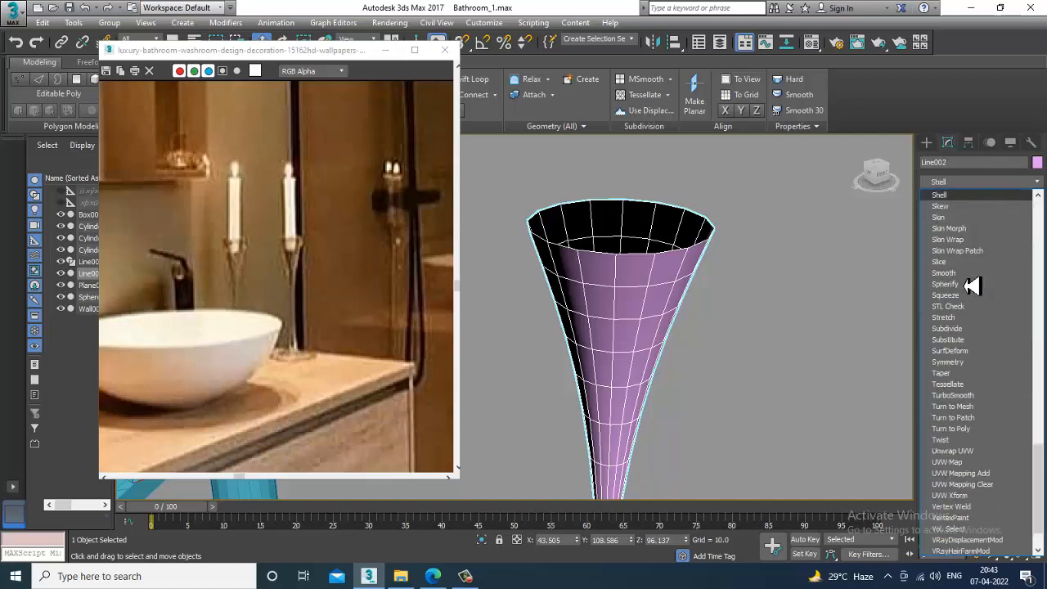
pyautogui.press('Return')
pyautogui.moveTo(1031, 363); pyautogui.dragTo(1035, 394)
# Collapse the shelled candle holder into an Editable Poly.
pyautogui.keyDown('alt'); pyautogui.moveTo(696, 306); pyautogui.dragTo(606, 247, button='middle'); pyautogui.keyUp('alt')
pyautogui.rightClick(605, 248)
pyautogui.moveTo(679, 380)
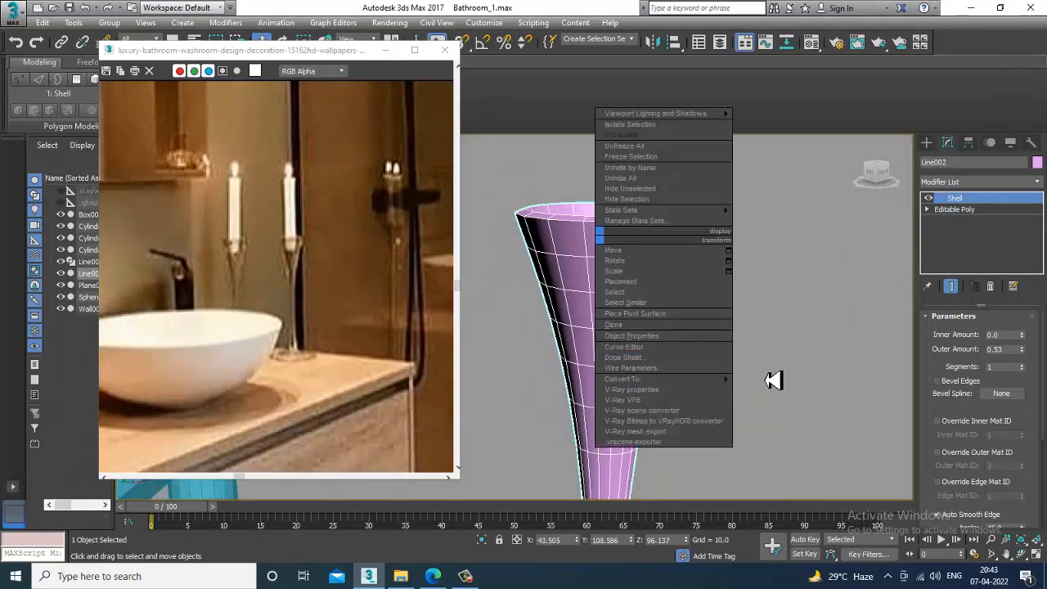
pyautogui.moveTo(711, 381)
pyautogui.click(797, 392)
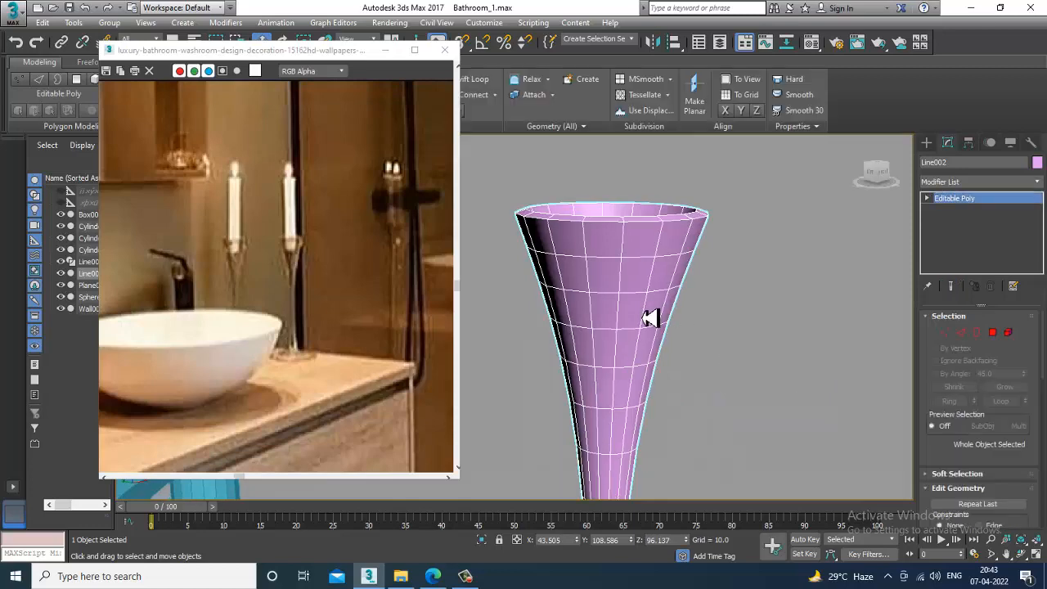
# Select an outer polygon below the candle holder's rim and the matching inner polygon, working at polygon level in wireframe display.
pyautogui.keyDown('alt'); pyautogui.moveTo(650, 317); pyautogui.dragTo(664, 394, button='middle'); pyautogui.keyUp('alt')
pyautogui.click(1001, 332)
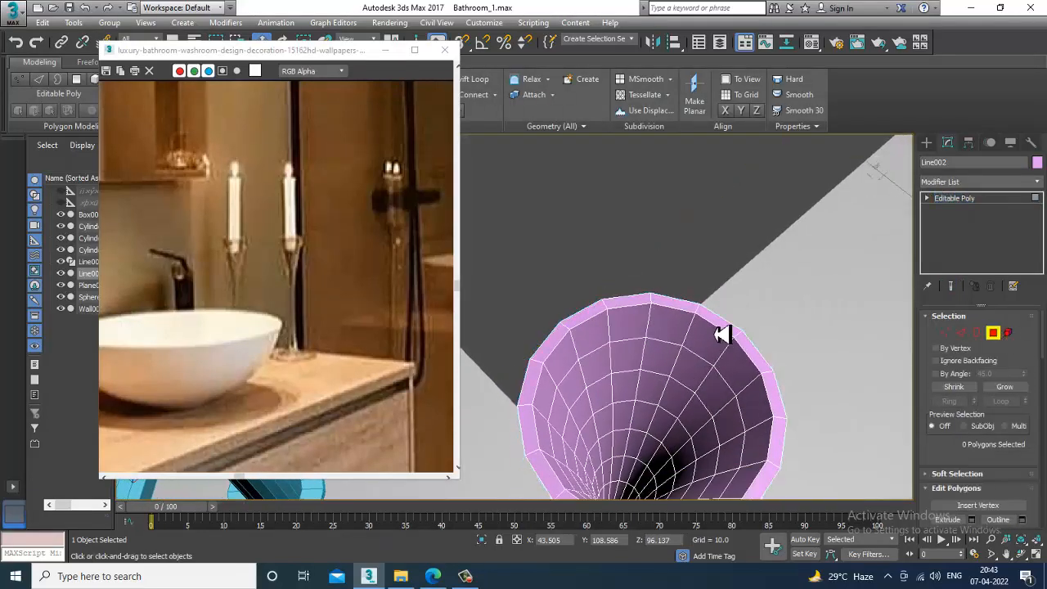
pyautogui.keyDown('alt'); pyautogui.moveTo(675, 430); pyautogui.dragTo(661, 333, button='middle'); pyautogui.keyUp('alt')
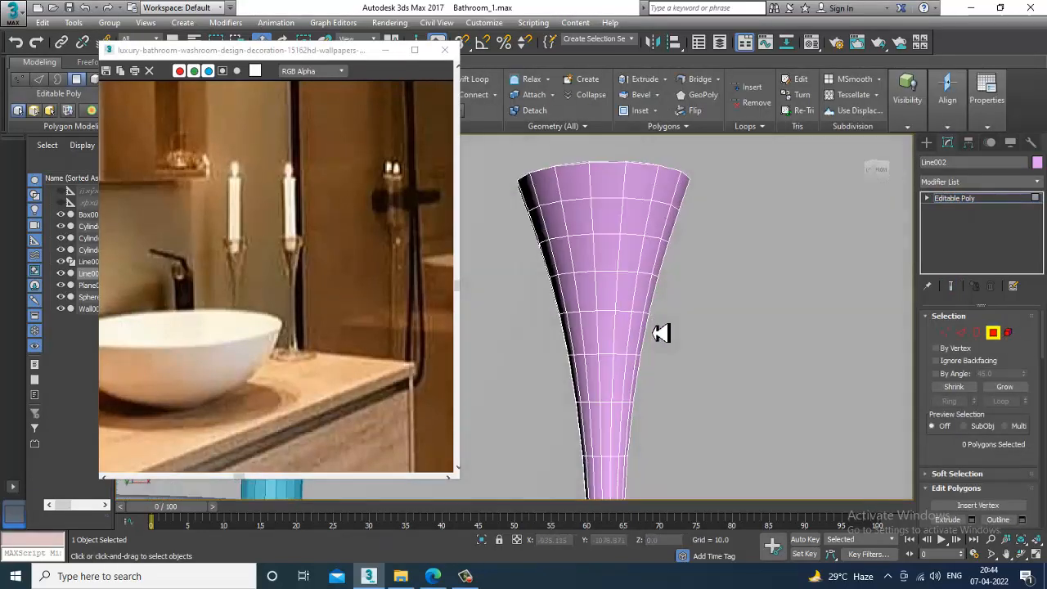
pyautogui.click(612, 235)
pyautogui.keyDown('alt'); pyautogui.moveTo(612, 236); pyautogui.dragTo(787, 332, button='middle'); pyautogui.keyUp('alt')
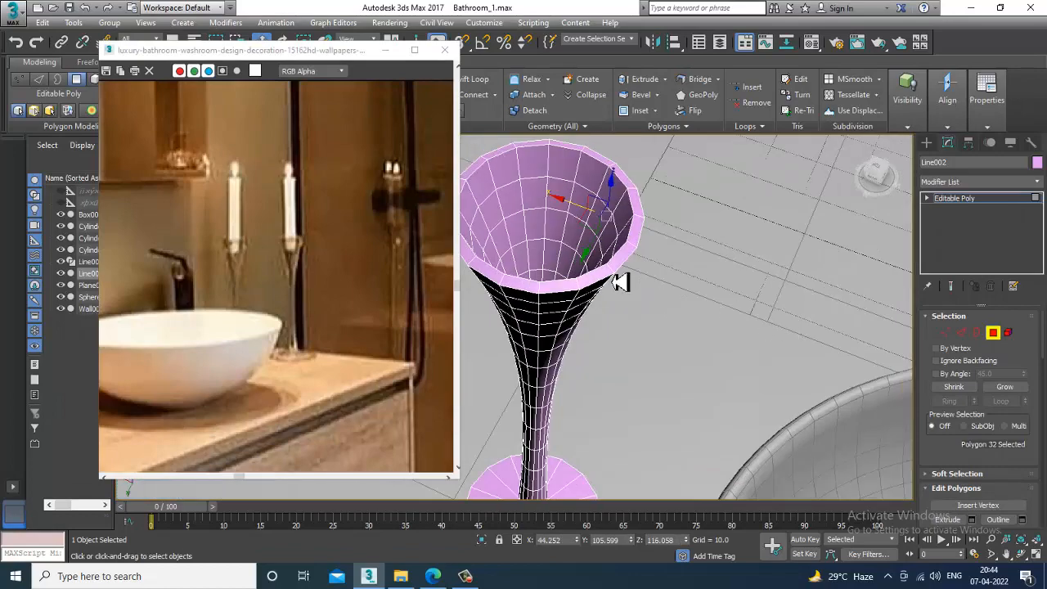
pyautogui.keyDown('alt'); pyautogui.moveTo(620, 282); pyautogui.dragTo(600, 276, button='middle'); pyautogui.keyUp('alt')
pyautogui.press('F3')
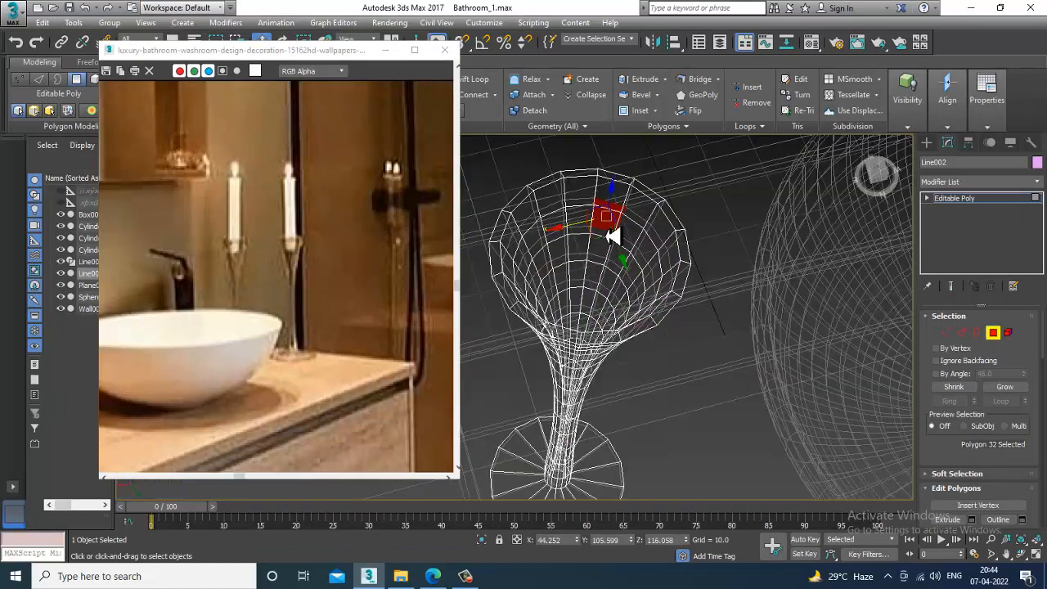
pyautogui.keyDown('ctrl'); pyautogui.click(612, 235); pyautogui.keyUp('ctrl')
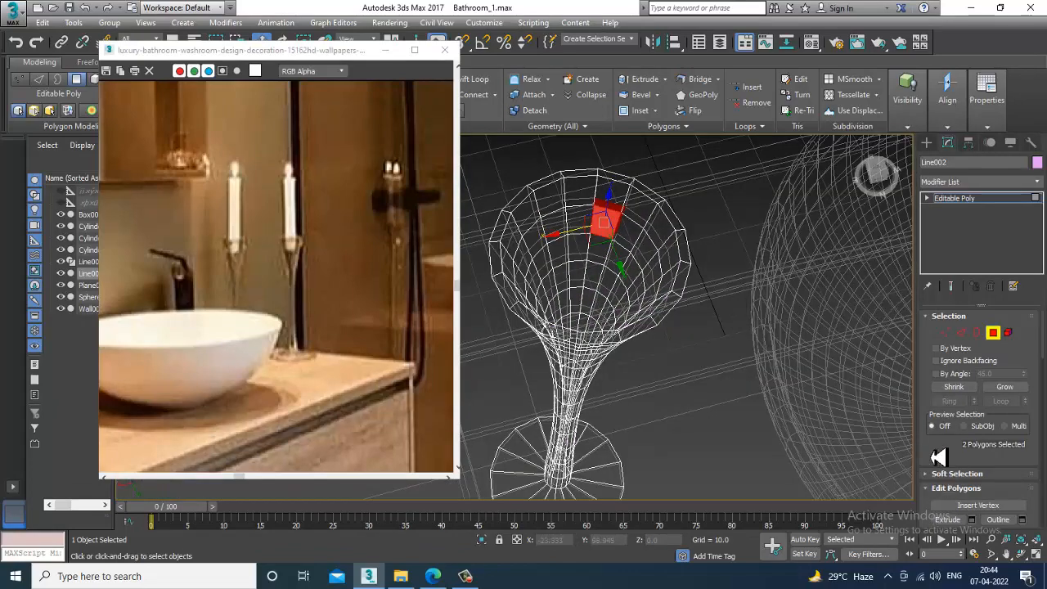
# Try bridging the selected outer and inner polygons to cut a single opening below the candle holder's rim.
pyautogui.scroll(-3, 938, 457)
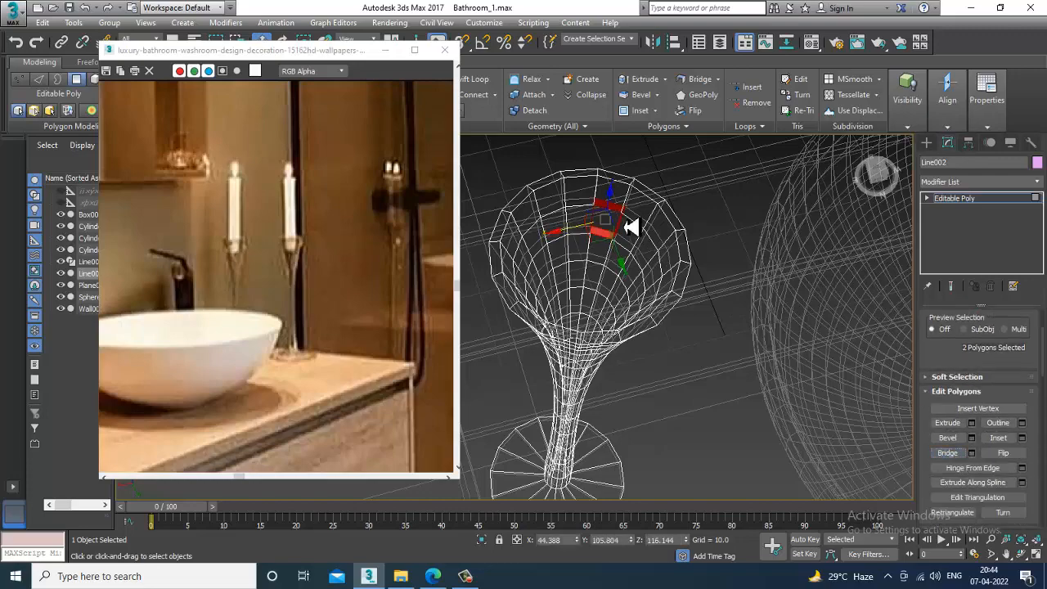
pyautogui.keyDown('alt'); pyautogui.moveTo(635, 234); pyautogui.dragTo(656, 260, button='middle'); pyautogui.keyUp('alt')
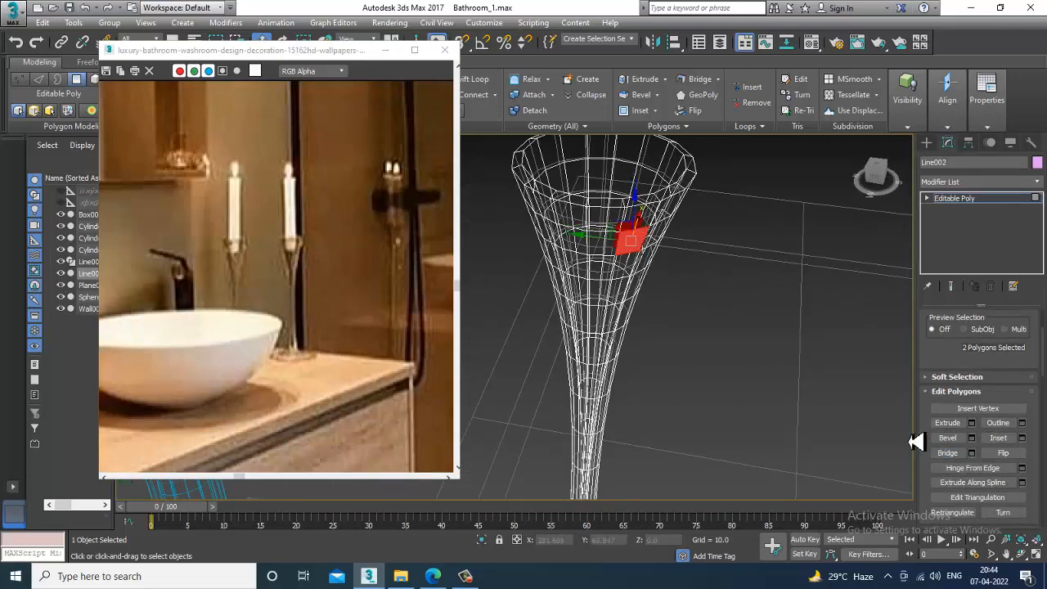
pyautogui.click(947, 452)
pyautogui.keyDown('alt'); pyautogui.moveTo(769, 339); pyautogui.dragTo(664, 299, button='middle'); pyautogui.keyUp('alt')
pyautogui.scroll(4, 680, 300)
# Try bridging the neighbouring outer and inner polygons below the rim one pair at a time.
pyautogui.hotkey('ctrl', 'z')
pyautogui.keyDown('alt'); pyautogui.moveTo(591, 278); pyautogui.dragTo(754, 329, button='middle'); pyautogui.keyUp('alt')
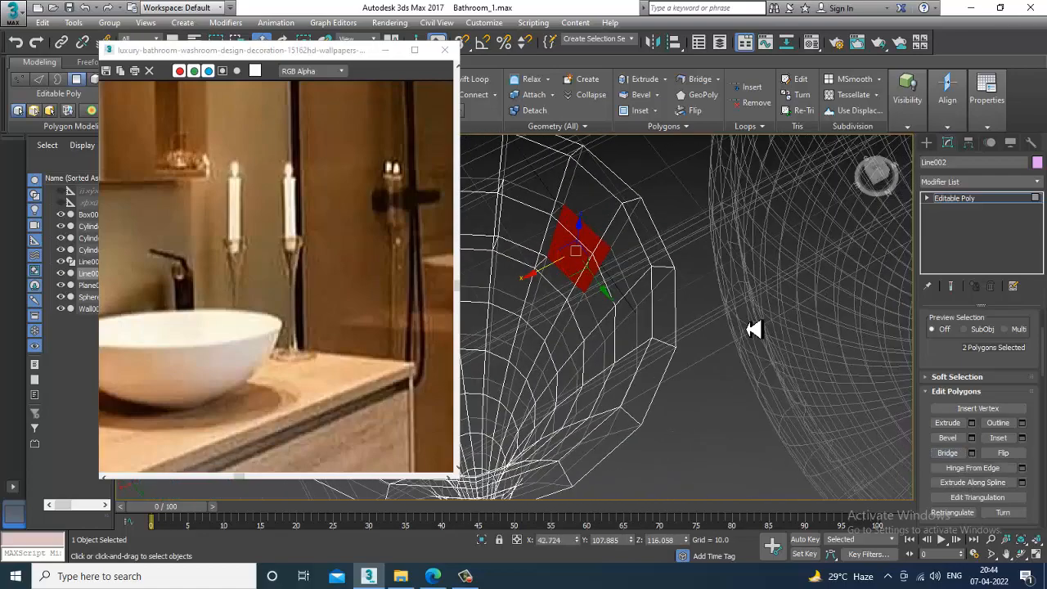
pyautogui.keyDown('ctrl'); pyautogui.click(572, 286); pyautogui.keyUp('ctrl')
pyautogui.click(947, 453)
pyautogui.click(609, 311)
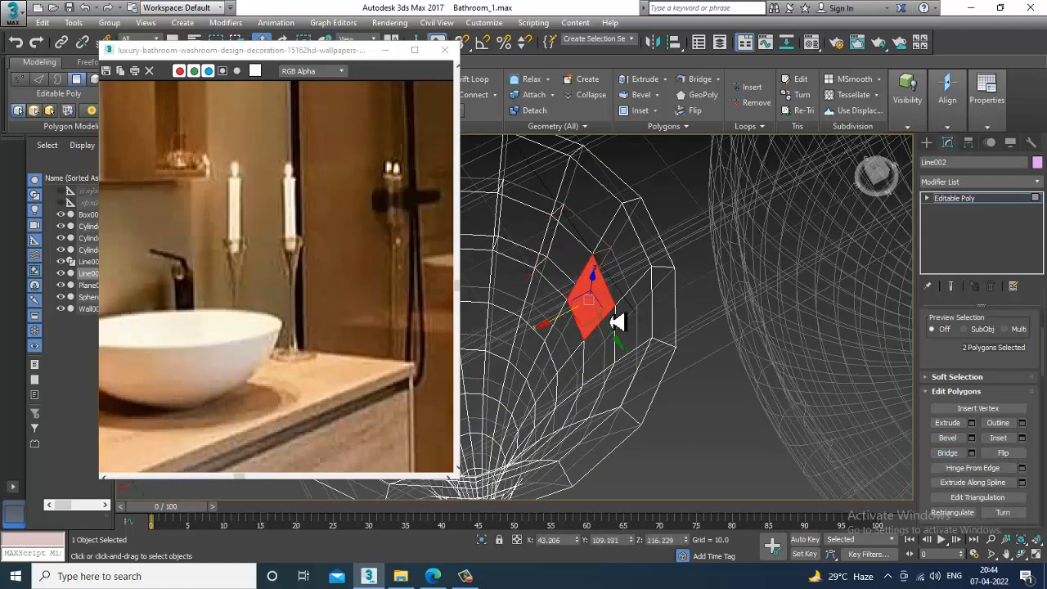
pyautogui.moveTo(616, 322)
pyautogui.keyDown('alt'); pyautogui.mouseDown(button='middle')
pyautogui.moveTo(591, 306)
pyautogui.moveTo(608, 330)
pyautogui.moveTo(636, 319)
pyautogui.mouseUp(button='middle'); pyautogui.keyUp('alt')
pyautogui.press('F3')
pyautogui.click(947, 453)
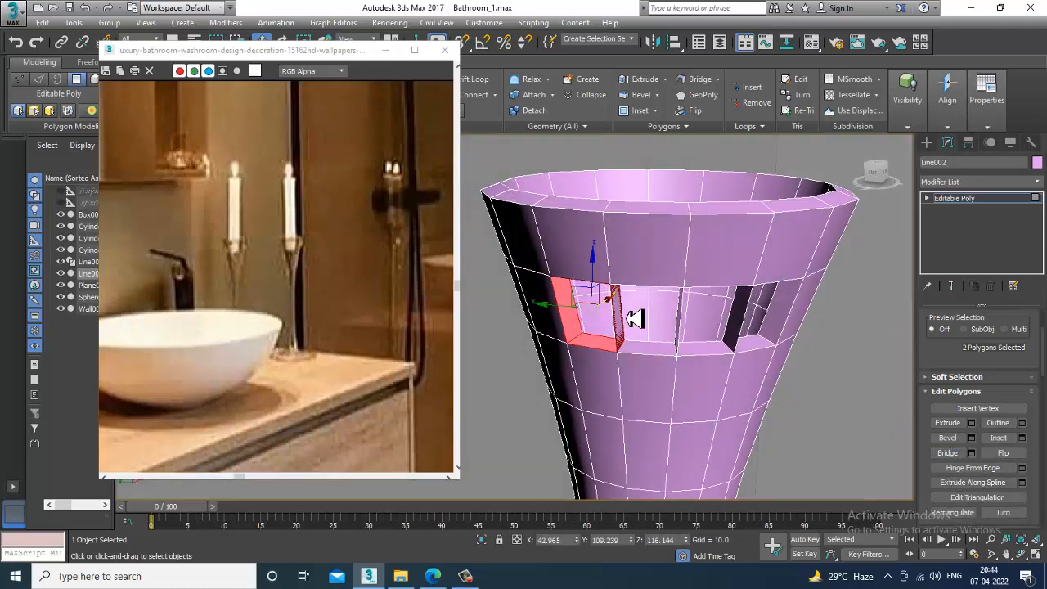
# Undo all the single-pair bridges so the candle holder's wall is closed again.
pyautogui.hotkey('ctrl', 'z')
pyautogui.hotkey('ctrl', 'z')
pyautogui.hotkey('ctrl', 'z')
pyautogui.hotkey('ctrl', 'z')
pyautogui.hotkey('ctrl', 'z')
pyautogui.hotkey('ctrl', 'z')
pyautogui.hotkey('ctrl', 'z')
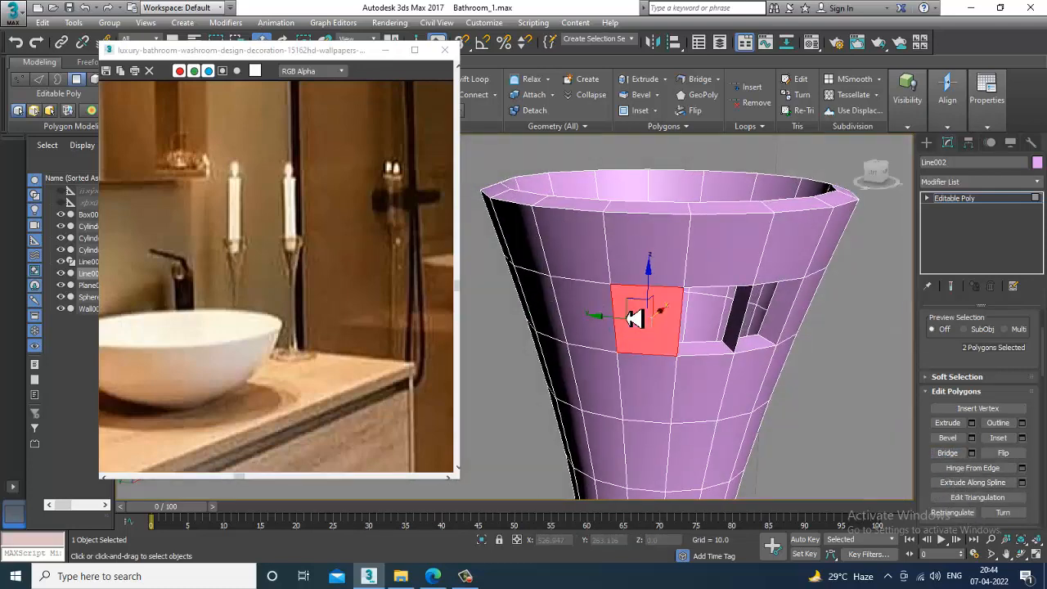
pyautogui.hotkey('ctrl', 'z')
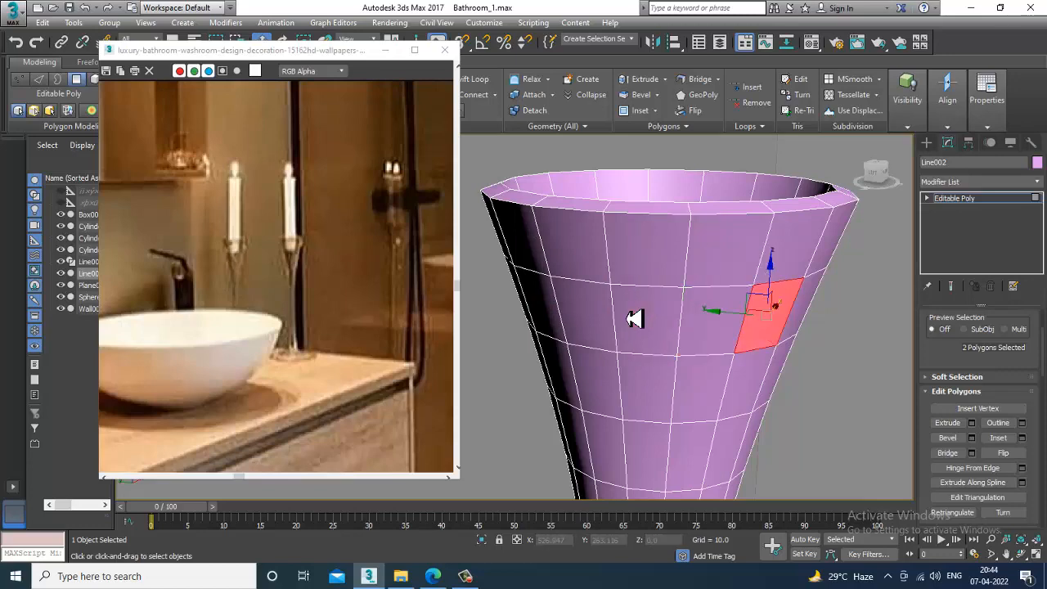
# Select a row of four outer polygons below the rim with the matching inner polygons, and bridge them into one slot.
pyautogui.moveTo(691, 325)
pyautogui.keyDown('alt'); pyautogui.mouseDown(button='middle')
pyautogui.moveTo(799, 369)
pyautogui.moveTo(794, 355)
pyautogui.moveTo(694, 323)
pyautogui.mouseUp(button='middle'); pyautogui.keyUp('alt')
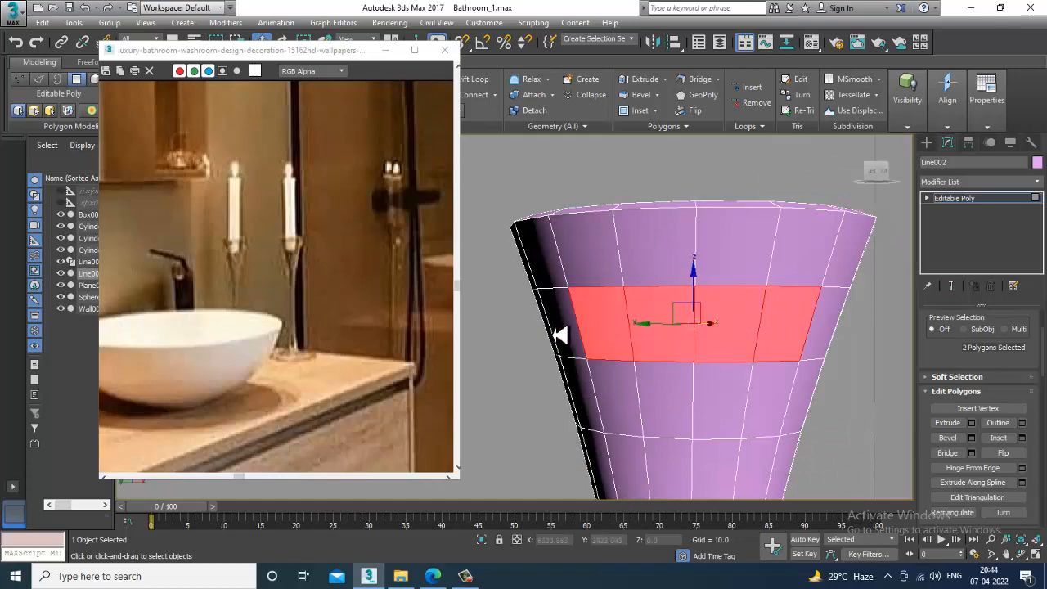
pyautogui.keyDown('alt'); pyautogui.moveTo(626, 344); pyautogui.dragTo(757, 369, button='middle'); pyautogui.keyUp('alt')
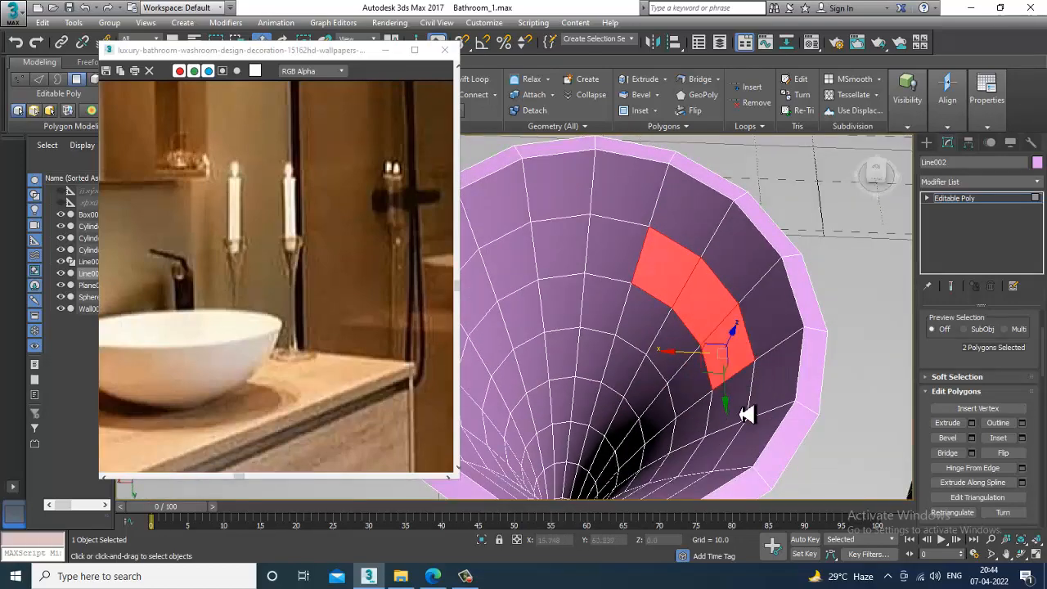
pyautogui.keyDown('alt'); pyautogui.moveTo(753, 465); pyautogui.dragTo(659, 419, button='middle'); pyautogui.keyUp('alt')
pyautogui.click(948, 452)
# Bridge a matching row of outer and inner polygons on the opposite side of the candle holder into a second slot.
pyautogui.scroll(-5, 629, 383)
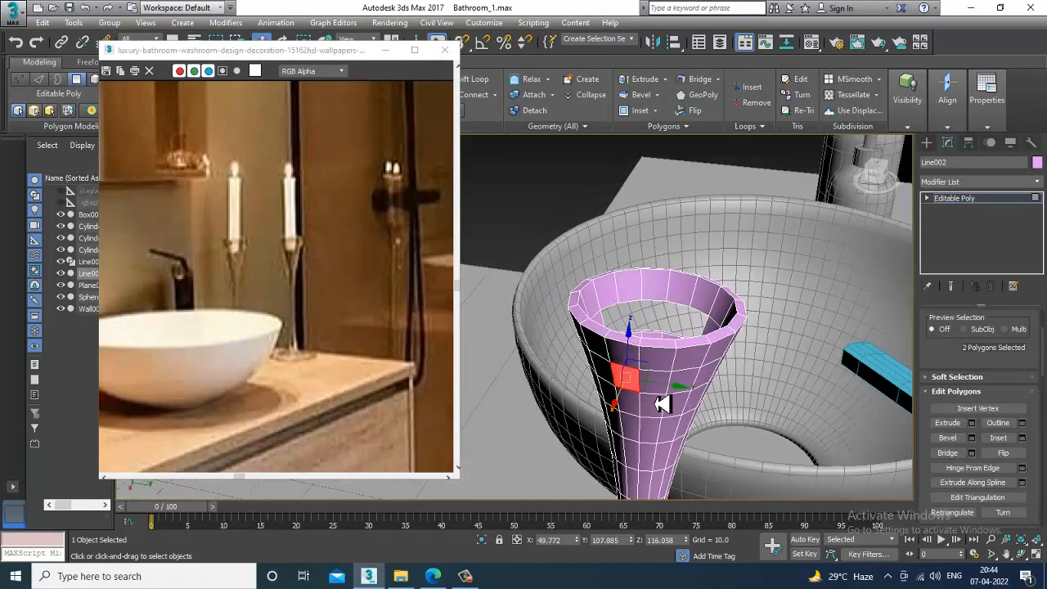
pyautogui.keyDown('alt'); pyautogui.moveTo(720, 386); pyautogui.dragTo(689, 392, button='middle'); pyautogui.keyUp('alt')
pyautogui.keyDown('alt'); pyautogui.moveTo(767, 434); pyautogui.dragTo(646, 412, button='middle'); pyautogui.keyUp('alt')
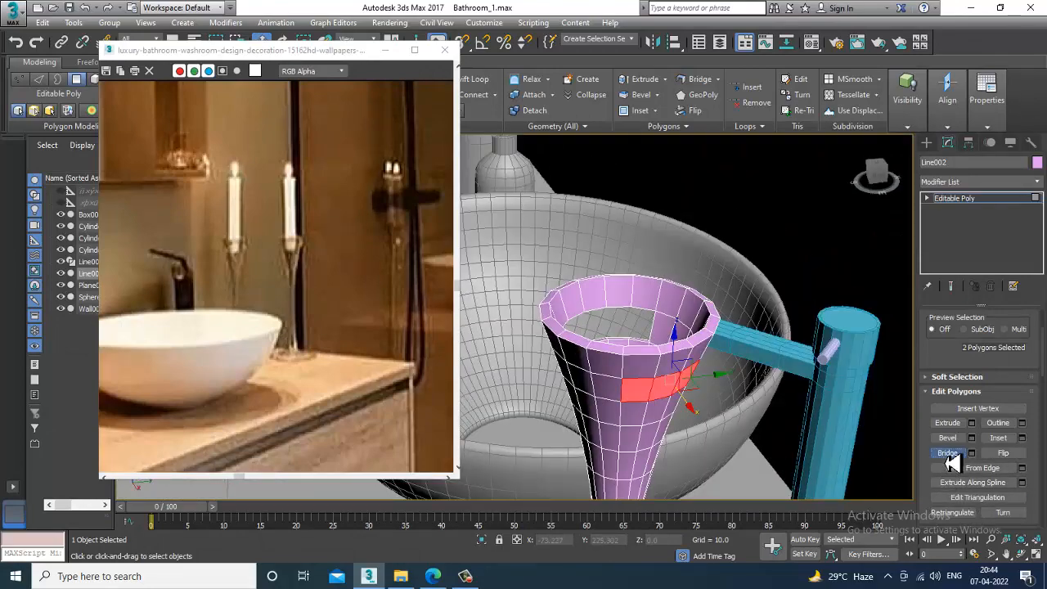
pyautogui.click(948, 454)
pyautogui.keyDown('alt'); pyautogui.moveTo(728, 416); pyautogui.dragTo(789, 401, button='middle'); pyautogui.keyUp('alt')
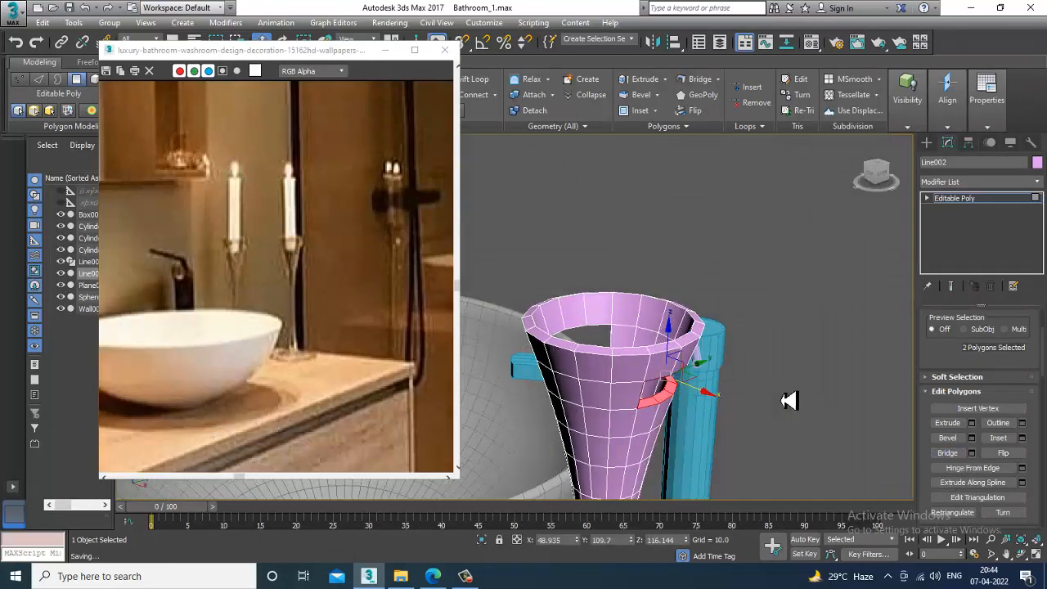
pyautogui.keyDown('alt'); pyautogui.moveTo(594, 406); pyautogui.dragTo(707, 373, button='middle'); pyautogui.keyUp('alt')
pyautogui.scroll(-3, 674, 400)
# Create a candle cylinder beside the holder in the top view, about 1.4 in radius and 14.6 high.
pyautogui.click(929, 143)
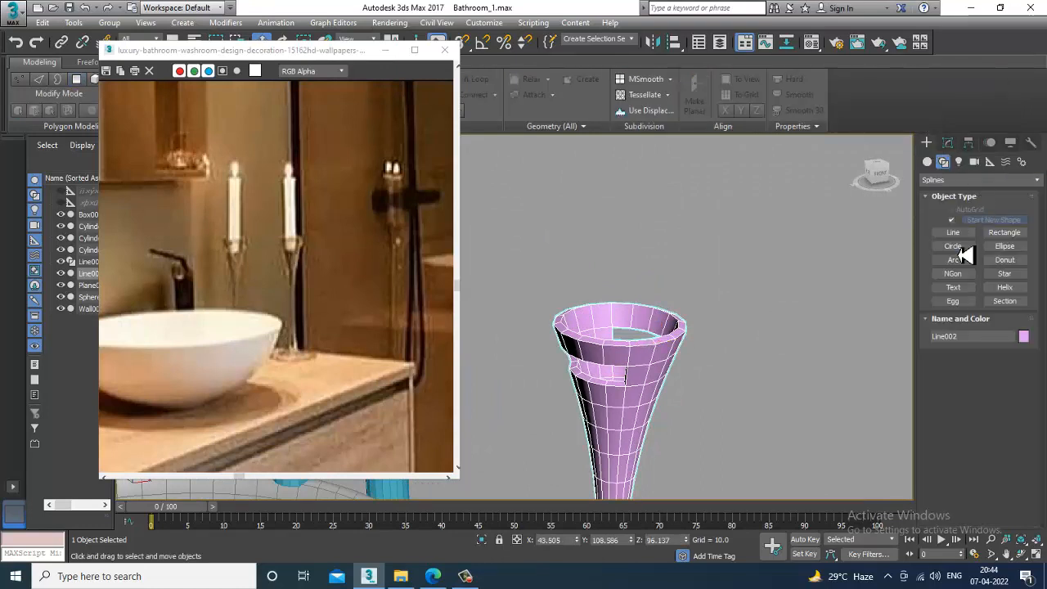
pyautogui.click(928, 162)
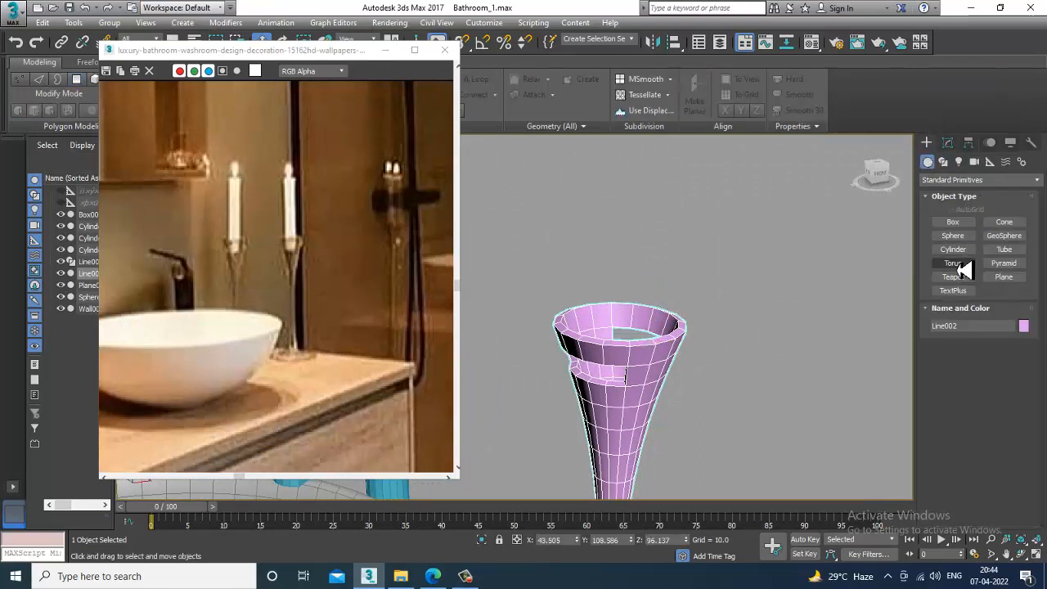
pyautogui.click(953, 249)
pyautogui.hotkey('alt', 'w')
pyautogui.hotkey('alt', 'w')
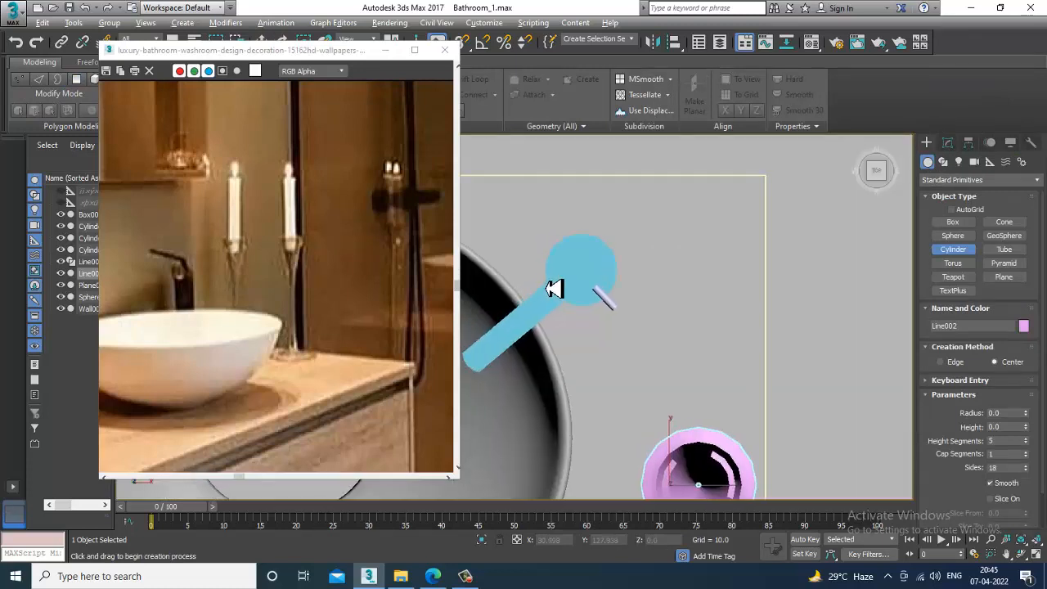
pyautogui.scroll(-4, 669, 322)
pyautogui.scroll(4, 704, 377)
pyautogui.moveTo(694, 355); pyautogui.dragTo(707, 379)
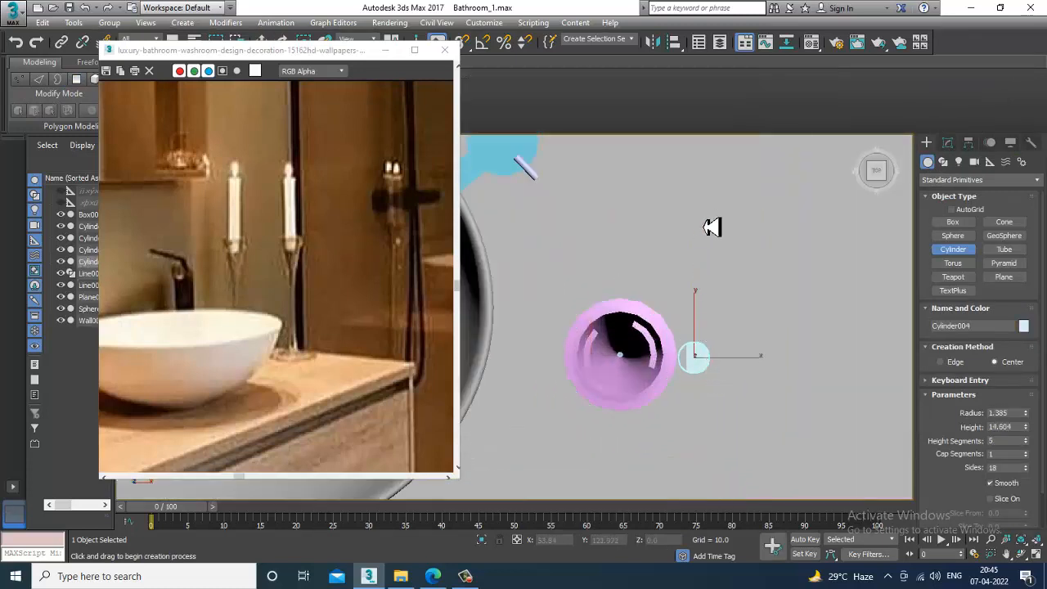
# Move the candle cylinder to the centre of the holder and raise it until its base sits inside the cup.
pyautogui.press('w')
pyautogui.moveTo(748, 361); pyautogui.dragTo(715, 188)
pyautogui.hotkey('alt', 'w')
pyautogui.hotkey('alt', 'w')
pyautogui.scroll(-5, 752, 405)
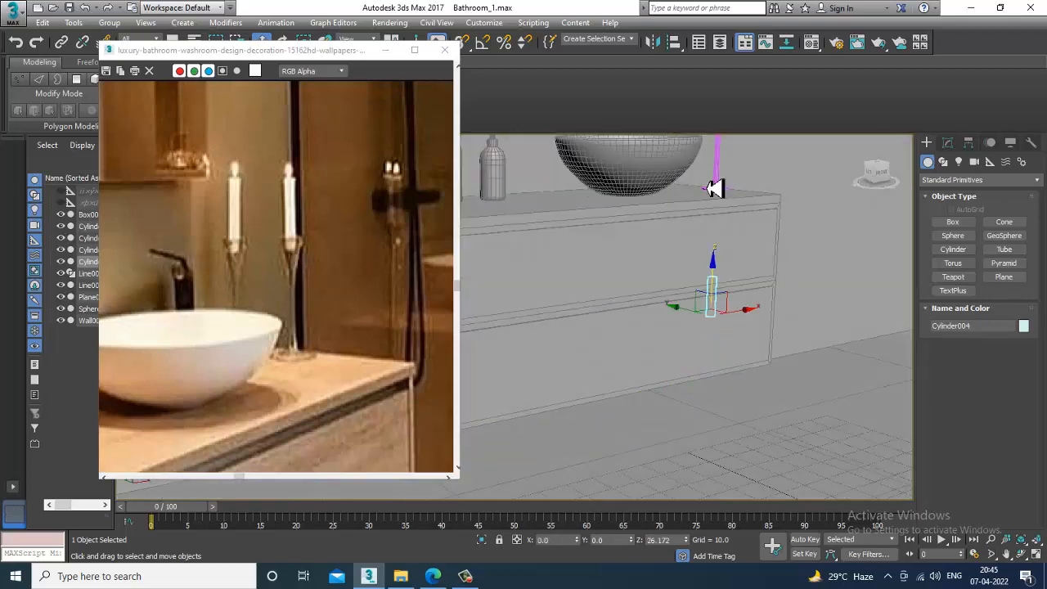
pyautogui.scroll(10, 696, 262)
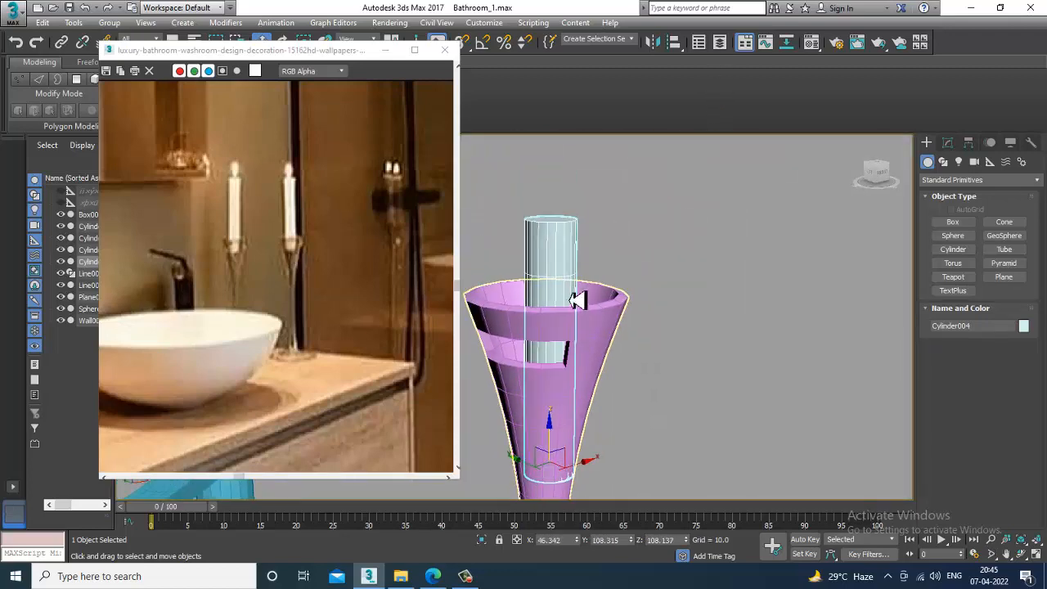
pyautogui.moveTo(553, 442); pyautogui.dragTo(577, 347)
pyautogui.scroll(-3, 613, 344)
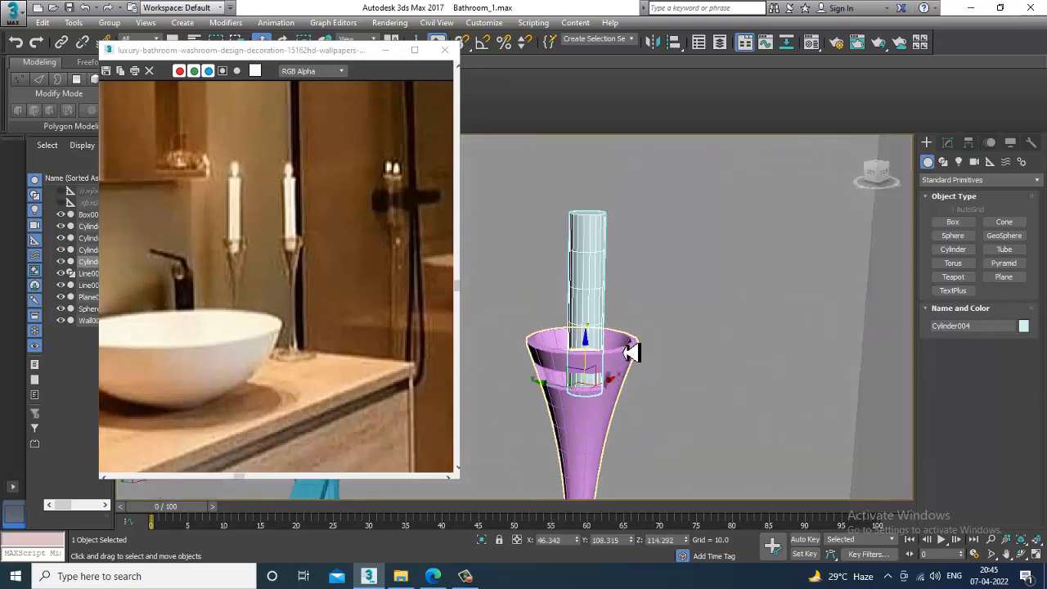
# Set the candle cylinder's radius to 1.122 and its height to 19.277.
pyautogui.click(947, 143)
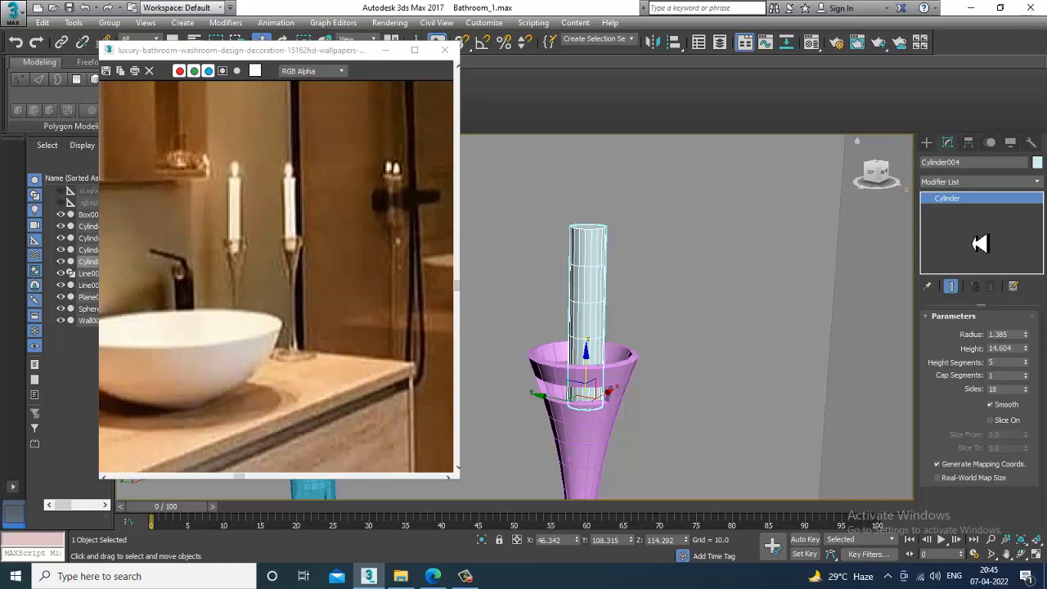
pyautogui.moveTo(1033, 346)
pyautogui.mouseDown()
pyautogui.moveTo(1035, 359)
pyautogui.moveTo(1031, 340)
pyautogui.mouseUp()
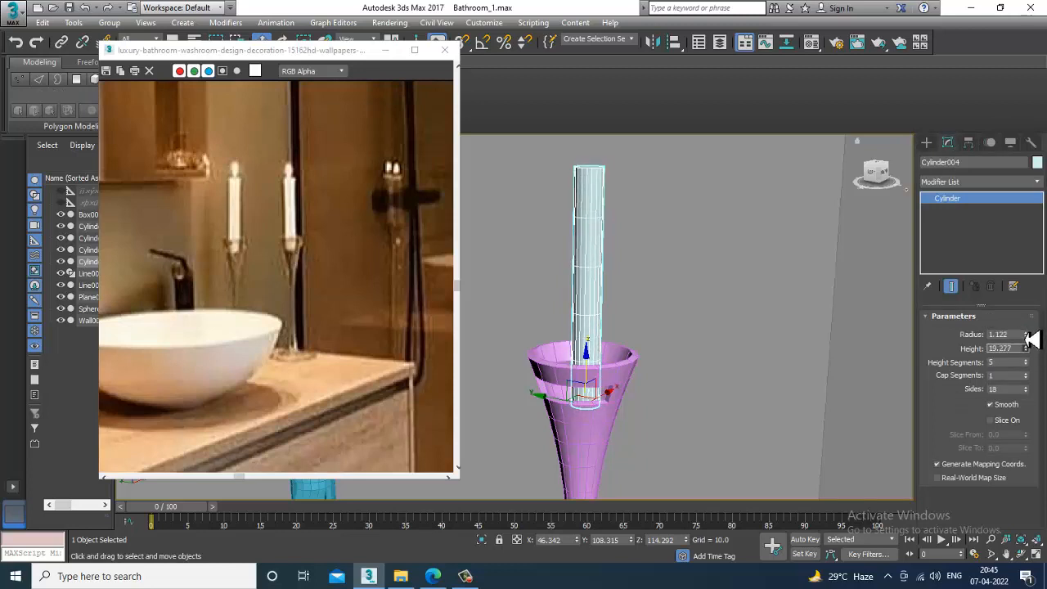
pyautogui.keyDown('alt'); pyautogui.moveTo(642, 266); pyautogui.dragTo(650, 341, button='middle'); pyautogui.keyUp('alt')
pyautogui.scroll(5, 649, 341)
# Convert the candle cylinder to an Editable Poly.
pyautogui.rightClick(514, 235)
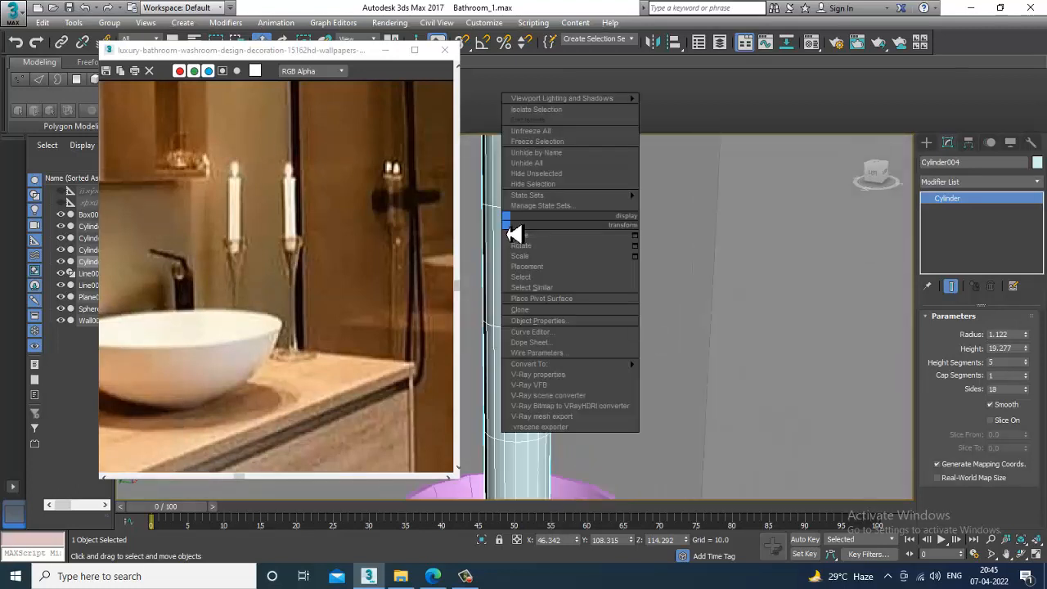
pyautogui.moveTo(594, 365)
pyautogui.click(699, 378)
pyautogui.scroll(-5, 622, 401)
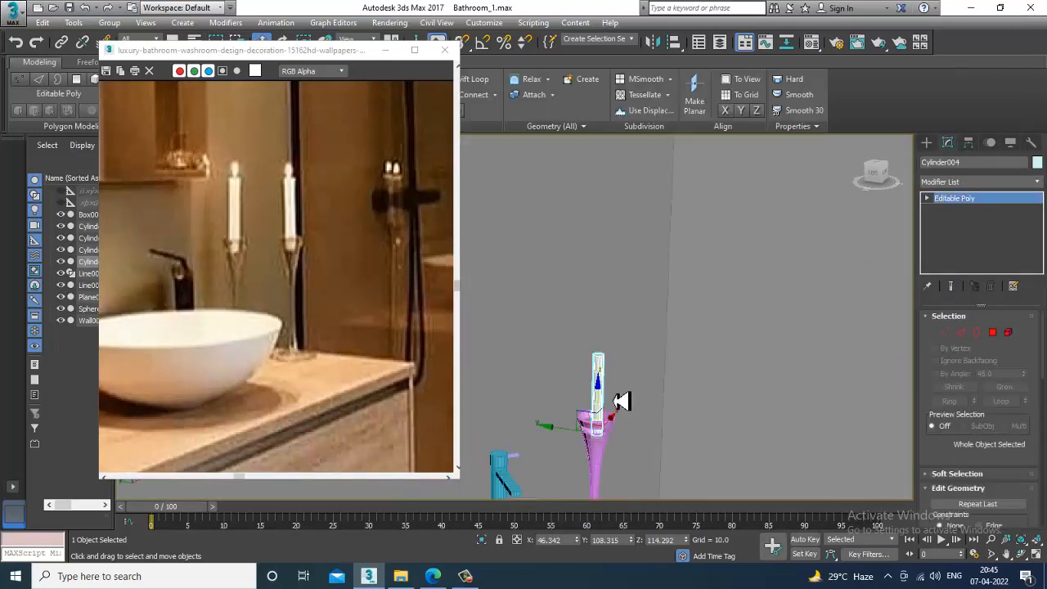
# Try bending the candle by shifting its two middle vertex rings sideways.
pyautogui.scroll(4, 614, 378)
pyautogui.press('1')
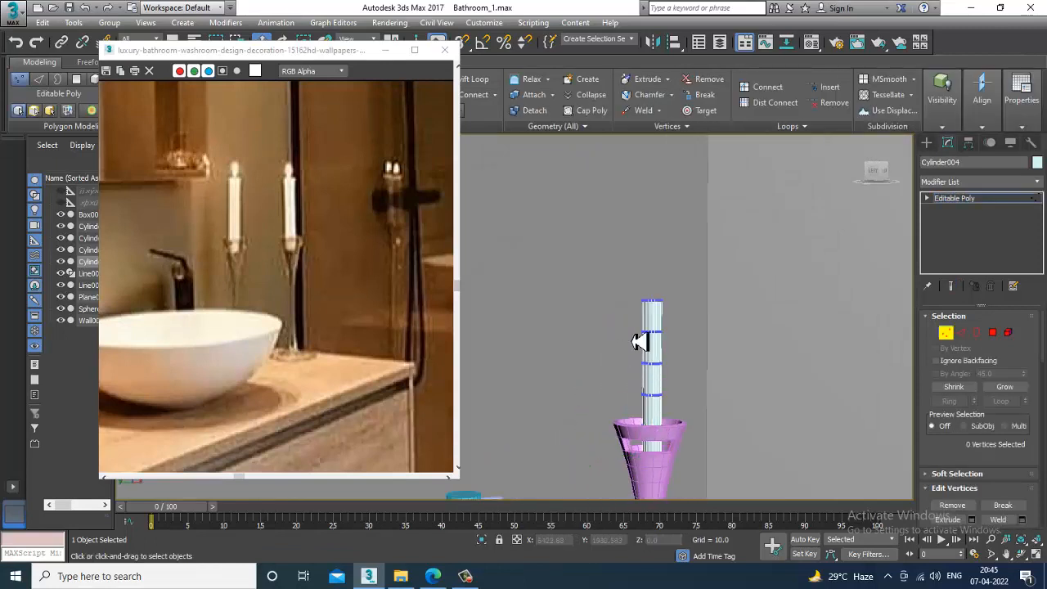
pyautogui.moveTo(628, 324); pyautogui.dragTo(677, 370)
pyautogui.keyDown('alt'); pyautogui.moveTo(661, 354); pyautogui.dragTo(627, 354, button='middle'); pyautogui.keyUp('alt')
pyautogui.moveTo(629, 353); pyautogui.dragTo(625, 354)
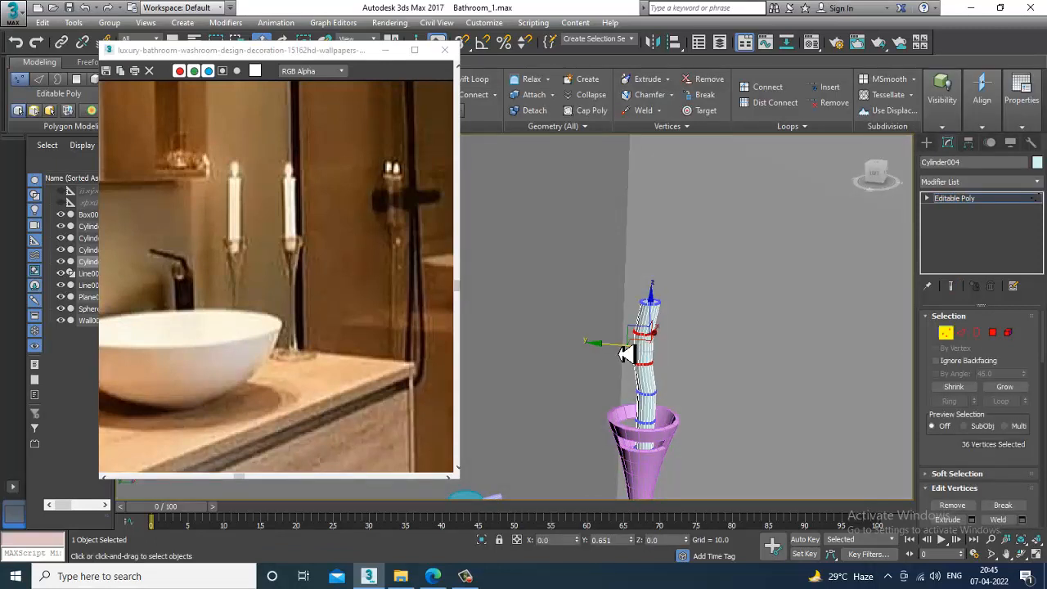
pyautogui.keyDown('alt'); pyautogui.moveTo(712, 334); pyautogui.dragTo(683, 347, button='middle'); pyautogui.keyUp('alt')
pyautogui.scroll(5, 682, 343)
pyautogui.scroll(-8, 678, 346)
pyautogui.scroll(4, 687, 383)
pyautogui.scroll(-2, 666, 407)
# Inset the candle's top polygon down to a small circle at the centre for the wick.
pyautogui.click(992, 332)
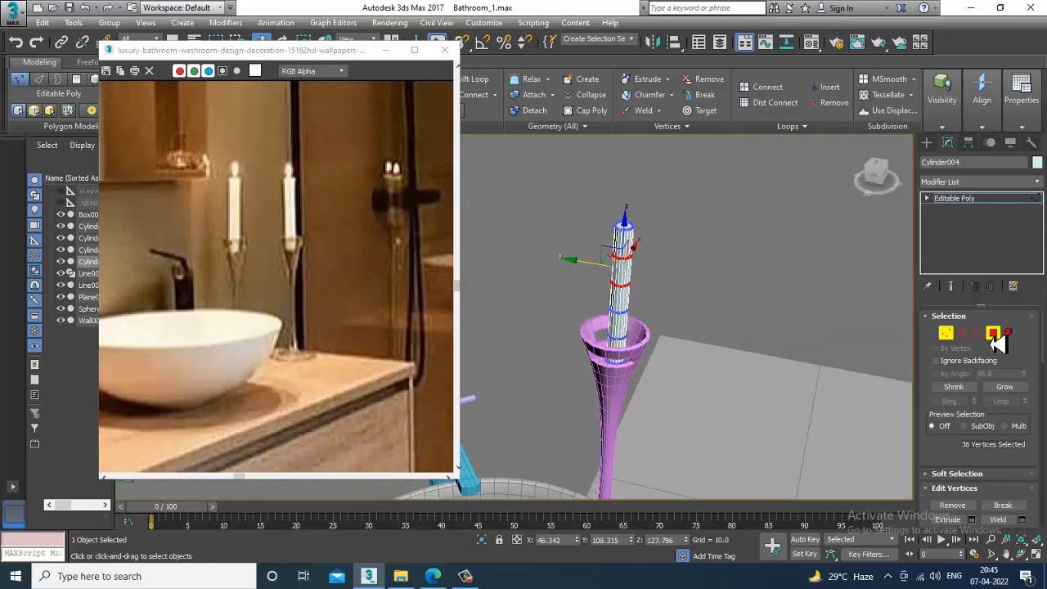
pyautogui.click(624, 228)
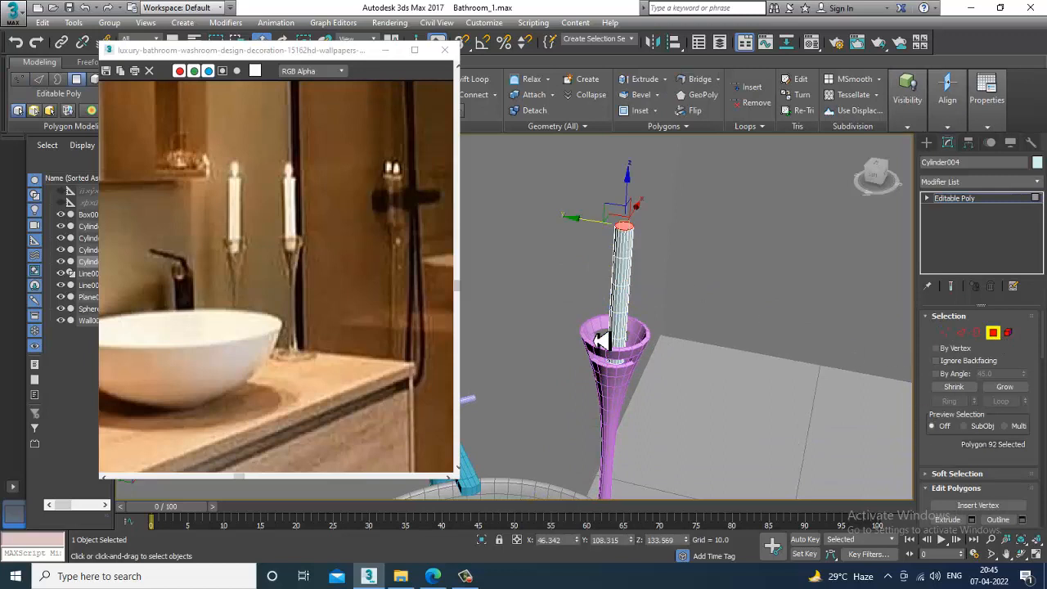
pyautogui.press('z')
pyautogui.scroll(-2, 708, 323)
pyautogui.scroll(-4, 971, 473)
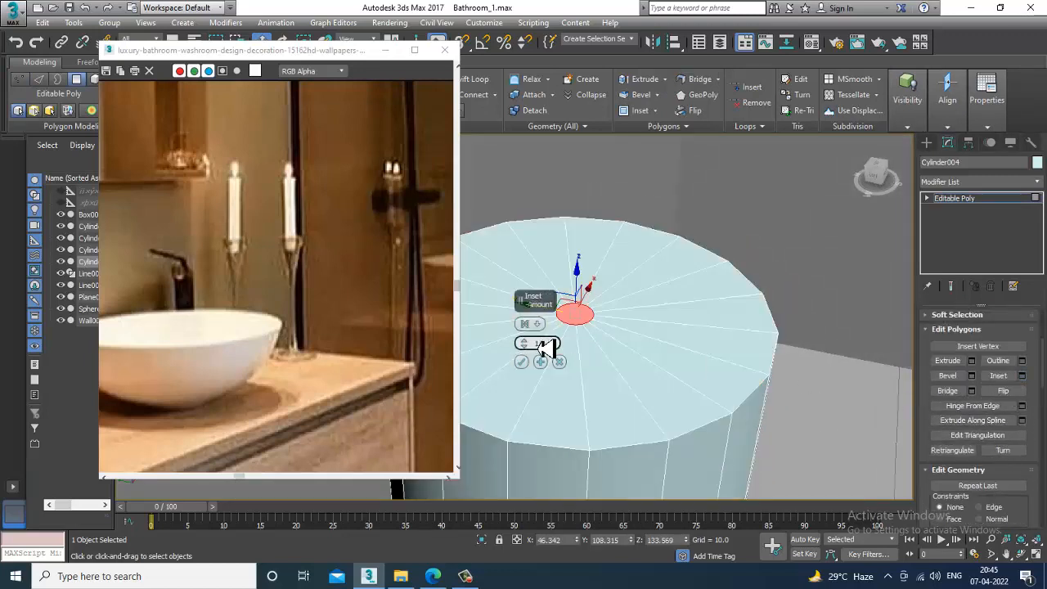
pyautogui.click(522, 362)
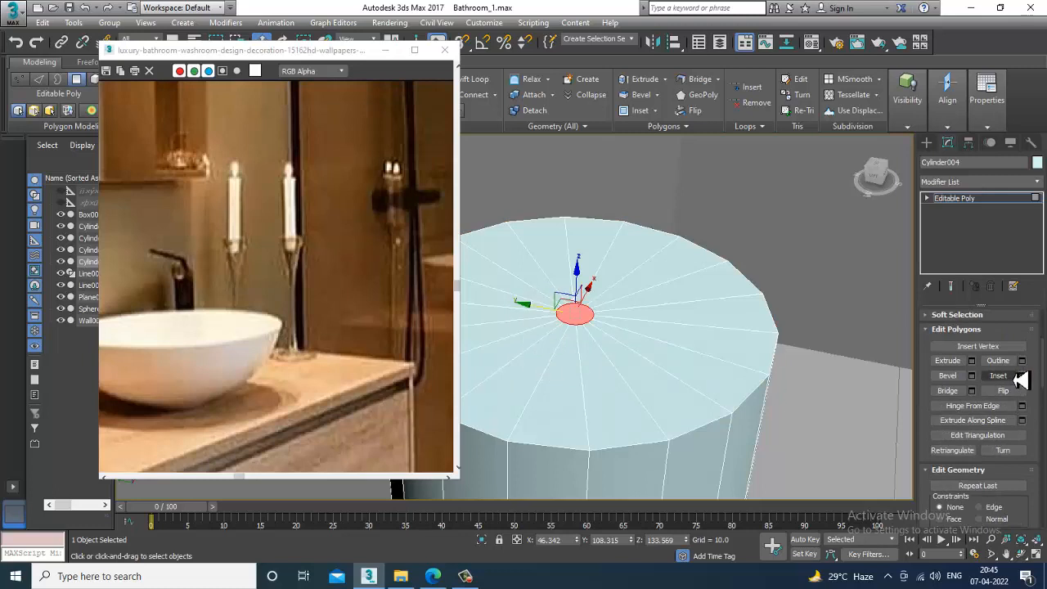
# Extrude the small centre polygon upward as a wick and lower its top to shorten it.
pyautogui.click(973, 361)
pyautogui.click(522, 362)
pyautogui.scroll(-6, 589, 334)
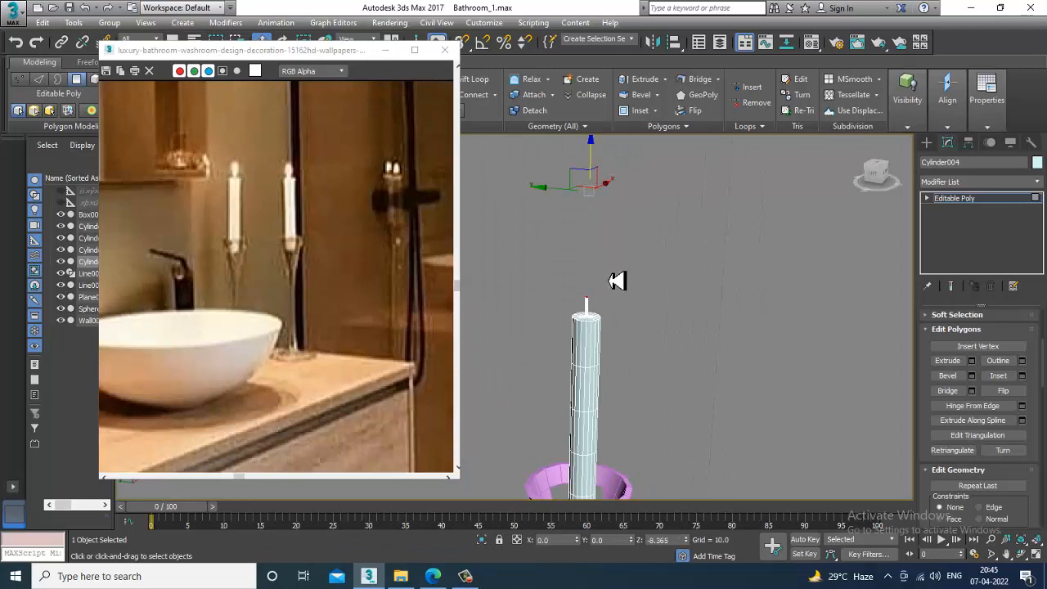
pyautogui.scroll(5, 605, 315)
pyautogui.scroll(-8, 603, 351)
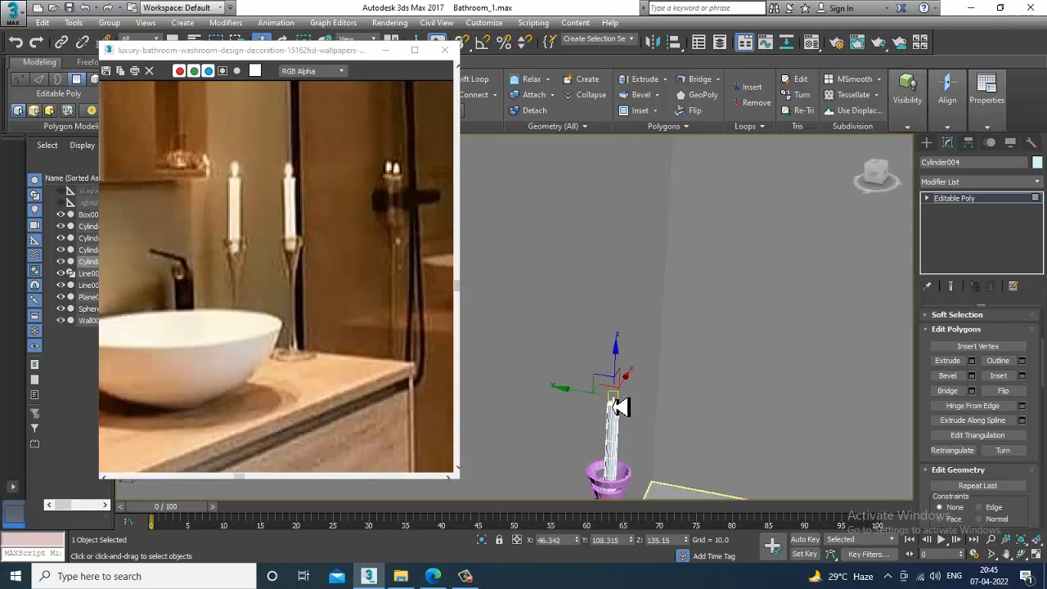
pyautogui.scroll(5, 622, 364)
pyautogui.scroll(-5, 630, 392)
pyautogui.scroll(5, 619, 372)
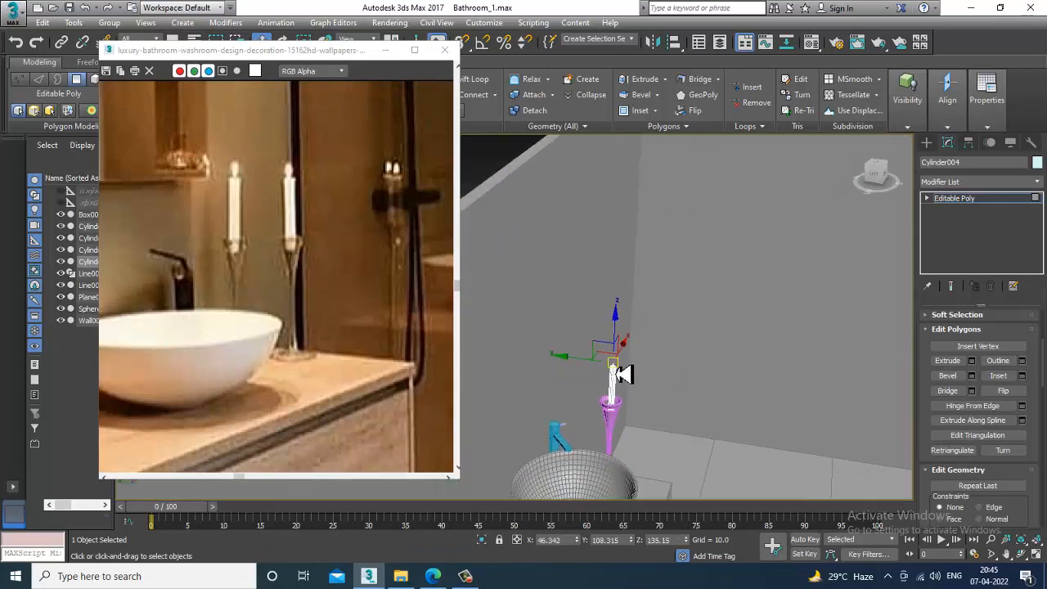
pyautogui.scroll(-5, 581, 340)
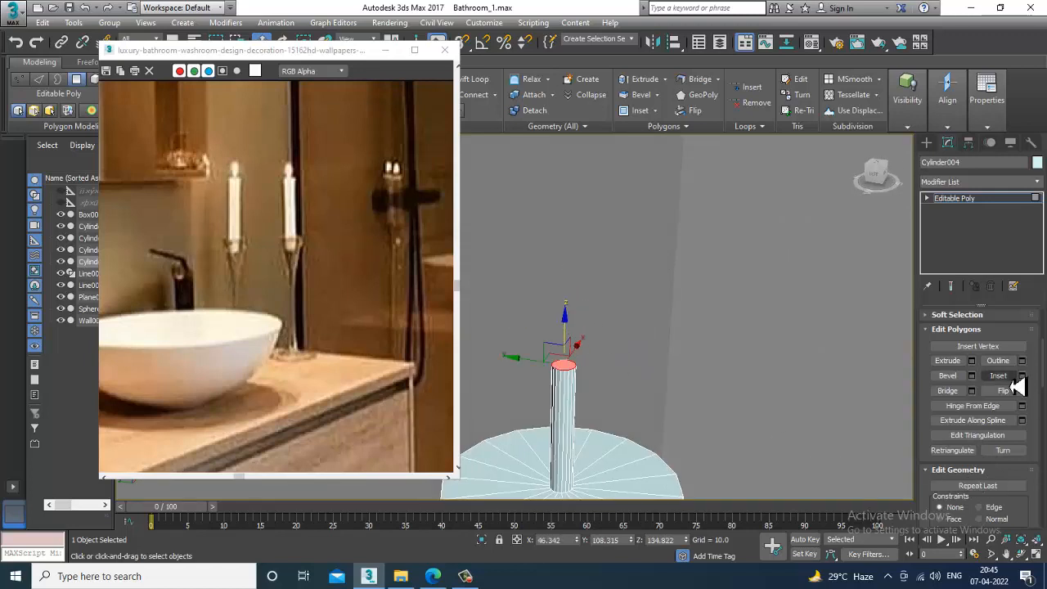
# Extrude the wick's top polygon further upward to lengthen the wick.
pyautogui.click(971, 363)
pyautogui.click(519, 362)
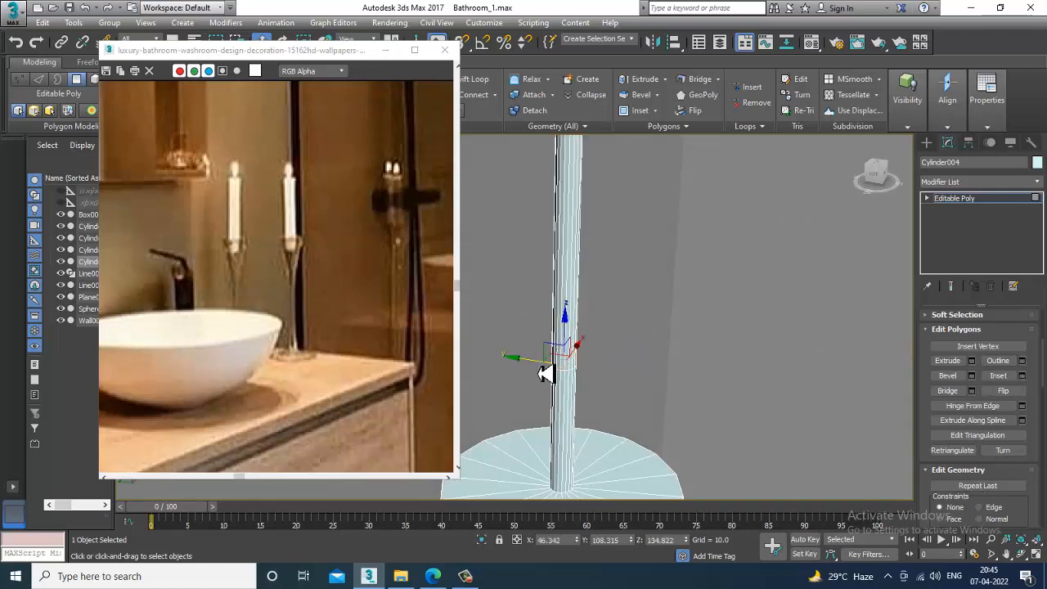
pyautogui.scroll(-5, 540, 364)
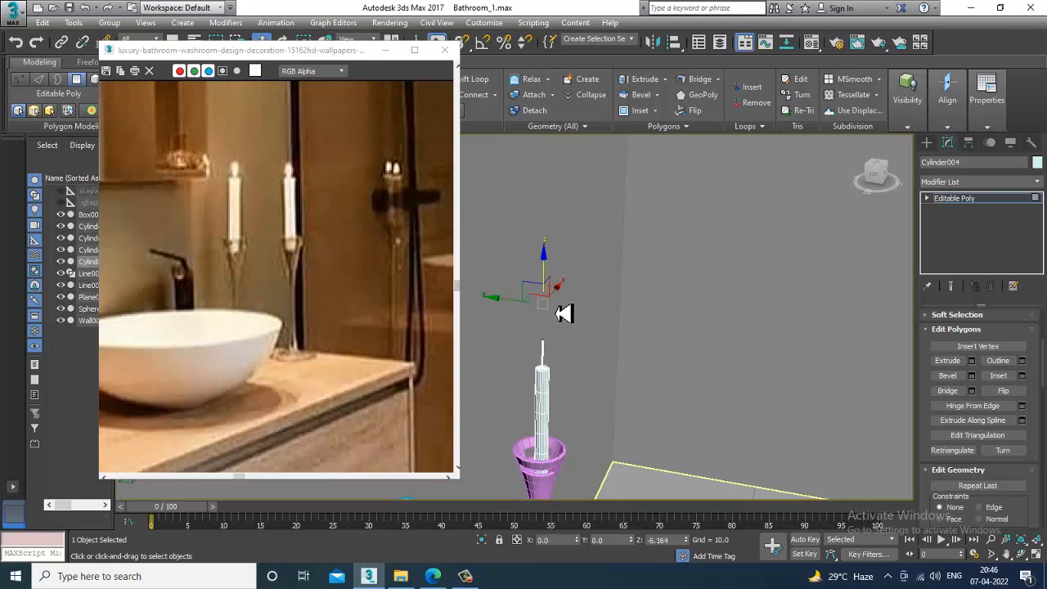
pyautogui.scroll(5, 554, 382)
pyautogui.scroll(-3, 554, 386)
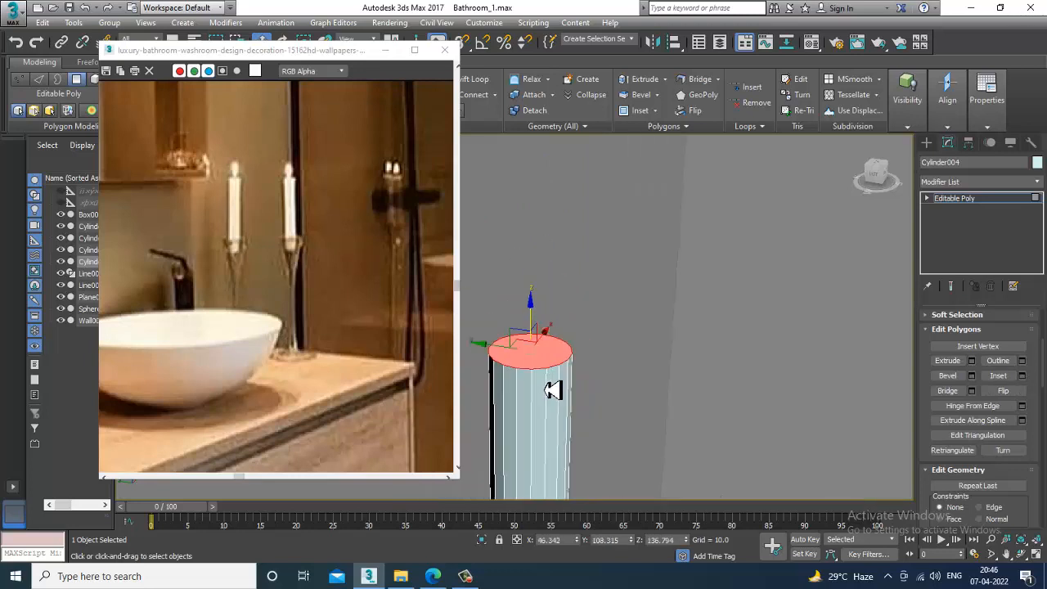
pyautogui.scroll(5, 574, 409)
pyautogui.scroll(-6, 573, 409)
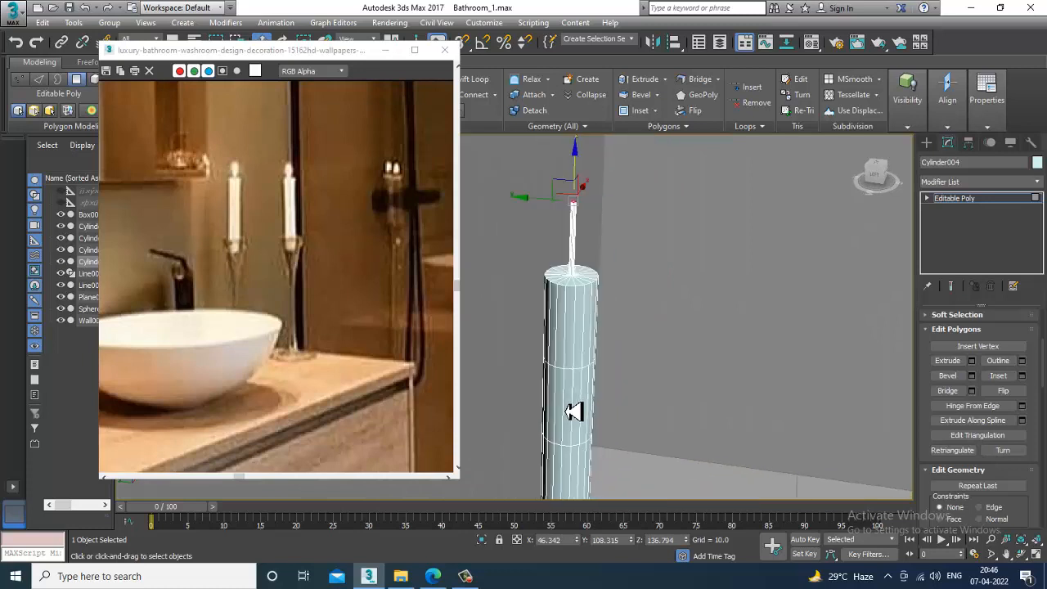
# Lower the wick's top vertices to a height of about Z 134.88 to shorten the wick.
pyautogui.press('1')
pyautogui.moveTo(531, 243); pyautogui.dragTo(579, 301)
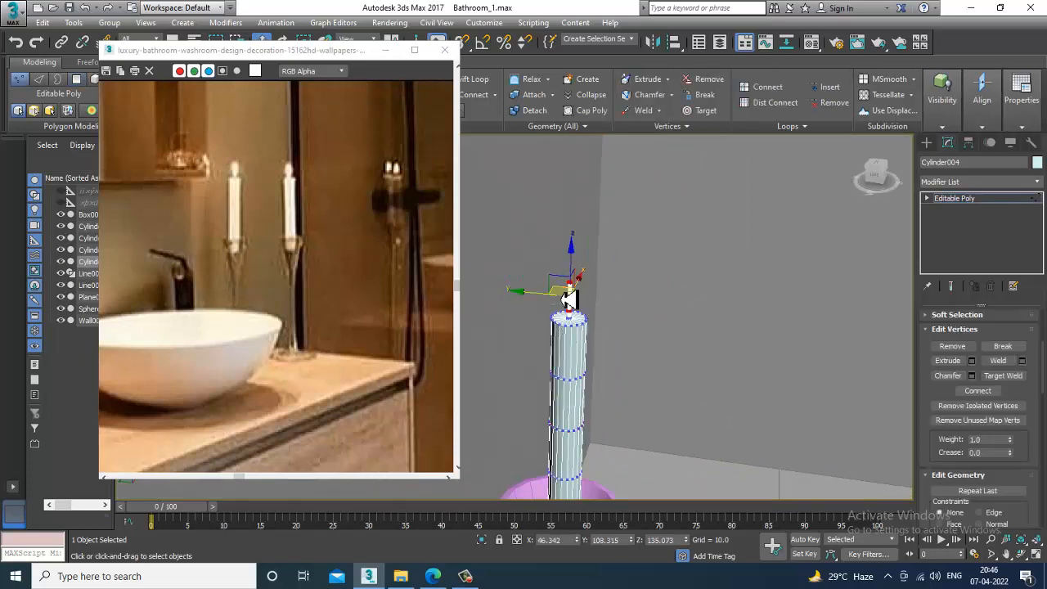
pyautogui.moveTo(566, 299); pyautogui.dragTo(598, 335, button='middle')
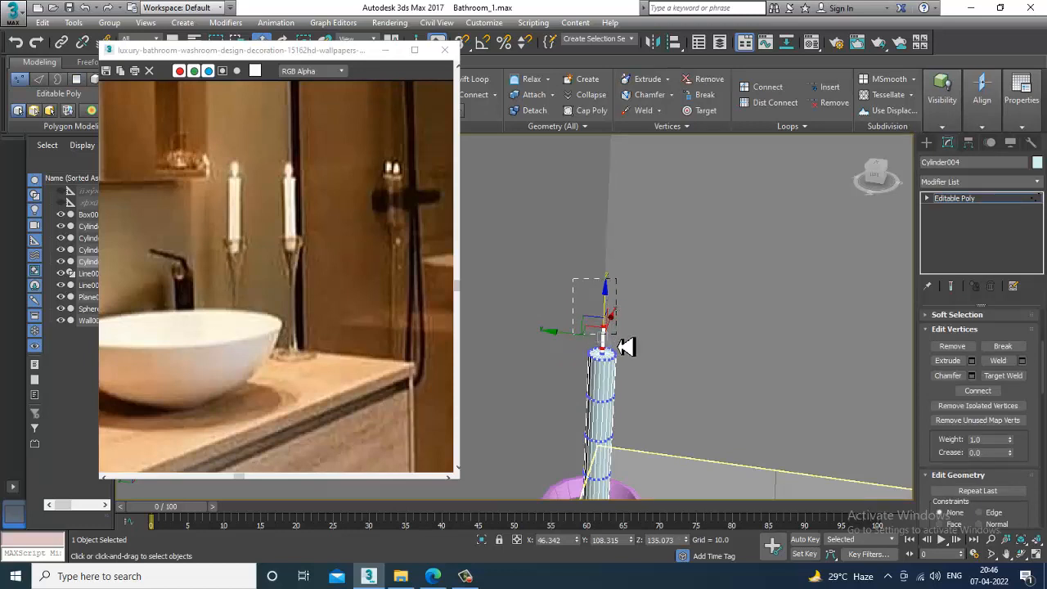
pyautogui.scroll(5, 609, 335)
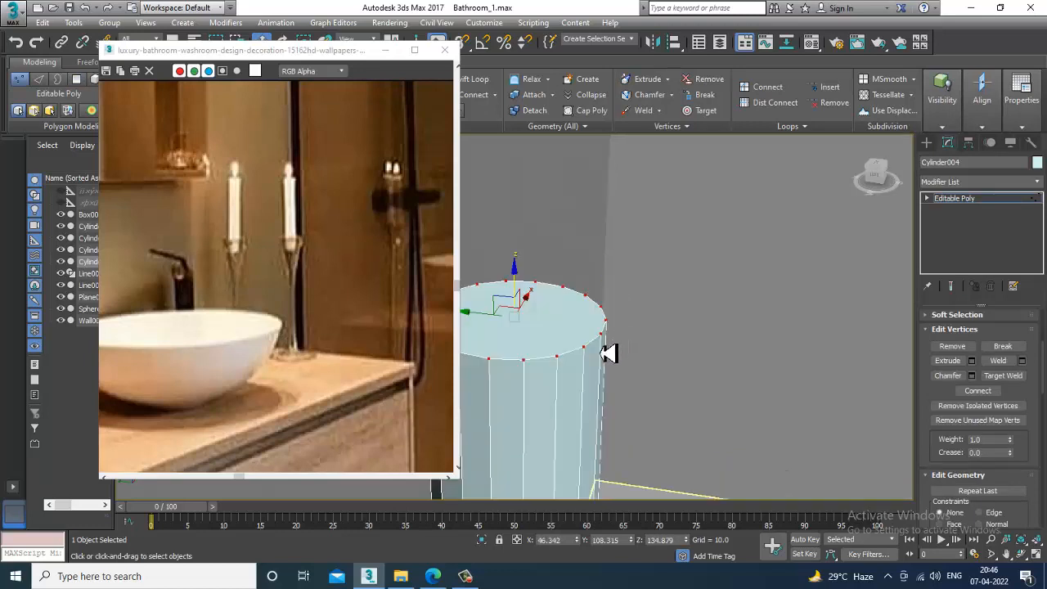
pyautogui.scroll(-3, 578, 327)
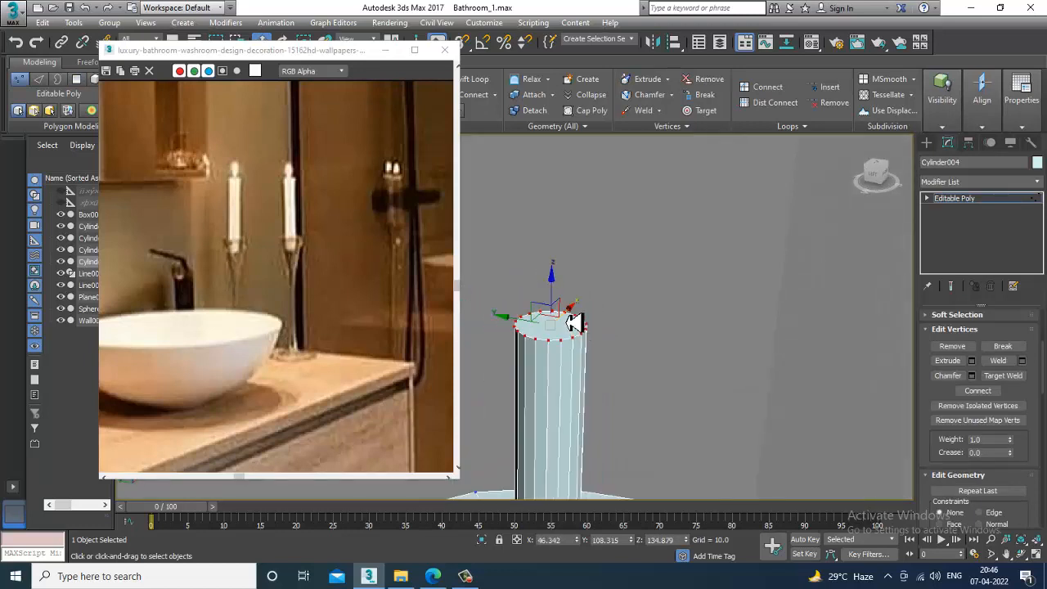
# Create a sphere of about 0.46 radius centred on the wick's top as the base for the flame.
pyautogui.click(927, 142)
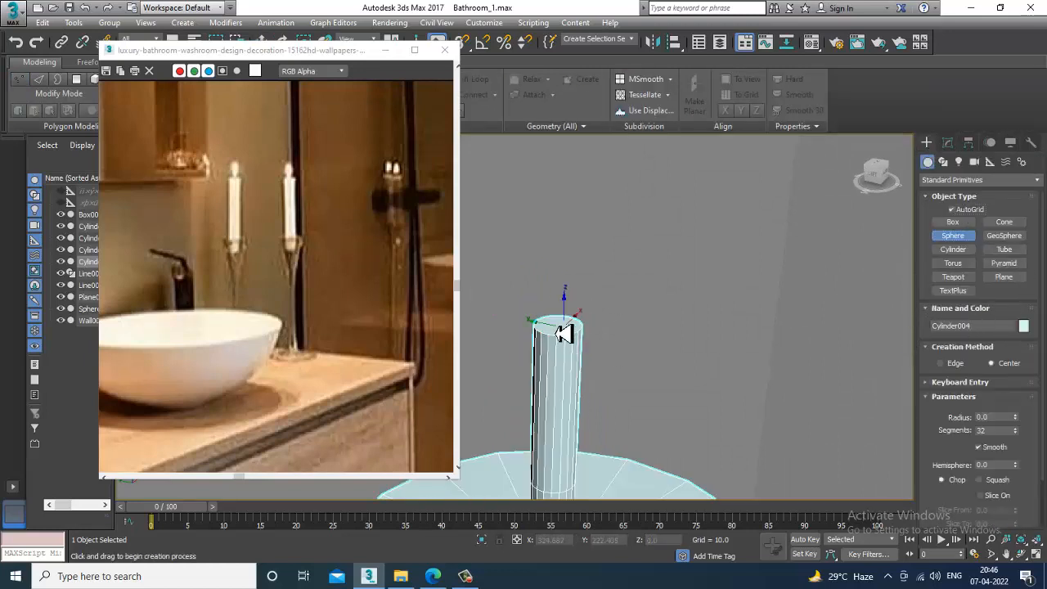
pyautogui.moveTo(567, 336); pyautogui.dragTo(587, 355)
pyautogui.rightClick(588, 355)
pyautogui.scroll(-5, 589, 350)
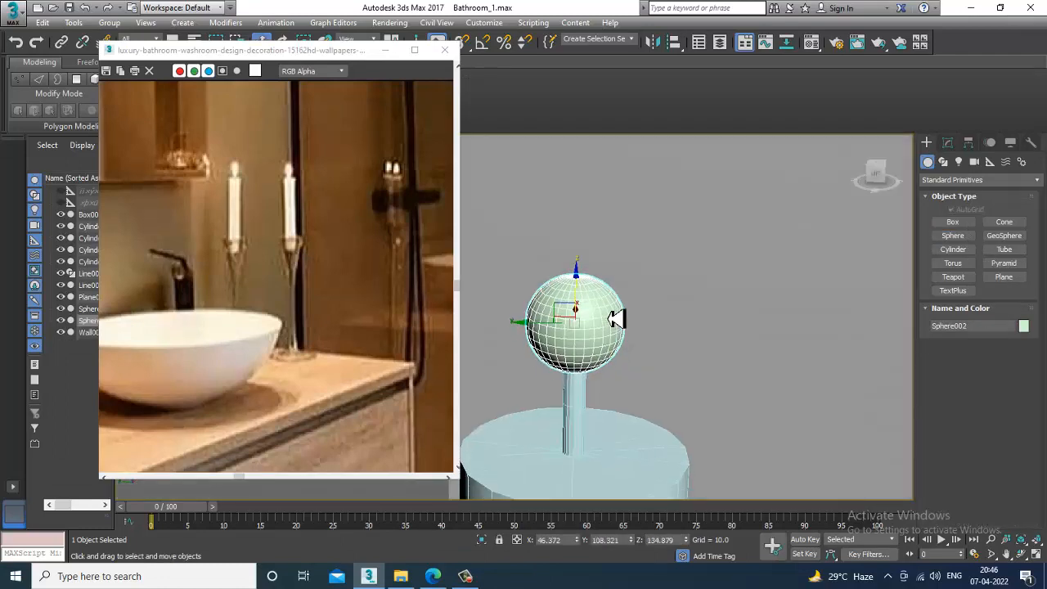
# Apply an FFD(box) 4x4x4 modifier to the flame sphere and start editing its control points.
pyautogui.click(947, 142)
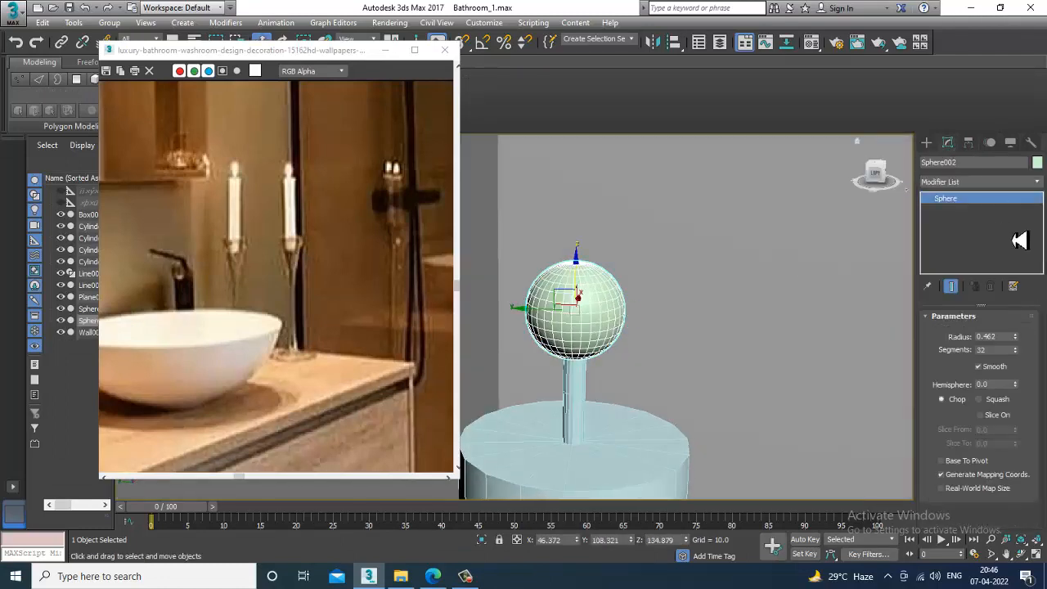
pyautogui.click(978, 181)
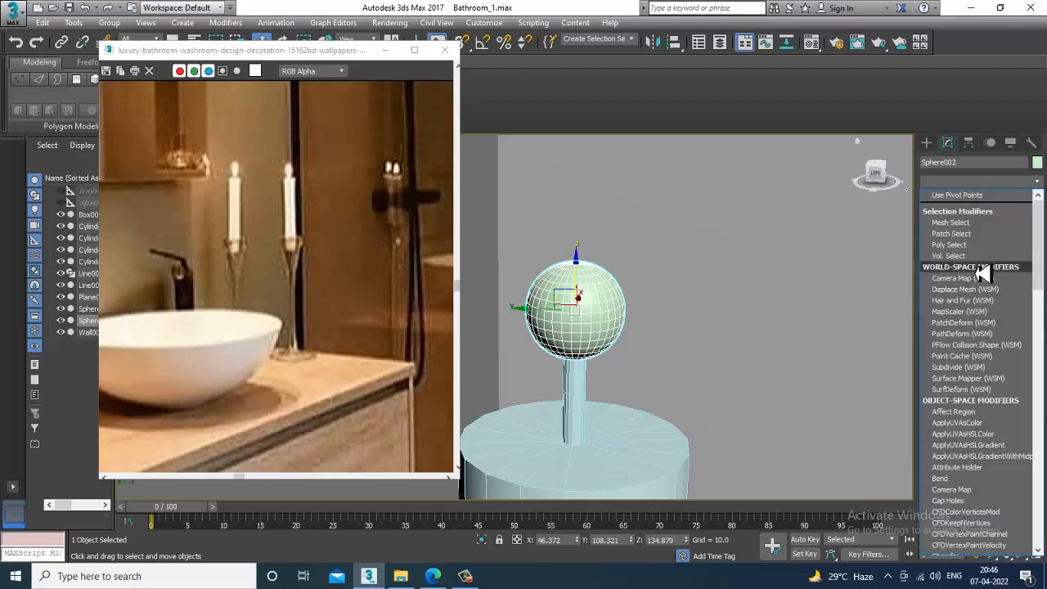
pyautogui.press('f')
pyautogui.press('b')
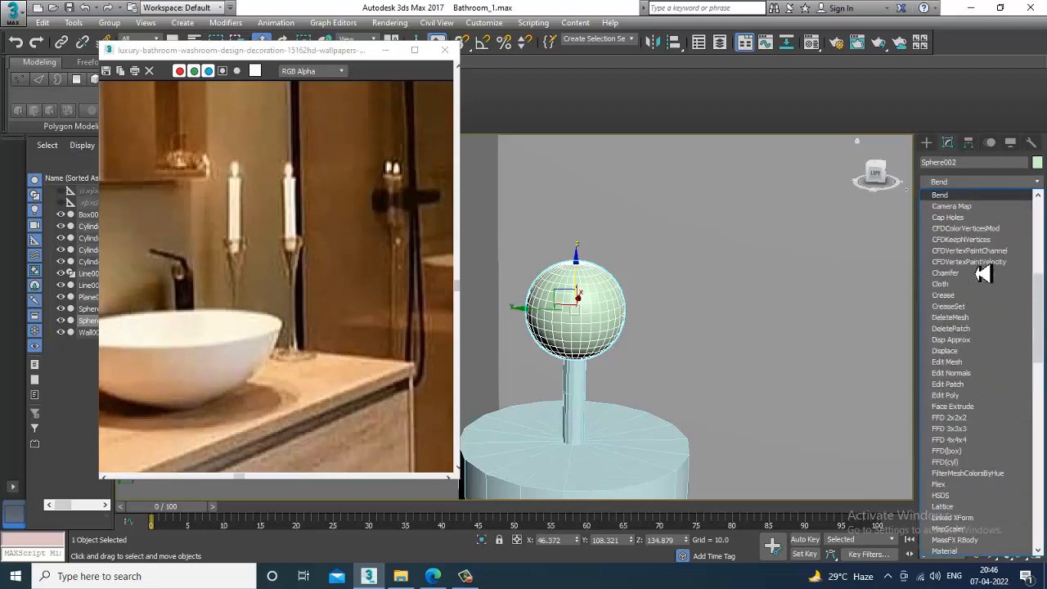
pyautogui.press('f')
pyautogui.press('f')
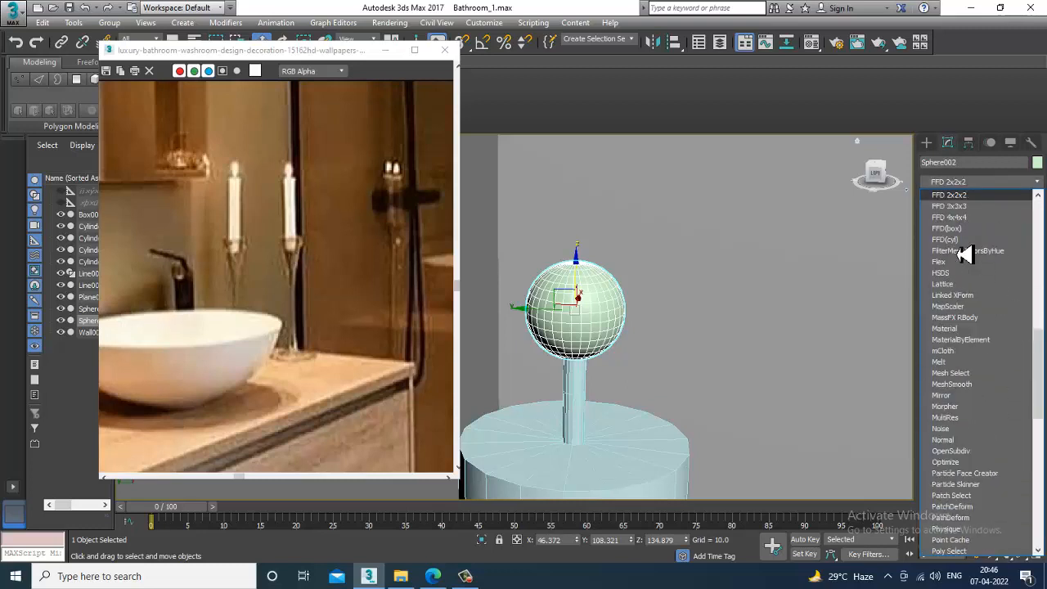
pyautogui.click(960, 230)
pyautogui.keyDown('alt'); pyautogui.moveTo(807, 288); pyautogui.dragTo(815, 270, button='middle'); pyautogui.keyUp('alt')
pyautogui.press('1')
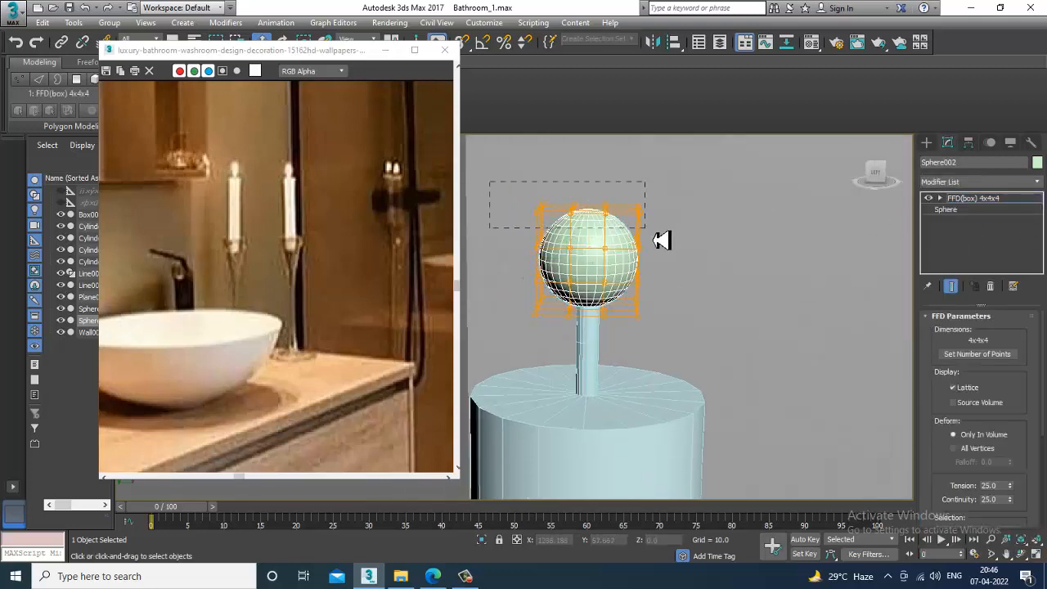
# Raise the lattice's top row and the two middle rows of control points to stretch the sphere into an egg shape.
pyautogui.moveTo(662, 239); pyautogui.dragTo(659, 238)
pyautogui.moveTo(596, 180); pyautogui.dragTo(598, 122)
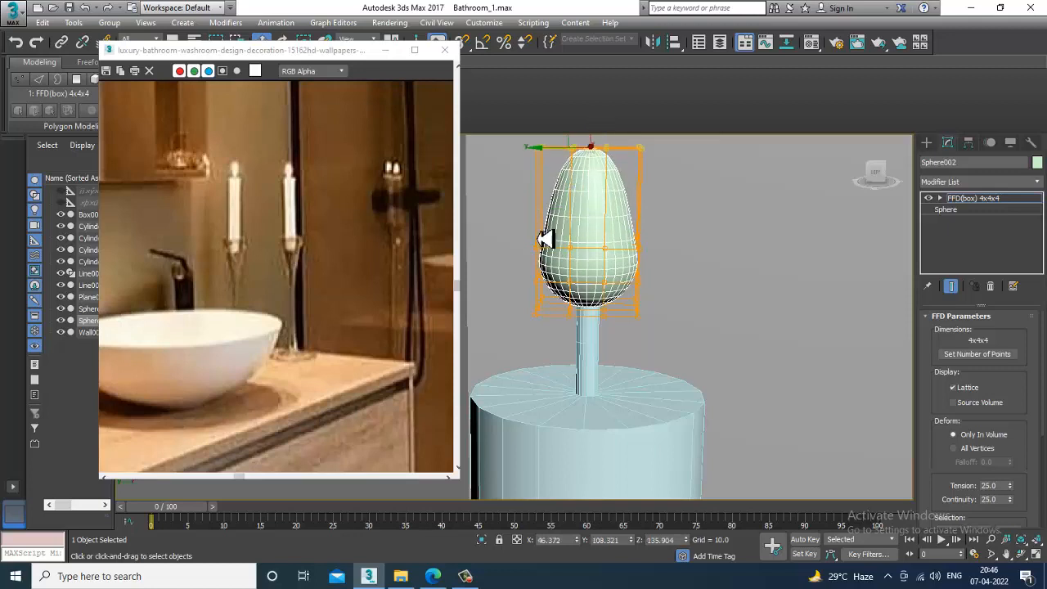
pyautogui.moveTo(675, 270); pyautogui.dragTo(673, 267)
pyautogui.moveTo(589, 216); pyautogui.dragTo(589, 188)
pyautogui.keyDown('alt'); pyautogui.moveTo(574, 304); pyautogui.dragTo(601, 292, button='middle'); pyautogui.keyUp('alt')
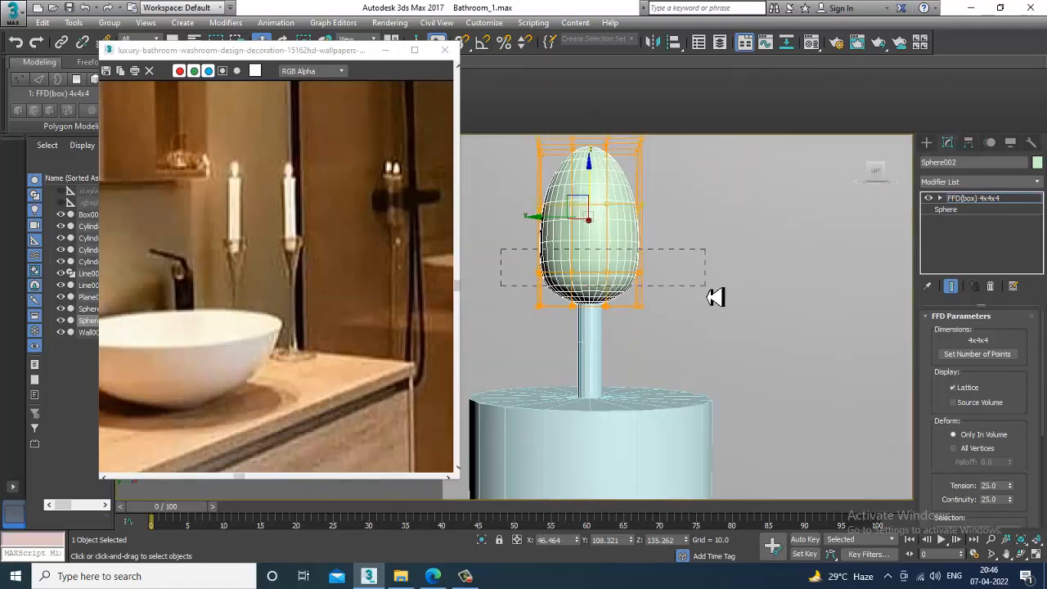
pyautogui.moveTo(706, 286); pyautogui.dragTo(706, 286)
pyautogui.moveTo(588, 232); pyautogui.dragTo(590, 212)
pyautogui.keyDown('alt'); pyautogui.moveTo(596, 233); pyautogui.dragTo(596, 266, button='middle'); pyautogui.keyUp('alt')
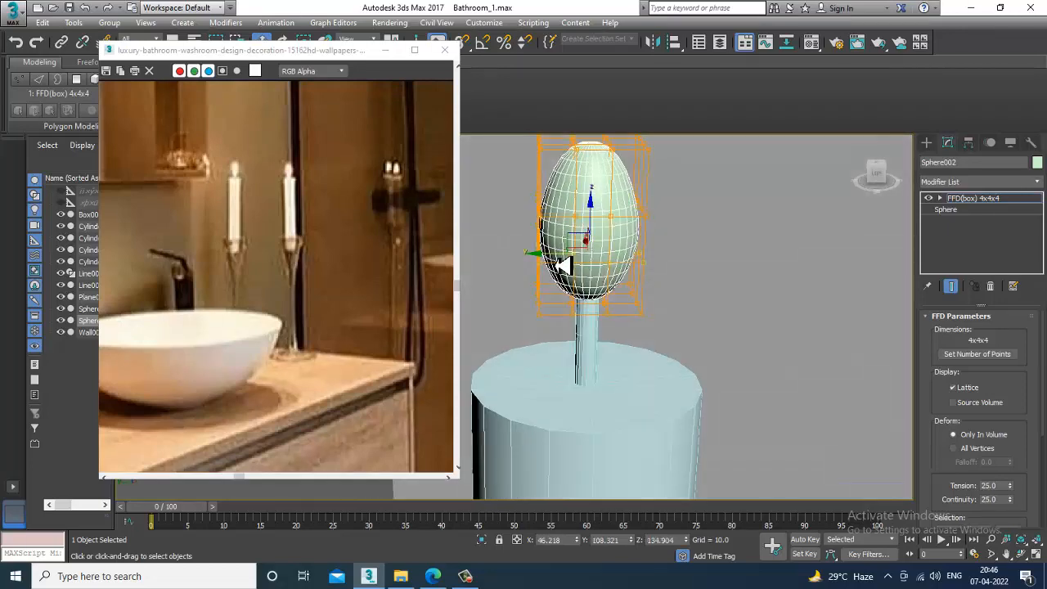
# Shift the two middle rows of lattice control points sideways in opposite directions to give the flame a wavy curve.
pyautogui.moveTo(556, 265); pyautogui.dragTo(562, 264)
pyautogui.keyDown('alt'); pyautogui.moveTo(562, 253); pyautogui.dragTo(511, 198, button='middle'); pyautogui.keyUp('alt')
pyautogui.moveTo(720, 240); pyautogui.dragTo(720, 240)
pyautogui.moveTo(552, 221)
pyautogui.mouseDown()
pyautogui.moveTo(528, 215)
pyautogui.moveTo(539, 216)
pyautogui.mouseUp()
pyautogui.keyDown('alt'); pyautogui.moveTo(587, 235); pyautogui.dragTo(561, 260, button='middle'); pyautogui.keyUp('alt')
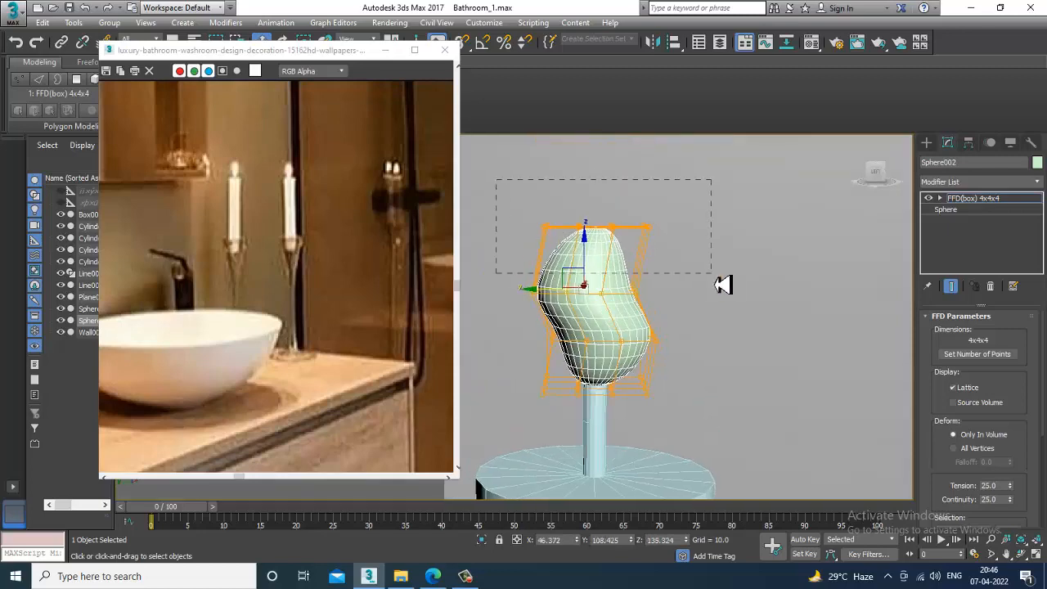
# Scale the top and bottom rows of lattice control points inward to taper both ends of the flame.
pyautogui.moveTo(723, 285); pyautogui.dragTo(724, 284)
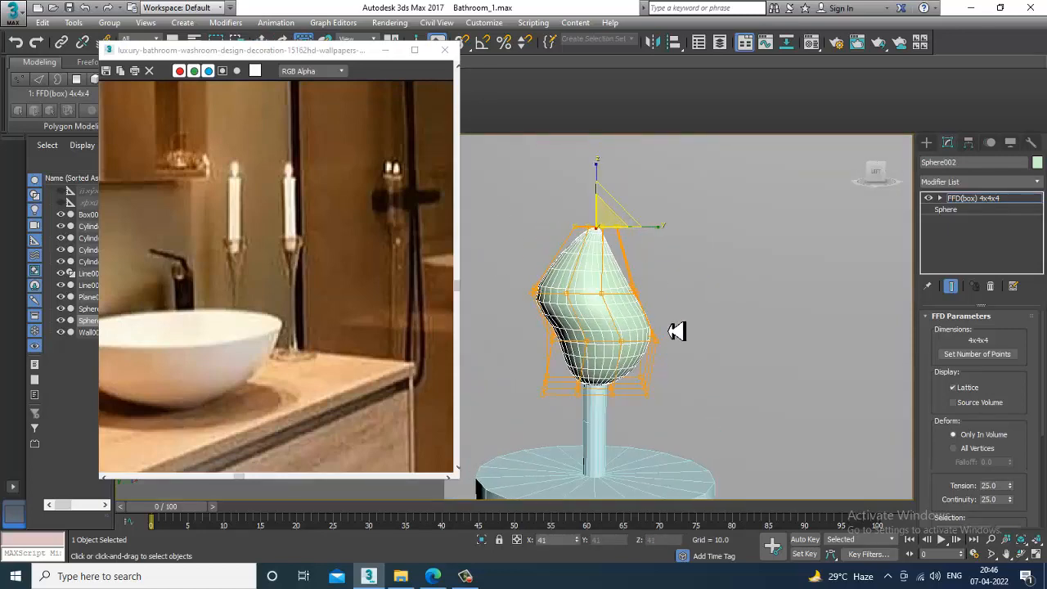
pyautogui.moveTo(679, 349)
pyautogui.keyDown('alt'); pyautogui.mouseDown(button='middle')
pyautogui.moveTo(639, 351)
pyautogui.moveTo(631, 386)
pyautogui.moveTo(584, 405)
pyautogui.mouseUp(button='middle'); pyautogui.keyUp('alt')
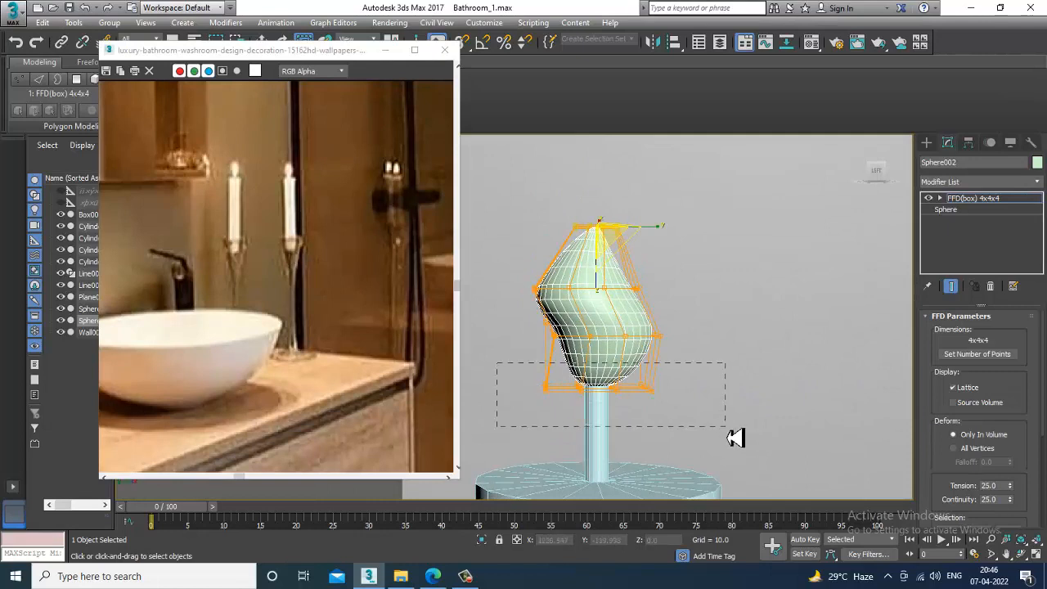
pyautogui.moveTo(615, 407); pyautogui.dragTo(652, 460)
# Raise the upper lattice control points to elongate the flame's tip and finish control point editing.
pyautogui.keyDown('alt'); pyautogui.moveTo(706, 410); pyautogui.dragTo(516, 209, button='middle'); pyautogui.keyUp('alt')
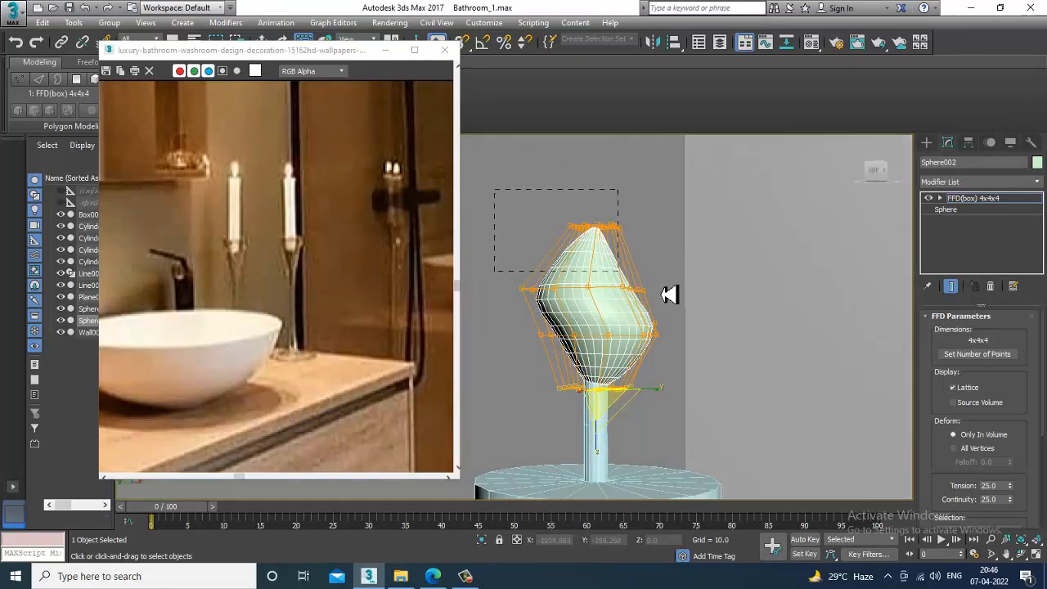
pyautogui.press('w')
pyautogui.moveTo(600, 225); pyautogui.dragTo(604, 189)
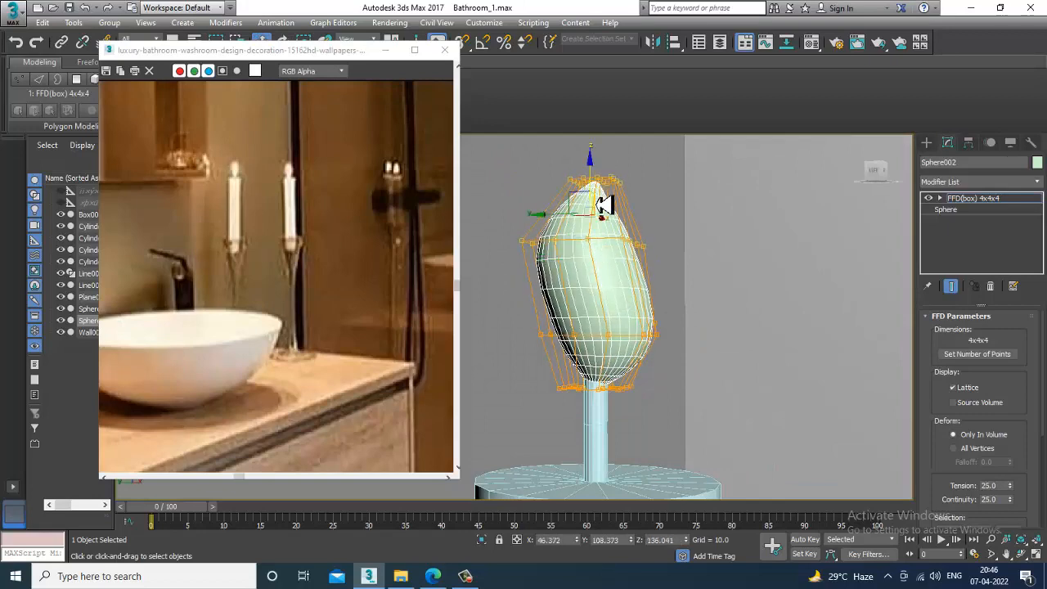
pyautogui.click(979, 199)
# Scale the whole flame up uniformly to about 125%.
pyautogui.scroll(-5, 703, 282)
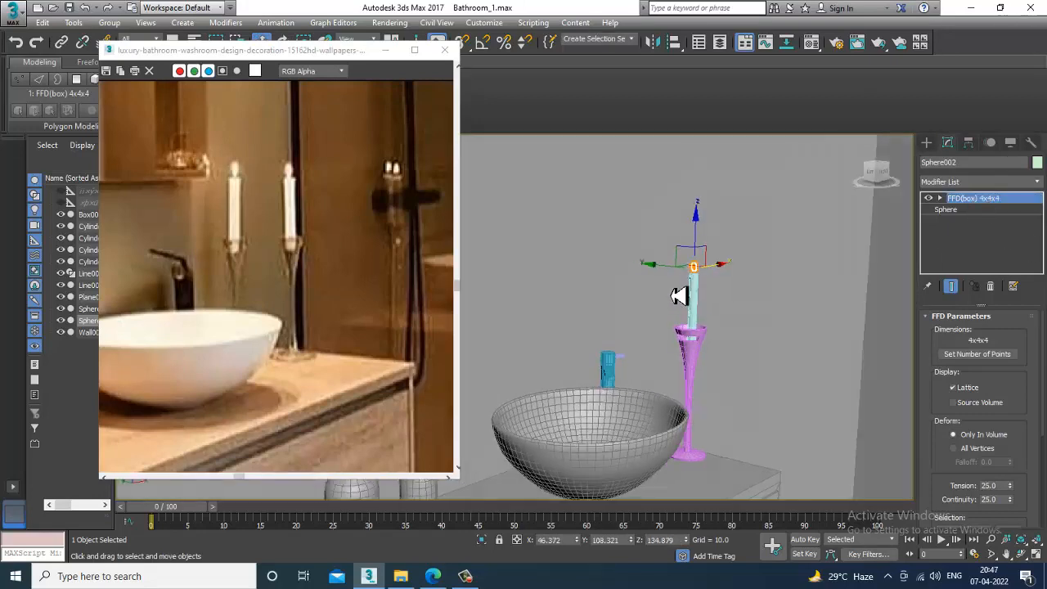
pyautogui.scroll(6, 706, 285)
pyautogui.scroll(5, 706, 285)
pyautogui.scroll(-3, 622, 246)
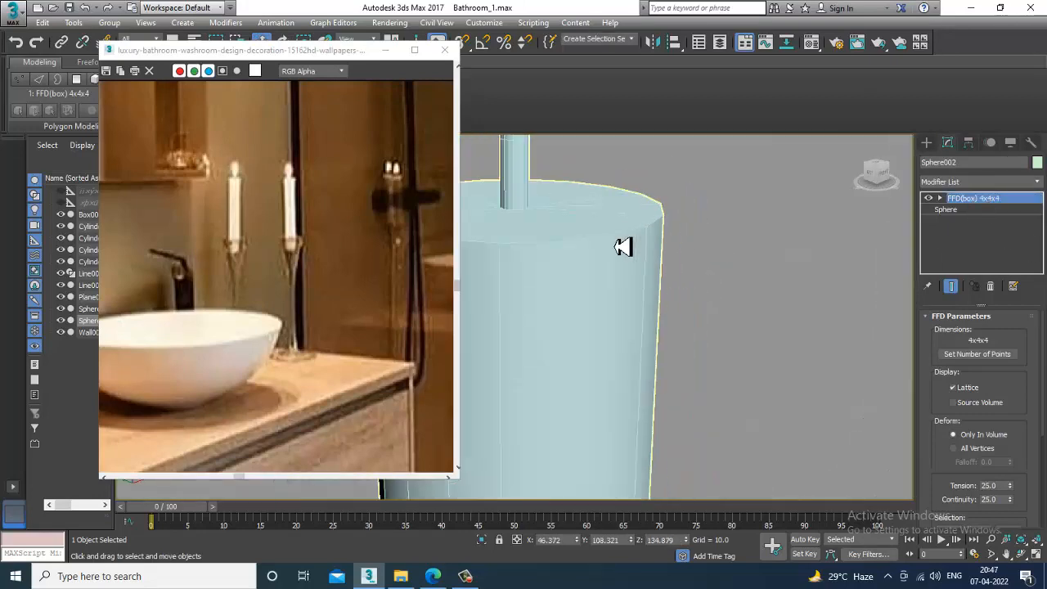
pyautogui.press('r')
pyautogui.scroll(-3, 598, 208)
pyautogui.scroll(1, 604, 214)
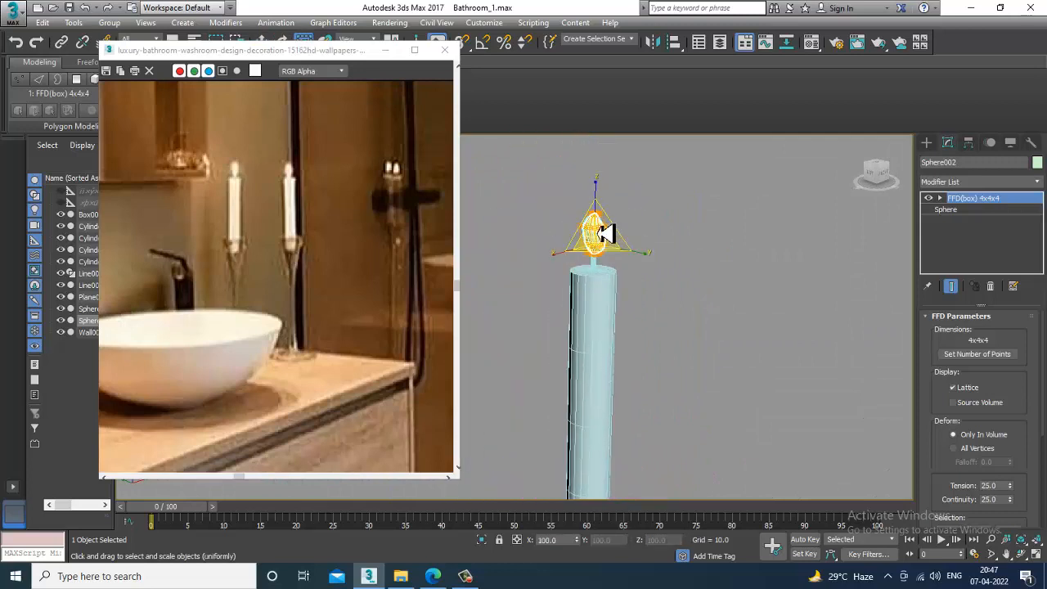
pyautogui.scroll(4, 622, 265)
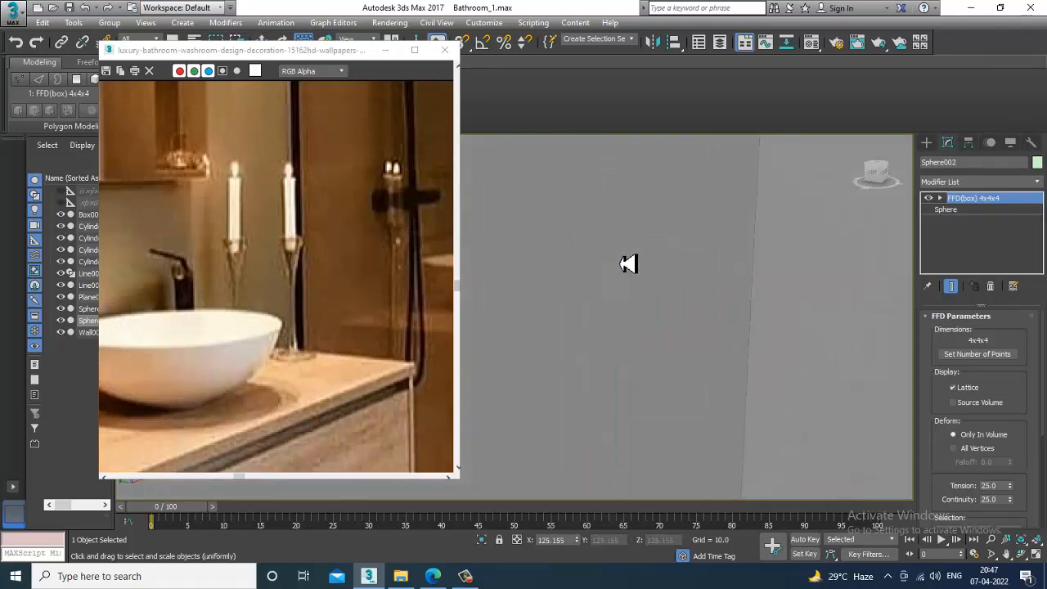
pyautogui.scroll(-6, 626, 262)
pyautogui.scroll(5, 623, 258)
# Lower the enlarged flame to about Z 134.67 so it surrounds the tip of the wick.
pyautogui.press('w')
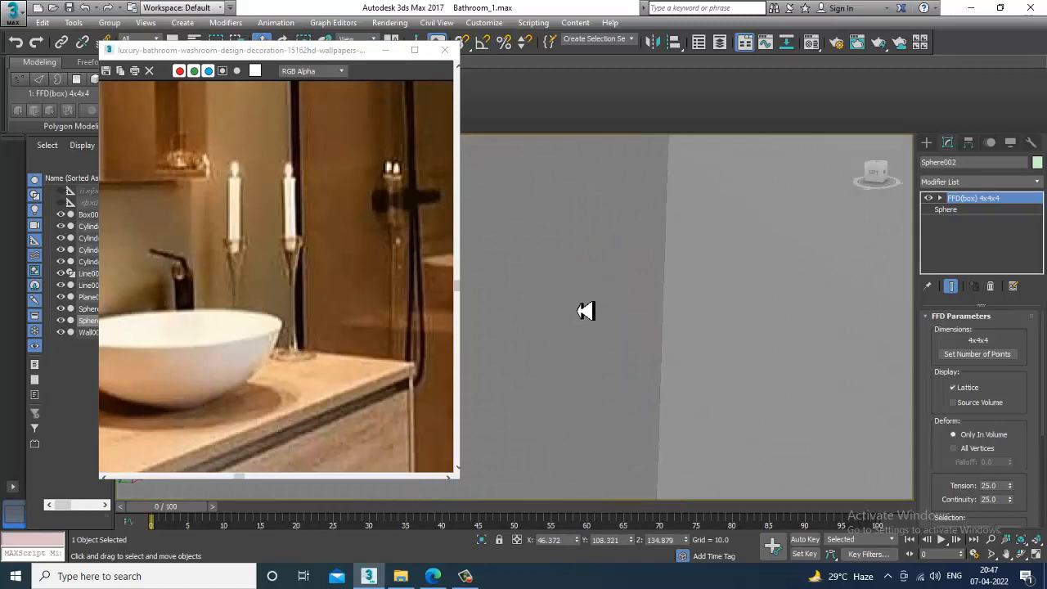
pyautogui.scroll(-5, 585, 311)
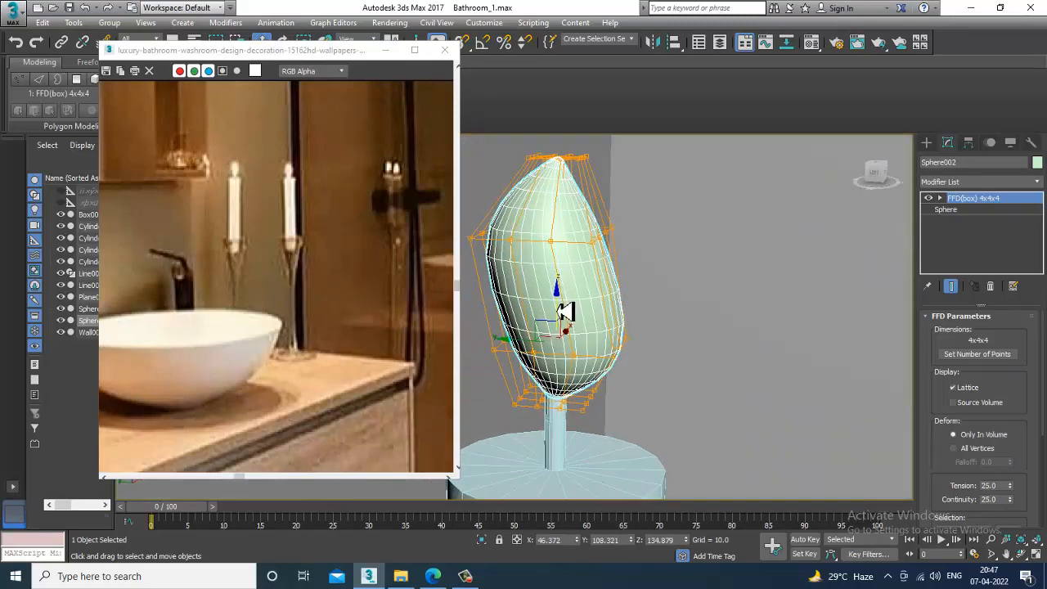
pyautogui.scroll(-6, 613, 374)
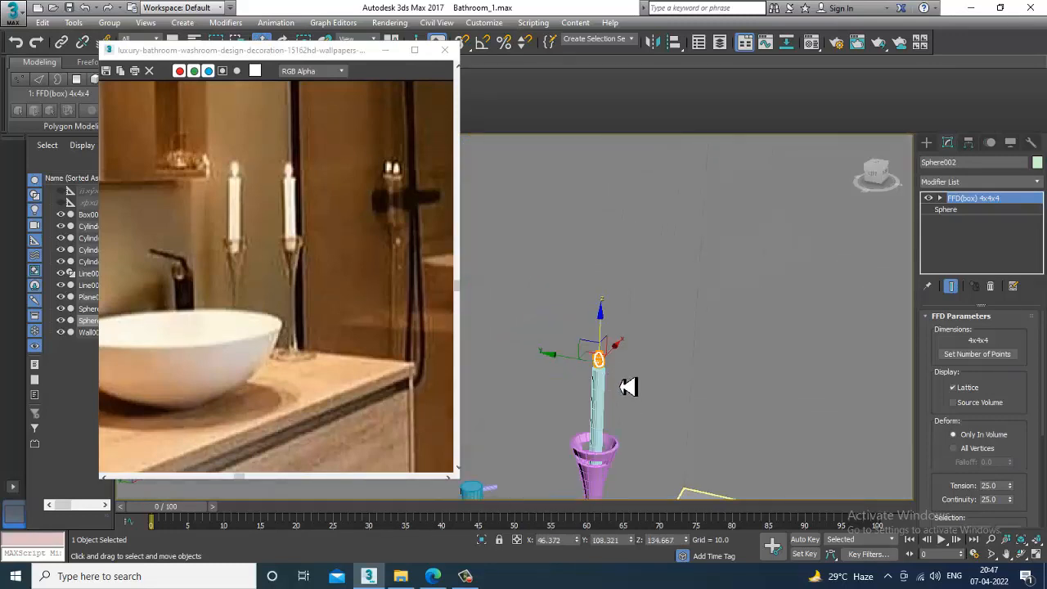
# Select the candle, its flame and the flared candle holder together.
pyautogui.moveTo(620, 386); pyautogui.dragTo(606, 311, button='middle')
pyautogui.click(582, 321)
pyautogui.keyDown('ctrl'); pyautogui.click(580, 245); pyautogui.keyUp('ctrl')
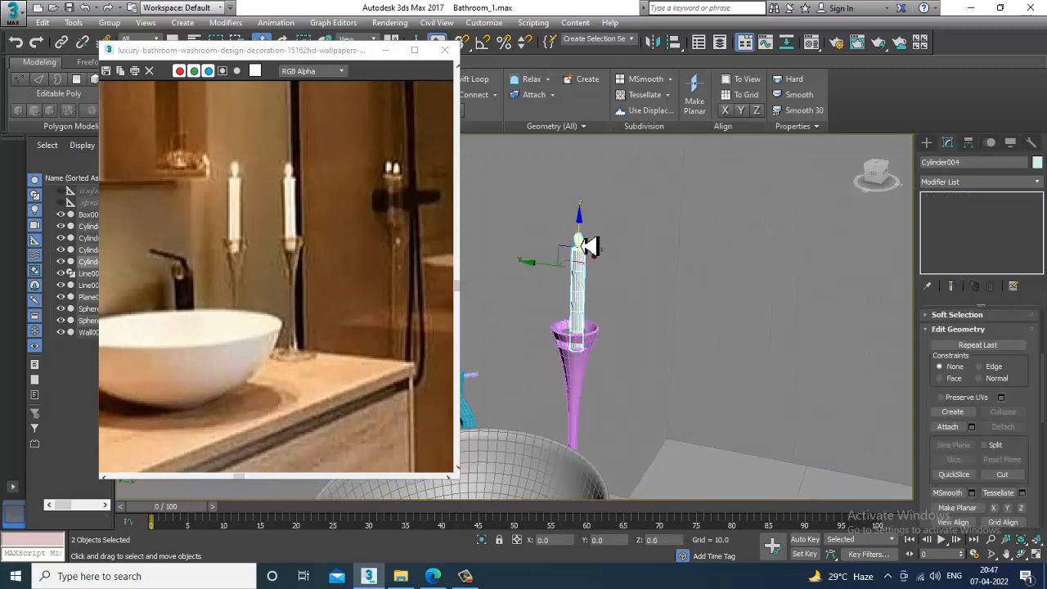
pyautogui.scroll(5, 589, 245)
pyautogui.scroll(-2, 610, 274)
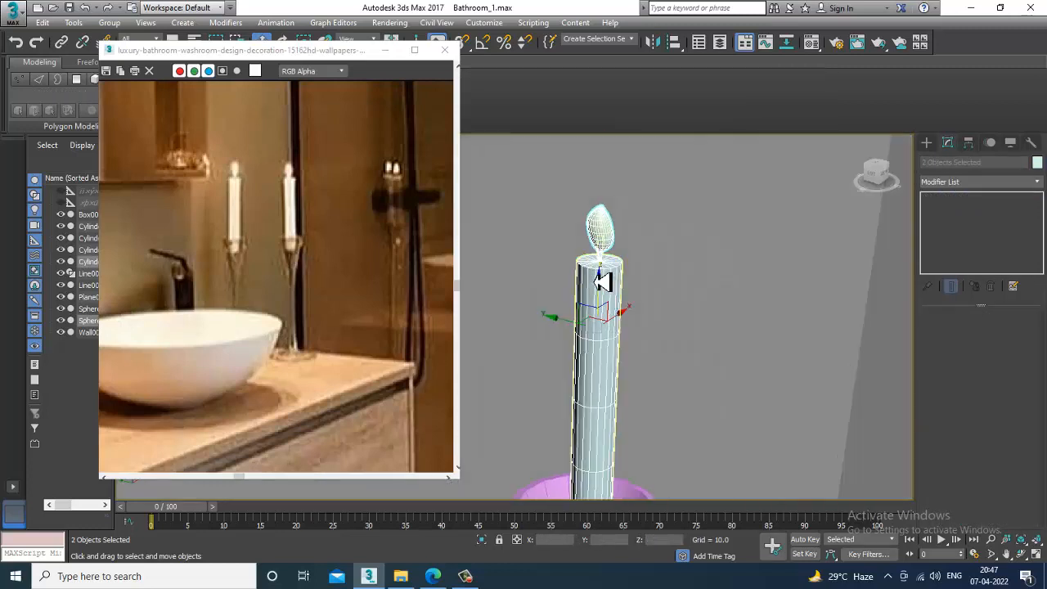
pyautogui.scroll(-3, 600, 281)
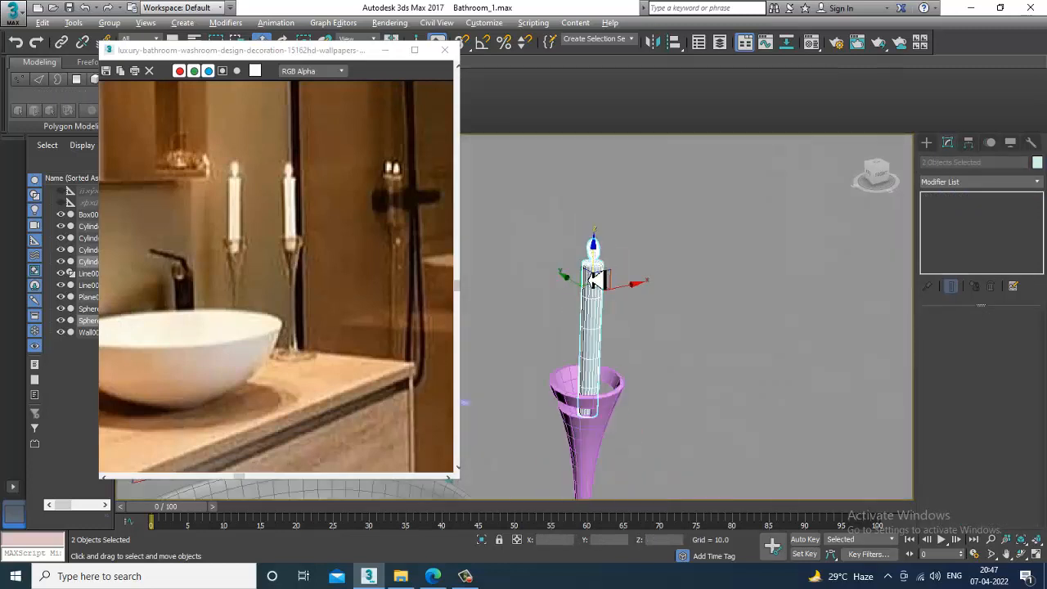
pyautogui.keyDown('alt'); pyautogui.moveTo(596, 281); pyautogui.dragTo(710, 327, button='middle'); pyautogui.keyUp('alt')
pyautogui.keyDown('ctrl'); pyautogui.click(736, 423); pyautogui.keyUp('ctrl')
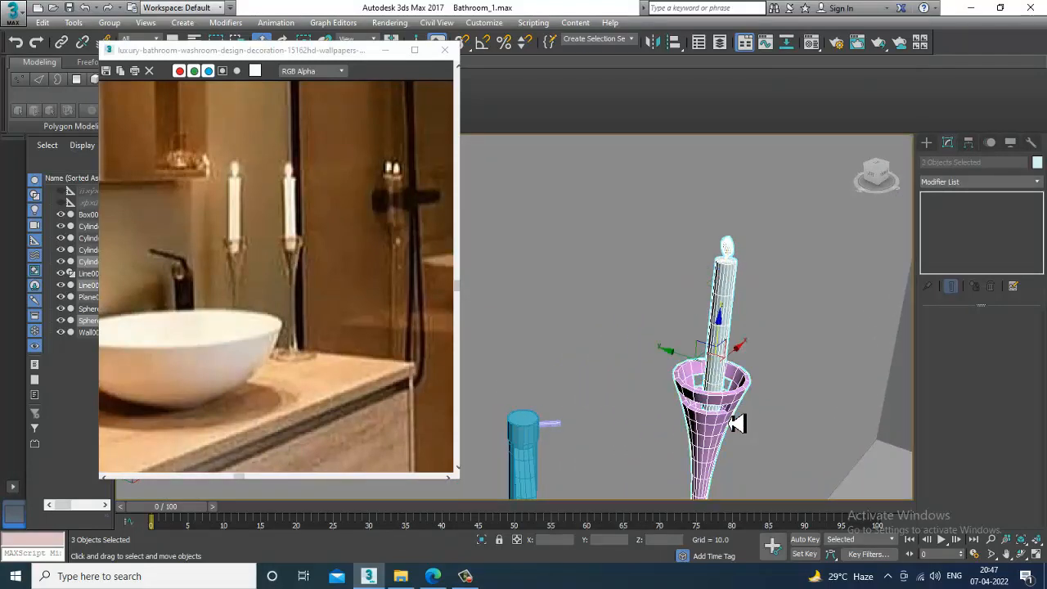
# Copy the selected candle set about 22.6 units along Y toward the back wall.
pyautogui.keyDown('alt'); pyautogui.moveTo(736, 423); pyautogui.dragTo(679, 399, button='middle'); pyautogui.keyUp('alt')
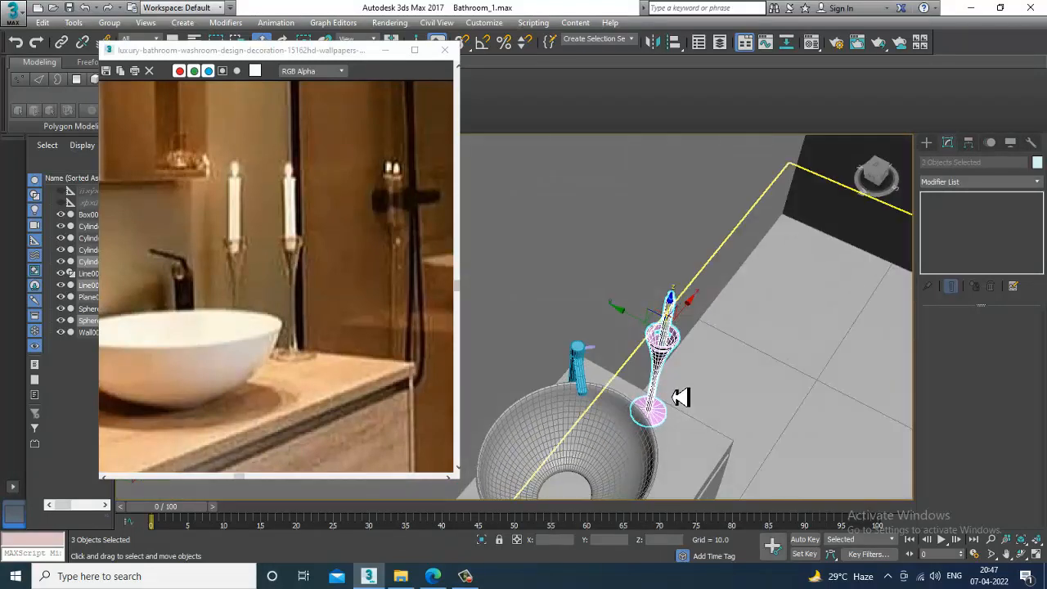
pyautogui.keyDown('shift'); pyautogui.moveTo(642, 330); pyautogui.dragTo(561, 297); pyautogui.keyUp('shift')
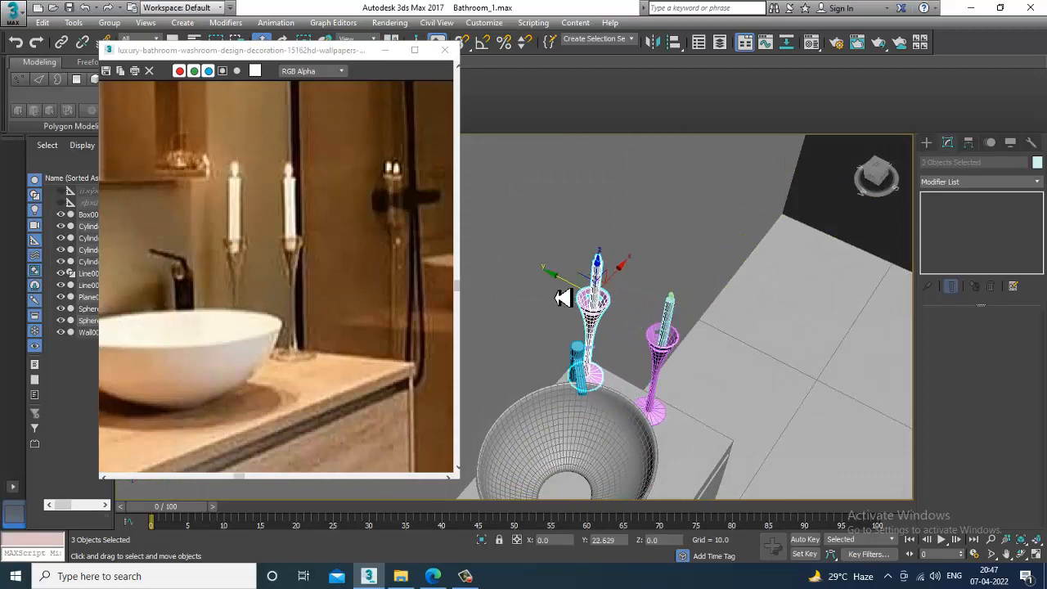
pyautogui.click(525, 349)
pyautogui.press('z')
# Nudge the copied candle set slightly along X on the vanity top and compare its placement with the reference image.
pyautogui.keyDown('alt'); pyautogui.moveTo(661, 371); pyautogui.dragTo(577, 360, button='middle'); pyautogui.keyUp('alt')
pyautogui.scroll(-5, 533, 343)
pyautogui.scroll(3, 577, 360)
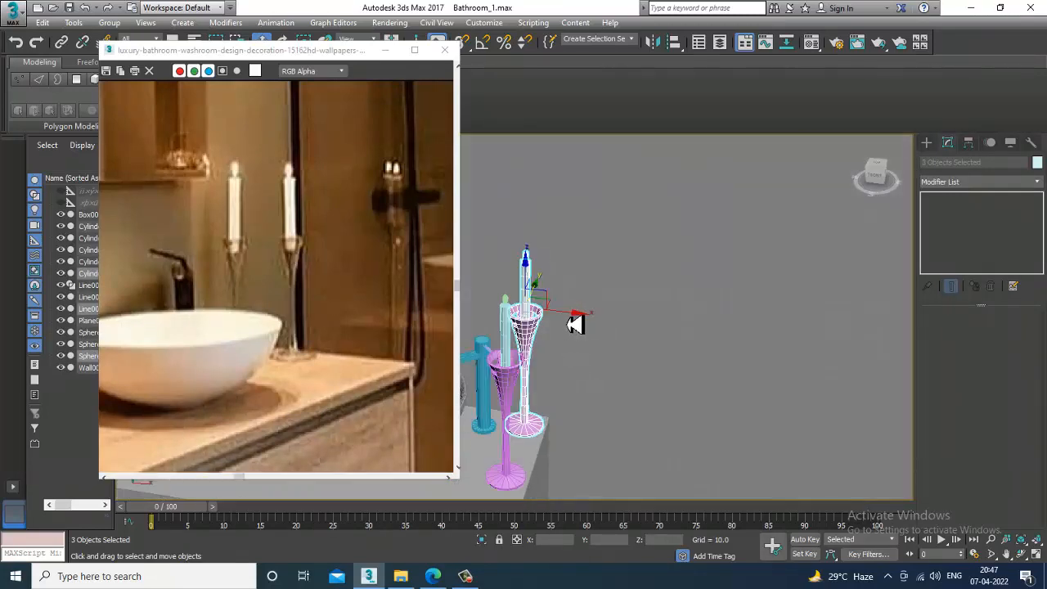
pyautogui.moveTo(575, 320); pyautogui.dragTo(570, 321)
pyautogui.keyDown('alt'); pyautogui.moveTo(571, 322); pyautogui.dragTo(689, 277, button='middle'); pyautogui.keyUp('alt')
pyautogui.scroll(-3, 562, 376)
pyautogui.scroll(-4, 287, 352)
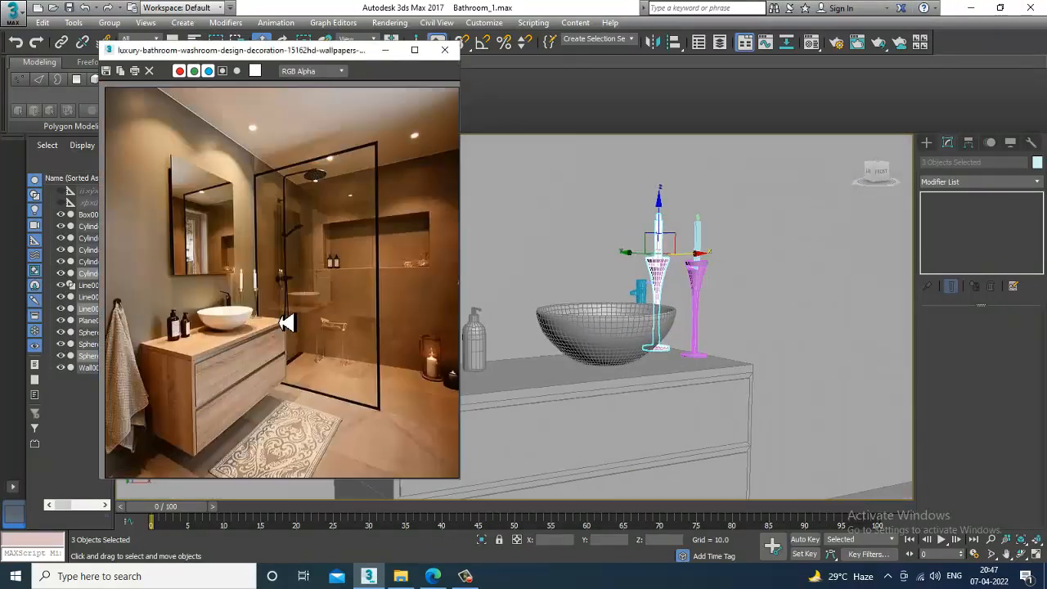
pyautogui.keyDown('alt'); pyautogui.moveTo(518, 327); pyautogui.dragTo(712, 377, button='middle'); pyautogui.keyUp('alt')
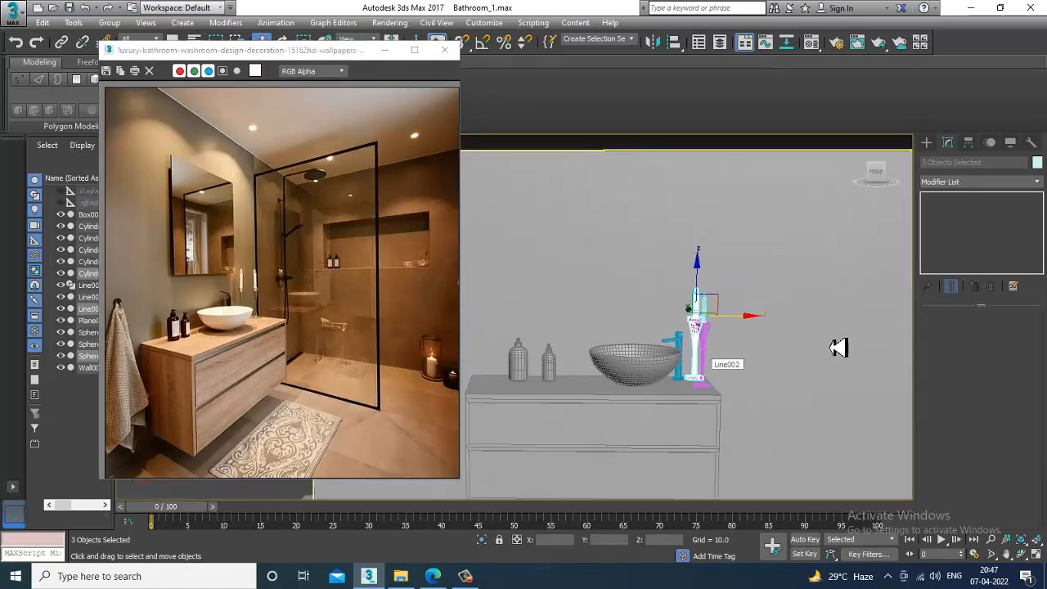
# Draw a box about 89.5 wide and 57.5 high on the back wall above the basin, aligned to the wall with AutoGrid, for the mirror.
pyautogui.click(926, 143)
pyautogui.click(954, 223)
pyautogui.hotkey('alt', 'w')
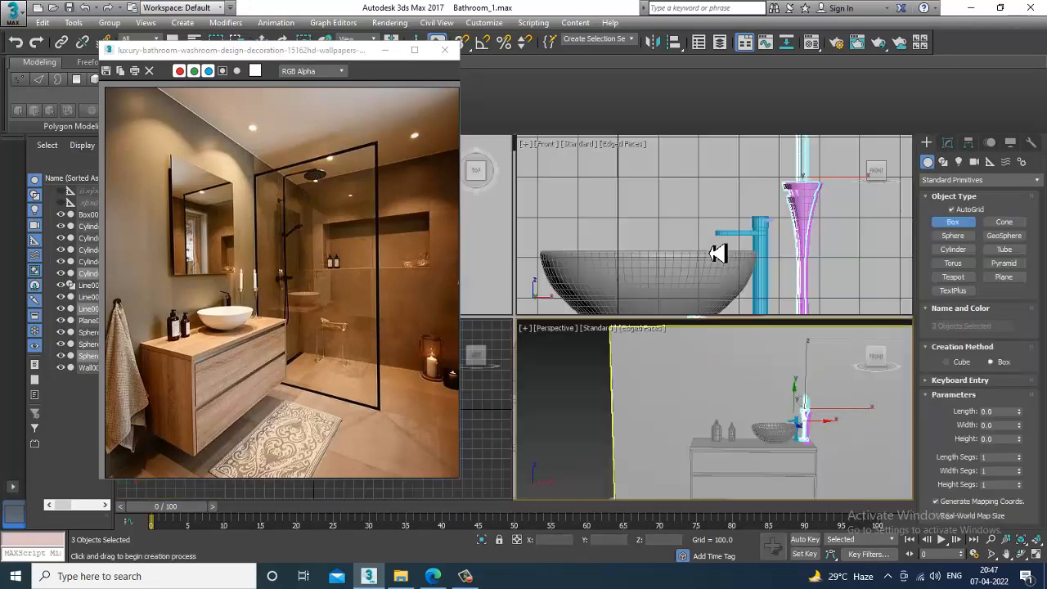
pyautogui.moveTo(667, 254); pyautogui.dragTo(649, 285, button='middle')
pyautogui.scroll(-3, 697, 275)
pyautogui.hotkey('alt', 'w')
pyautogui.scroll(-4, 728, 309)
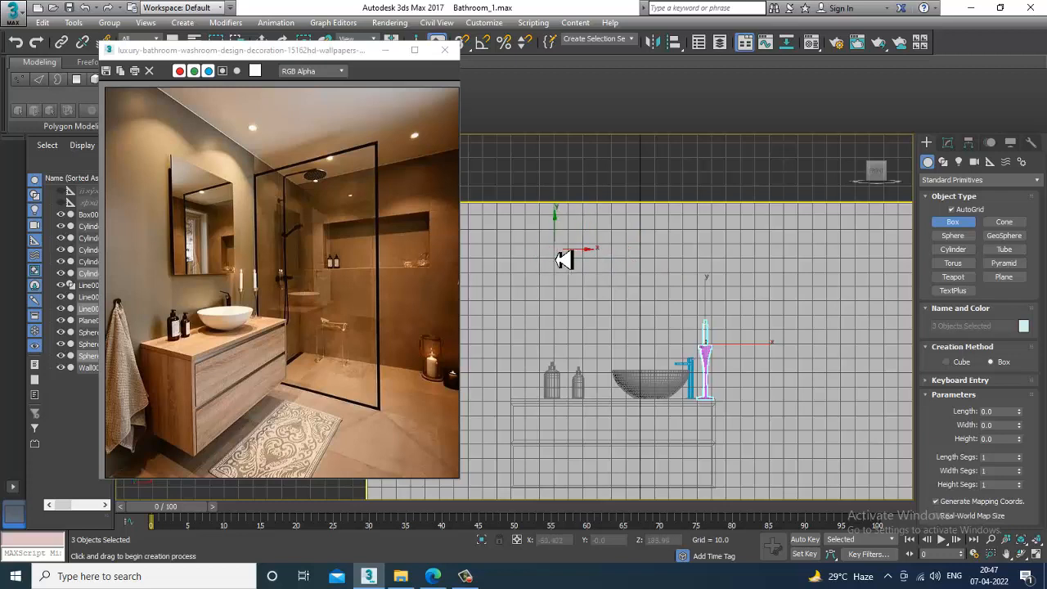
pyautogui.moveTo(563, 256); pyautogui.dragTo(697, 344)
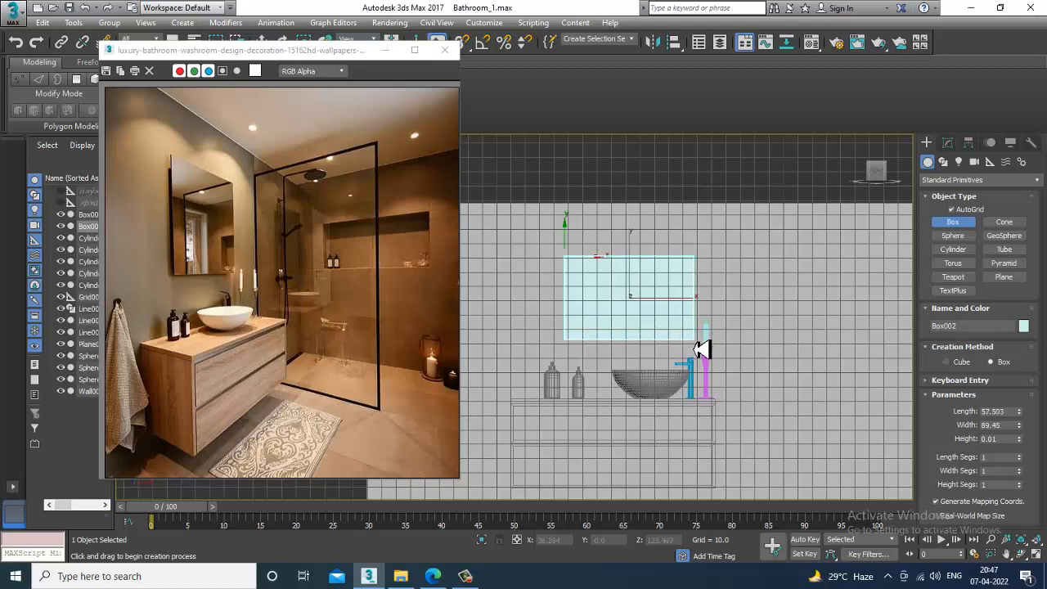
# Raise the mirror box on the wall to about Z 162.86.
pyautogui.press('w')
pyautogui.hotkey('alt', 'w')
pyautogui.middleClick(749, 423)
pyautogui.hotkey('alt', 'w')
pyautogui.keyDown('alt'); pyautogui.moveTo(749, 423); pyautogui.dragTo(564, 276, button='middle'); pyautogui.keyUp('alt')
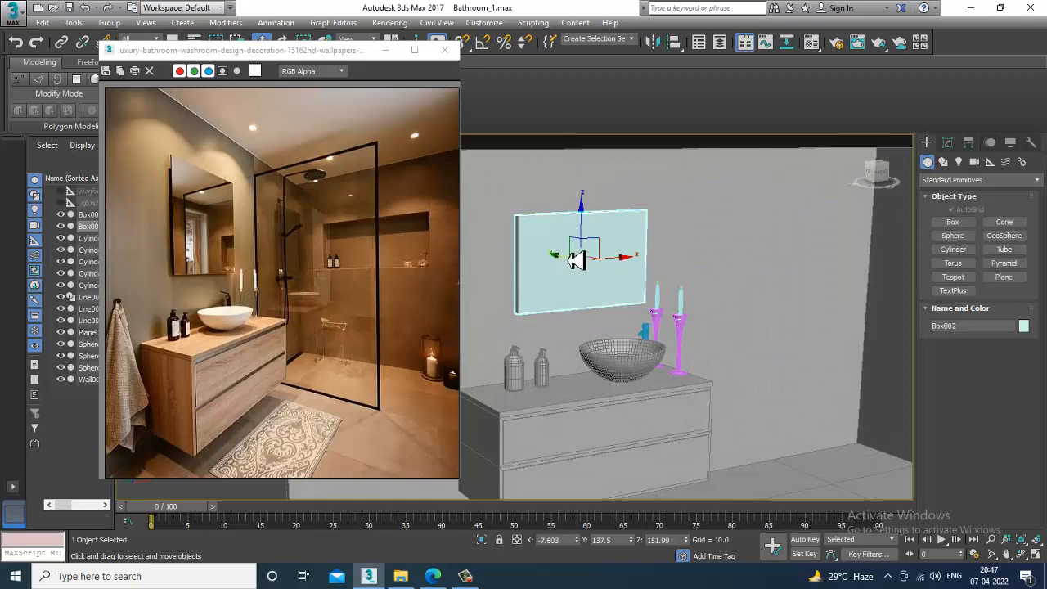
pyautogui.moveTo(588, 230); pyautogui.dragTo(594, 223)
# Scale the mirror box down along Y to make it a thinner panel.
pyautogui.keyDown('alt'); pyautogui.moveTo(594, 223); pyautogui.dragTo(605, 266, button='middle'); pyautogui.keyUp('alt')
pyautogui.press('r')
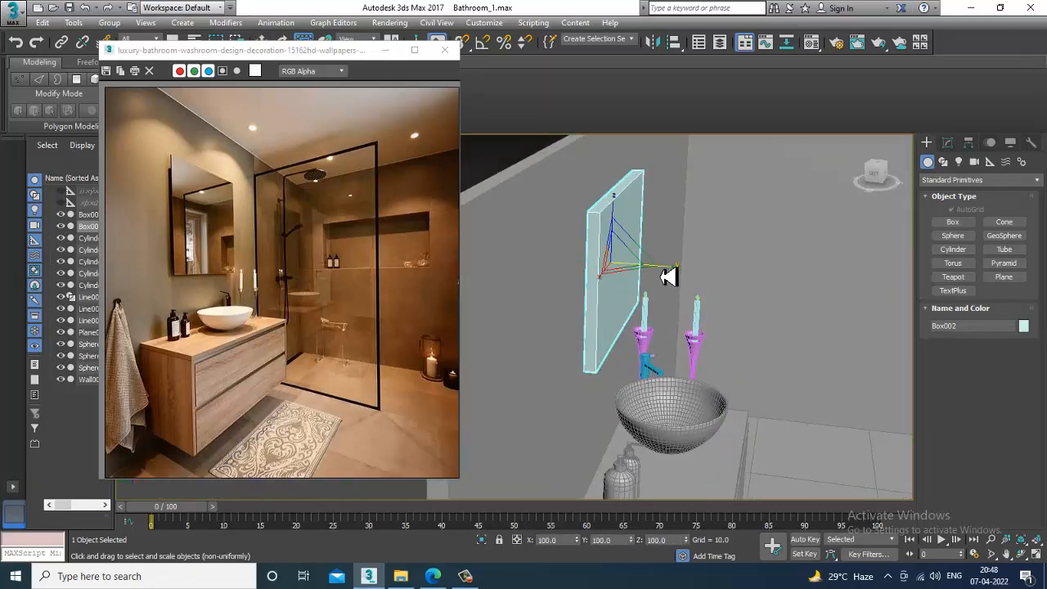
pyautogui.moveTo(678, 276); pyautogui.dragTo(626, 281)
pyautogui.press('w')
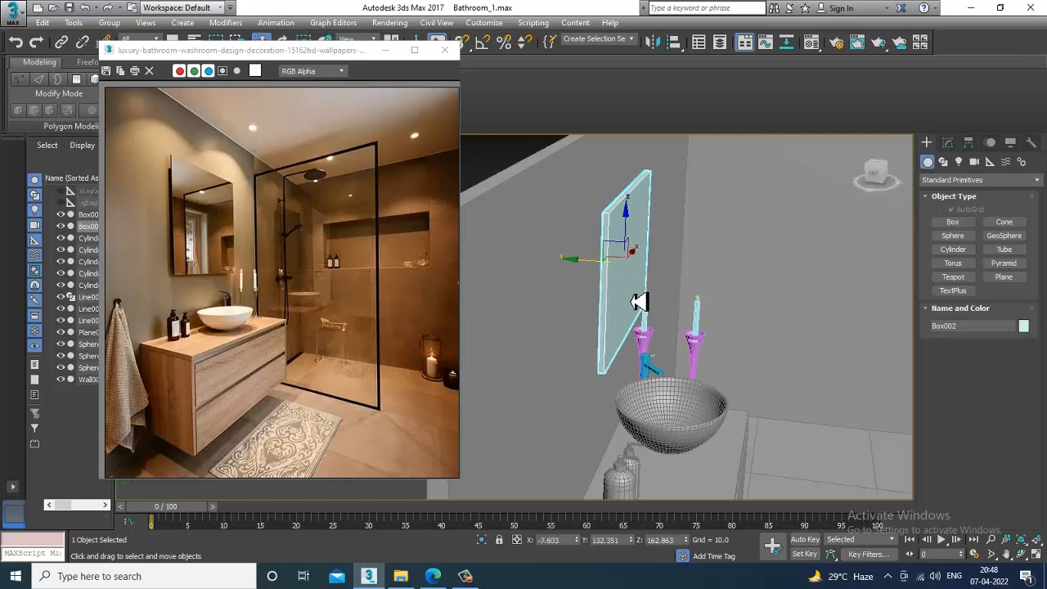
# Isolate the mirror panel and convert it to an editable poly.
pyautogui.hotkey('alt', 'q')
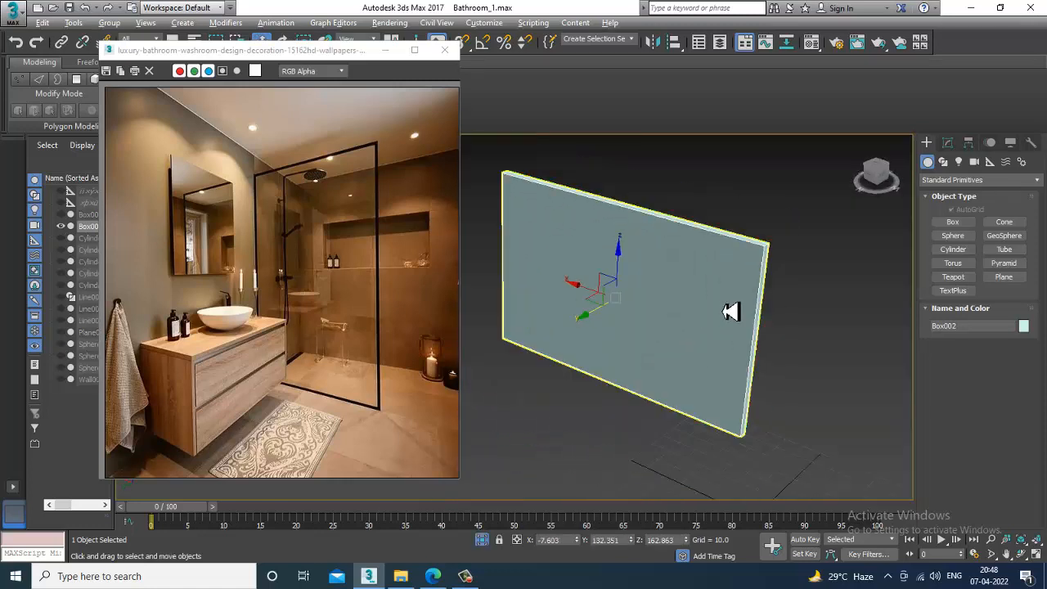
pyautogui.rightClick(657, 271)
pyautogui.moveTo(694, 399)
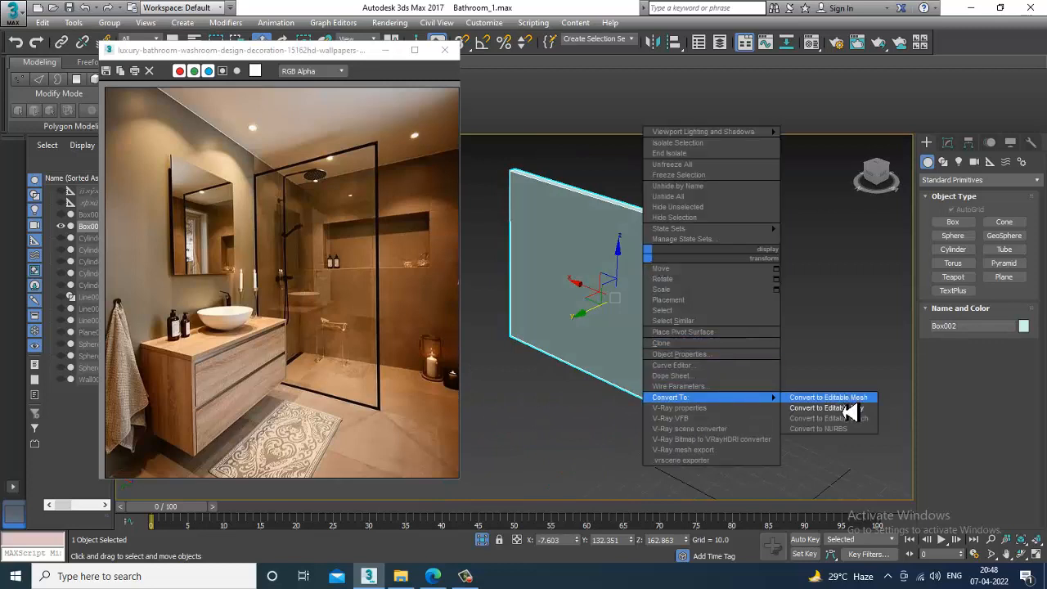
pyautogui.click(798, 403)
# Inset the mirror panel's large back polygon by about 7.95.
pyautogui.press('4')
pyautogui.click(683, 344)
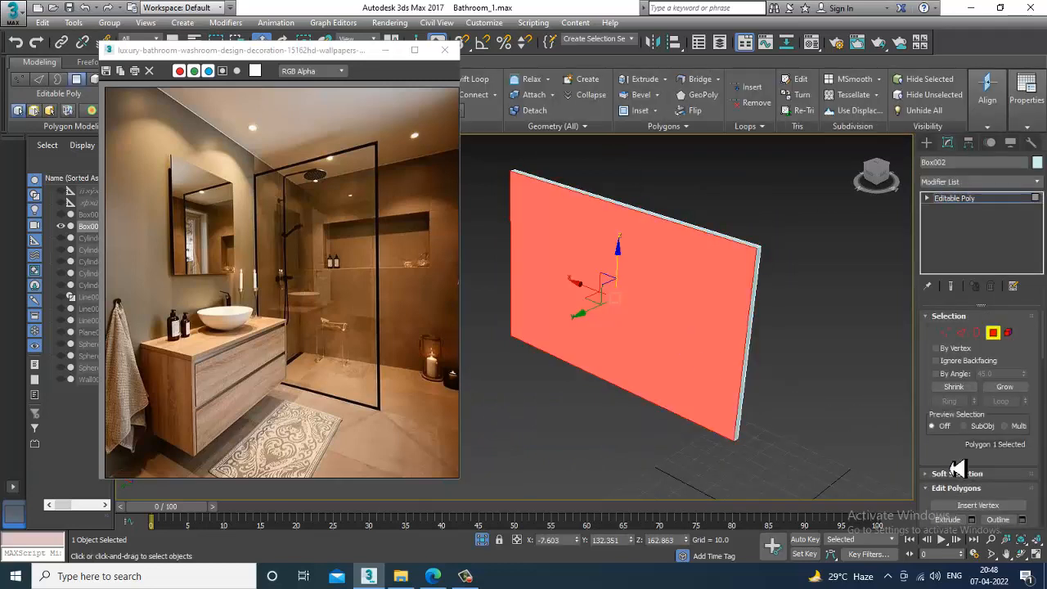
pyautogui.scroll(-3, 957, 468)
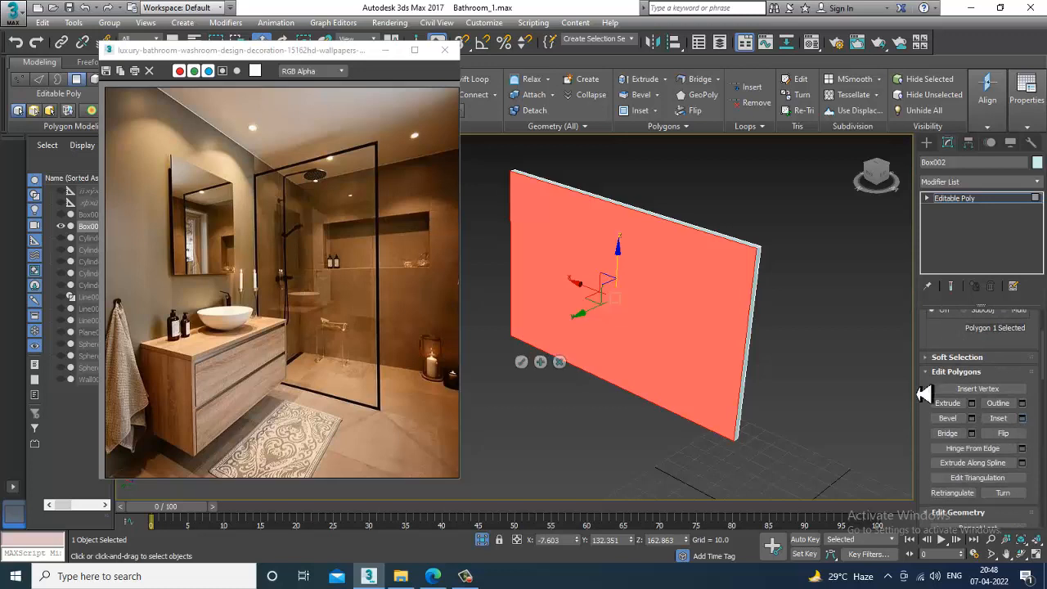
pyautogui.moveTo(532, 350); pyautogui.dragTo(518, 299)
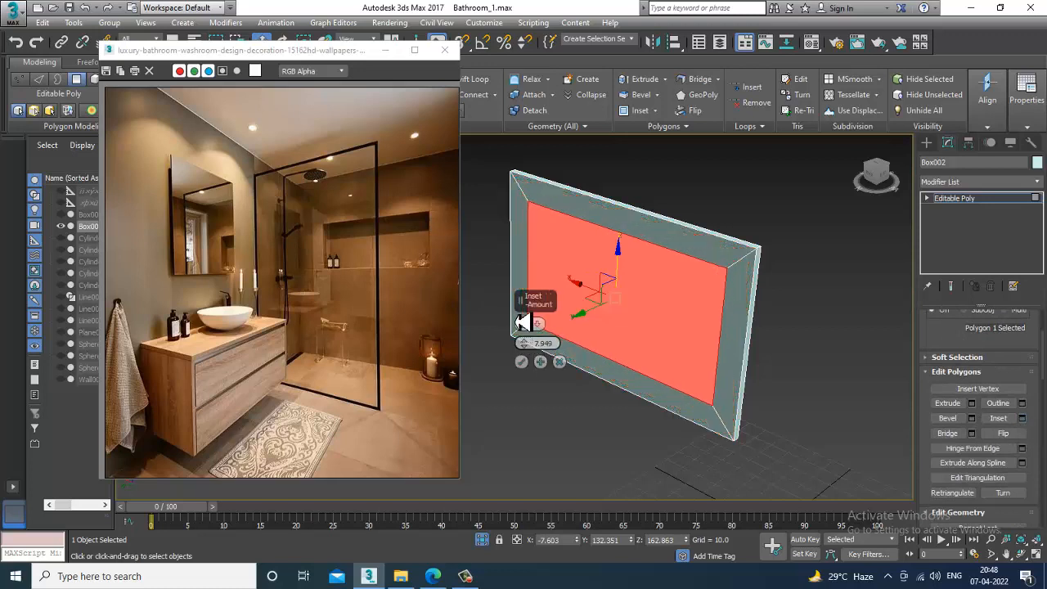
pyautogui.click(521, 362)
# Extrude the inset back polygon by about 23.35 to form the wall mount.
pyautogui.click(972, 403)
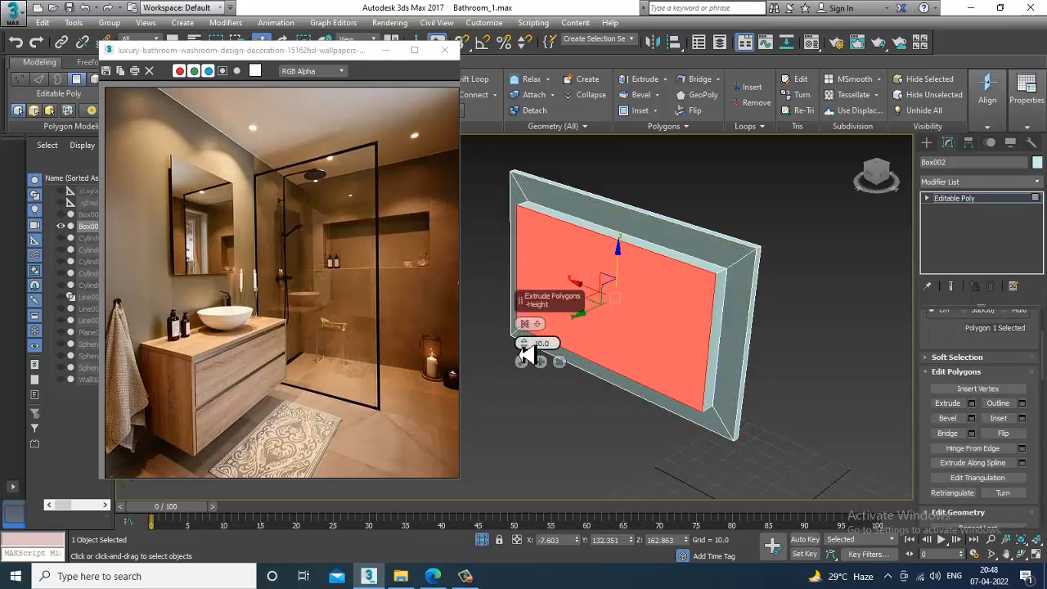
pyautogui.moveTo(524, 343); pyautogui.dragTo(526, 292)
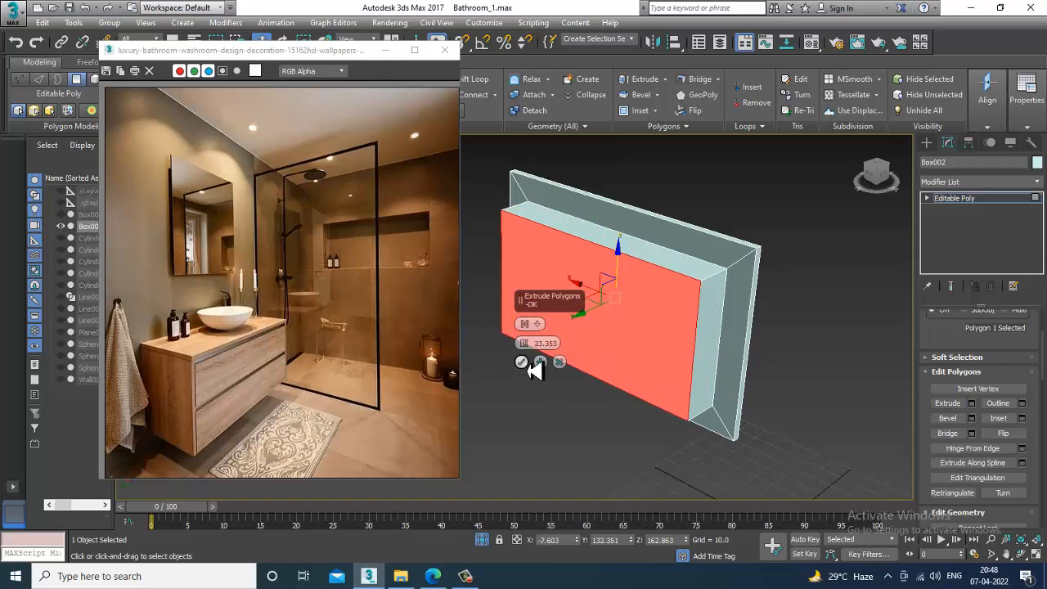
pyautogui.click(520, 362)
# End the isolation of the mirror and return from polygon editing to the whole object.
pyautogui.keyDown('alt'); pyautogui.moveTo(772, 373); pyautogui.dragTo(694, 361, button='middle'); pyautogui.keyUp('alt')
pyautogui.rightClick(761, 284)
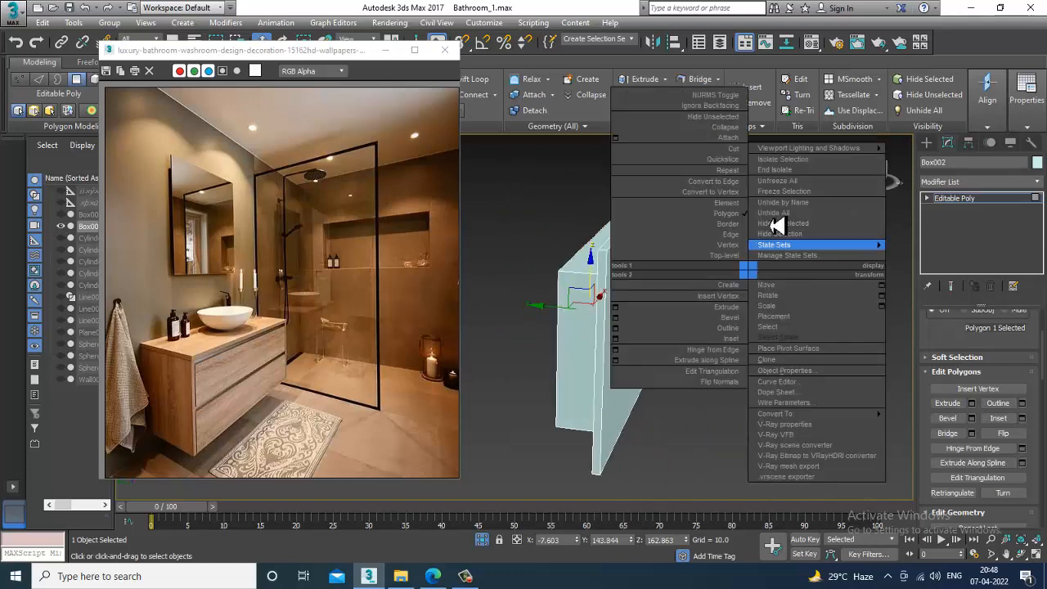
pyautogui.click(782, 178)
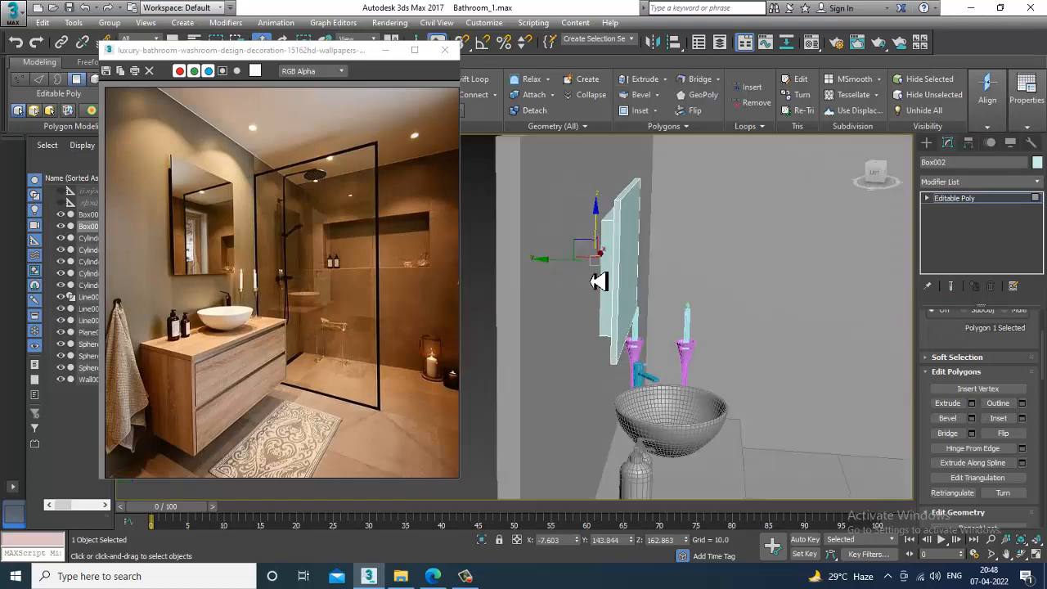
pyautogui.keyDown('alt'); pyautogui.moveTo(600, 282); pyautogui.dragTo(1027, 167, button='middle'); pyautogui.keyUp('alt')
pyautogui.click(963, 200)
# Move the mirror mount's rear polygon along Y to about 141.34 and finish polygon editing.
pyautogui.keyDown('alt'); pyautogui.moveTo(729, 270); pyautogui.dragTo(558, 209, button='middle'); pyautogui.keyUp('alt')
pyautogui.press('4')
pyautogui.keyDown('alt'); pyautogui.moveTo(689, 309); pyautogui.dragTo(602, 328, button='middle'); pyautogui.keyUp('alt')
pyautogui.click(601, 287)
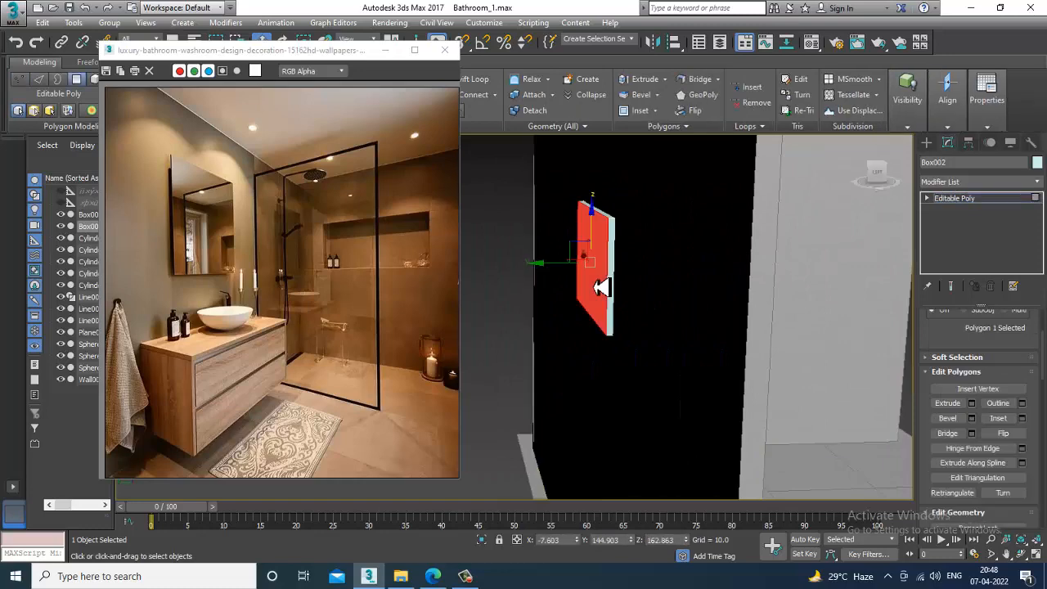
pyautogui.keyDown('alt'); pyautogui.moveTo(566, 274); pyautogui.dragTo(757, 332, button='middle'); pyautogui.keyUp('alt')
pyautogui.scroll(3, 720, 329)
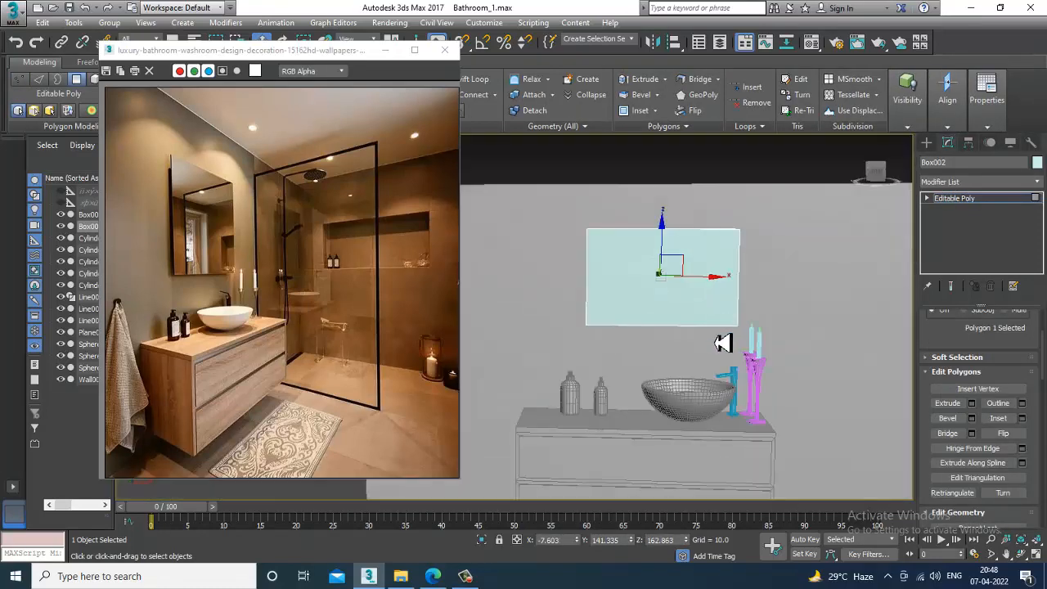
pyautogui.click(993, 201)
# Select all objects in the scene and give them the same grey object color.
pyautogui.keyDown('alt'); pyautogui.moveTo(680, 296); pyautogui.dragTo(662, 308, button='middle'); pyautogui.keyUp('alt')
pyautogui.moveTo(739, 360); pyautogui.dragTo(682, 326, button='middle')
pyautogui.hotkey('ctrl', 'a')
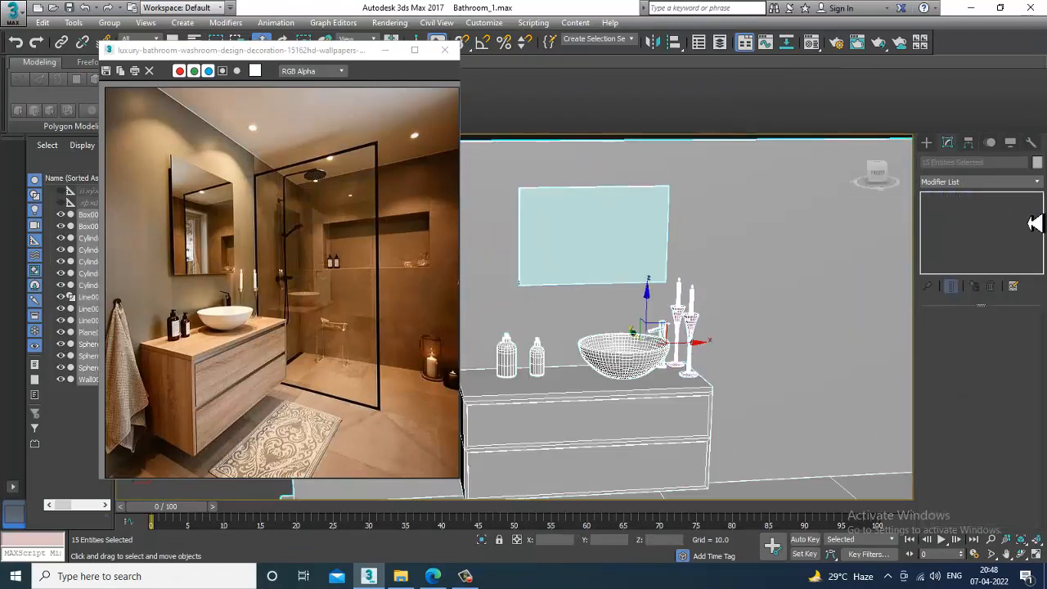
pyautogui.click(1037, 162)
pyautogui.click(600, 361)
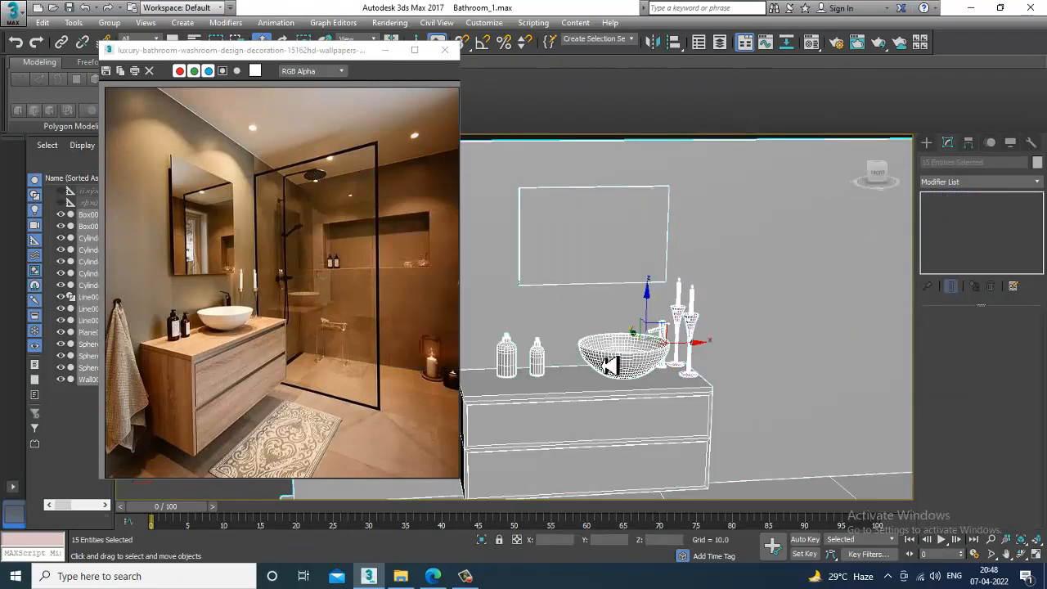
# Check the shower screen in the reference image and draw a thin, tall box in the Left view for its glass panel.
pyautogui.click(306, 370)
pyautogui.scroll(1, 271, 347)
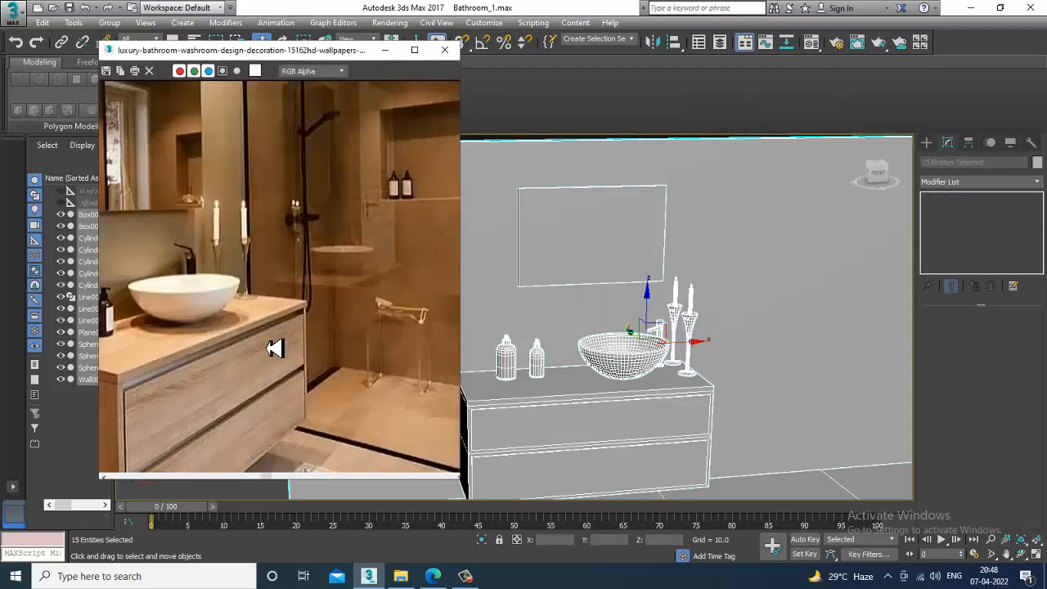
pyautogui.scroll(-1, 271, 348)
pyautogui.click(928, 143)
pyautogui.hotkey('alt', 'w')
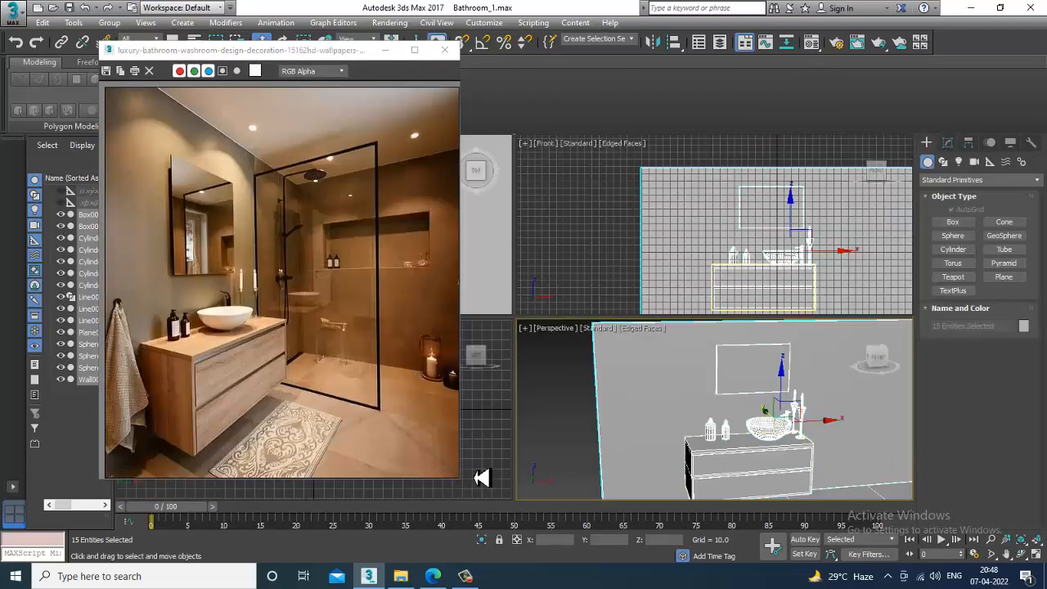
pyautogui.rightClick(487, 467)
pyautogui.hotkey('alt', 'w')
pyautogui.scroll(-2, 505, 447)
pyautogui.scroll(4, 613, 397)
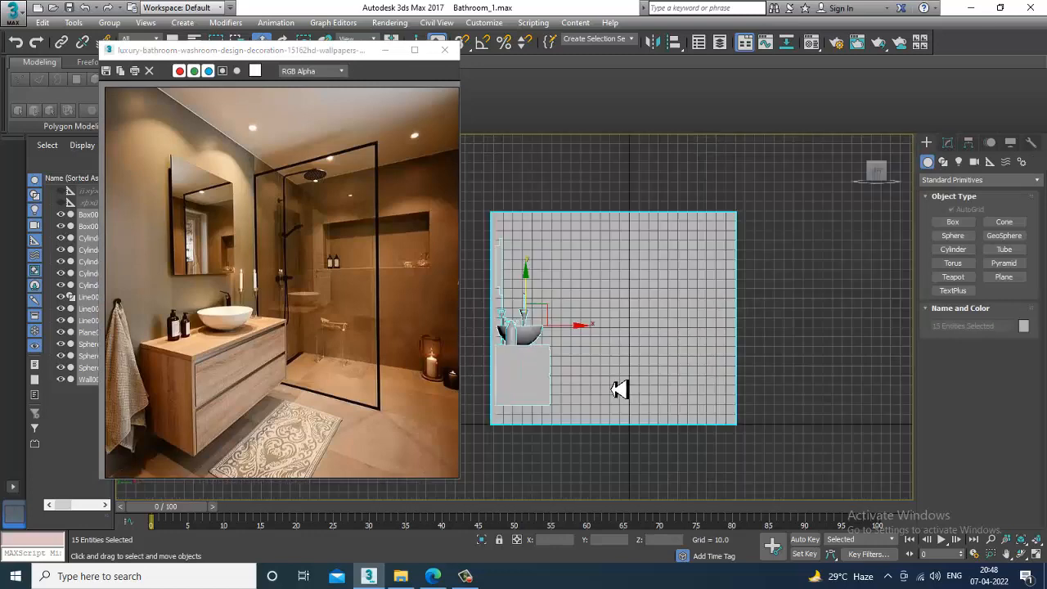
pyautogui.click(966, 225)
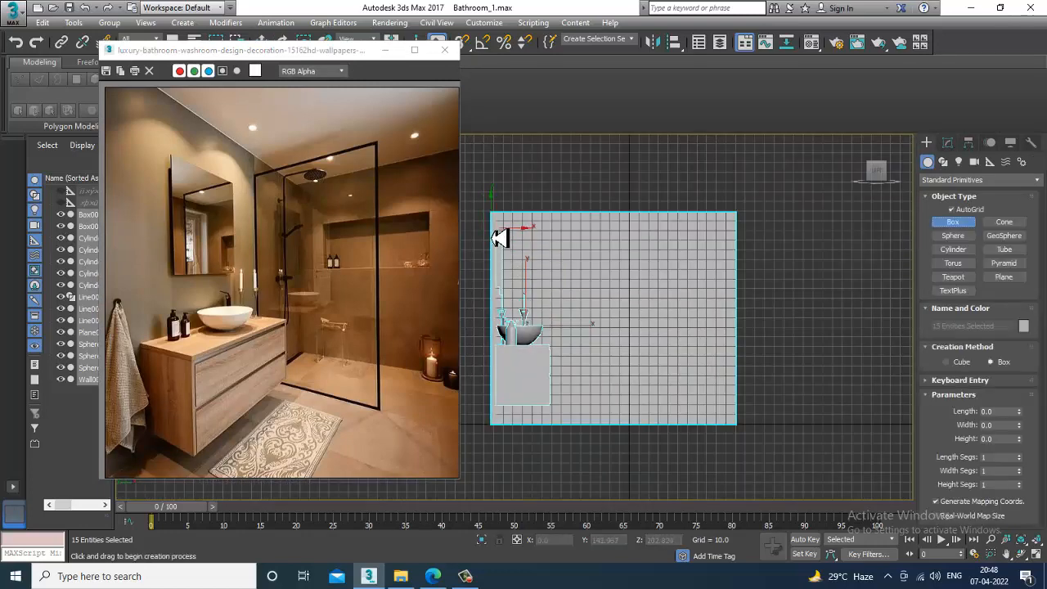
pyautogui.moveTo(496, 235); pyautogui.dragTo(635, 434)
pyautogui.click(632, 430)
# Move the tall panel box along X to about 110.65 so it stands beside the vanity.
pyautogui.press('w')
pyautogui.hotkey('alt', 'w')
pyautogui.click(715, 432)
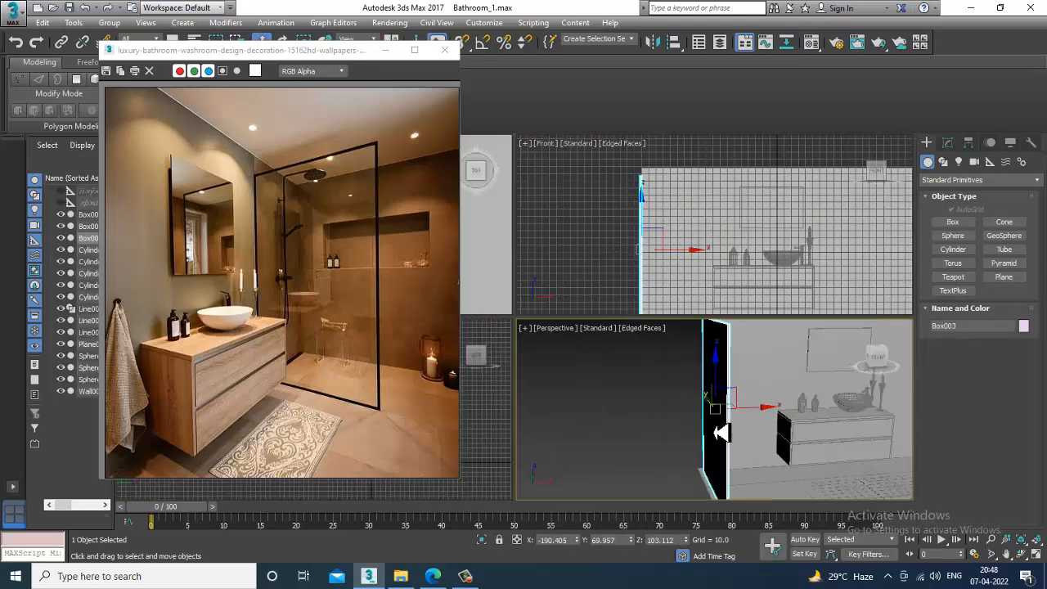
pyautogui.hotkey('alt', 'w')
pyautogui.scroll(-4, 702, 423)
pyautogui.keyDown('alt'); pyautogui.moveTo(702, 424); pyautogui.dragTo(646, 364, button='middle'); pyautogui.keyUp('alt')
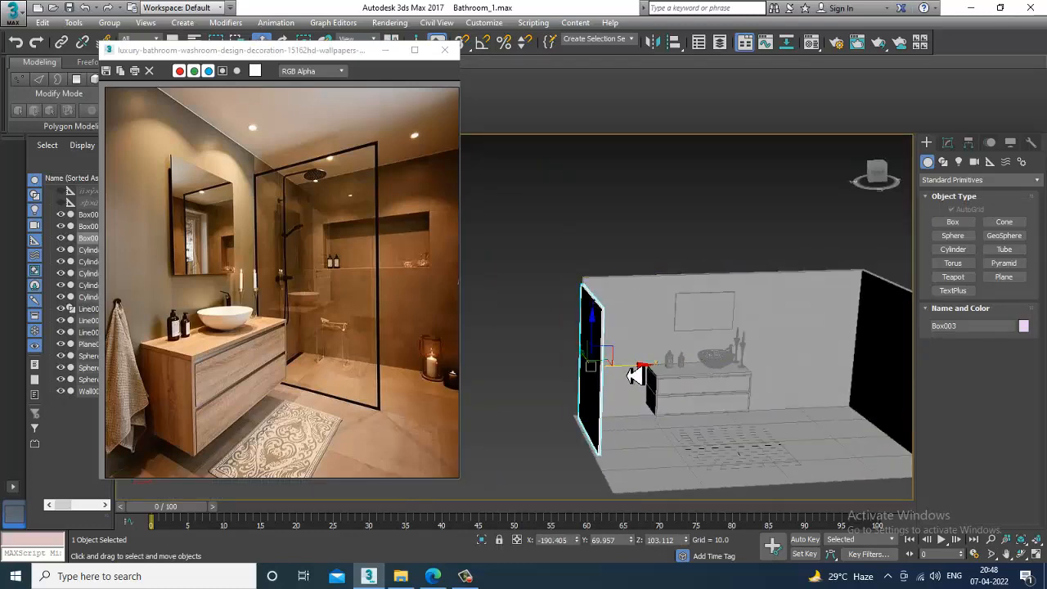
pyautogui.moveTo(643, 364); pyautogui.dragTo(838, 377)
# Convert the tall shower panel box to an Editable Poly and show the viewport in wireframe.
pyautogui.keyDown('alt'); pyautogui.moveTo(788, 372); pyautogui.dragTo(650, 248, button='middle'); pyautogui.keyUp('alt')
pyautogui.scroll(3, 818, 375)
pyautogui.rightClick(648, 242)
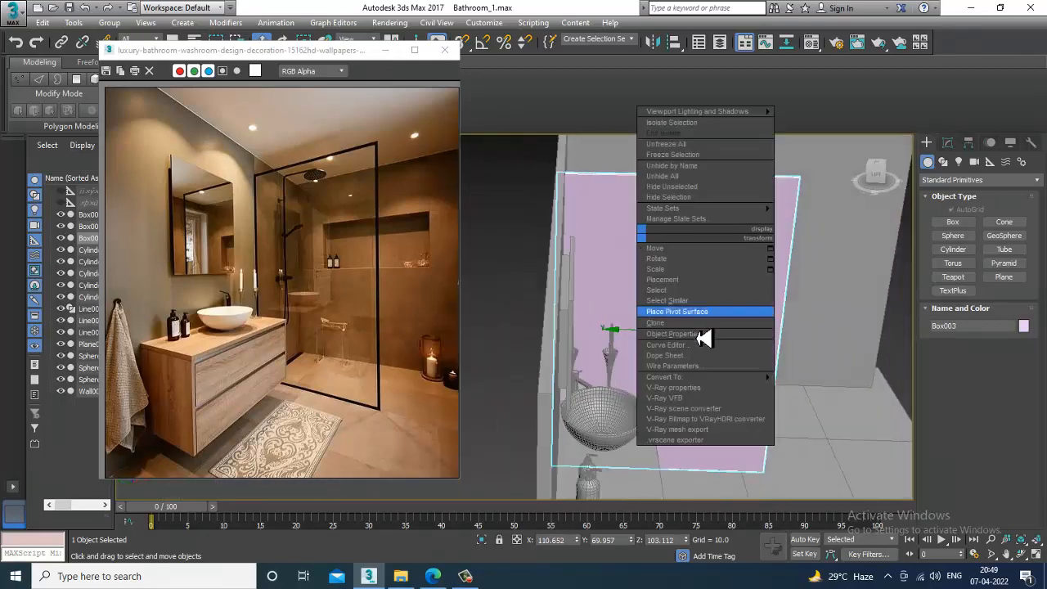
pyautogui.moveTo(724, 377)
pyautogui.click(835, 387)
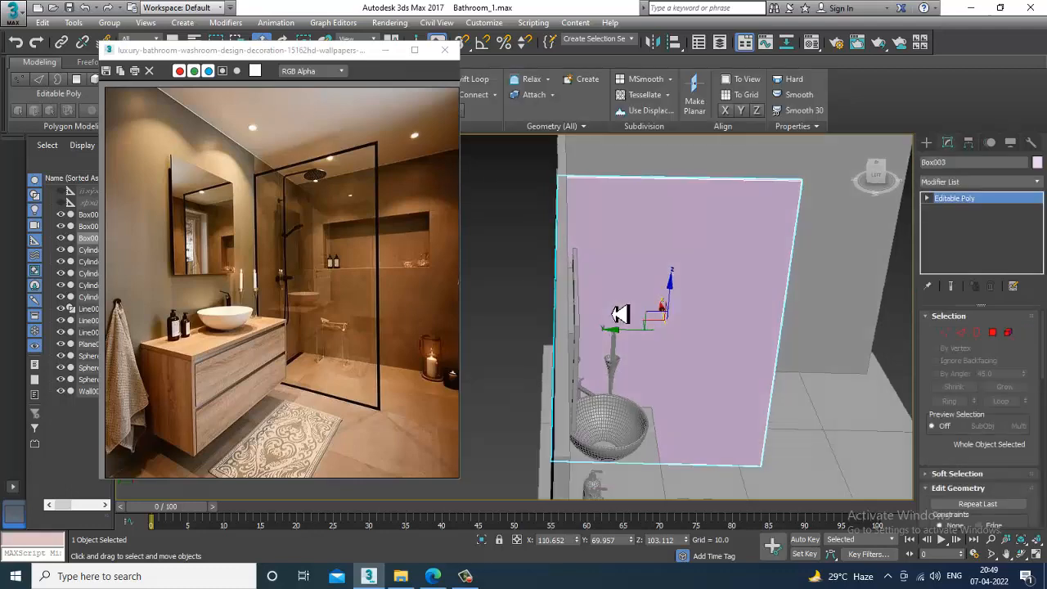
pyautogui.press('F3')
pyautogui.scroll(-3, 619, 314)
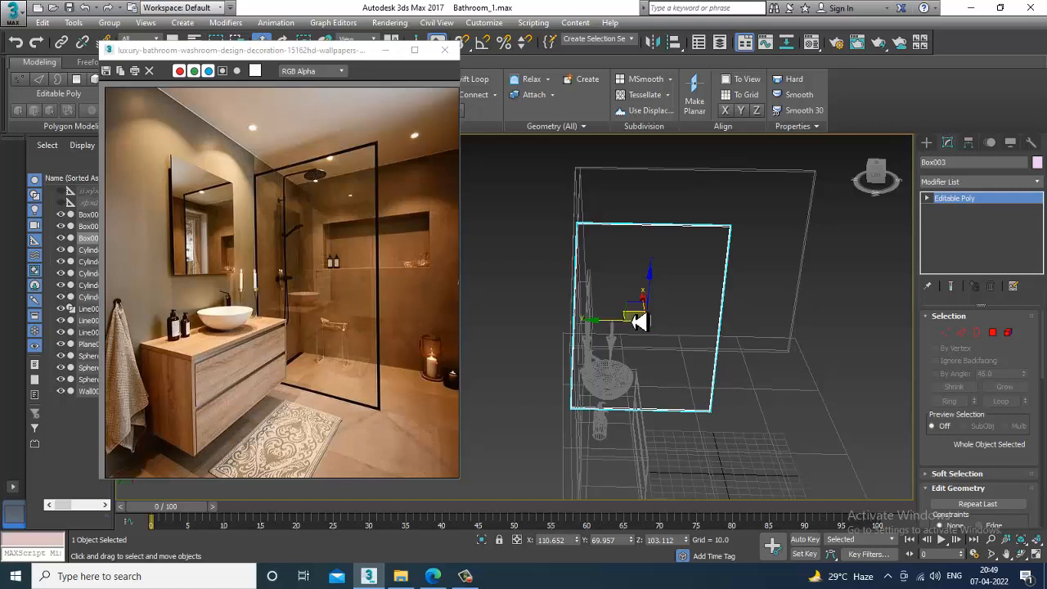
pyautogui.click(483, 578)
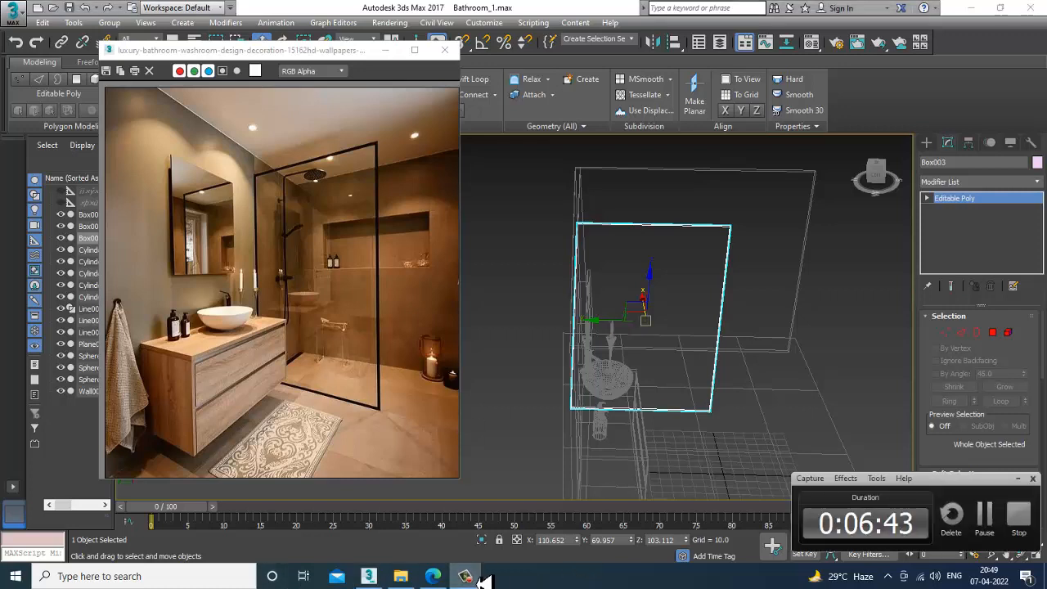
pyautogui.click(483, 578)
# Move the four wall-side vertices of the shower panel along Y to about 138.88 so its edge meets the vanity wall.
pyautogui.click(628, 243)
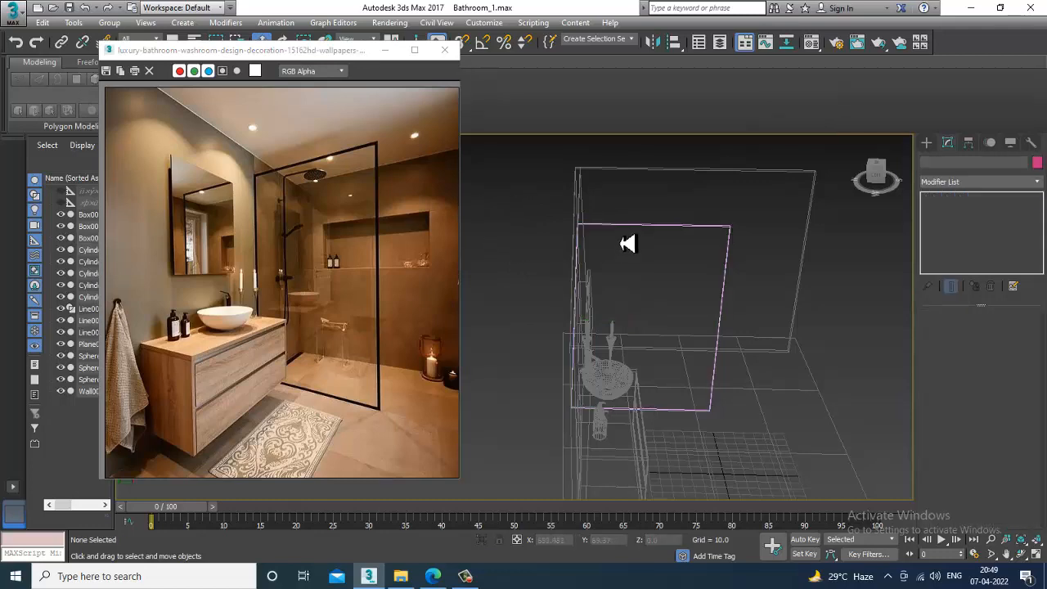
pyautogui.click(629, 234)
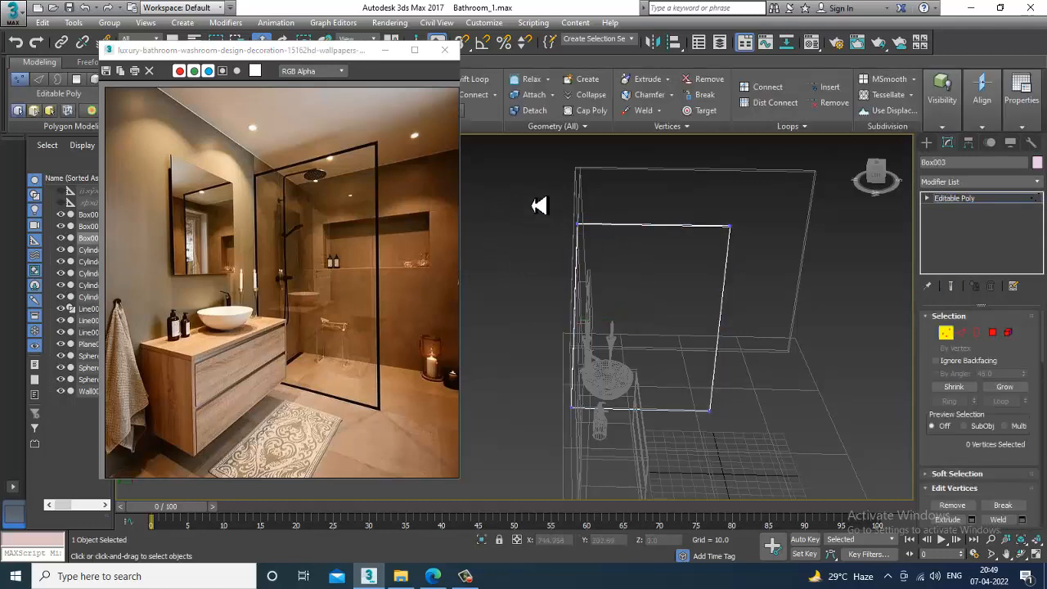
pyautogui.moveTo(614, 456); pyautogui.dragTo(613, 456)
pyautogui.keyDown('alt'); pyautogui.moveTo(554, 316); pyautogui.dragTo(564, 308, button='middle'); pyautogui.keyUp('alt')
pyautogui.scroll(3, 560, 314)
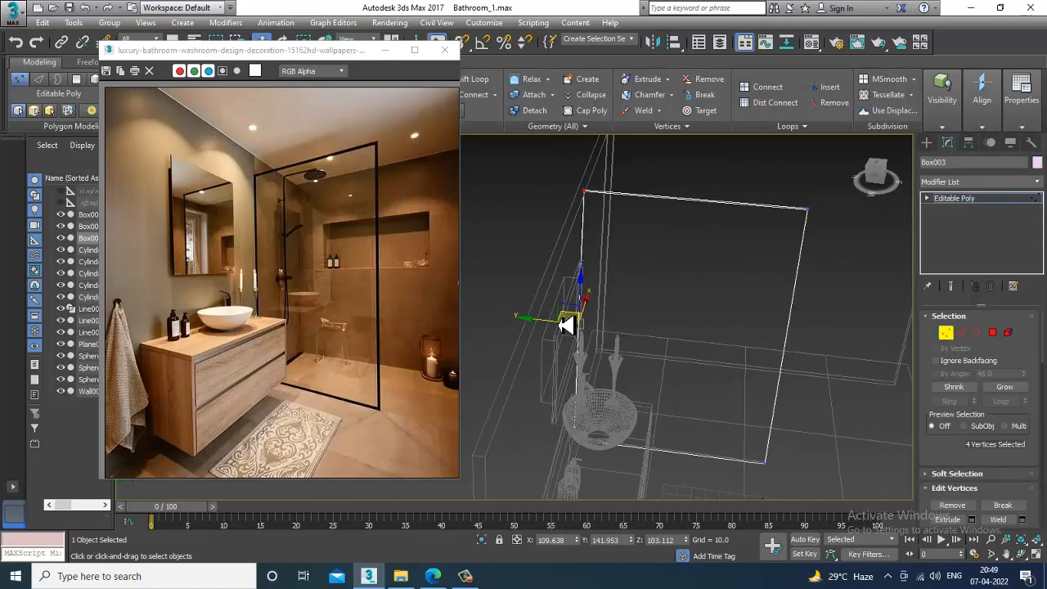
pyautogui.moveTo(545, 330); pyautogui.dragTo(549, 330)
pyautogui.keyDown('alt'); pyautogui.moveTo(599, 322); pyautogui.dragTo(644, 308, button='middle'); pyautogui.keyUp('alt')
pyautogui.press('F3')
pyautogui.keyDown('alt'); pyautogui.moveTo(741, 309); pyautogui.dragTo(688, 303, button='middle'); pyautogui.keyUp('alt')
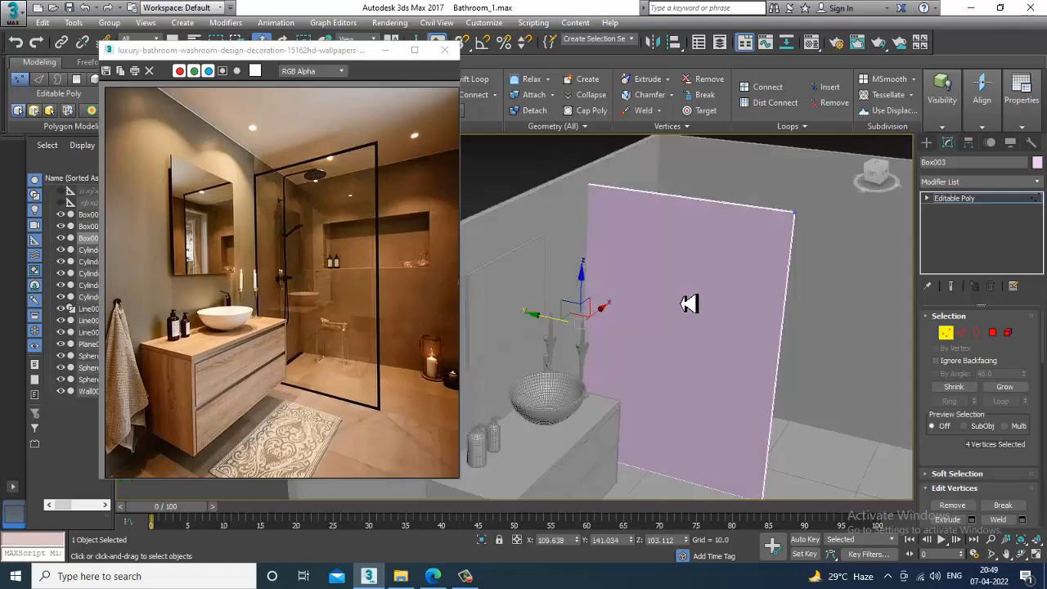
pyautogui.keyDown('alt'); pyautogui.moveTo(579, 355); pyautogui.dragTo(570, 356, button='middle'); pyautogui.keyUp('alt')
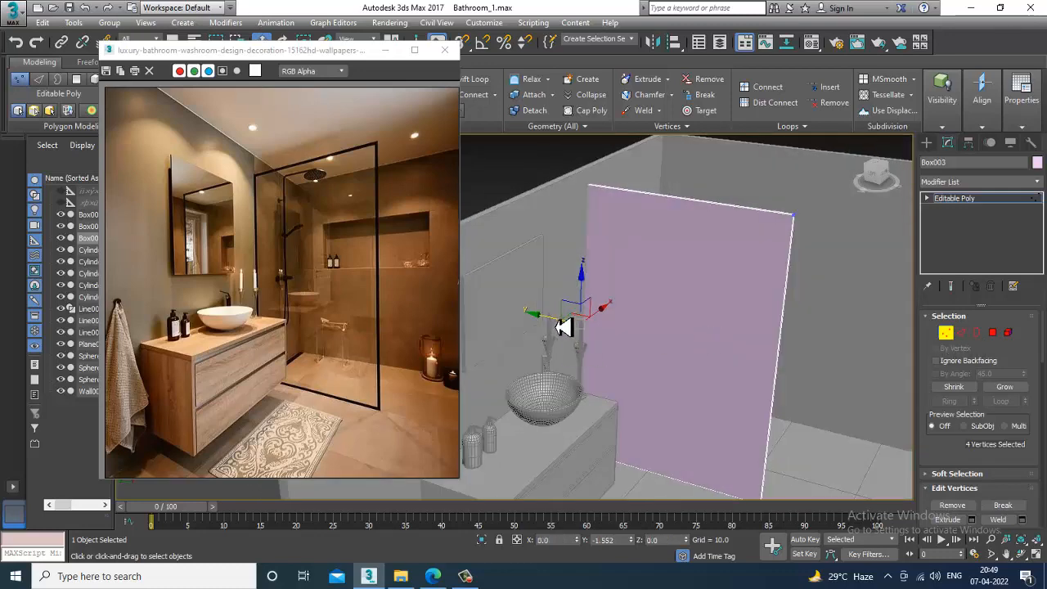
pyautogui.moveTo(564, 328); pyautogui.dragTo(566, 329)
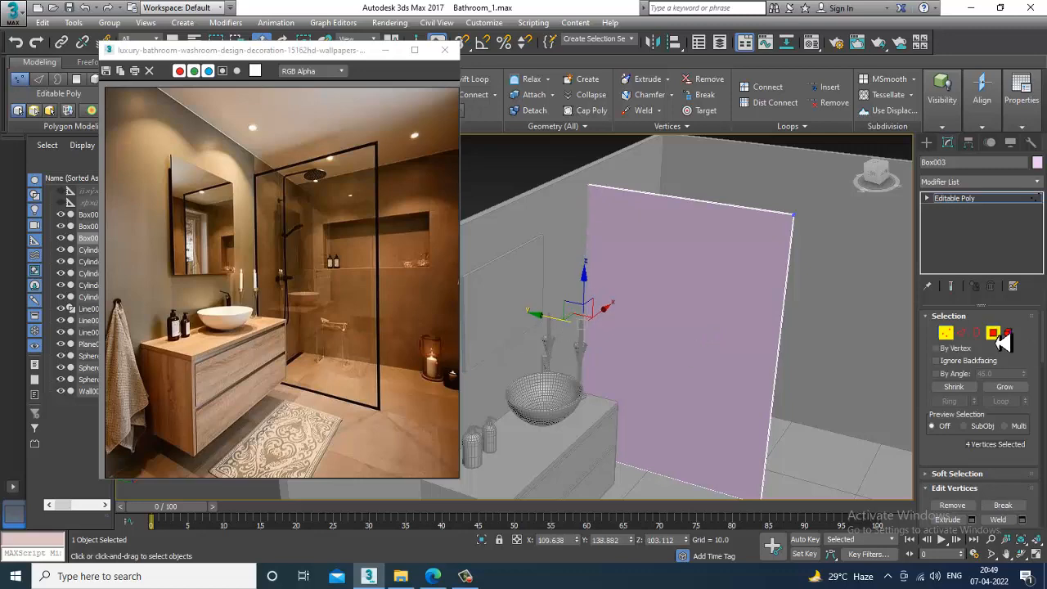
# Inset both large faces of the shower panel by 2.226 to form its frame, and finish polygon editing.
pyautogui.click(995, 336)
pyautogui.keyDown('alt'); pyautogui.moveTo(848, 322); pyautogui.dragTo(701, 316, button='middle'); pyautogui.keyUp('alt')
pyautogui.keyDown('ctrl'); pyautogui.click(679, 256); pyautogui.keyUp('ctrl')
pyautogui.keyDown('alt'); pyautogui.moveTo(680, 275); pyautogui.dragTo(828, 315, button='middle'); pyautogui.keyUp('alt')
pyautogui.scroll(-3, 985, 472)
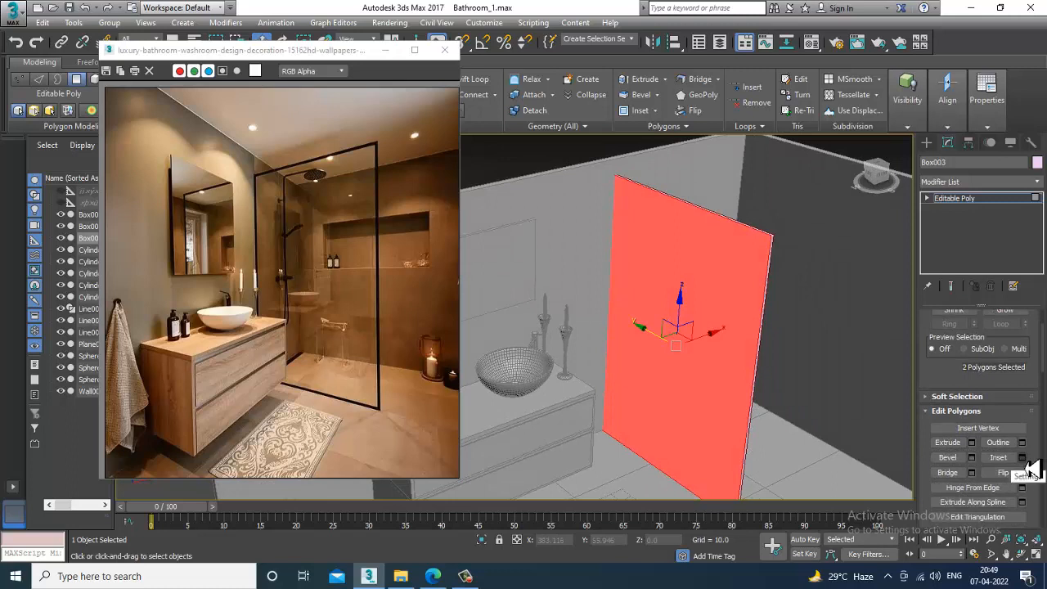
pyautogui.click(1021, 458)
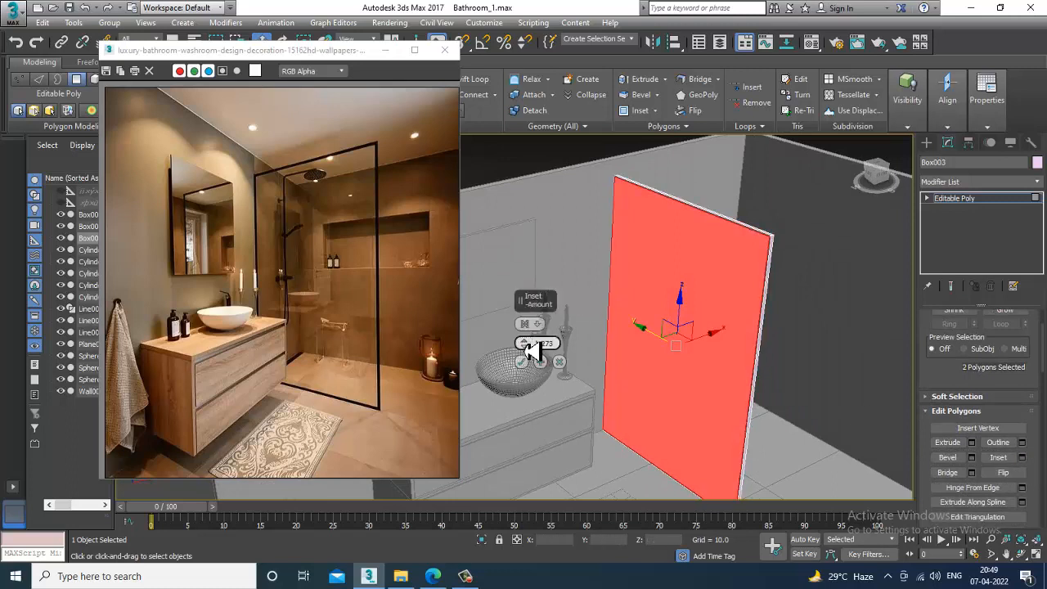
pyautogui.moveTo(528, 342); pyautogui.dragTo(529, 342)
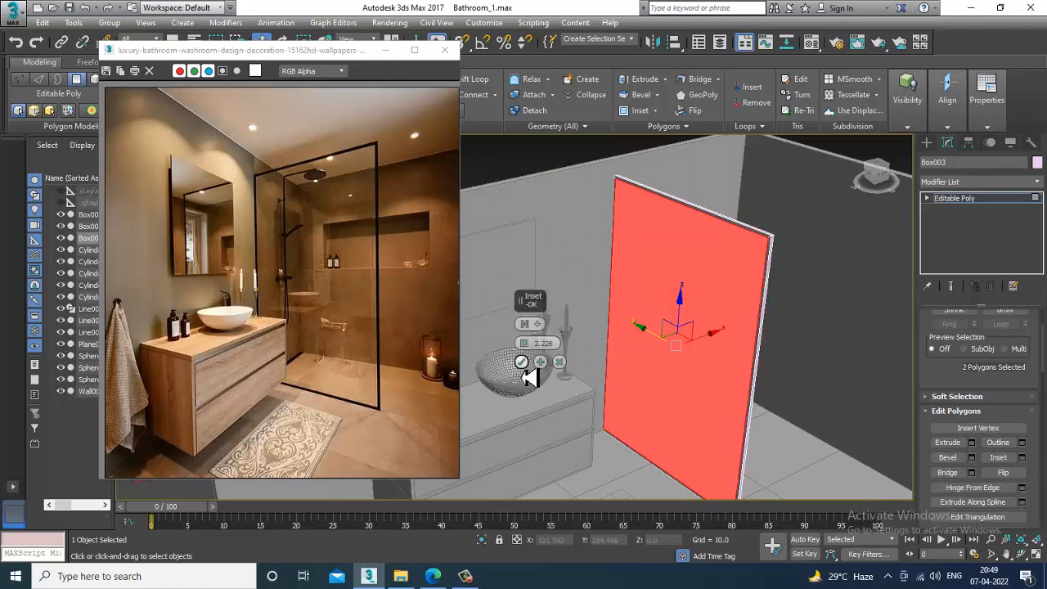
pyautogui.click(527, 362)
pyautogui.keyDown('alt'); pyautogui.moveTo(762, 358); pyautogui.dragTo(891, 230, button='middle'); pyautogui.keyUp('alt')
pyautogui.click(945, 200)
# Lengthen the wall behind the shower panel by moving its free-end vertices along Y to about -142.06.
pyautogui.click(653, 247)
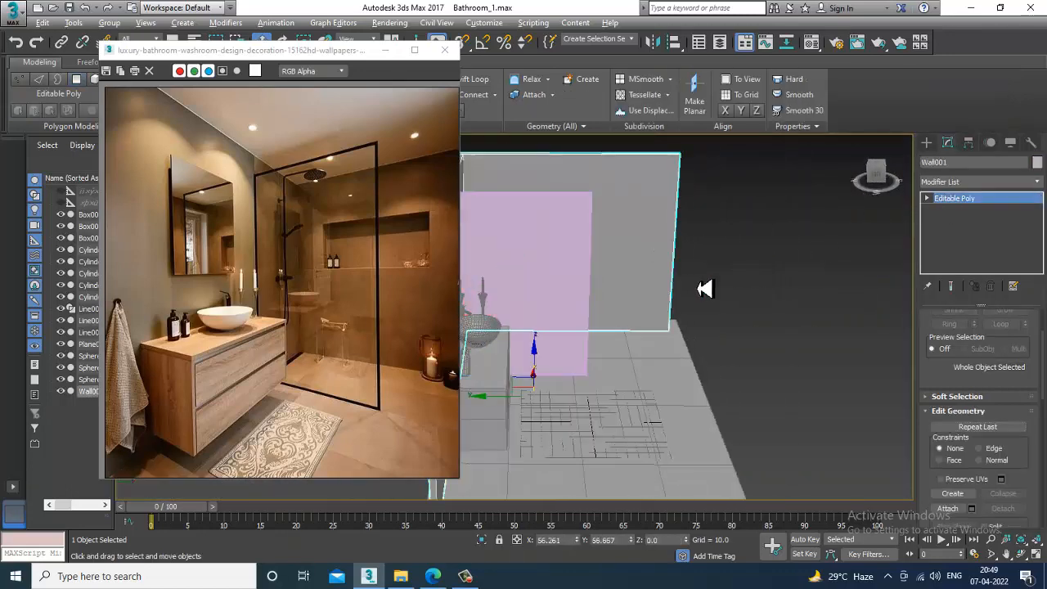
pyautogui.scroll(-3, 700, 284)
pyautogui.press('1')
pyautogui.moveTo(763, 396); pyautogui.dragTo(763, 396)
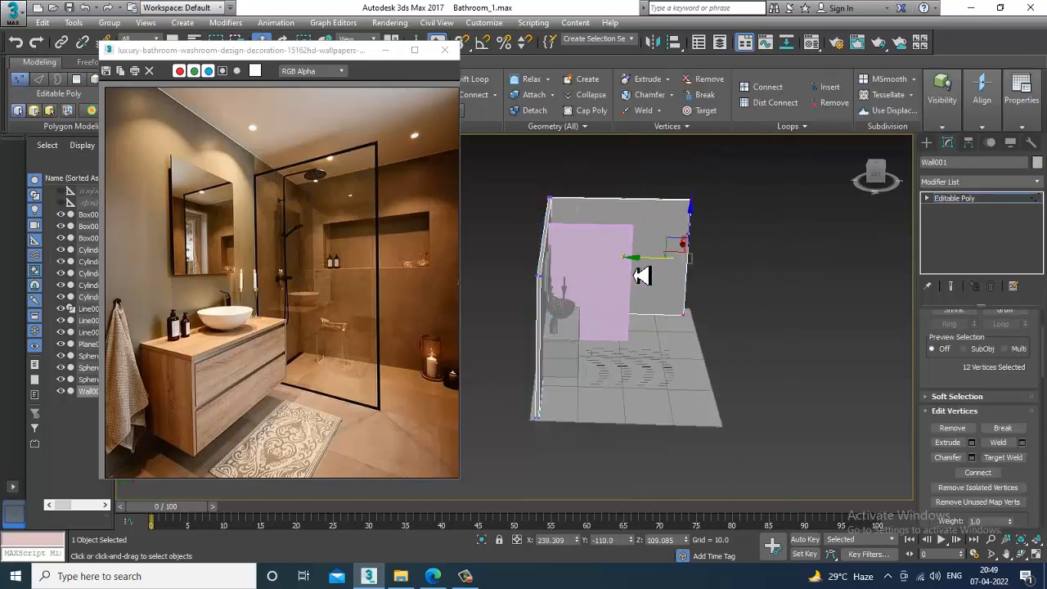
pyautogui.moveTo(636, 261); pyautogui.dragTo(672, 267)
pyautogui.click(1004, 202)
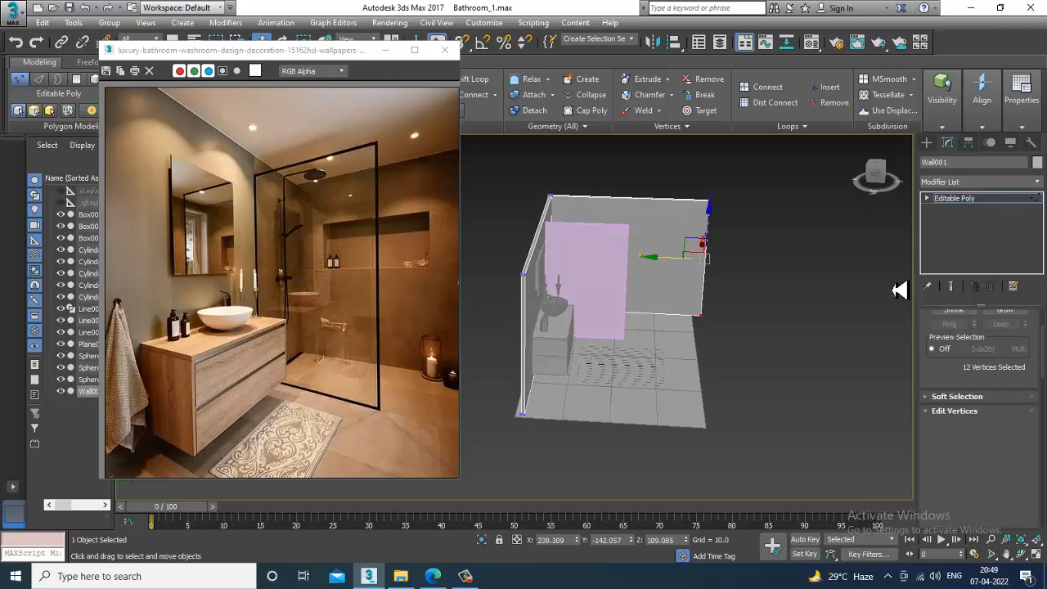
# Convert the floor plane to an Editable Poly.
pyautogui.click(668, 379)
pyautogui.rightClick(681, 329)
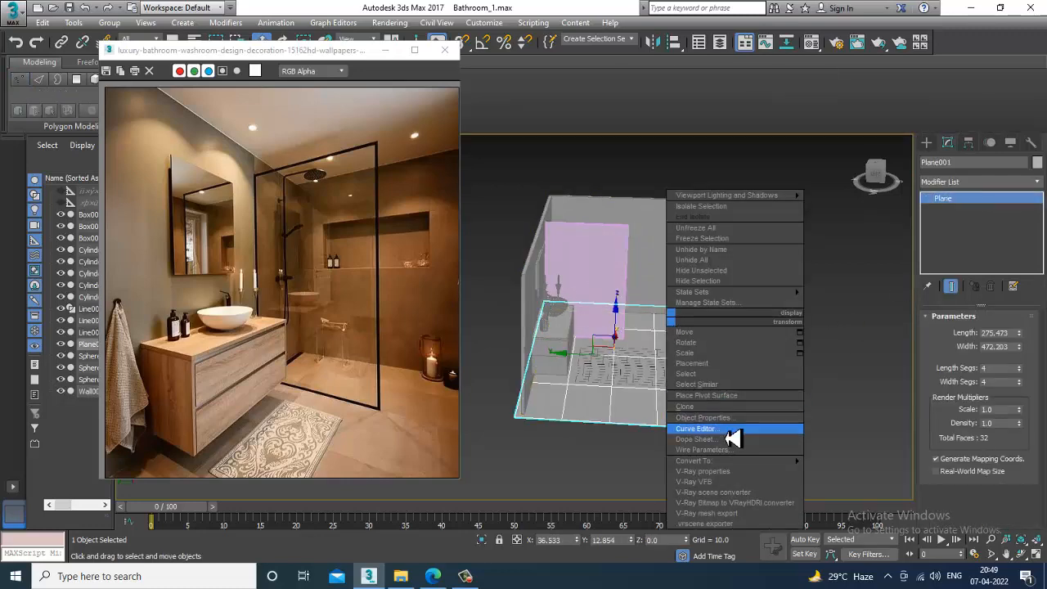
pyautogui.moveTo(748, 466)
pyautogui.click(850, 471)
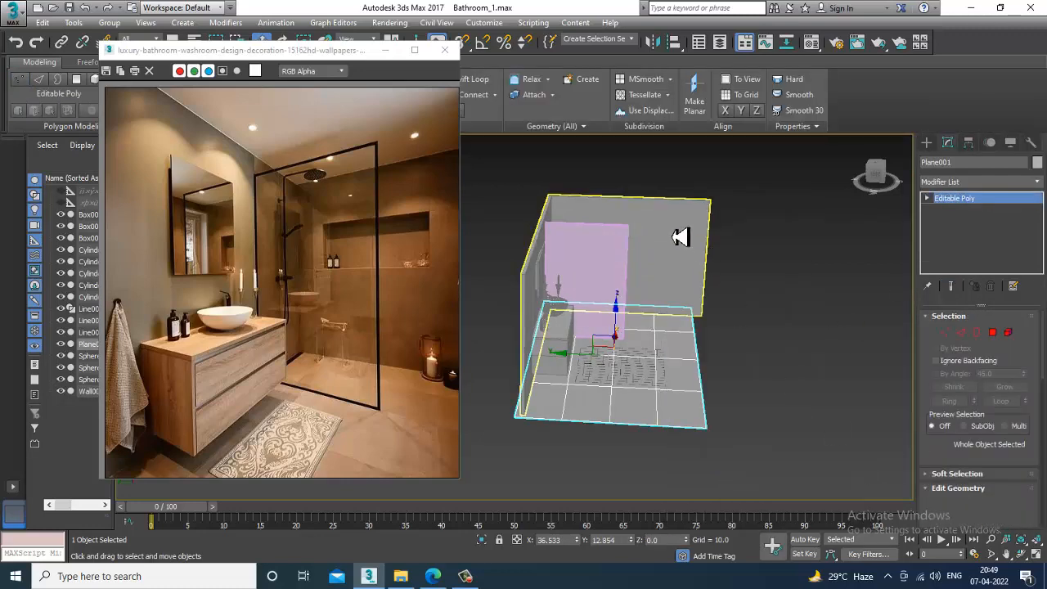
# Move the five vertices on the floor's outer edge along Y to extend it under the lengthened shower wall.
pyautogui.press('1')
pyautogui.press('F3')
pyautogui.moveTo(685, 278); pyautogui.dragTo(767, 460)
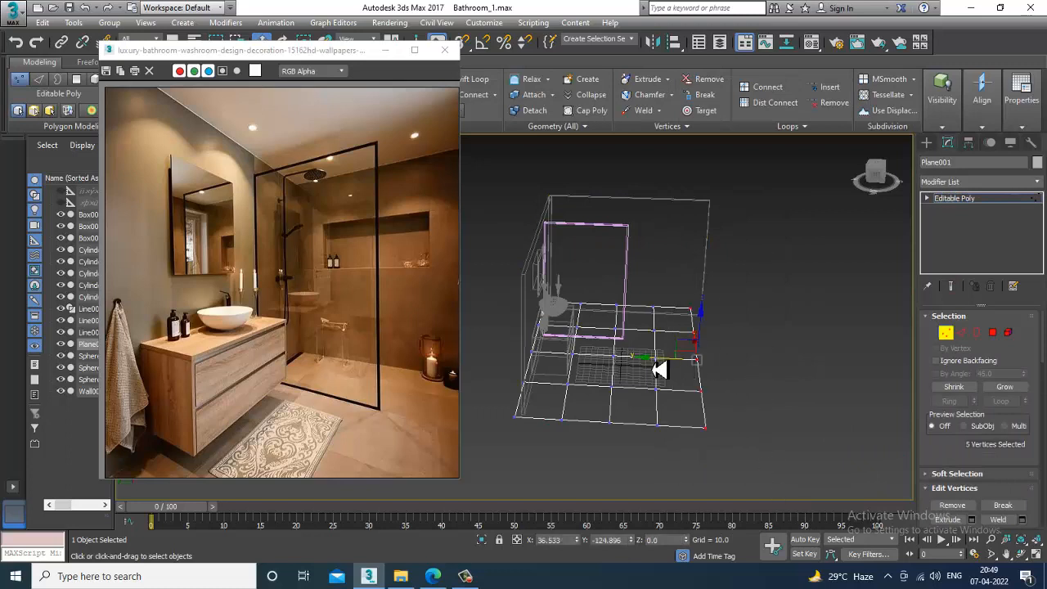
pyautogui.moveTo(654, 362); pyautogui.dragTo(667, 361)
pyautogui.click(971, 200)
pyautogui.press('F3')
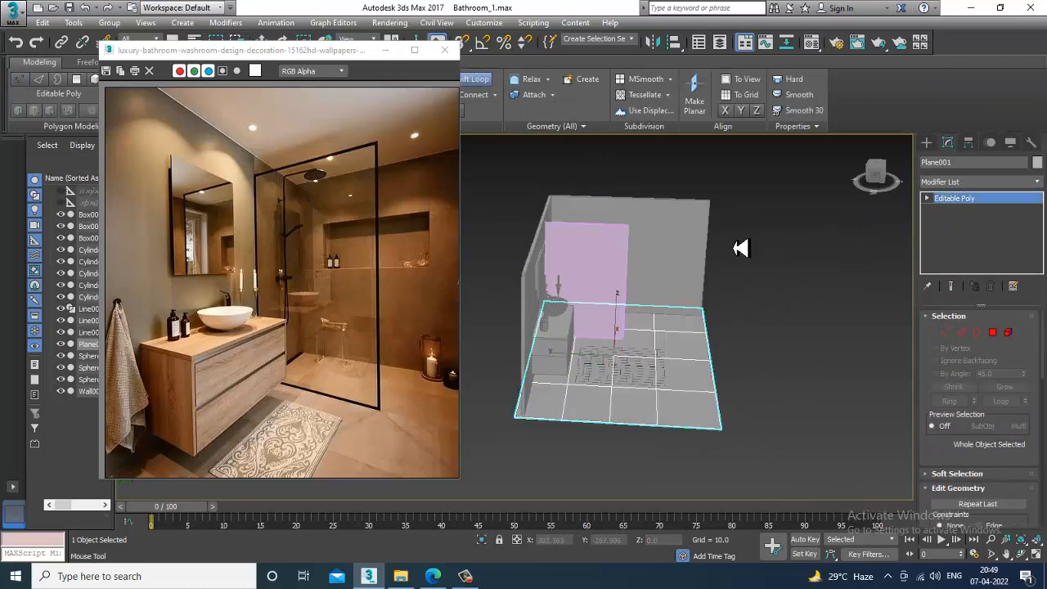
# Add an edge loop near the free end of the shower wall with Swift Loop.
pyautogui.scroll(3, 741, 248)
pyautogui.scroll(2, 703, 253)
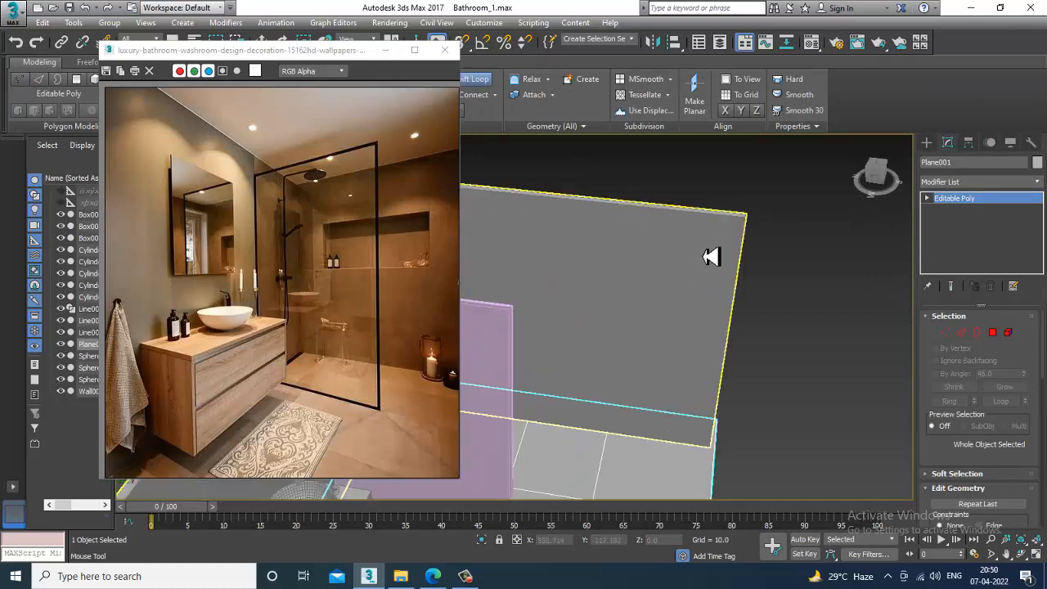
pyautogui.click(727, 239)
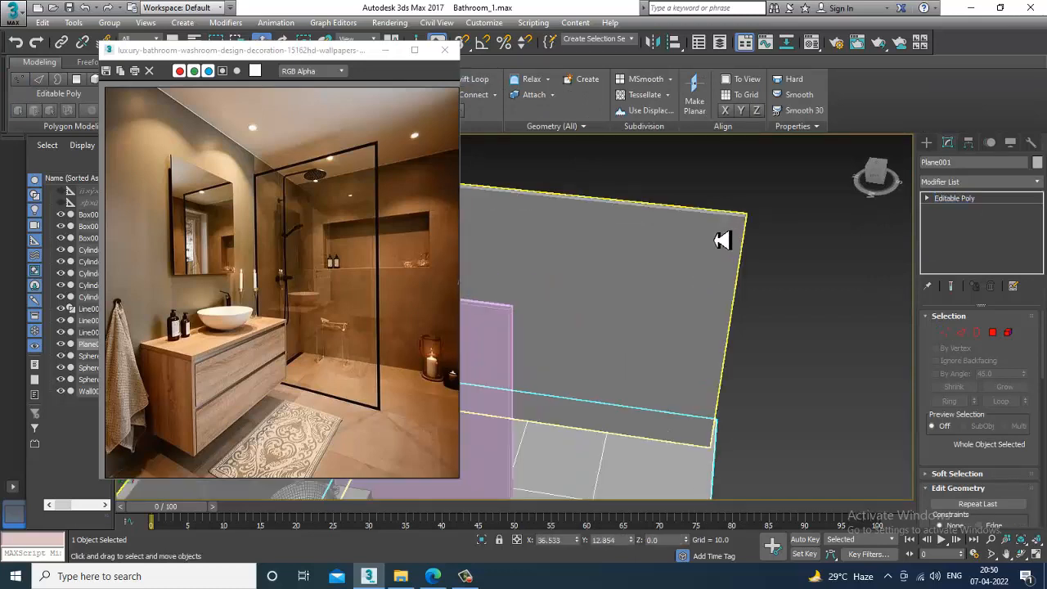
pyautogui.click(480, 80)
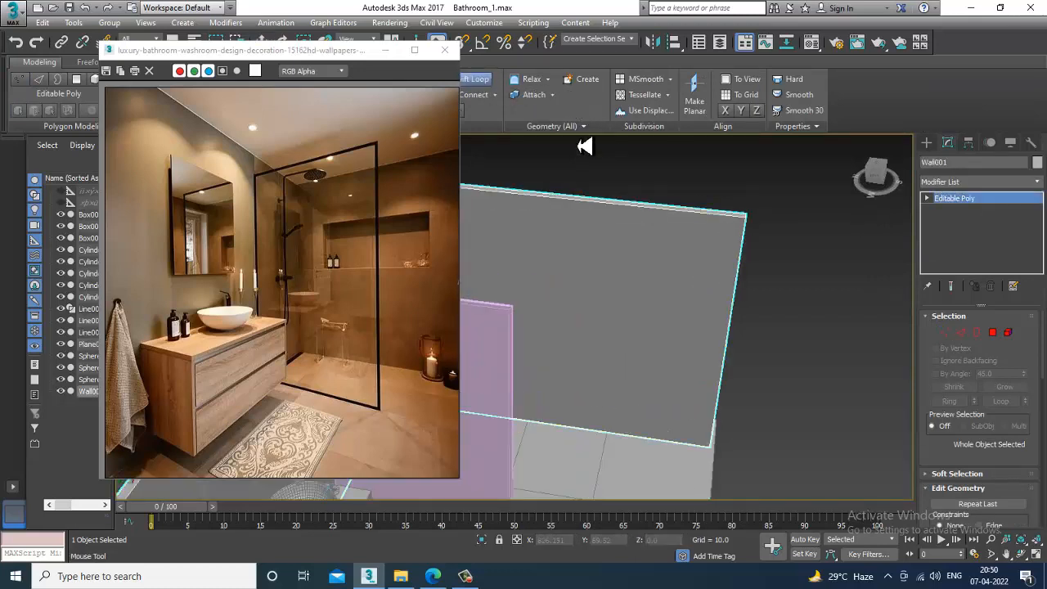
pyautogui.rightClick(741, 230)
# Extrude the narrow inner polygon at the shower wall's free end by 138.897 to create a return wall.
pyautogui.click(994, 334)
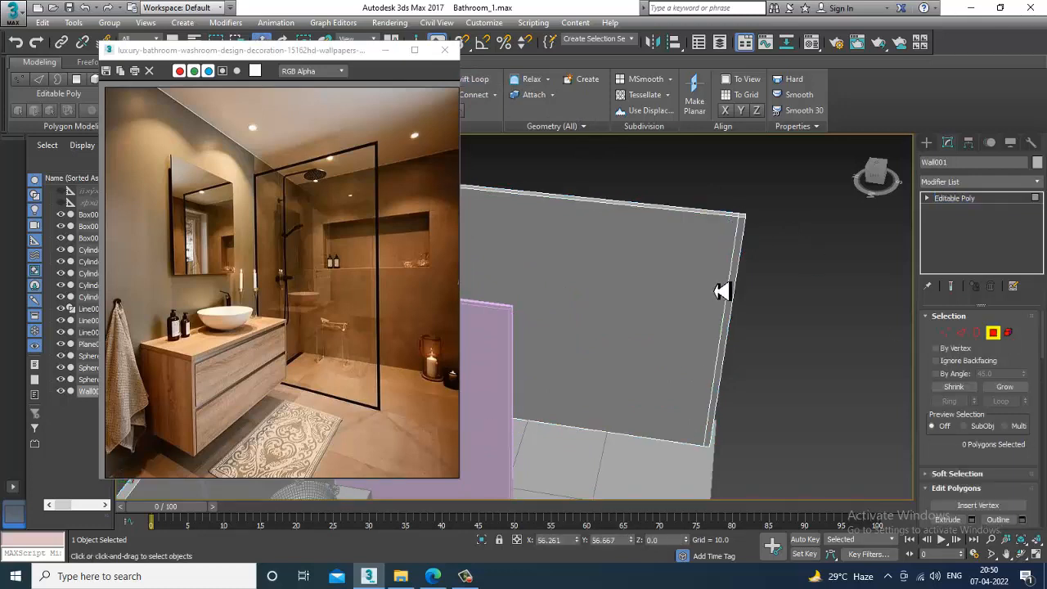
pyautogui.click(731, 292)
pyautogui.scroll(-3, 736, 291)
pyautogui.keyDown('alt'); pyautogui.moveTo(736, 291); pyautogui.dragTo(798, 323, button='middle'); pyautogui.keyUp('alt')
pyautogui.moveTo(1012, 468); pyautogui.dragTo(1006, 343)
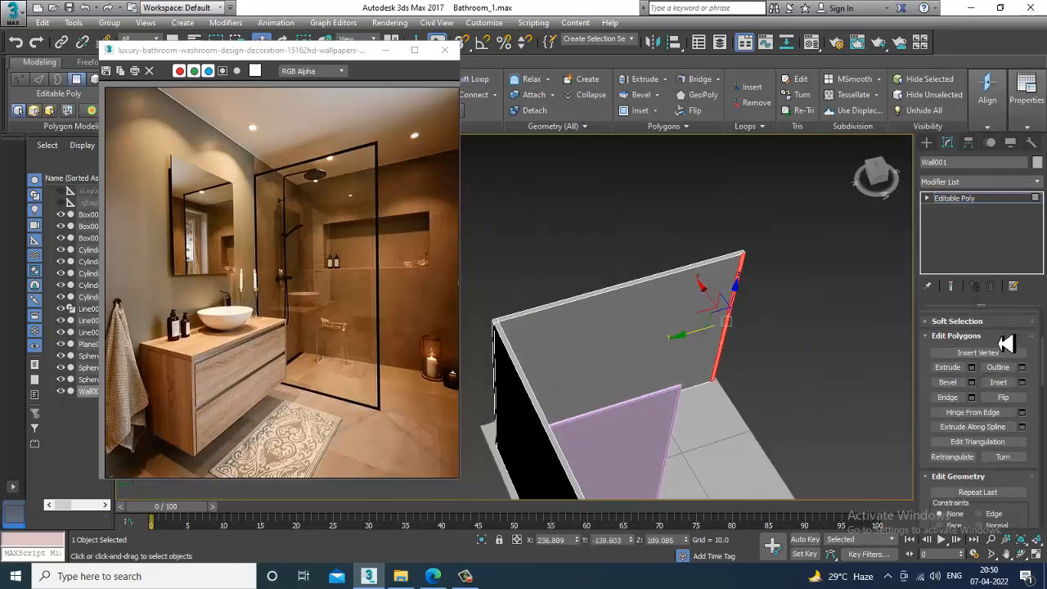
pyautogui.click(972, 368)
pyautogui.keyDown('alt'); pyautogui.moveTo(720, 297); pyautogui.dragTo(739, 293, button='middle'); pyautogui.keyUp('alt')
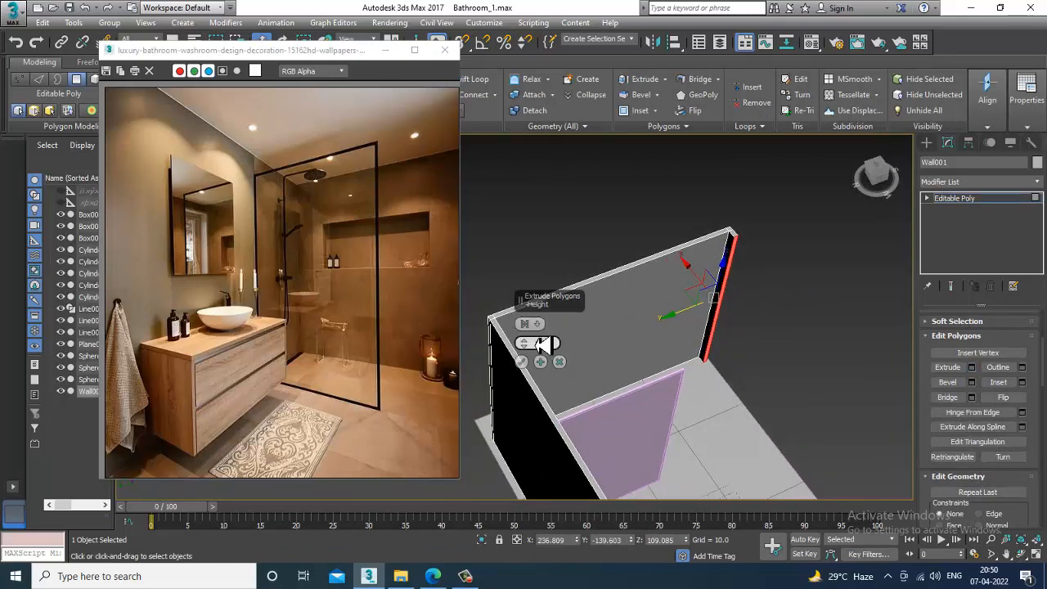
pyautogui.moveTo(524, 344); pyautogui.dragTo(470, 321)
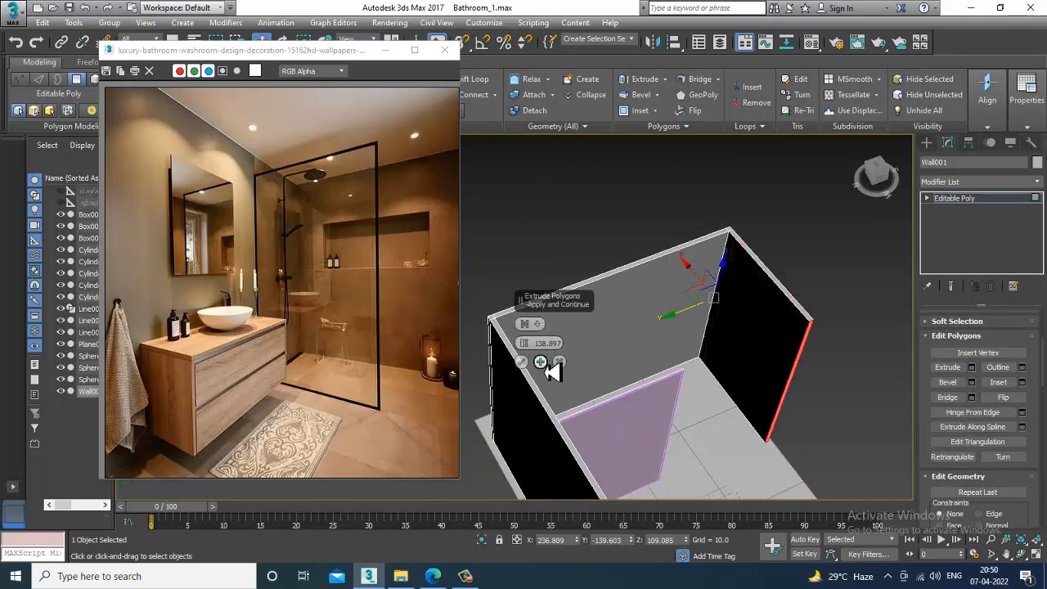
pyautogui.click(522, 361)
# Move the return wall's end polygon along X to about 204.02 and finish polygon editing.
pyautogui.keyDown('alt'); pyautogui.moveTo(561, 372); pyautogui.dragTo(676, 339, button='middle'); pyautogui.keyUp('alt')
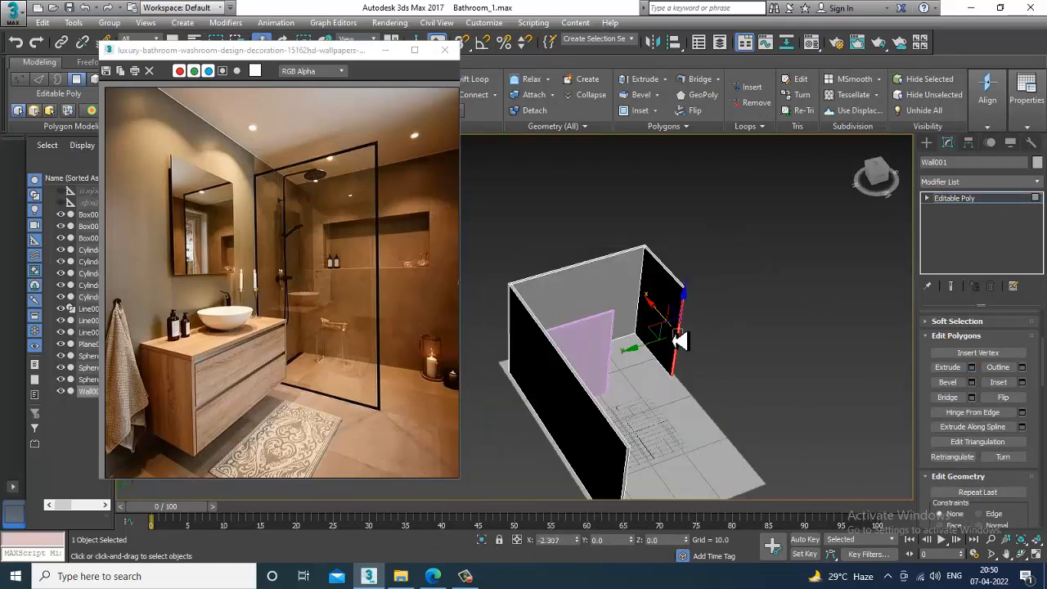
pyautogui.moveTo(681, 341); pyautogui.dragTo(745, 421)
pyautogui.keyDown('alt'); pyautogui.moveTo(746, 421); pyautogui.dragTo(652, 355, button='middle'); pyautogui.keyUp('alt')
pyautogui.scroll(5, 735, 394)
pyautogui.moveTo(736, 396); pyautogui.dragTo(946, 321, button='middle')
pyautogui.scroll(3, 720, 369)
pyautogui.scroll(-5, 765, 325)
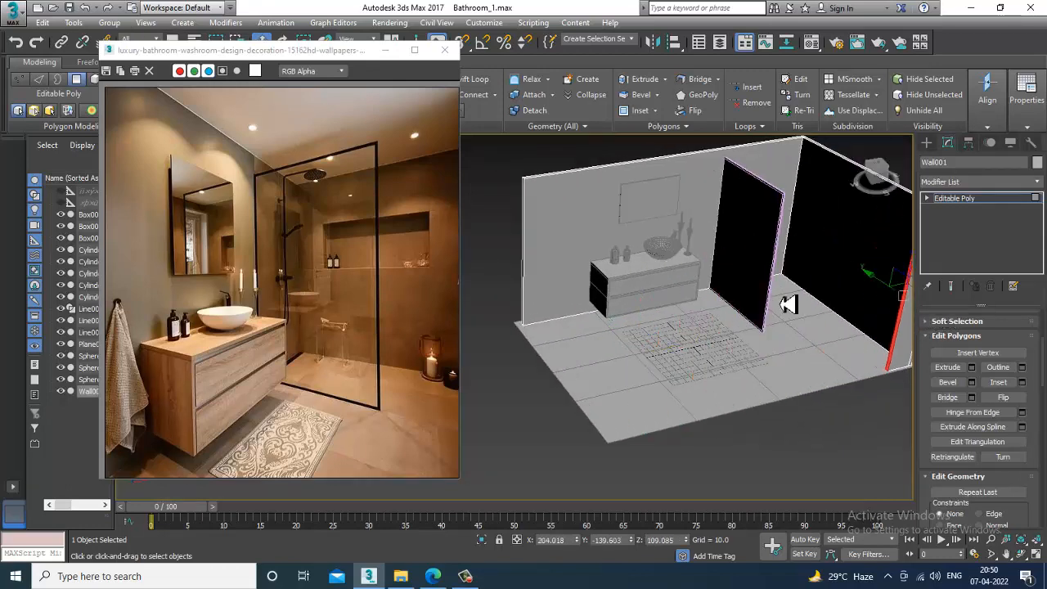
pyautogui.moveTo(788, 304); pyautogui.dragTo(651, 338, button='middle')
pyautogui.scroll(3, 680, 358)
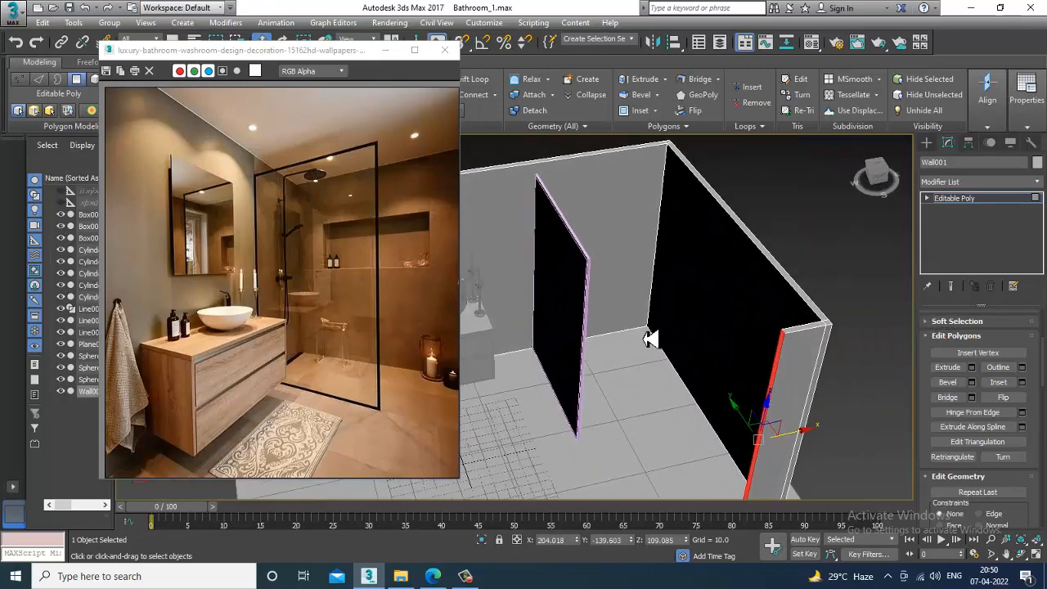
pyautogui.click(990, 200)
pyautogui.keyDown('alt'); pyautogui.moveTo(764, 311); pyautogui.dragTo(709, 305, button='middle'); pyautogui.keyUp('alt')
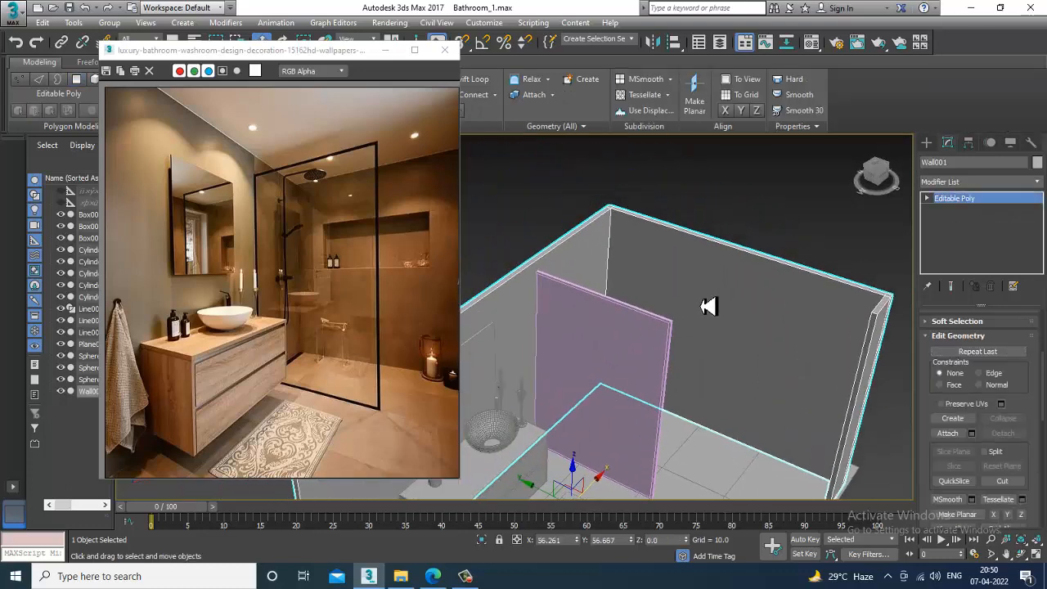
# Examine the shower area, its fittings and the floor behind the glass in the reference image.
pyautogui.click(462, 296)
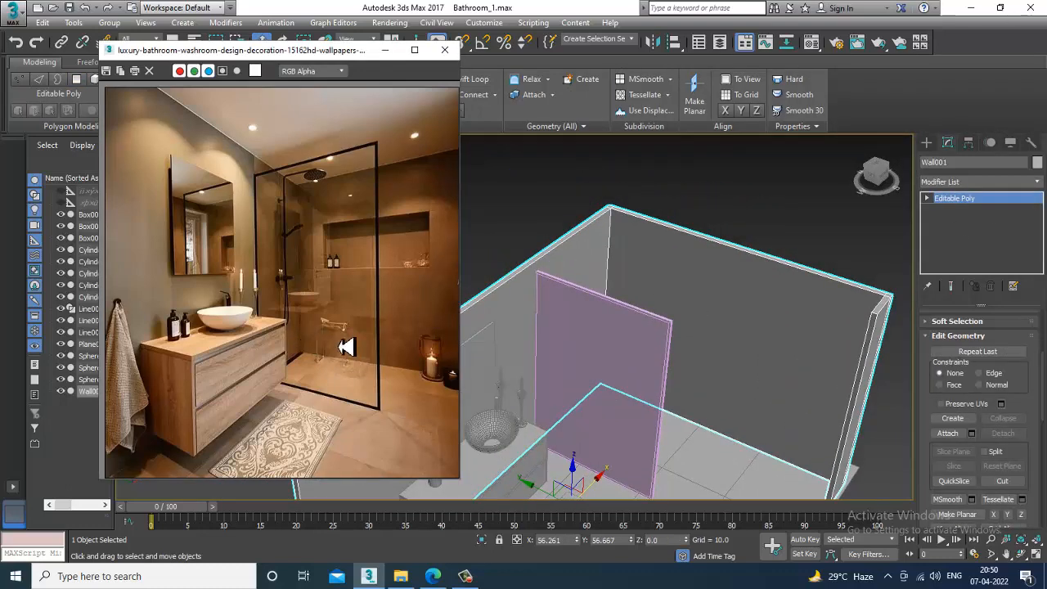
pyautogui.scroll(2, 347, 347)
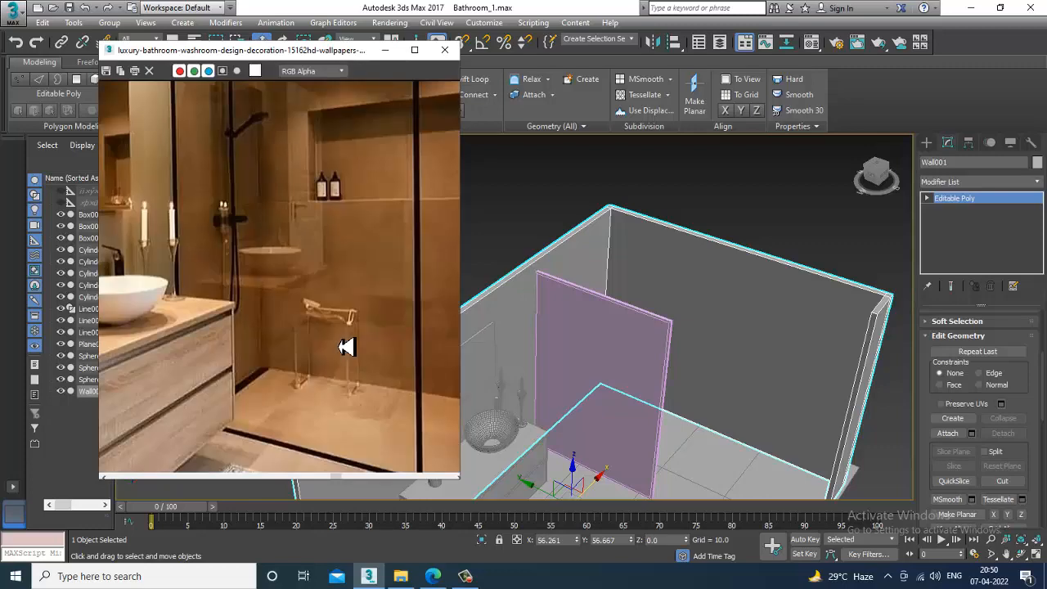
pyautogui.scroll(-2, 348, 348)
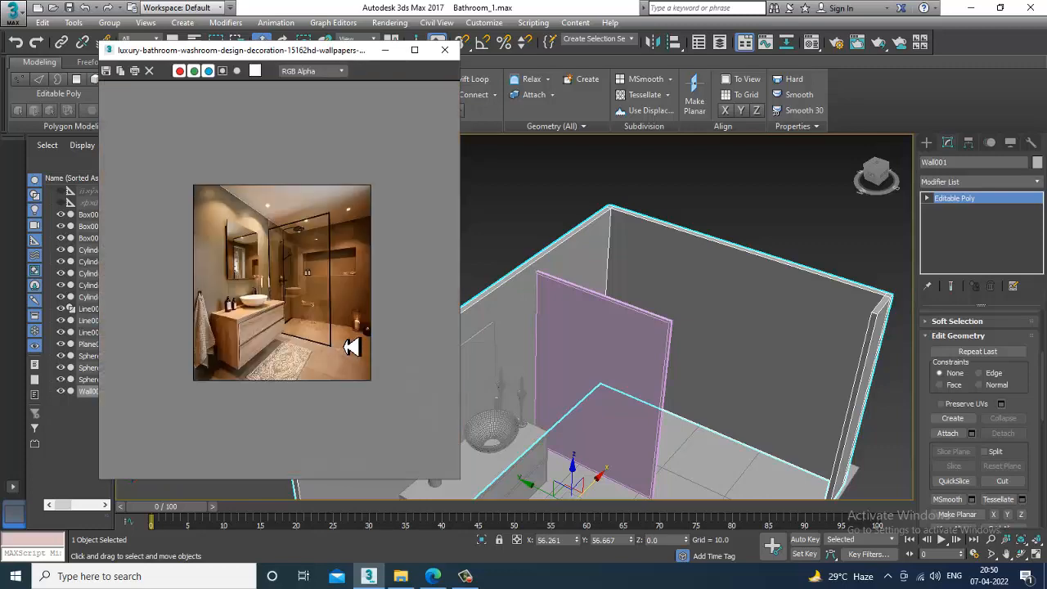
pyautogui.scroll(1, 347, 344)
pyautogui.scroll(1, 346, 351)
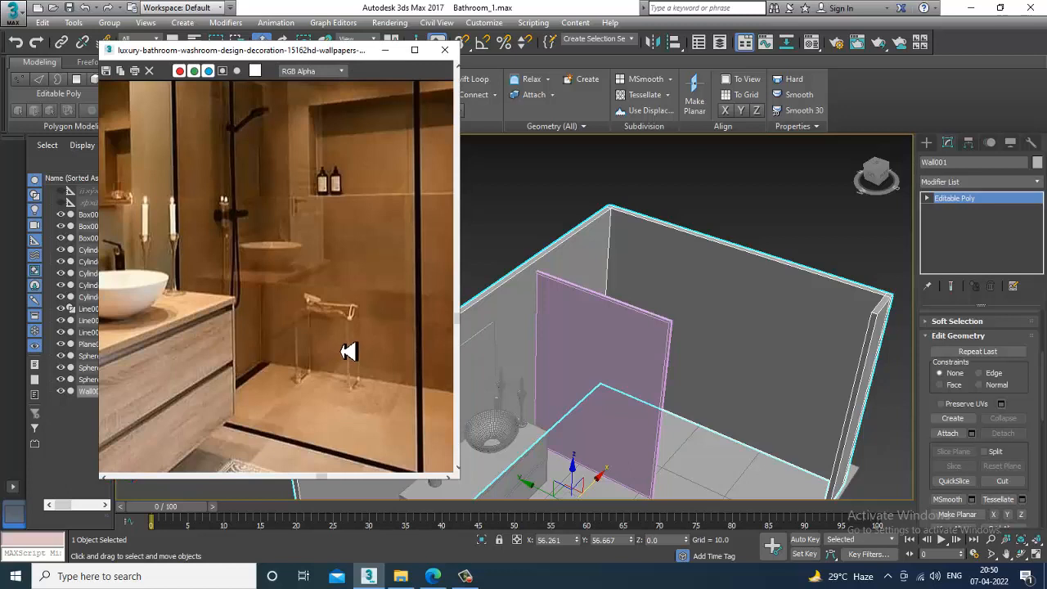
# Add two horizontal edge loops around the shower wall with Swift Loop to mark the niche's upper and lower edges.
pyautogui.scroll(-1, 348, 351)
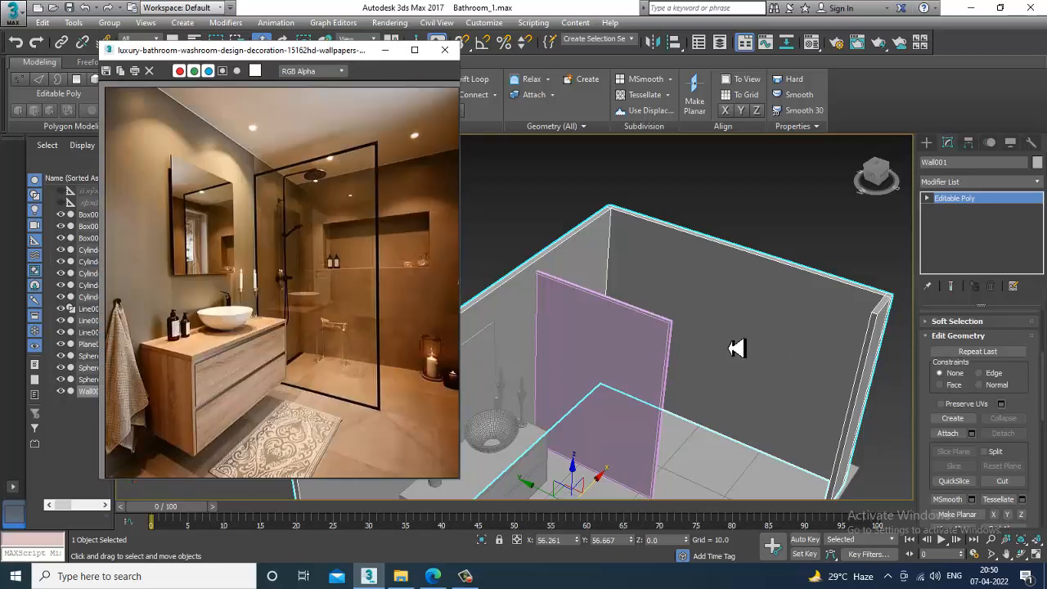
pyautogui.click(485, 82)
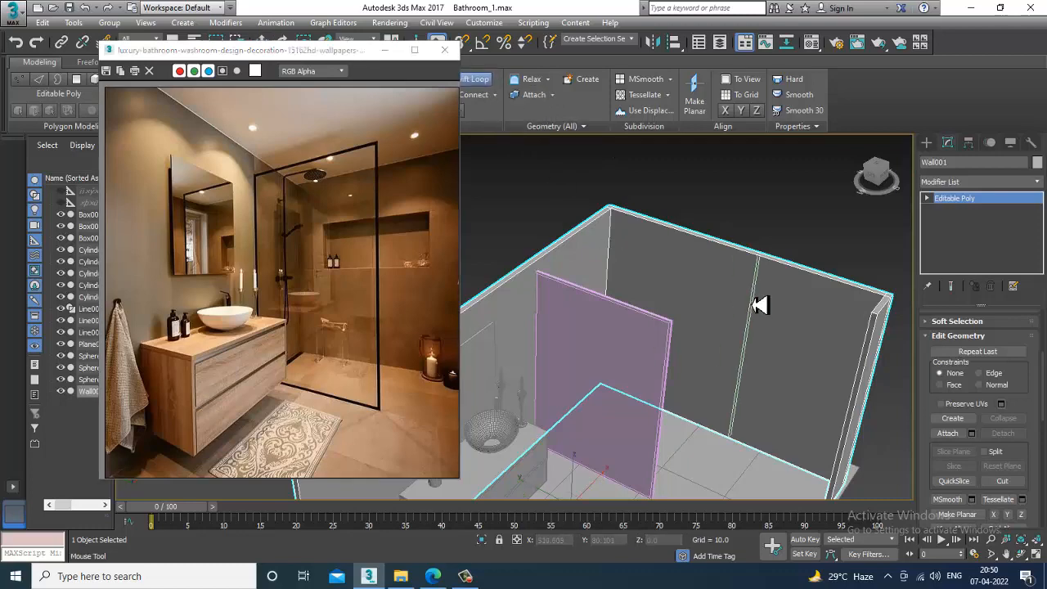
pyautogui.keyDown('alt'); pyautogui.moveTo(782, 356); pyautogui.dragTo(797, 283, button='middle'); pyautogui.keyUp('alt')
pyautogui.press('F3')
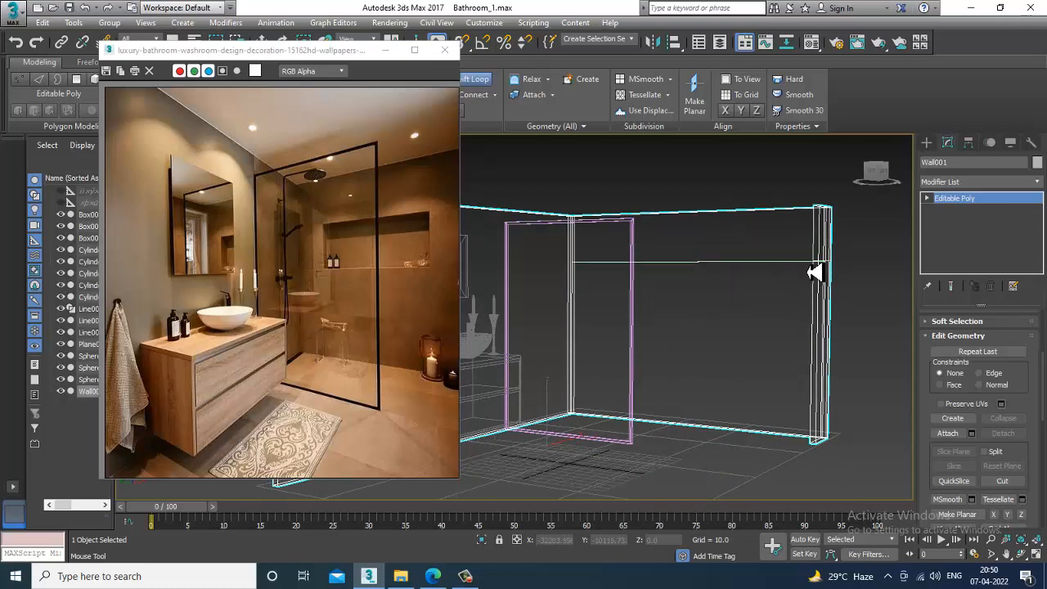
pyautogui.click(814, 272)
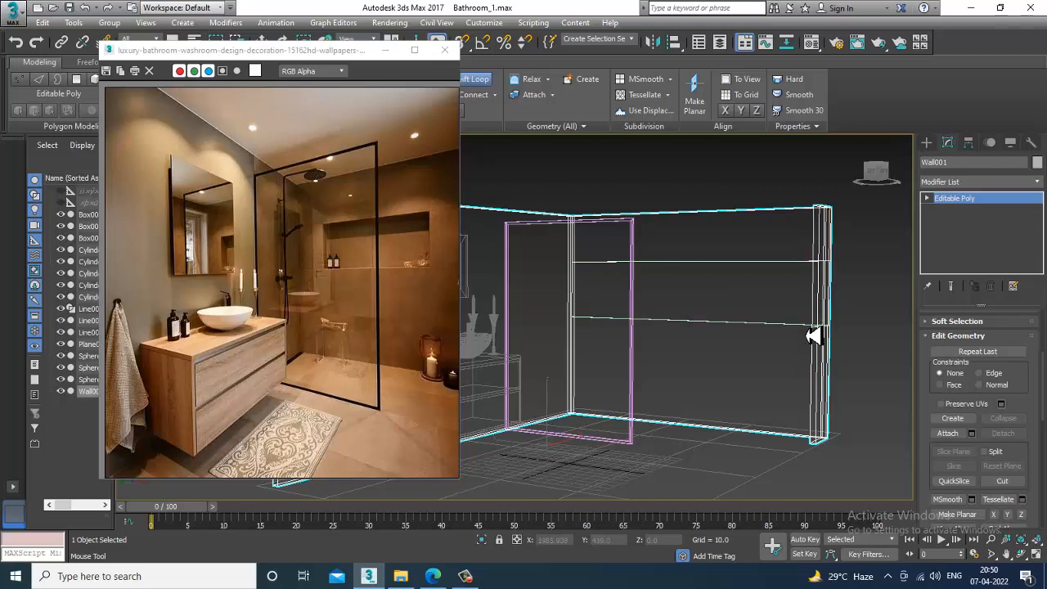
pyautogui.rightClick(806, 335)
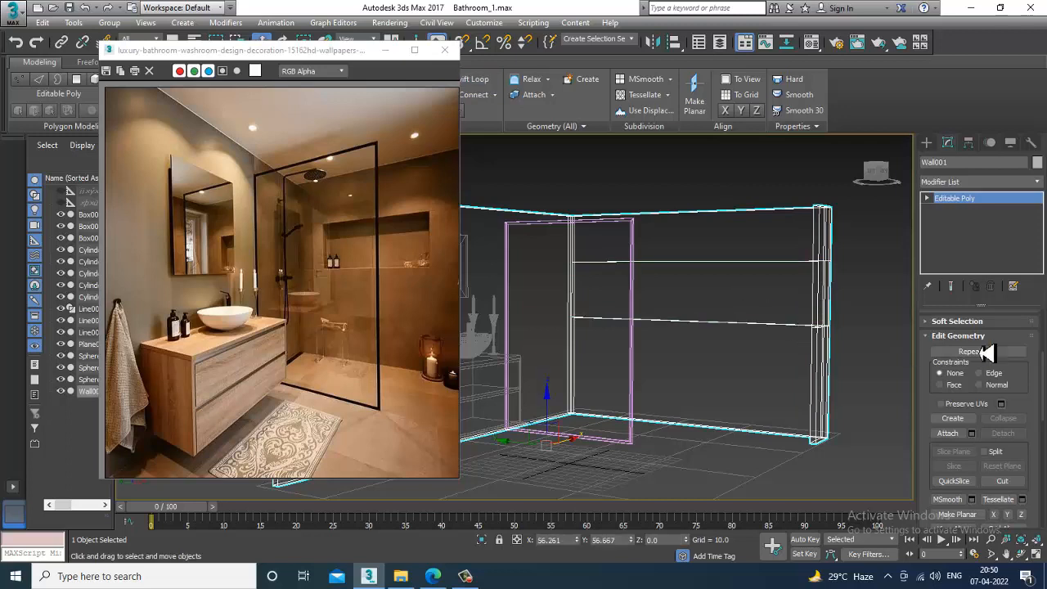
# Raise the upper horizontal edge loop by about 10 and move the lower loop to Z about 117.09.
pyautogui.press('2')
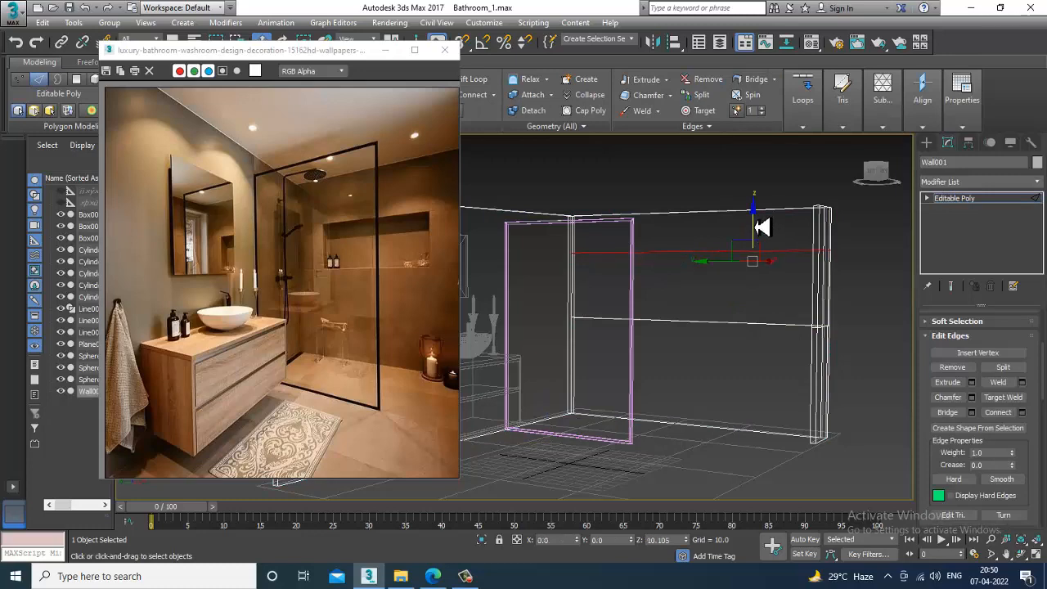
pyautogui.click(737, 326)
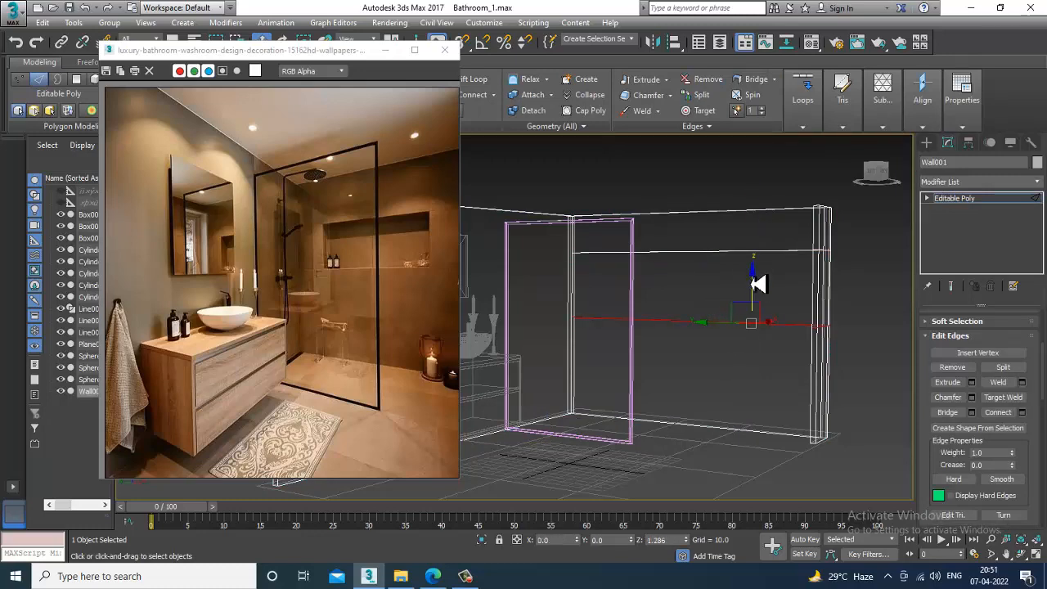
pyautogui.keyDown('alt'); pyautogui.moveTo(755, 275); pyautogui.dragTo(743, 315, button='middle'); pyautogui.keyUp('alt')
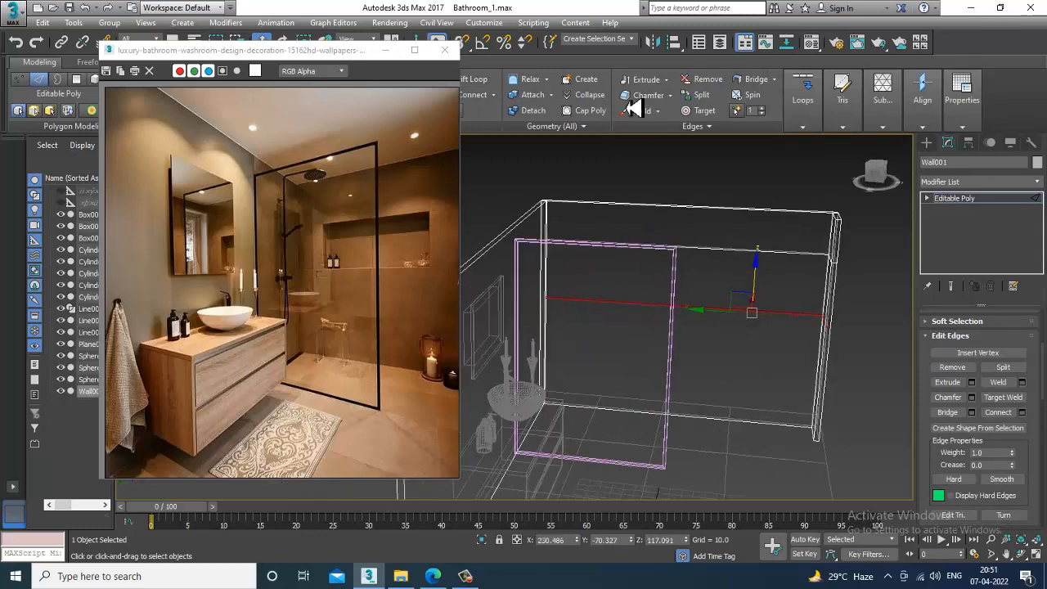
# Add two vertical edge loops near the shower wall's two ends with Swift Loop to mark the niche's sides.
pyautogui.click(476, 79)
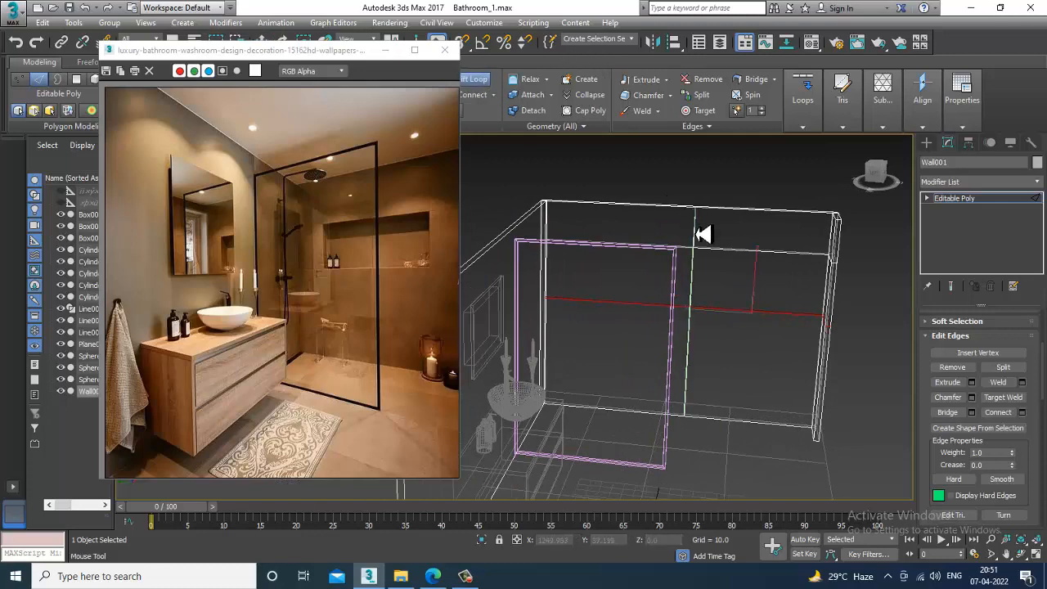
pyautogui.click(740, 238)
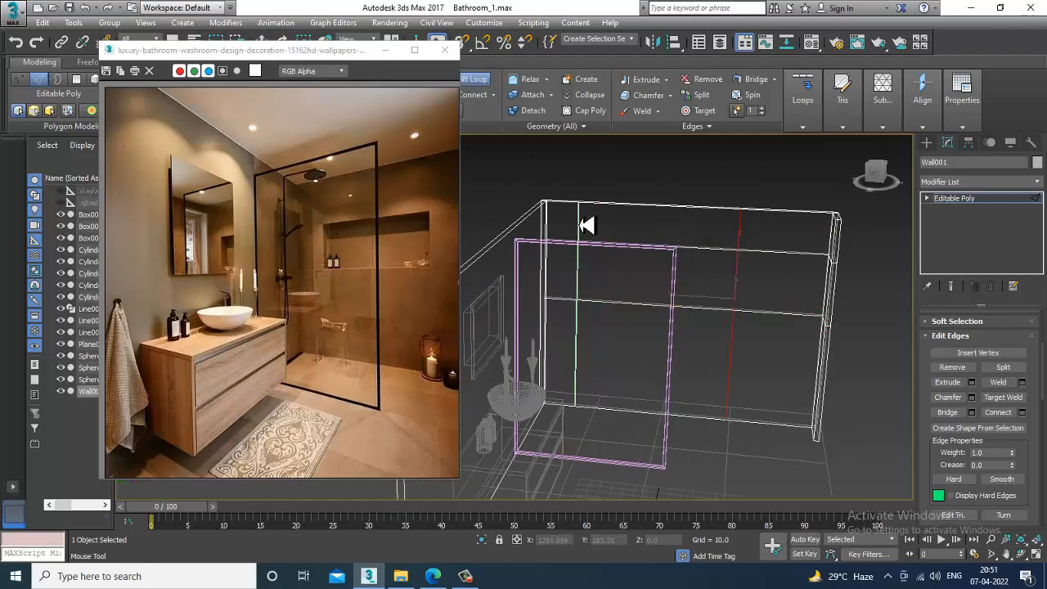
pyautogui.click(578, 227)
pyautogui.rightClick(743, 273)
# Select all polygons on the shower wall's outer face and move them outward along X to thicken the wall.
pyautogui.moveTo(764, 276)
pyautogui.keyDown('alt'); pyautogui.mouseDown(button='middle')
pyautogui.moveTo(741, 290)
pyautogui.moveTo(666, 294)
pyautogui.moveTo(753, 281)
pyautogui.moveTo(696, 297)
pyautogui.moveTo(760, 315)
pyautogui.mouseUp(button='middle'); pyautogui.keyUp('alt')
pyautogui.press('F3')
pyautogui.click(941, 198)
pyautogui.click(952, 243)
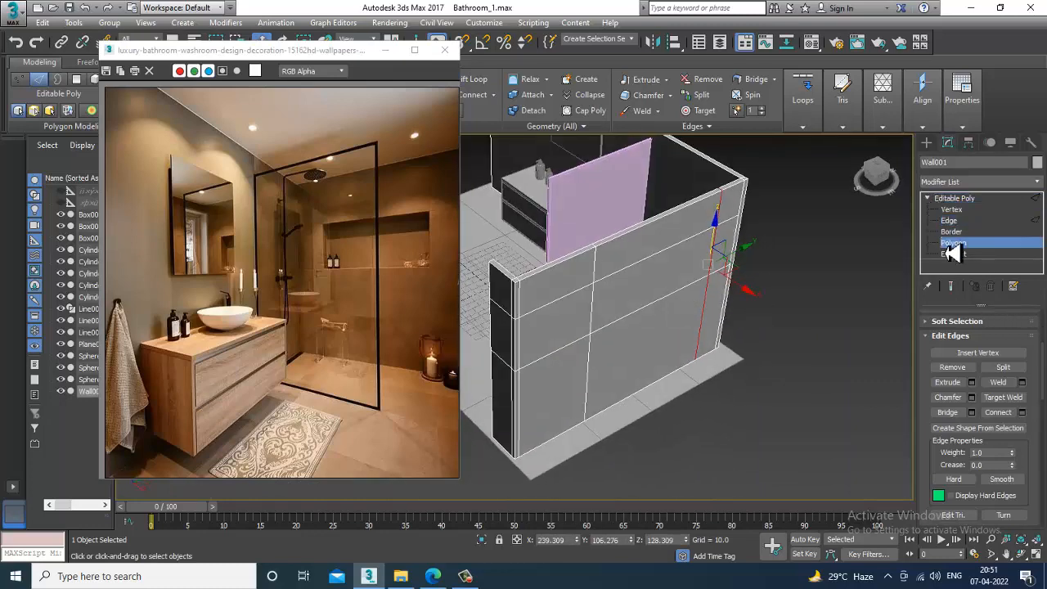
pyautogui.click(556, 290)
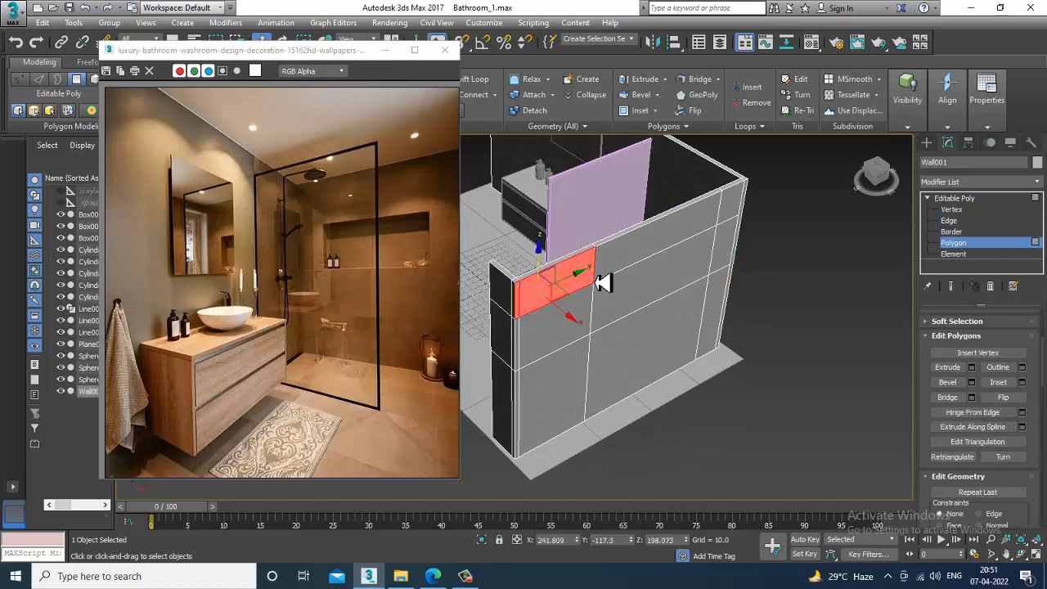
pyautogui.keyDown('shift'); pyautogui.click(603, 284); pyautogui.keyUp('shift')
pyautogui.keyDown('ctrl'); pyautogui.click(735, 210); pyautogui.keyUp('ctrl')
pyautogui.keyDown('ctrl'); pyautogui.click(744, 205); pyautogui.keyUp('ctrl')
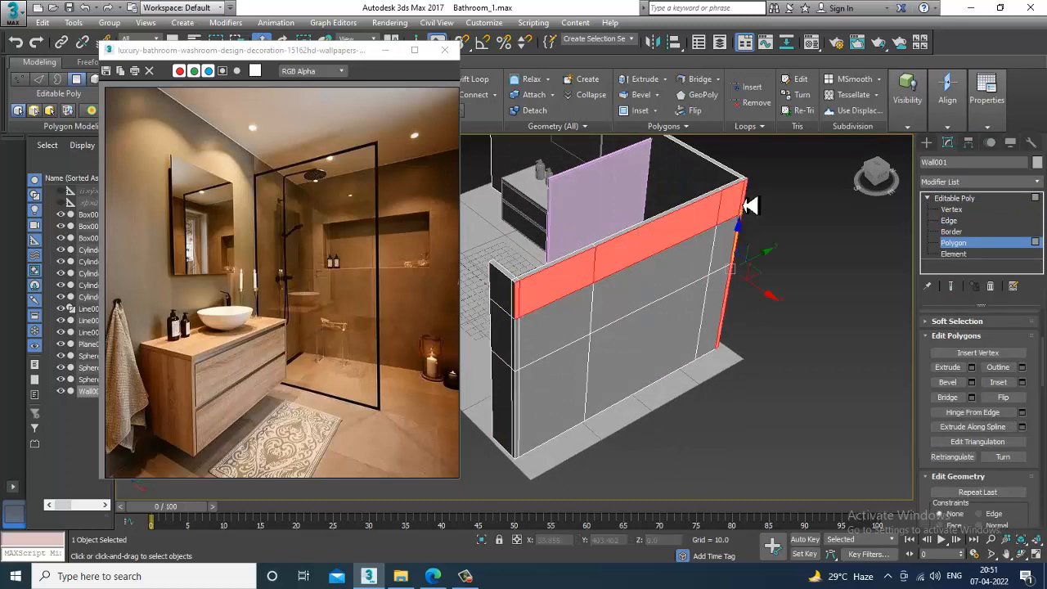
pyautogui.keyDown('ctrl'); pyautogui.click(701, 276); pyautogui.keyUp('ctrl')
pyautogui.keyDown('ctrl'); pyautogui.click(725, 311); pyautogui.keyUp('ctrl')
pyautogui.keyDown('ctrl'); pyautogui.click(666, 338); pyautogui.keyUp('ctrl')
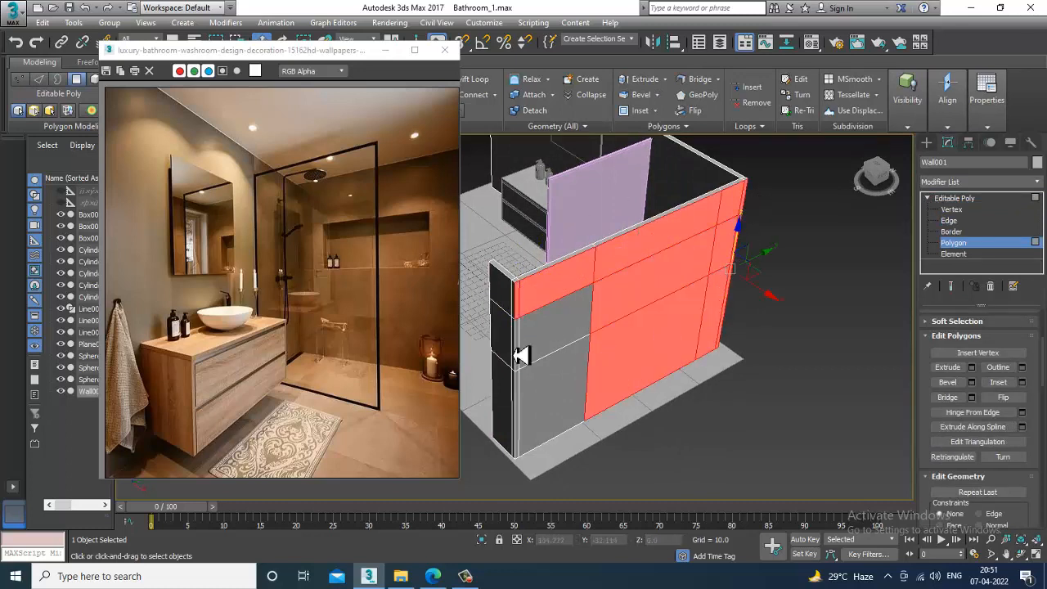
pyautogui.keyDown('ctrl'); pyautogui.click(557, 335); pyautogui.keyUp('ctrl')
pyautogui.keyDown('ctrl'); pyautogui.click(563, 375); pyautogui.keyUp('ctrl')
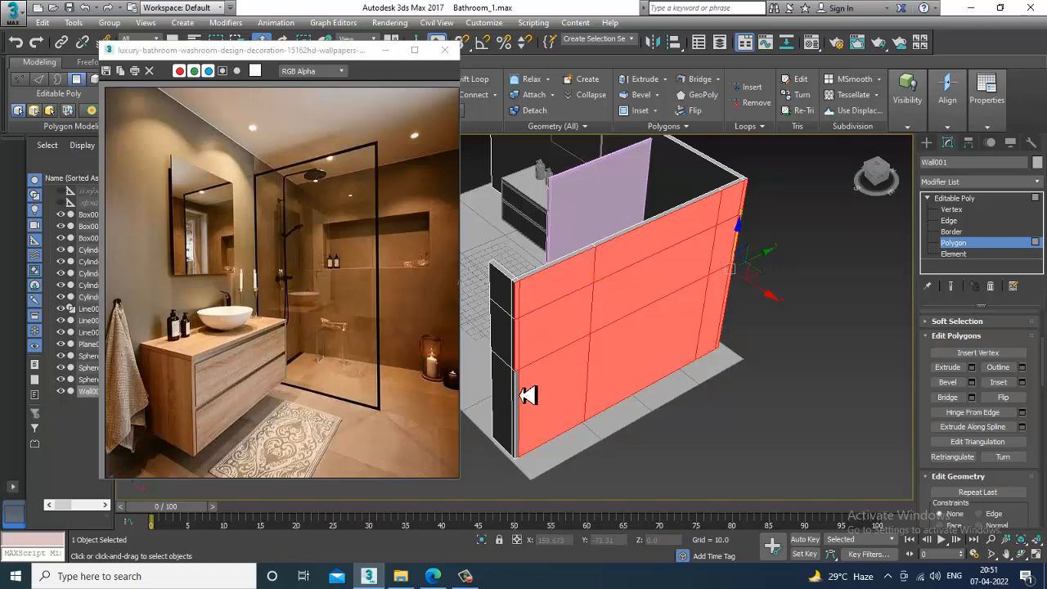
pyautogui.keyDown('alt'); pyautogui.moveTo(524, 395); pyautogui.dragTo(766, 305, button='middle'); pyautogui.keyUp('alt')
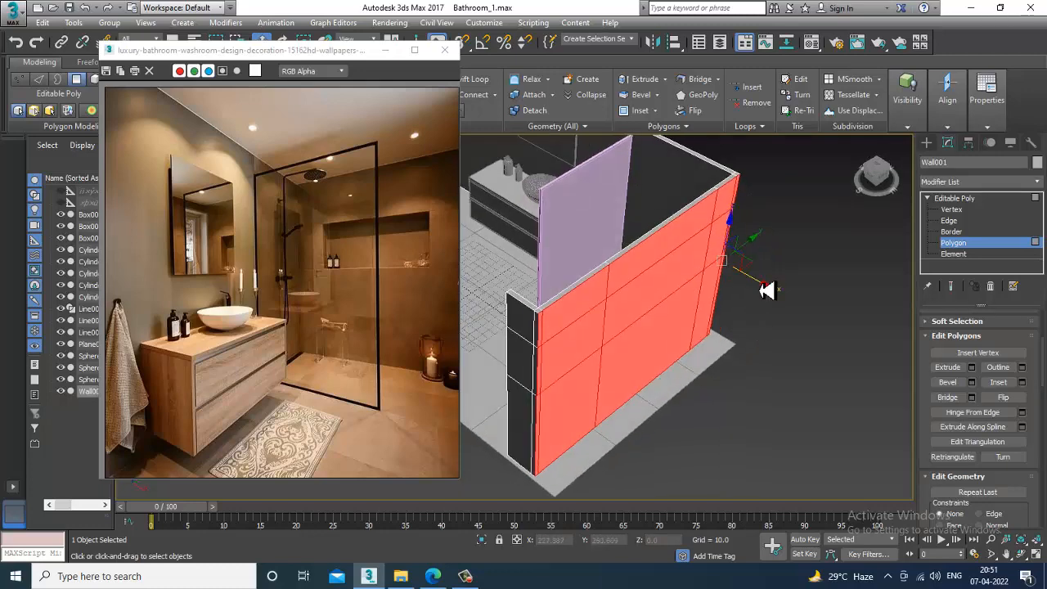
pyautogui.moveTo(766, 293); pyautogui.dragTo(795, 294)
# Extrude the rectangular polygon framed by the loops about 23 into the shower wall as a niche and finish polygon editing.
pyautogui.keyDown('alt'); pyautogui.moveTo(746, 304); pyautogui.dragTo(843, 287, button='middle'); pyautogui.keyUp('alt')
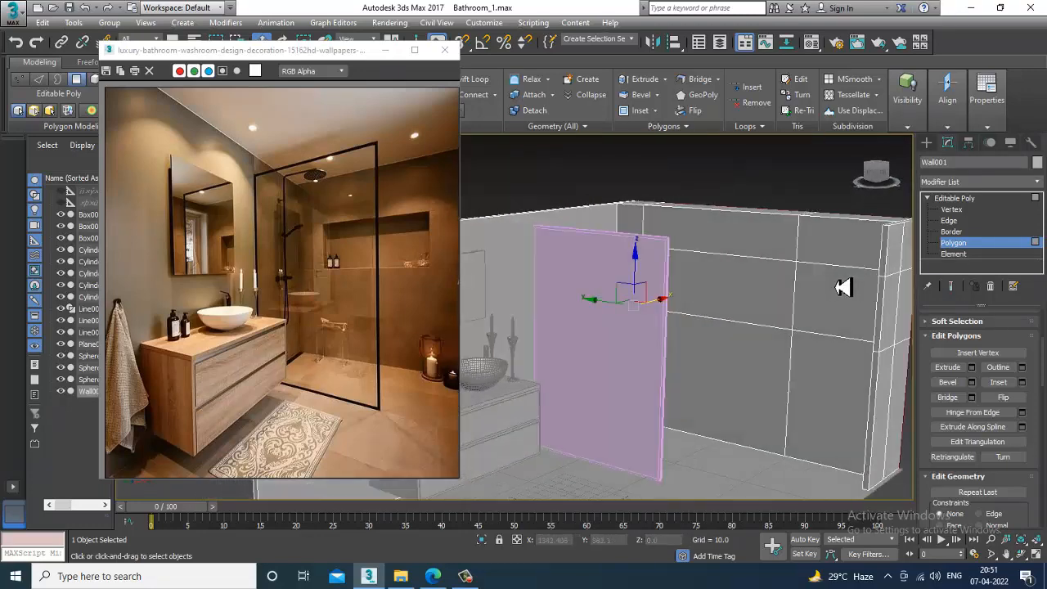
pyautogui.click(762, 306)
pyautogui.keyDown('alt'); pyautogui.moveTo(769, 329); pyautogui.dragTo(754, 342, button='middle'); pyautogui.keyUp('alt')
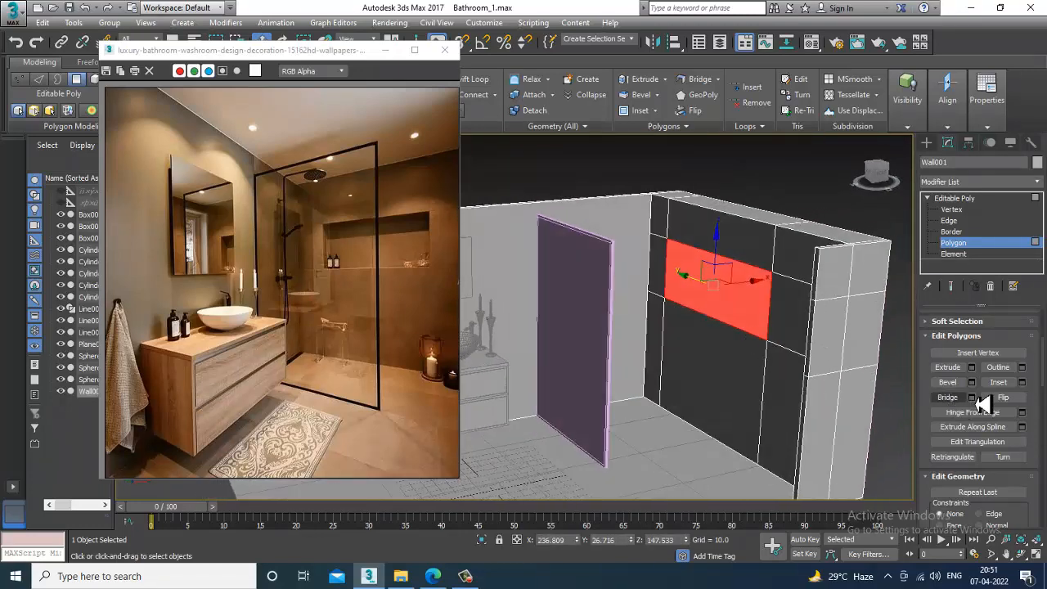
pyautogui.click(973, 368)
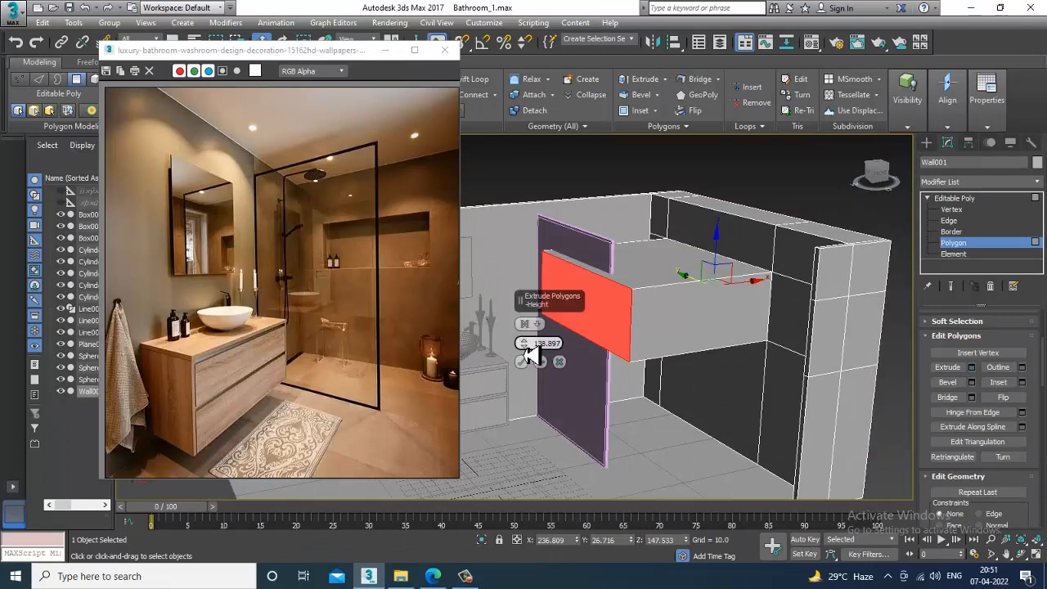
pyautogui.moveTo(530, 353); pyautogui.dragTo(1037, 390)
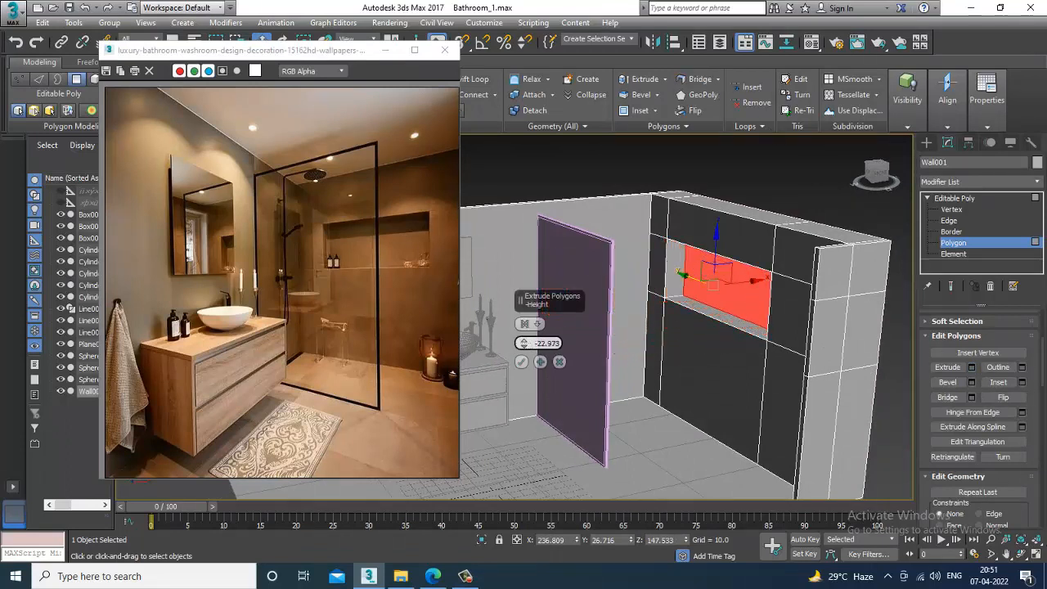
pyautogui.click(522, 362)
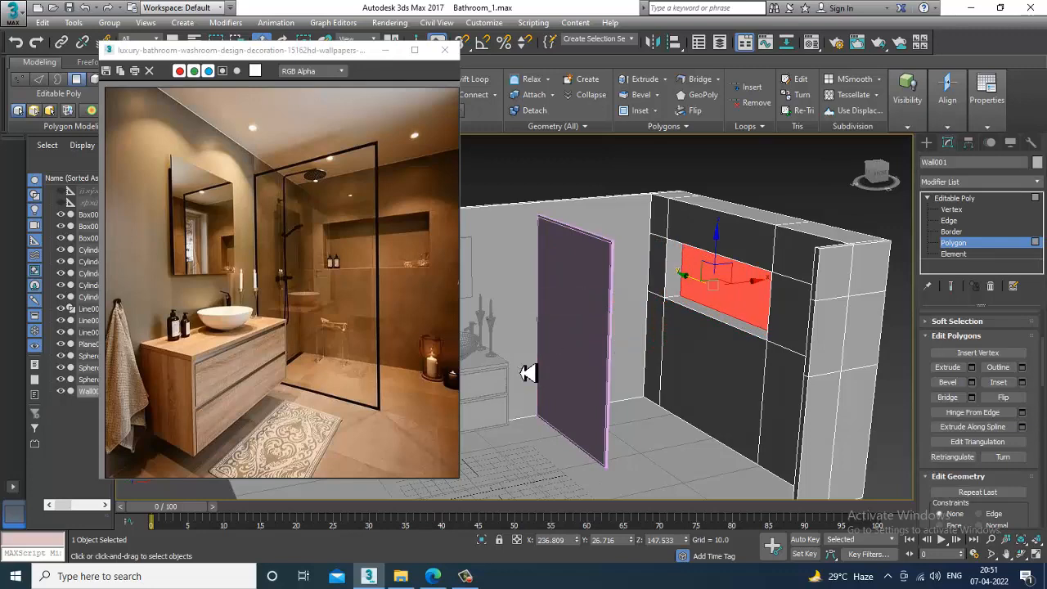
pyautogui.click(955, 198)
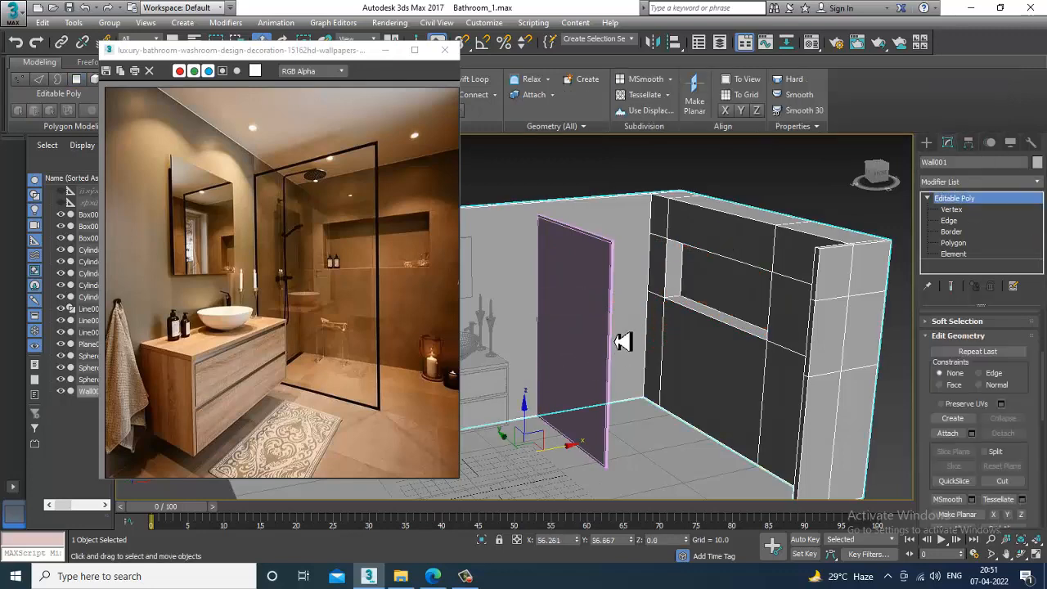
# Clone the larger soap bottle on the vanity as a copy placed along X at about 276.12, by the shower wall.
pyautogui.keyDown('alt'); pyautogui.moveTo(620, 336); pyautogui.dragTo(798, 342, button='middle'); pyautogui.keyUp('alt')
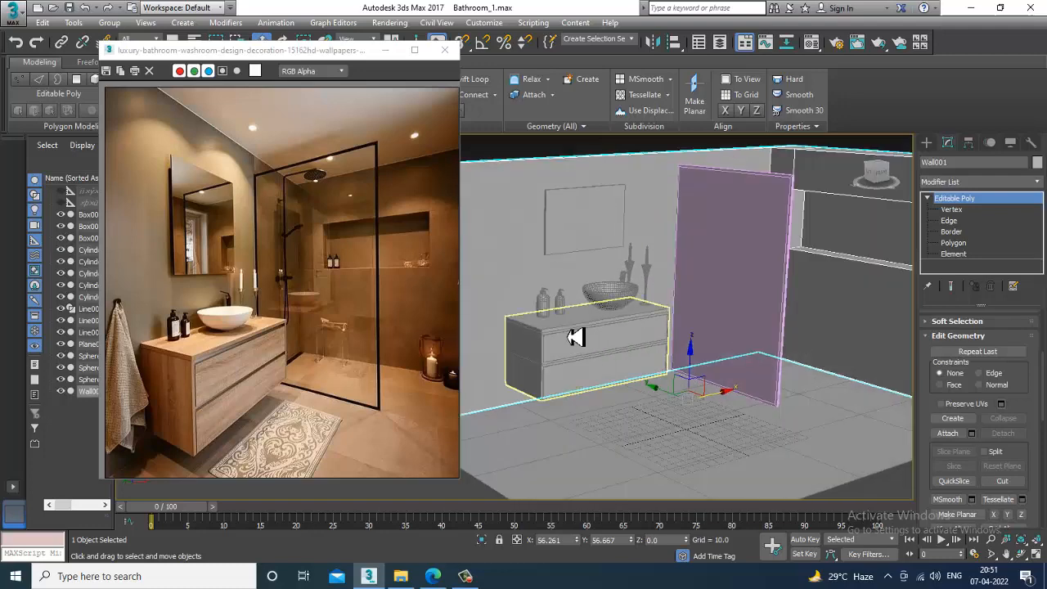
pyautogui.scroll(3, 575, 334)
pyautogui.click(556, 303)
pyautogui.keyDown('ctrl'); pyautogui.click(537, 297); pyautogui.keyUp('ctrl')
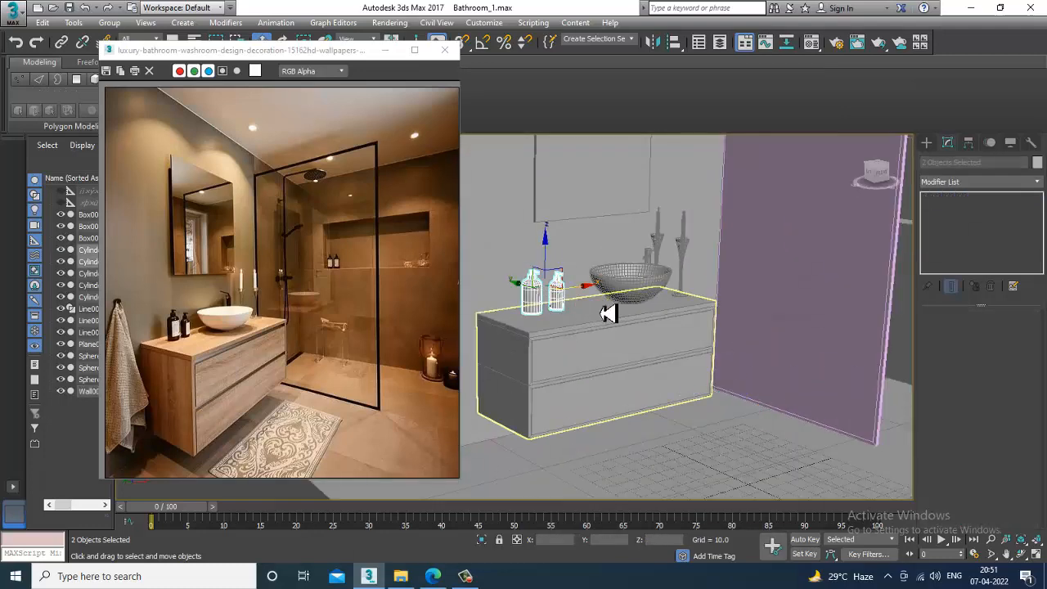
pyautogui.scroll(-3, 608, 314)
pyautogui.keyDown('alt'); pyautogui.moveTo(609, 314); pyautogui.dragTo(612, 325, button='middle'); pyautogui.keyUp('alt')
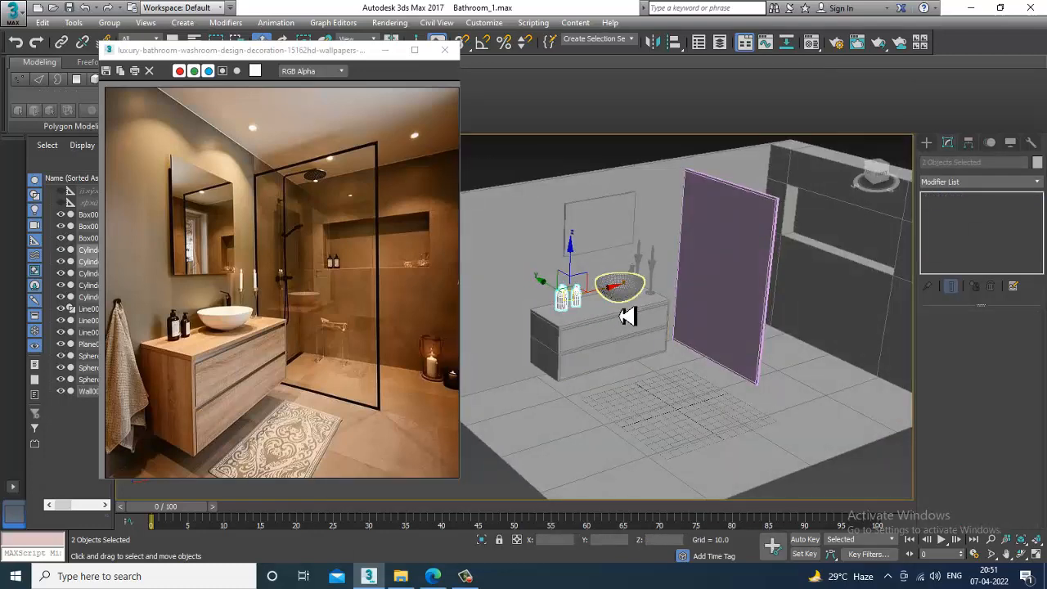
pyautogui.click(566, 301)
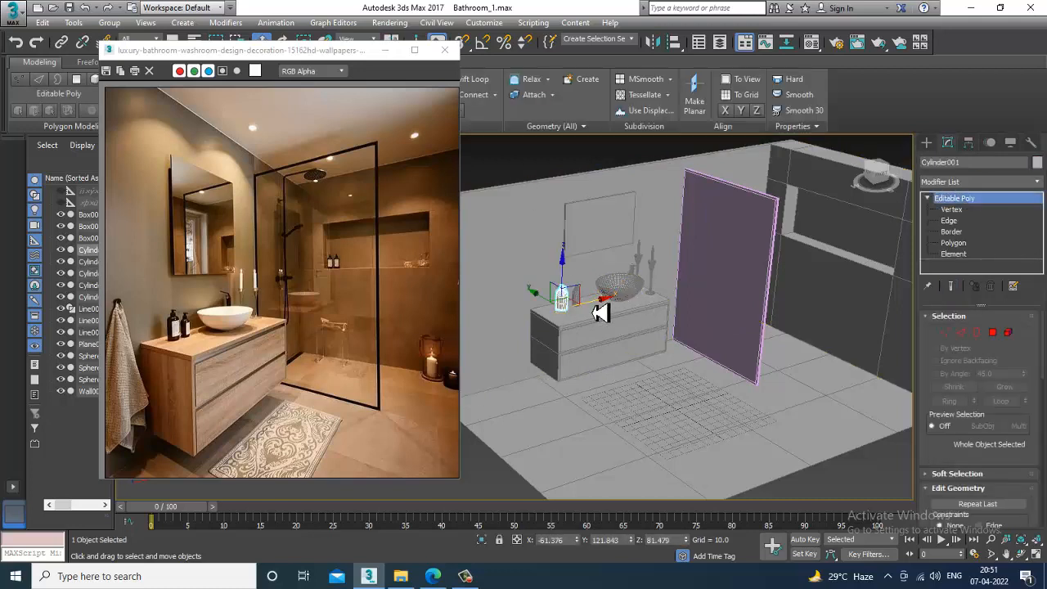
pyautogui.moveTo(601, 313)
pyautogui.mouseDown()
pyautogui.moveTo(821, 236)
pyautogui.moveTo(839, 243)
pyautogui.moveTo(823, 243)
pyautogui.mouseUp()
pyautogui.click(526, 349)
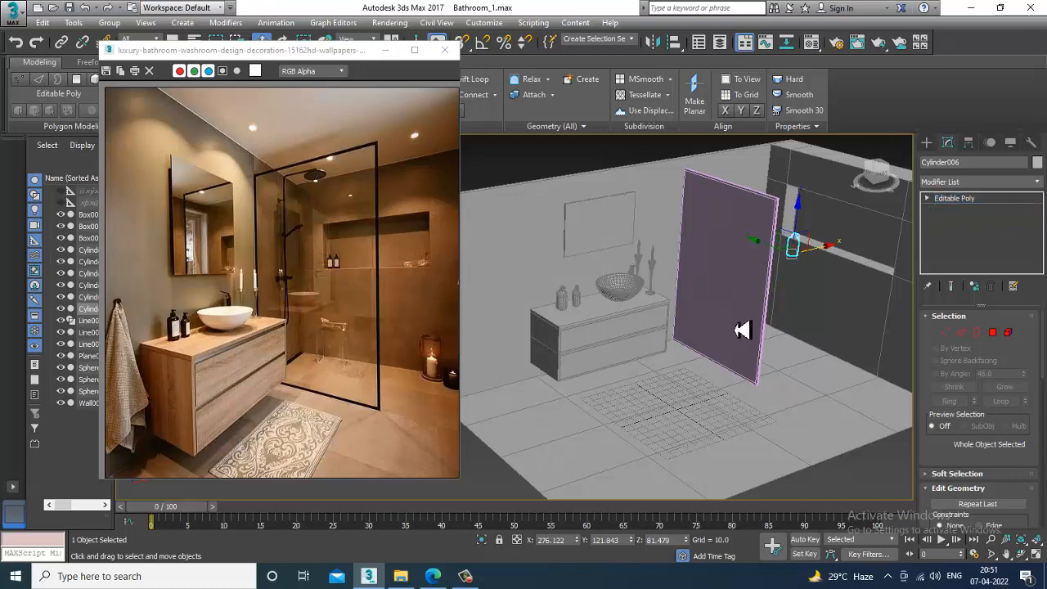
# Move the copied bottle into the wall niche at about X 248.51, Y 99.70 and Z 117.37.
pyautogui.press('z')
pyautogui.scroll(-2, 759, 316)
pyautogui.scroll(-10, 665, 311)
pyautogui.keyDown('alt'); pyautogui.moveTo(692, 299); pyautogui.dragTo(641, 327, button='middle'); pyautogui.keyUp('alt')
pyautogui.scroll(12, 647, 322)
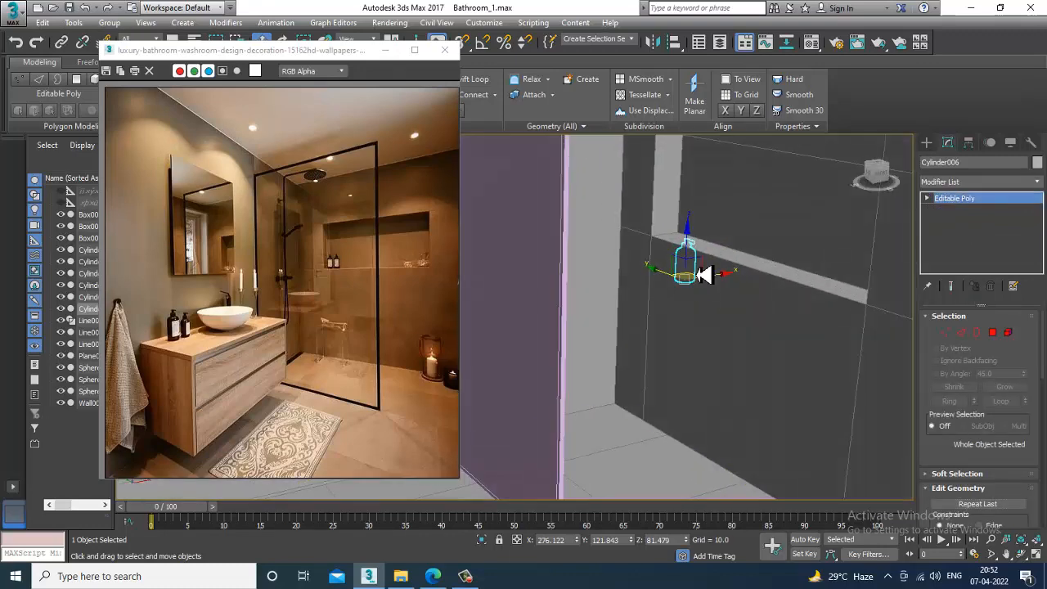
pyautogui.moveTo(698, 275); pyautogui.dragTo(684, 343, button='middle')
pyautogui.moveTo(678, 328); pyautogui.dragTo(645, 345)
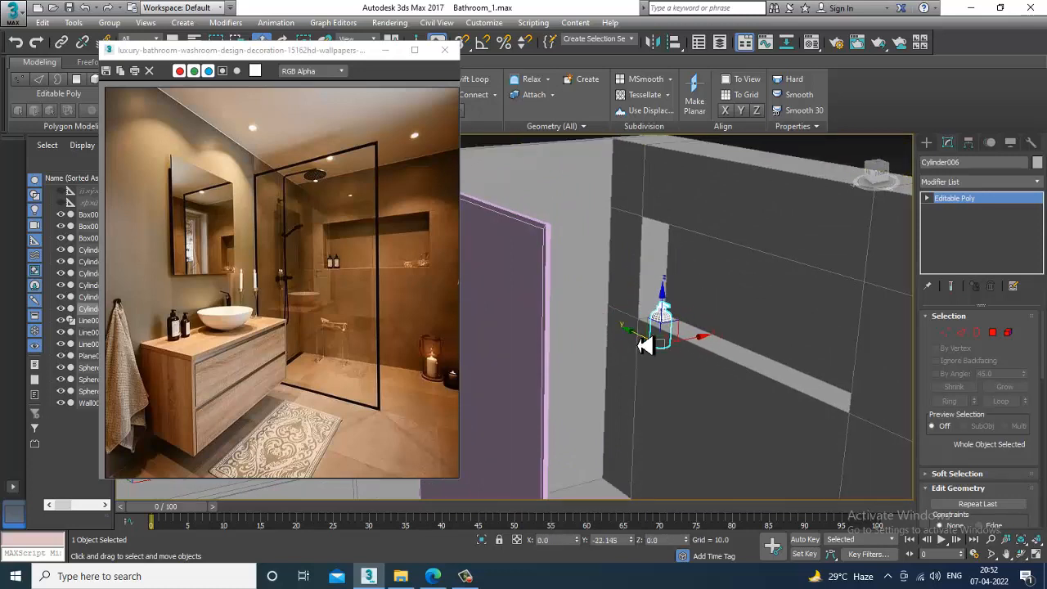
pyautogui.moveTo(666, 304); pyautogui.dragTo(676, 287)
# Lower the copied bottle onto the niche ledge at Z about 116.73.
pyautogui.press('z')
pyautogui.scroll(-3, 645, 343)
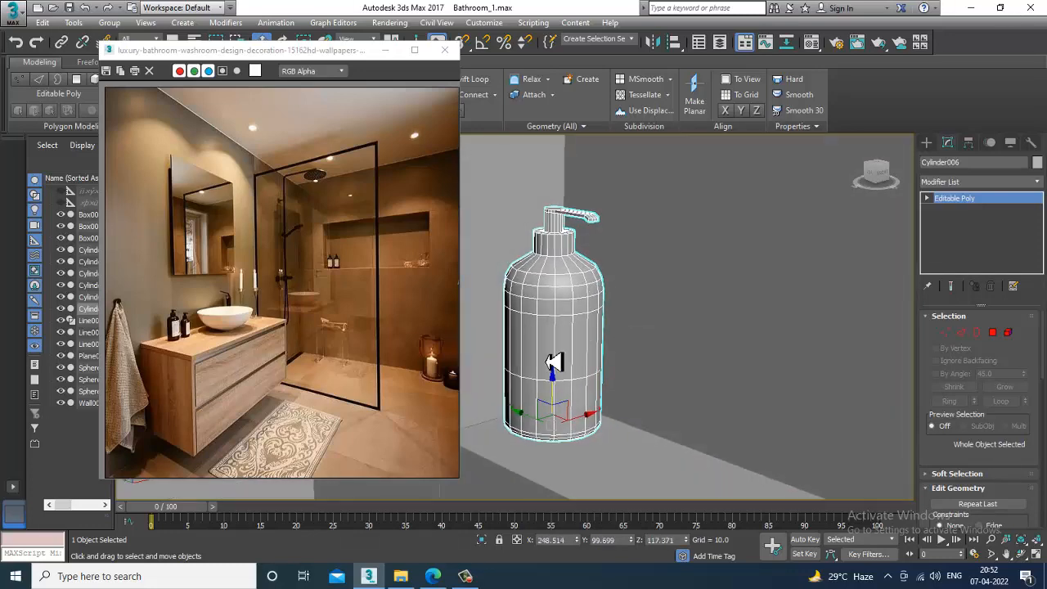
pyautogui.keyDown('alt'); pyautogui.moveTo(547, 362); pyautogui.dragTo(566, 337, button='middle'); pyautogui.keyUp('alt')
pyautogui.moveTo(569, 342); pyautogui.dragTo(581, 356)
pyautogui.scroll(-3, 582, 356)
# Rotate the bottle about Z until its nozzle faces out of the niche, and shift it along X to about 249.25.
pyautogui.press('e')
pyautogui.keyDown('alt'); pyautogui.moveTo(583, 356); pyautogui.dragTo(638, 363, button='middle'); pyautogui.keyUp('alt')
pyautogui.scroll(-3, 639, 365)
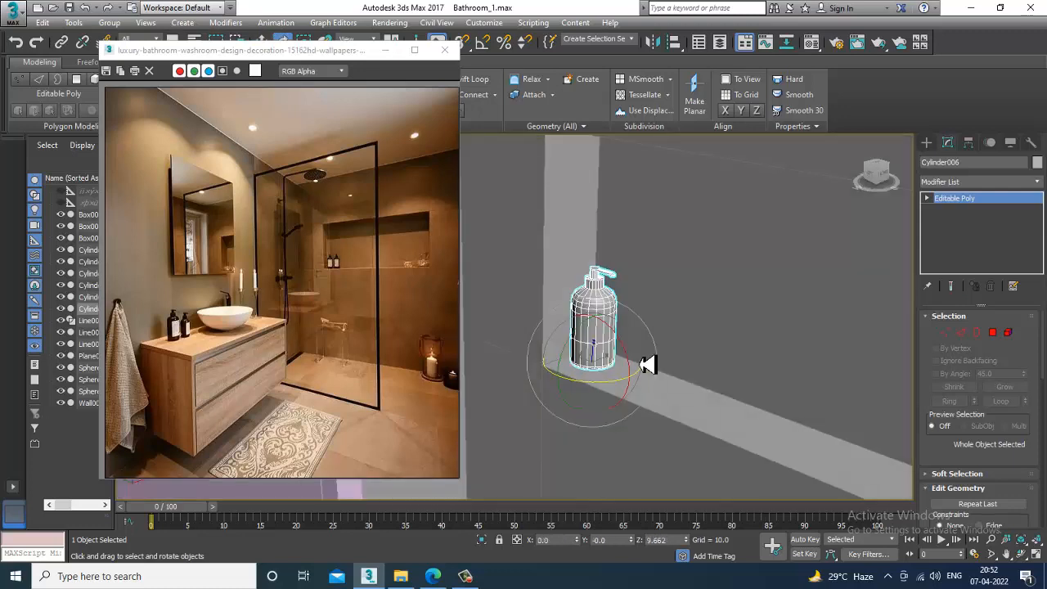
pyautogui.moveTo(610, 393); pyautogui.dragTo(493, 392)
pyautogui.press('w')
pyautogui.keyDown('alt'); pyautogui.moveTo(567, 368); pyautogui.dragTo(622, 369, button='middle'); pyautogui.keyUp('alt')
pyautogui.moveTo(633, 362); pyautogui.dragTo(637, 360)
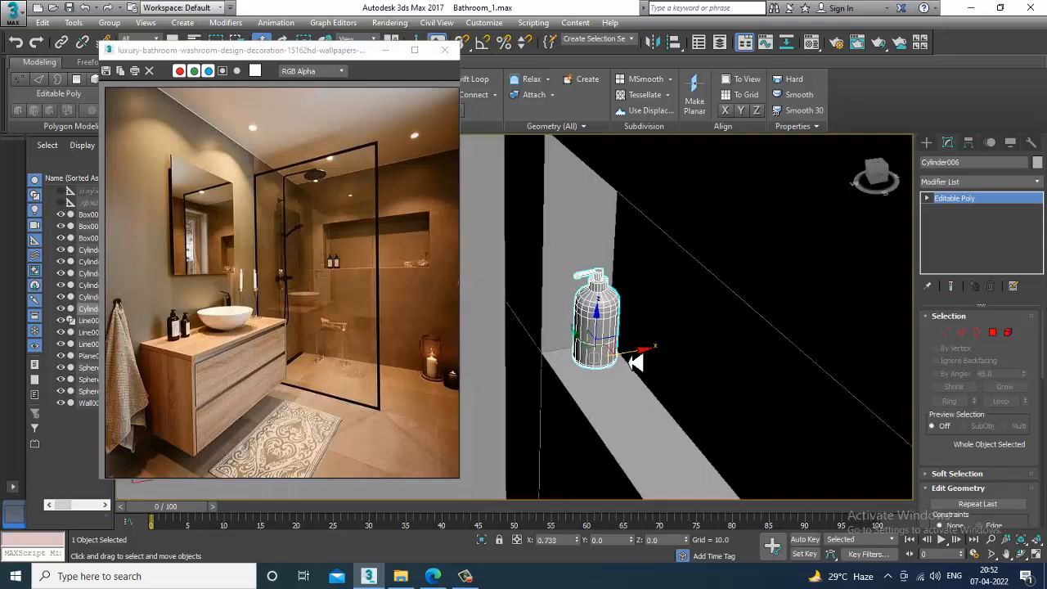
pyautogui.moveTo(637, 360)
pyautogui.keyDown('alt'); pyautogui.mouseDown(button='middle')
pyautogui.moveTo(704, 341)
pyautogui.moveTo(700, 383)
pyautogui.moveTo(655, 368)
pyautogui.mouseUp(button='middle'); pyautogui.keyUp('alt')
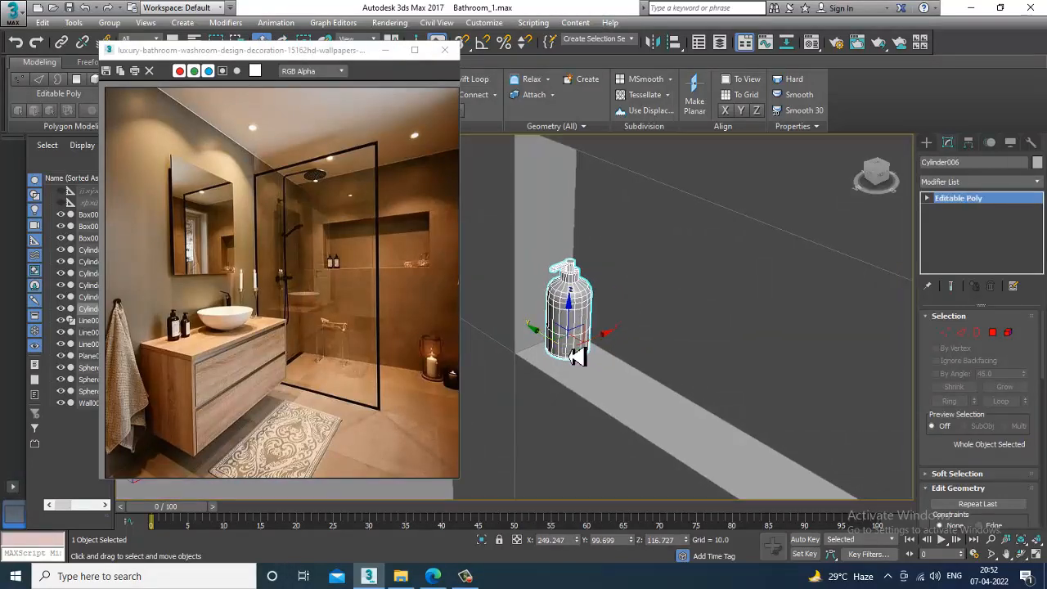
# Clone the niche bottle along Y to about 81.56 to stand beside the first one.
pyautogui.moveTo(563, 350)
pyautogui.keyDown('shift'); pyautogui.mouseDown()
pyautogui.moveTo(608, 377)
pyautogui.moveTo(602, 372)
pyautogui.mouseUp(); pyautogui.keyUp('shift')
pyautogui.click(531, 348)
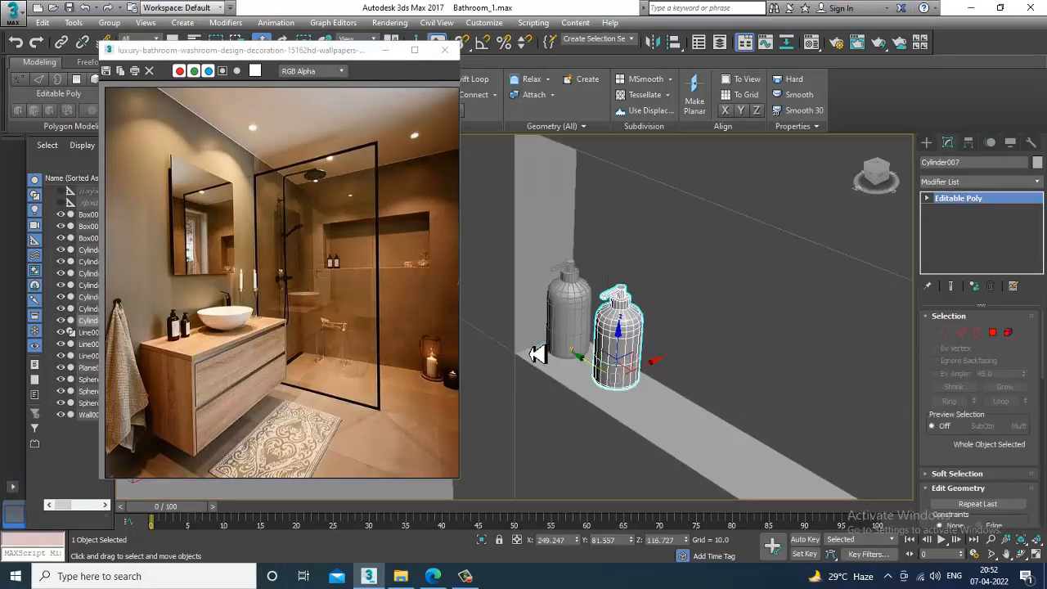
pyautogui.scroll(3, 435, 279)
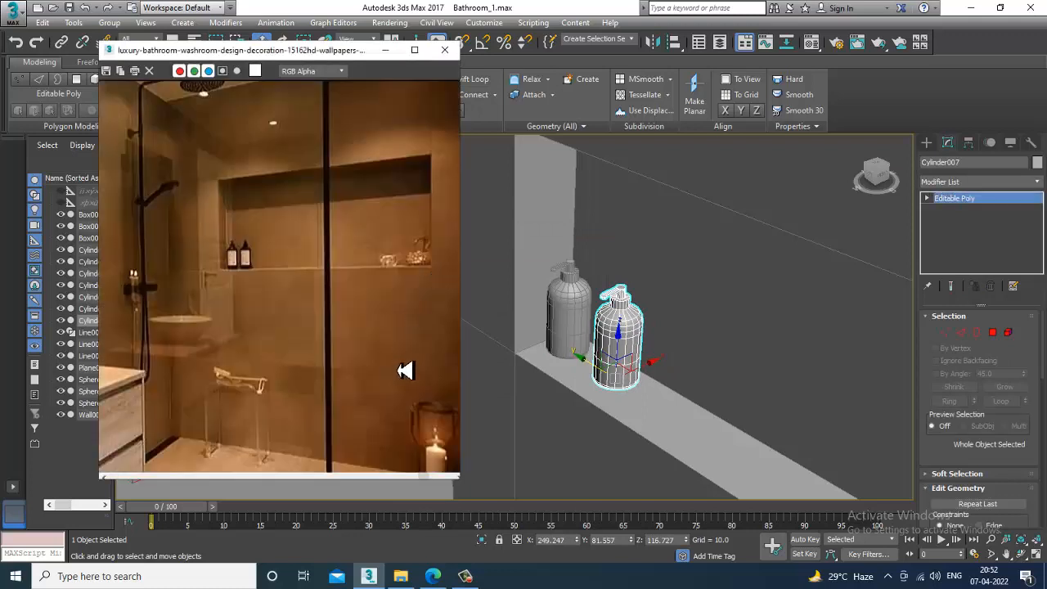
# Give every object in the scene the same light grey object color.
pyautogui.scroll(-3, 405, 370)
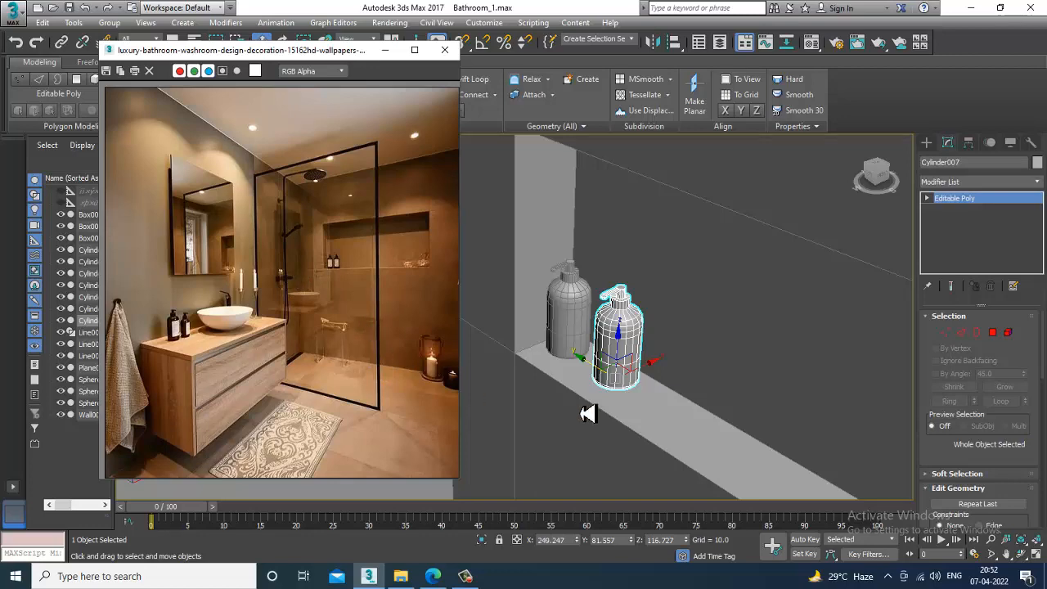
pyautogui.scroll(-8, 765, 348)
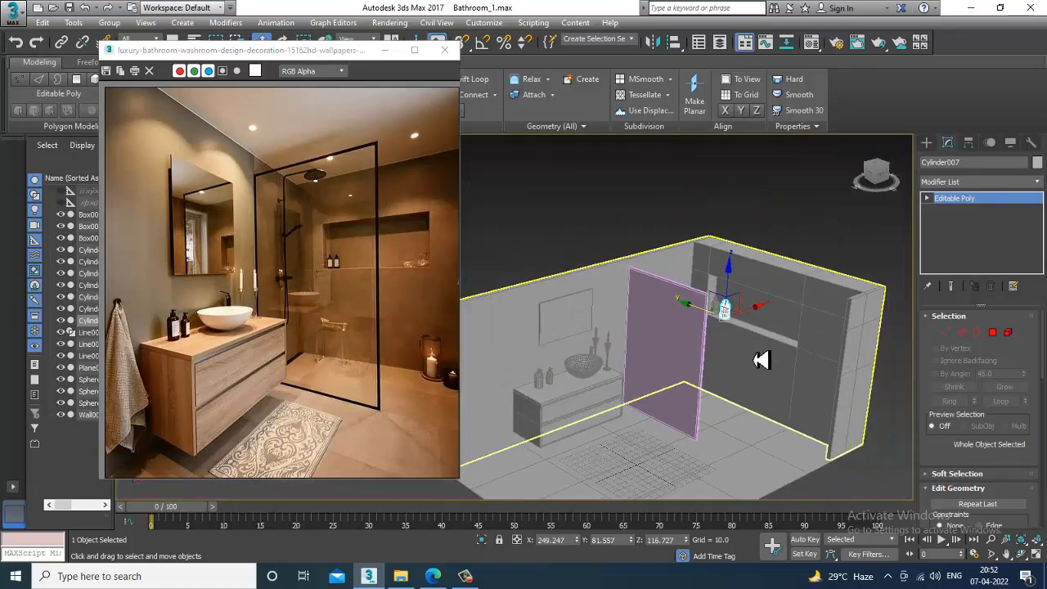
pyautogui.hotkey('ctrl', 'a')
pyautogui.click(1038, 163)
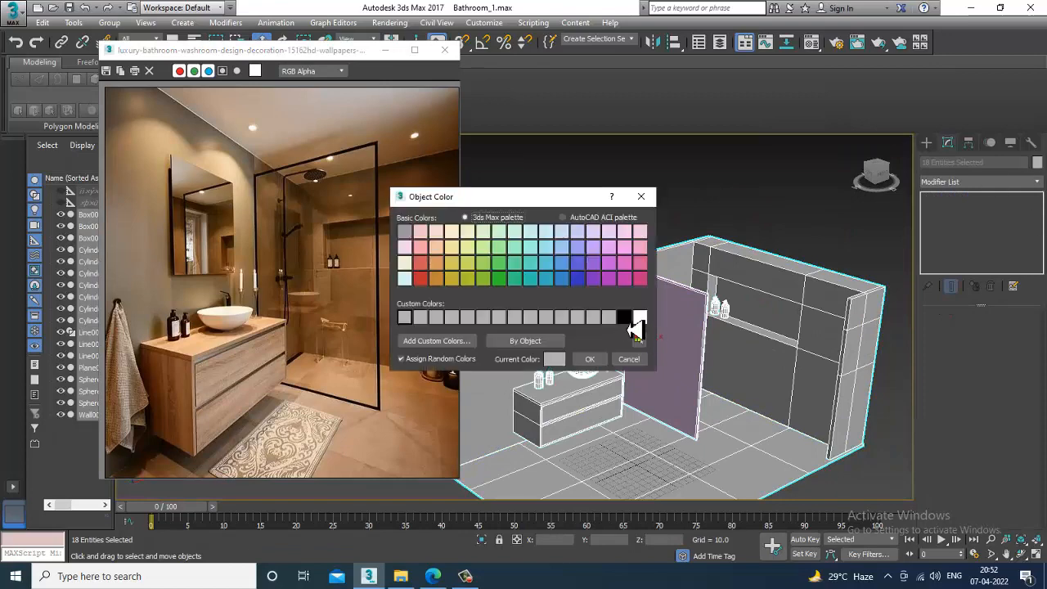
pyautogui.click(591, 359)
# Switch the geometry creation category to Extended Primitives for modeling beside the vanity.
pyautogui.scroll(6, 624, 388)
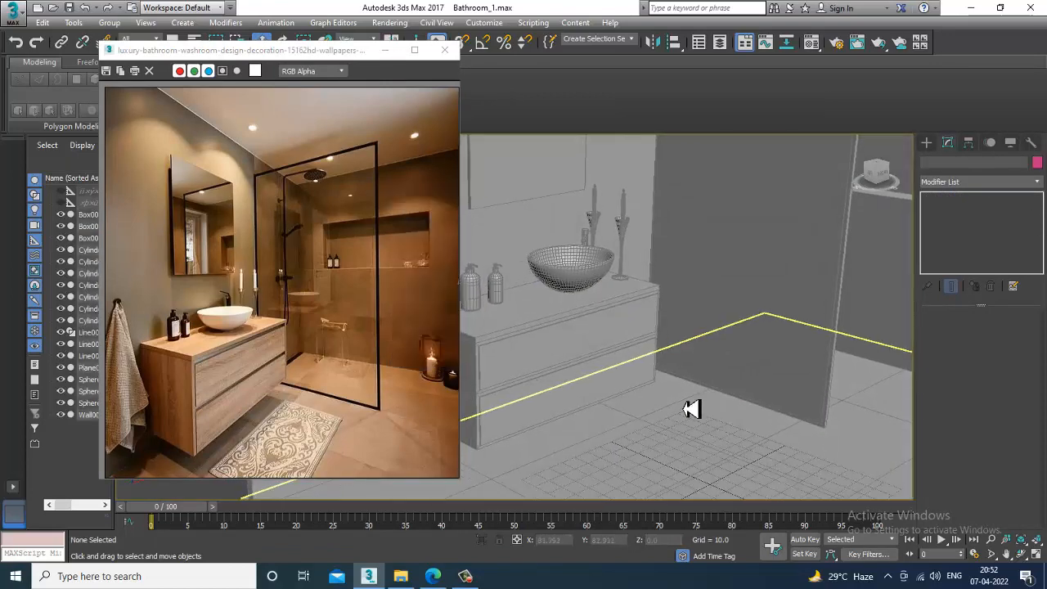
pyautogui.moveTo(681, 433); pyautogui.dragTo(696, 417, button='middle')
pyautogui.click(929, 145)
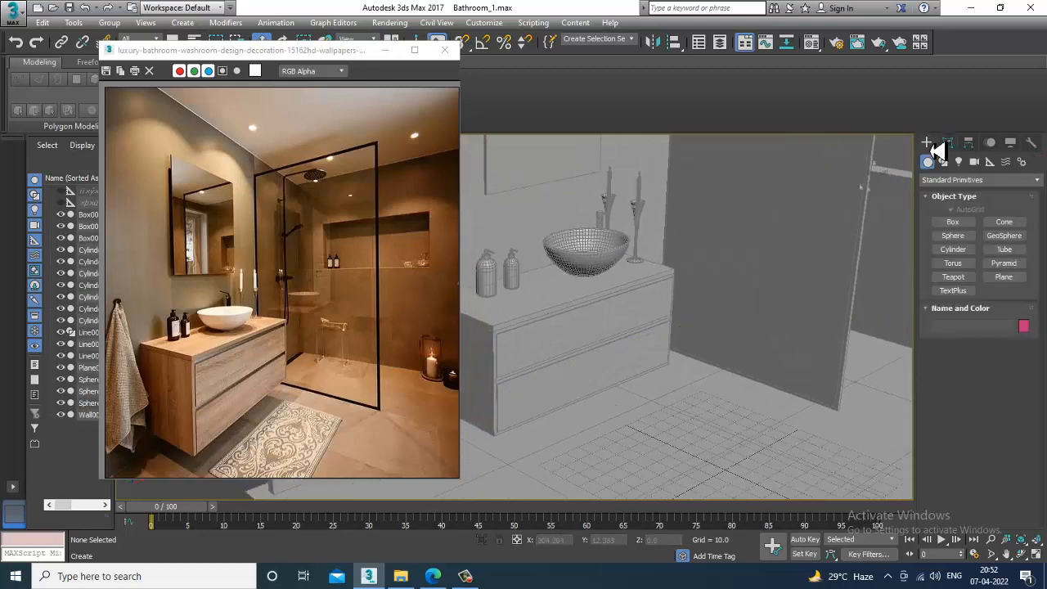
pyautogui.click(958, 180)
pyautogui.click(957, 202)
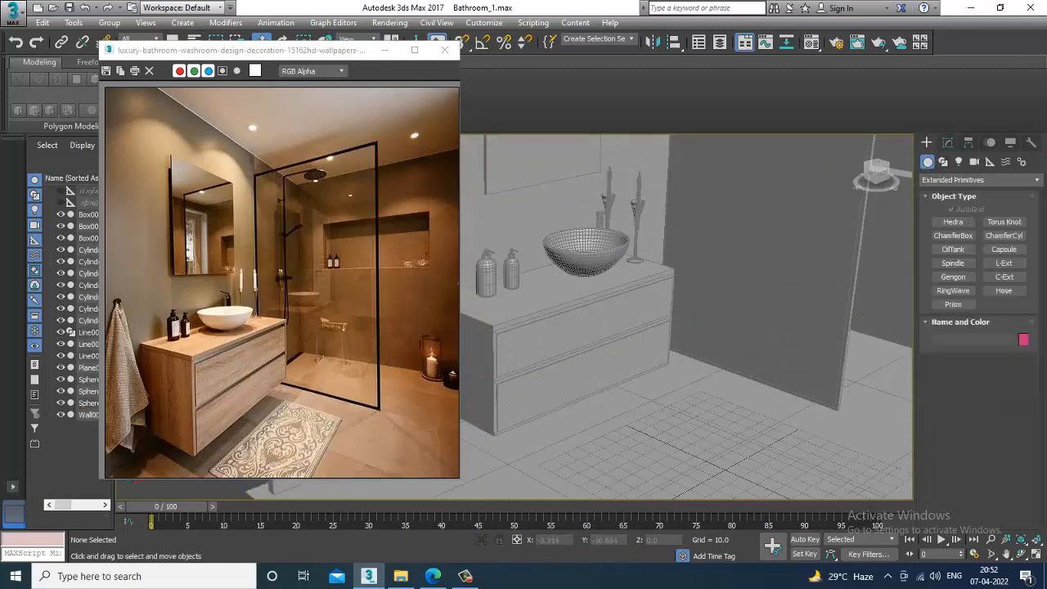
pyautogui.click(473, 577)
pyautogui.click(473, 579)
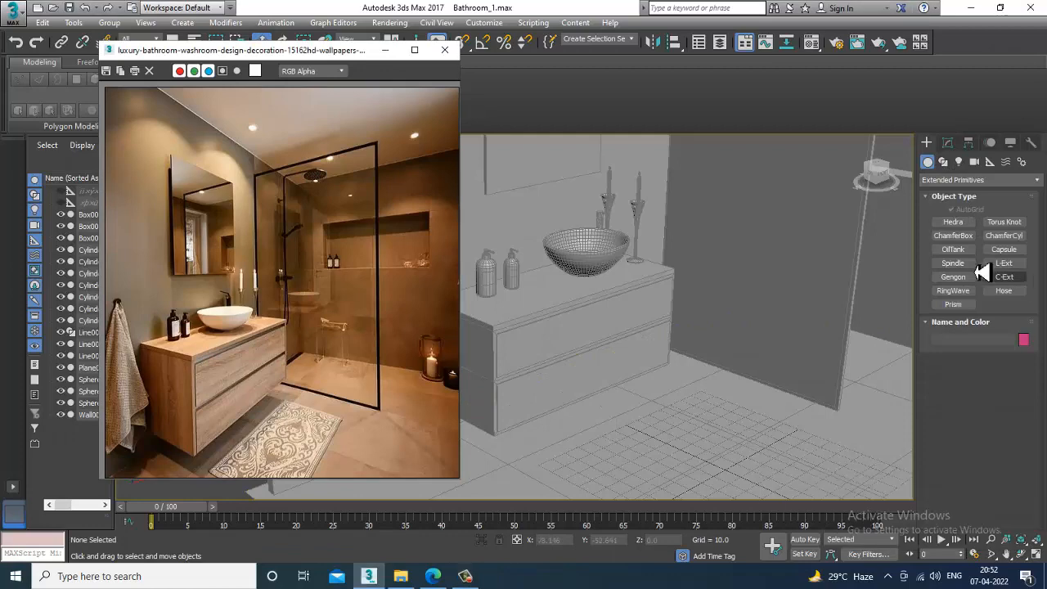
# Create a ChamferBox on the floor in front of the vanity, about 75.5 long, 133.4 wide and 3.13 high with a 6.48 fillet.
pyautogui.click(957, 238)
pyautogui.moveTo(693, 374)
pyautogui.keyDown('alt'); pyautogui.mouseDown(button='middle')
pyautogui.moveTo(649, 448)
pyautogui.moveTo(683, 361)
pyautogui.mouseUp(button='middle'); pyautogui.keyUp('alt')
pyautogui.moveTo(680, 355); pyautogui.dragTo(627, 488)
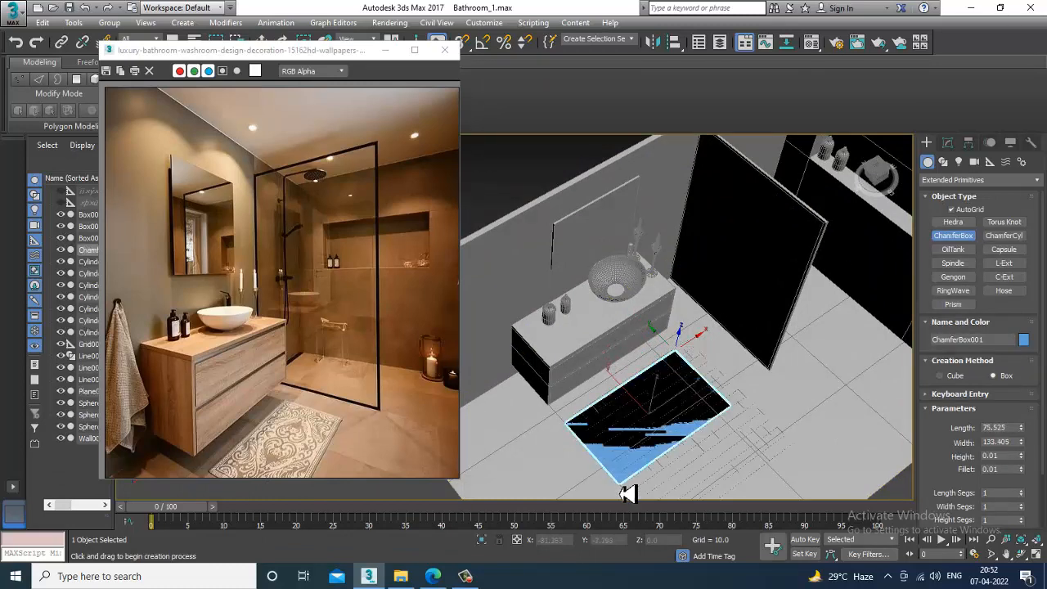
pyautogui.click(623, 486)
pyautogui.click(618, 485)
pyautogui.press('w')
pyautogui.press('z')
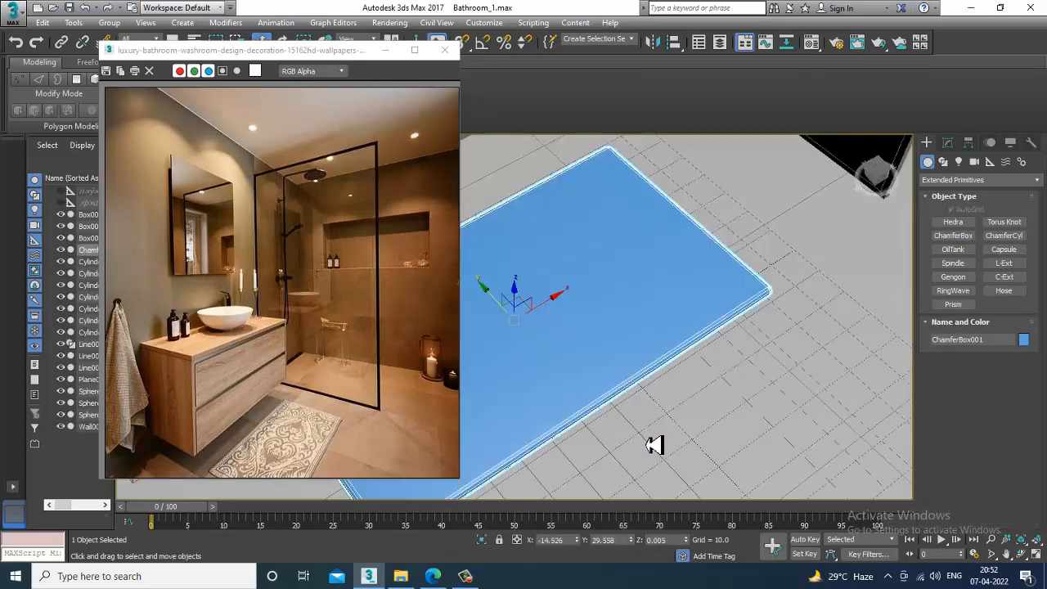
pyautogui.keyDown('alt'); pyautogui.moveTo(653, 444); pyautogui.dragTo(741, 385, button='middle'); pyautogui.keyUp('alt')
# Reduce the chamfer box's fillet to 0.281 and its height to 0.708 for a thin rug.
pyautogui.click(946, 145)
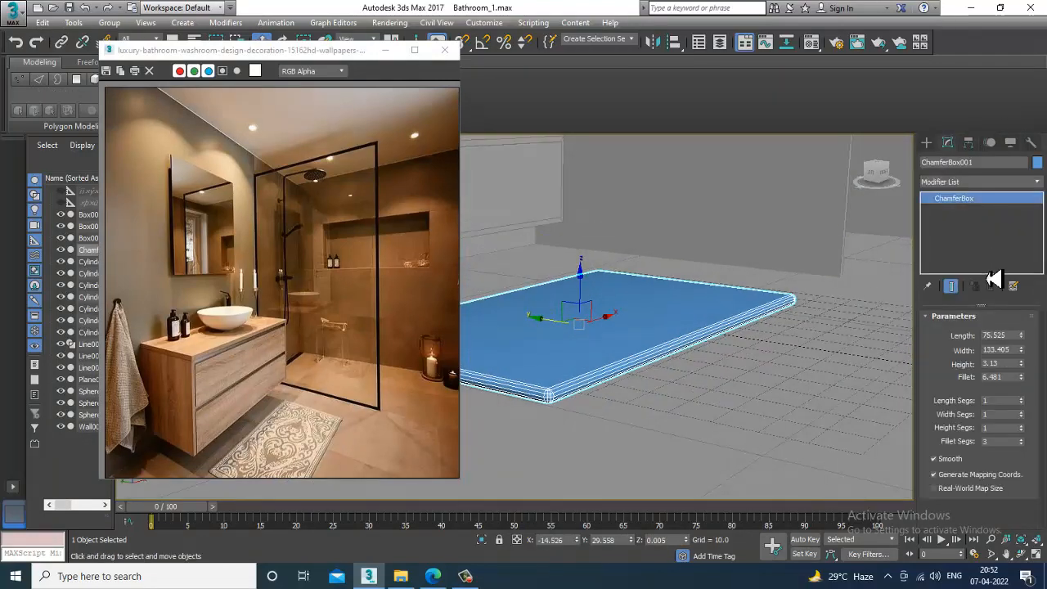
pyautogui.moveTo(1032, 401); pyautogui.dragTo(1034, 434)
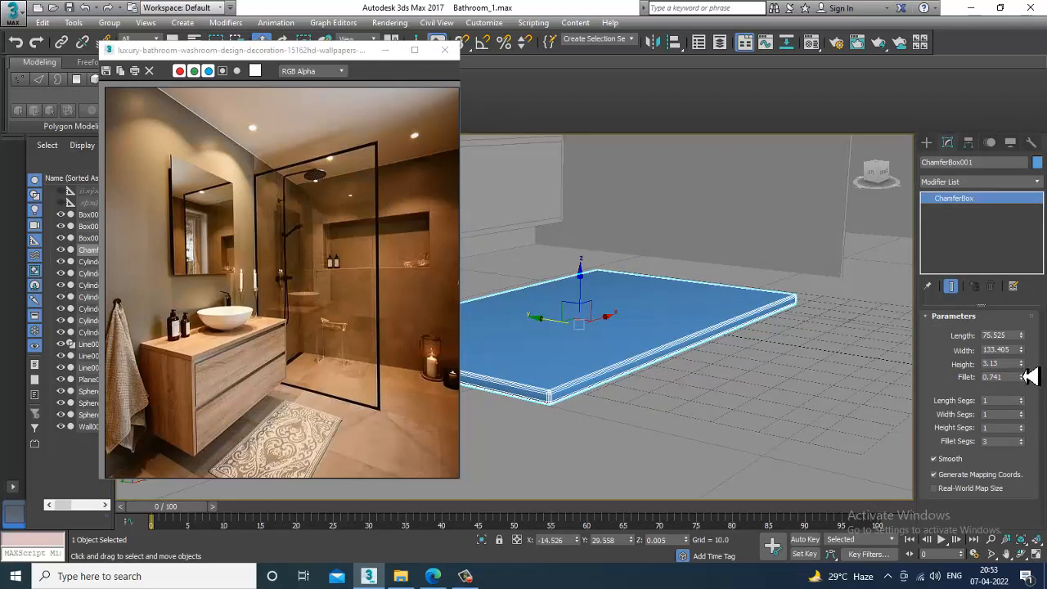
pyautogui.moveTo(1030, 376); pyautogui.dragTo(1030, 416)
pyautogui.moveTo(1022, 367); pyautogui.dragTo(1037, 413)
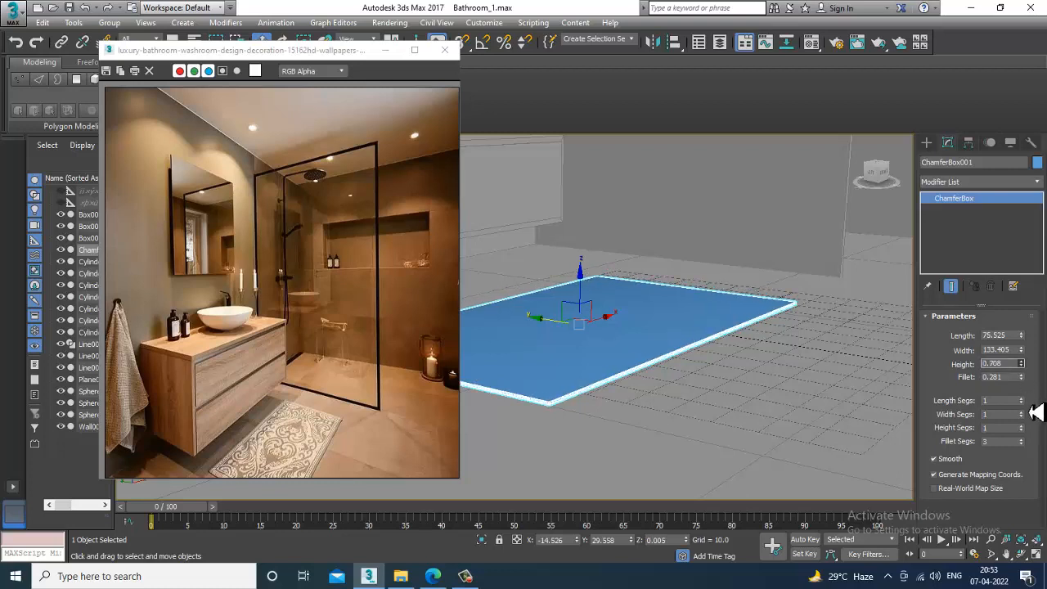
# Convert the thin rug box to an Editable Poly.
pyautogui.rightClick(695, 323)
pyautogui.moveTo(773, 461)
pyautogui.click(910, 479)
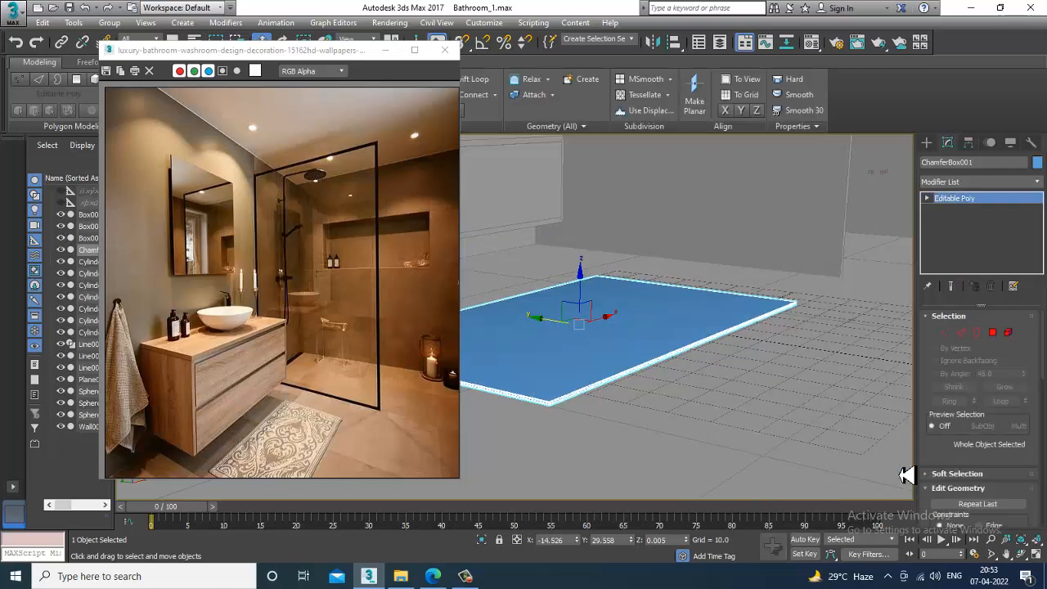
# Narrow the rug by scaling it along its short side, and move it toward the vanity to Y 32.82.
pyautogui.keyDown('alt'); pyautogui.moveTo(736, 368); pyautogui.dragTo(652, 364, button='middle'); pyautogui.keyUp('alt')
pyautogui.press('r')
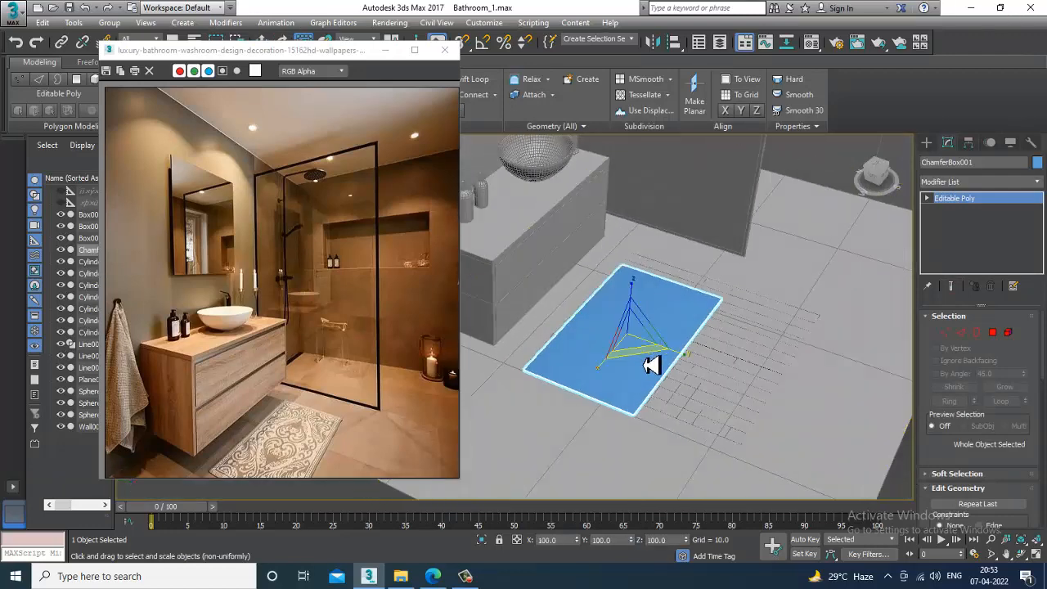
pyautogui.press('w')
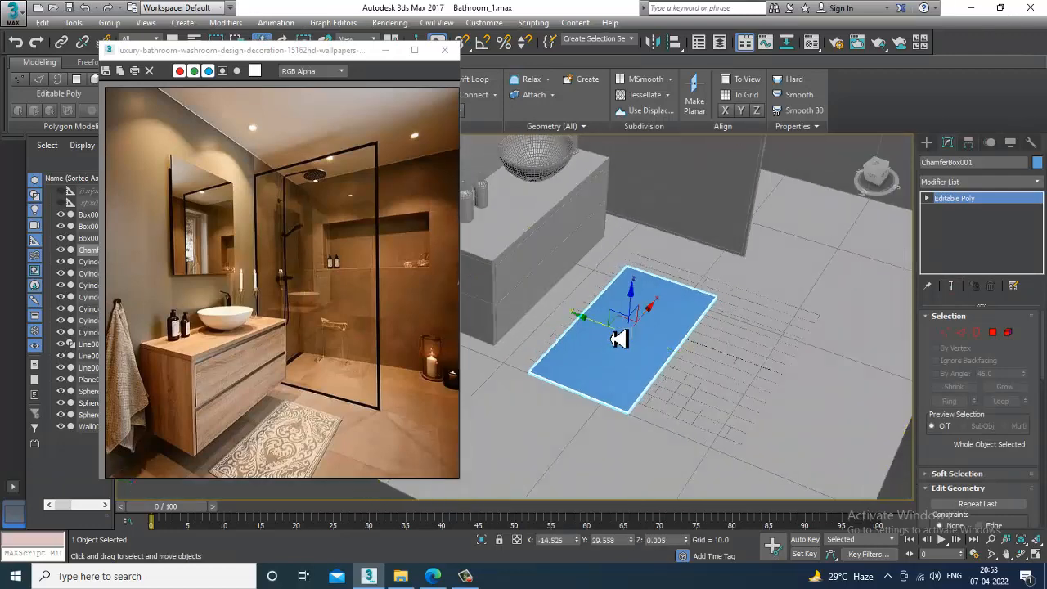
pyautogui.moveTo(614, 335); pyautogui.dragTo(610, 335)
# In the Front view, draw a curved open Line profile beside the vanity, ending at floor level with a short base segment.
pyautogui.moveTo(638, 347)
pyautogui.keyDown('alt'); pyautogui.mouseDown(button='middle')
pyautogui.moveTo(610, 343)
pyautogui.moveTo(630, 334)
pyautogui.mouseUp(button='middle'); pyautogui.keyUp('alt')
pyautogui.keyDown('alt'); pyautogui.moveTo(538, 327); pyautogui.dragTo(701, 311, button='middle'); pyautogui.keyUp('alt')
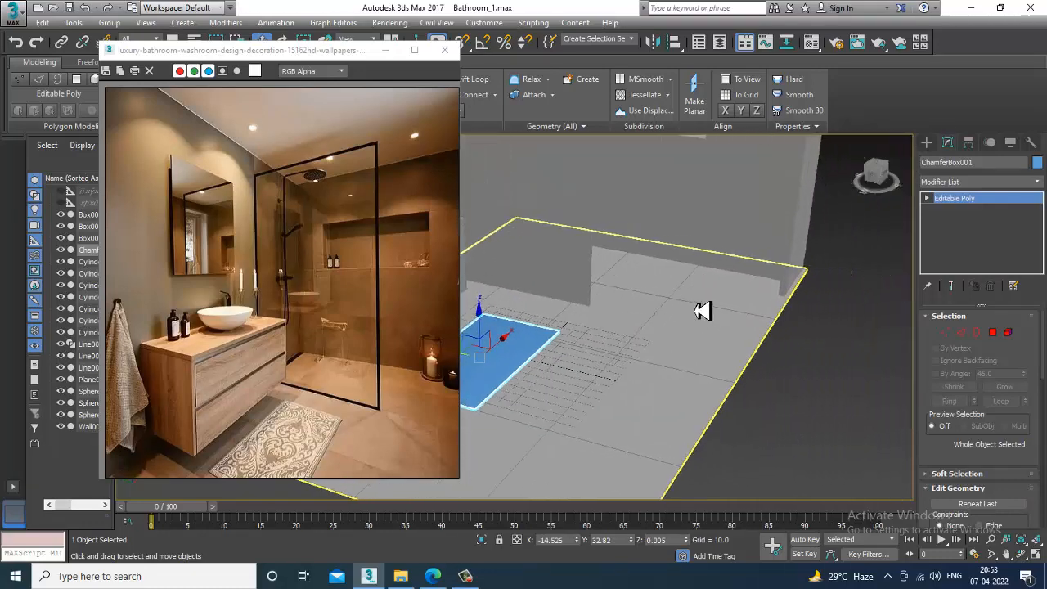
pyautogui.scroll(2, 423, 361)
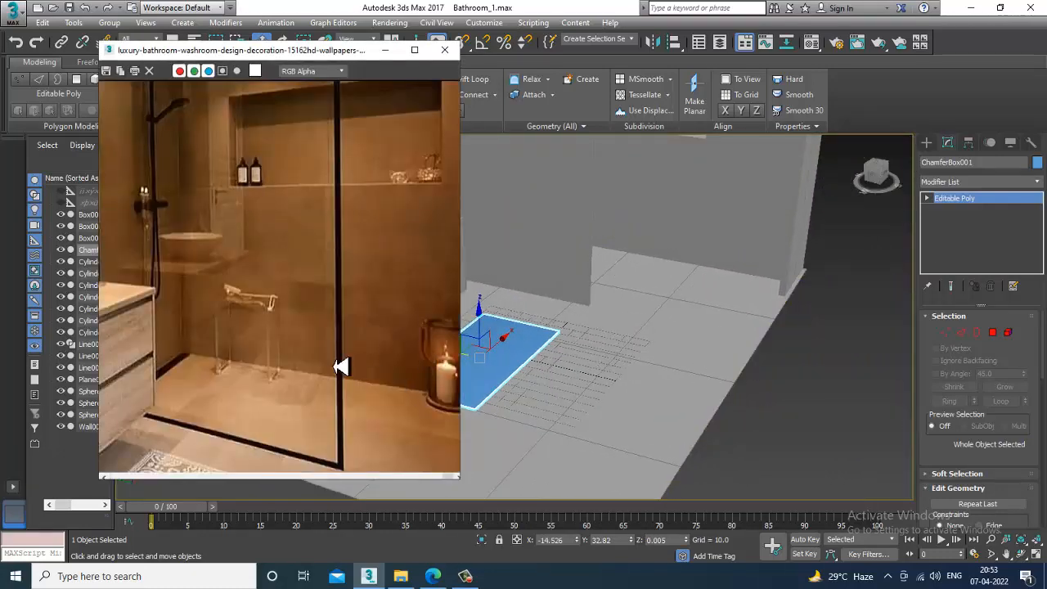
pyautogui.moveTo(341, 366); pyautogui.dragTo(353, 360, button='middle')
pyautogui.keyDown('alt'); pyautogui.moveTo(801, 342); pyautogui.dragTo(754, 346, button='middle'); pyautogui.keyUp('alt')
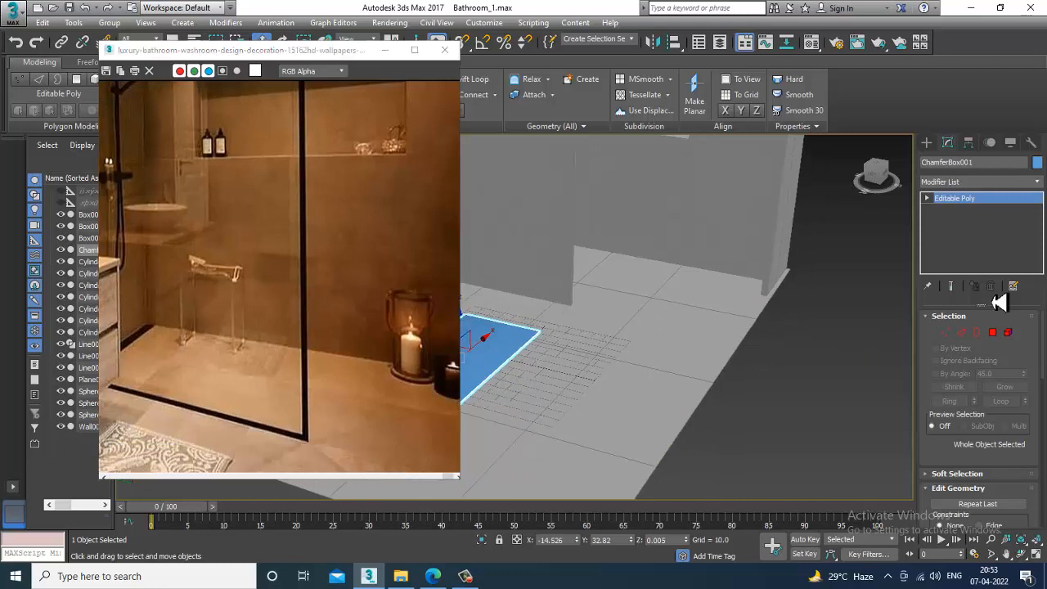
pyautogui.click(929, 145)
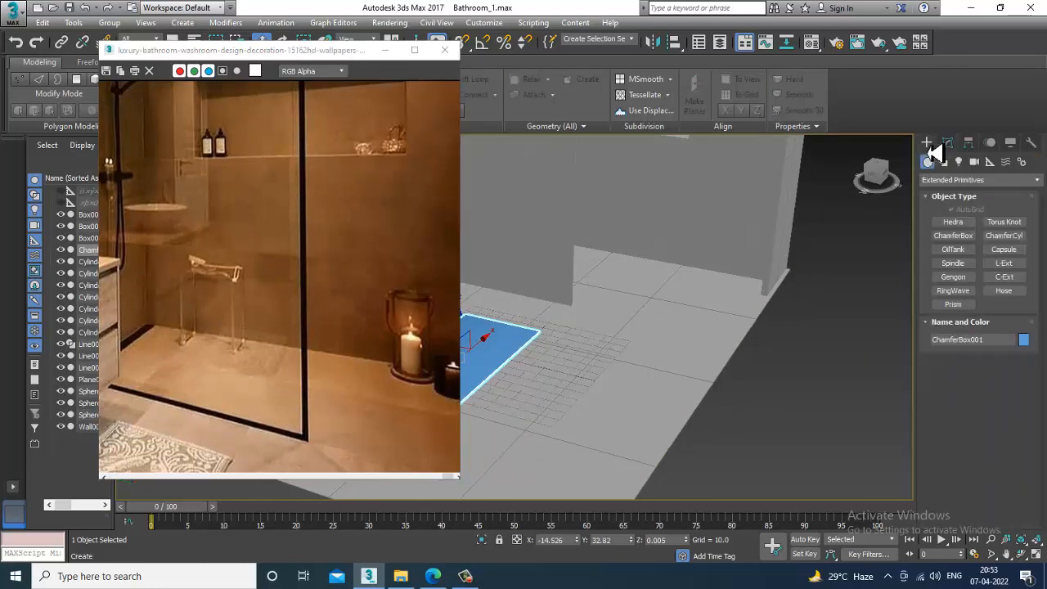
pyautogui.hotkey('alt', 'w')
pyautogui.moveTo(766, 278); pyautogui.dragTo(738, 256, button='middle')
pyautogui.hotkey('alt', 'w')
pyautogui.scroll(2, 735, 256)
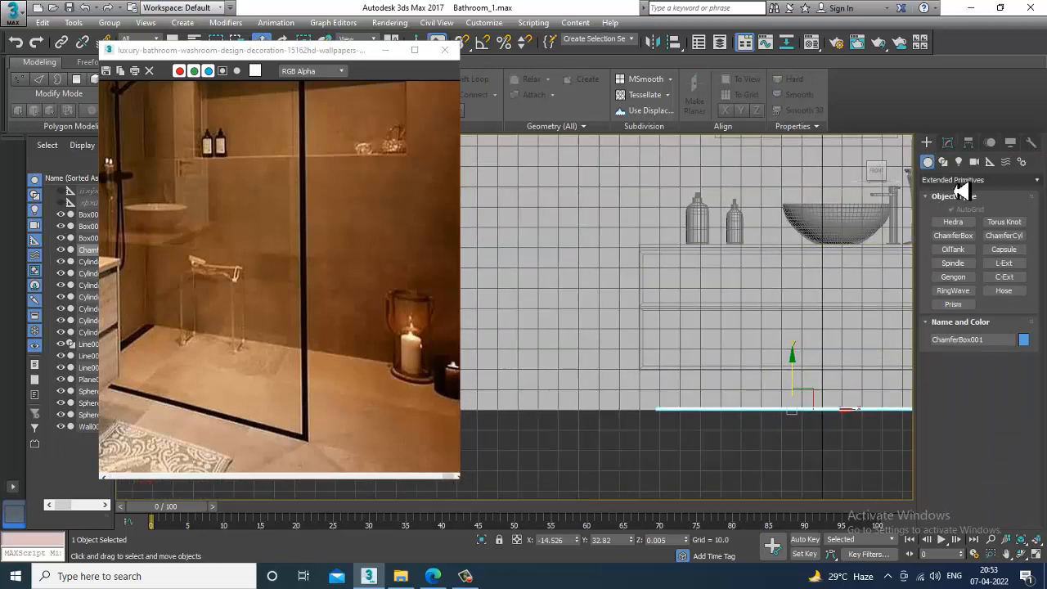
pyautogui.click(943, 161)
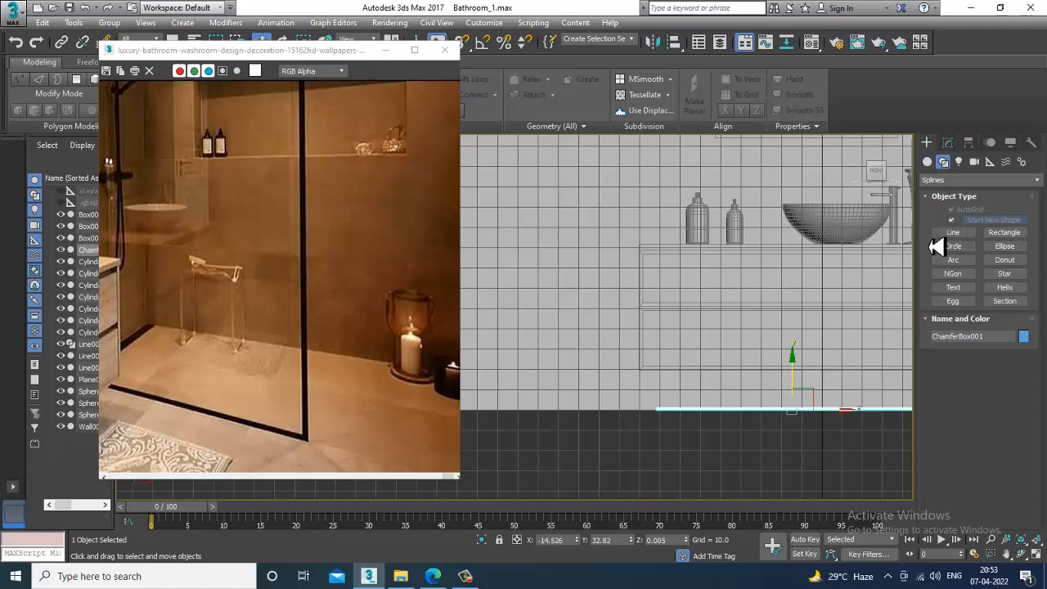
pyautogui.click(953, 232)
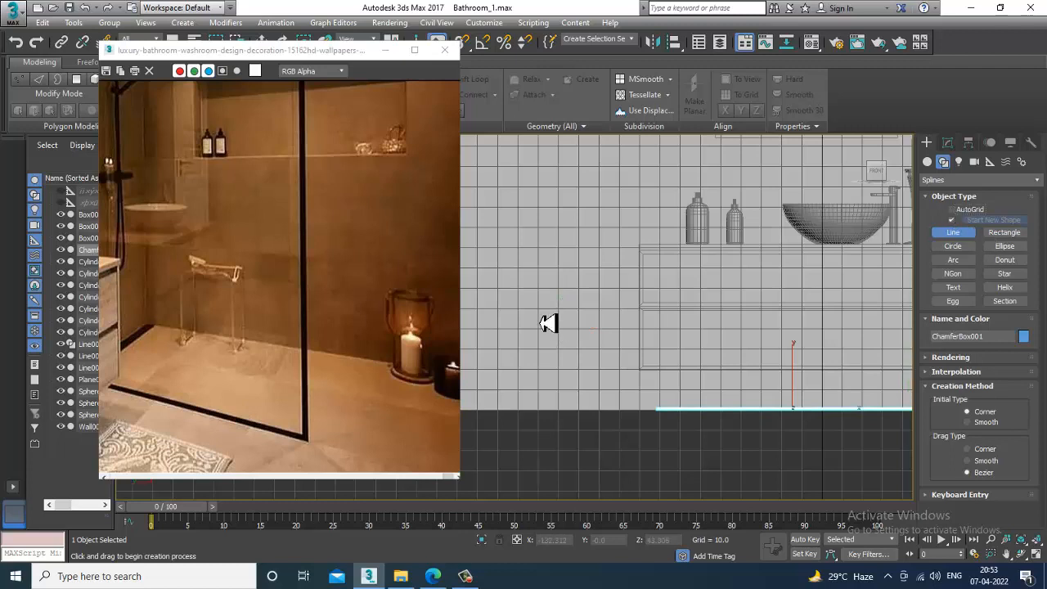
pyautogui.click(549, 303)
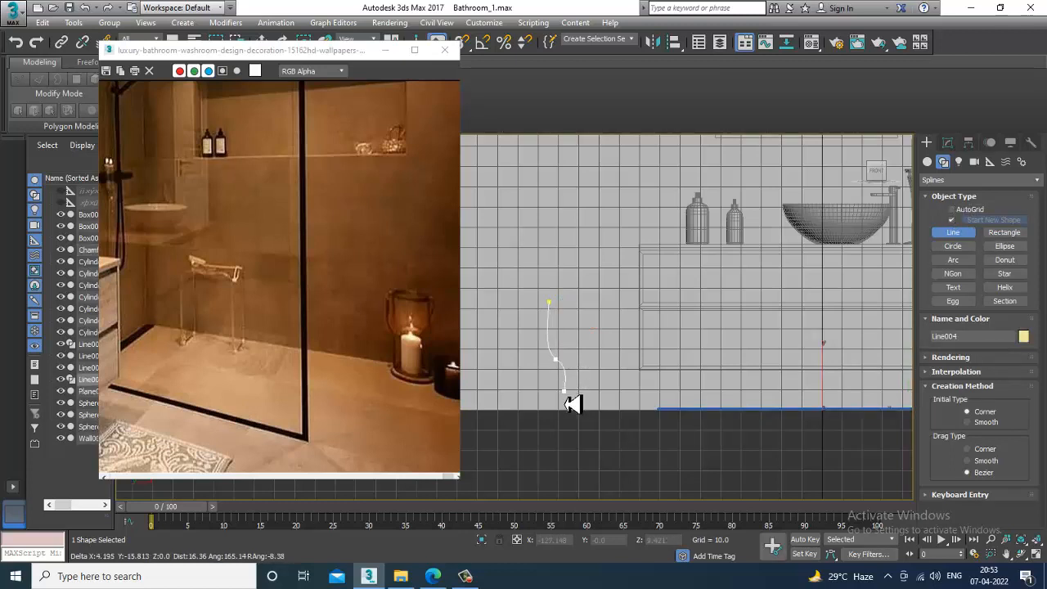
pyautogui.click(566, 413)
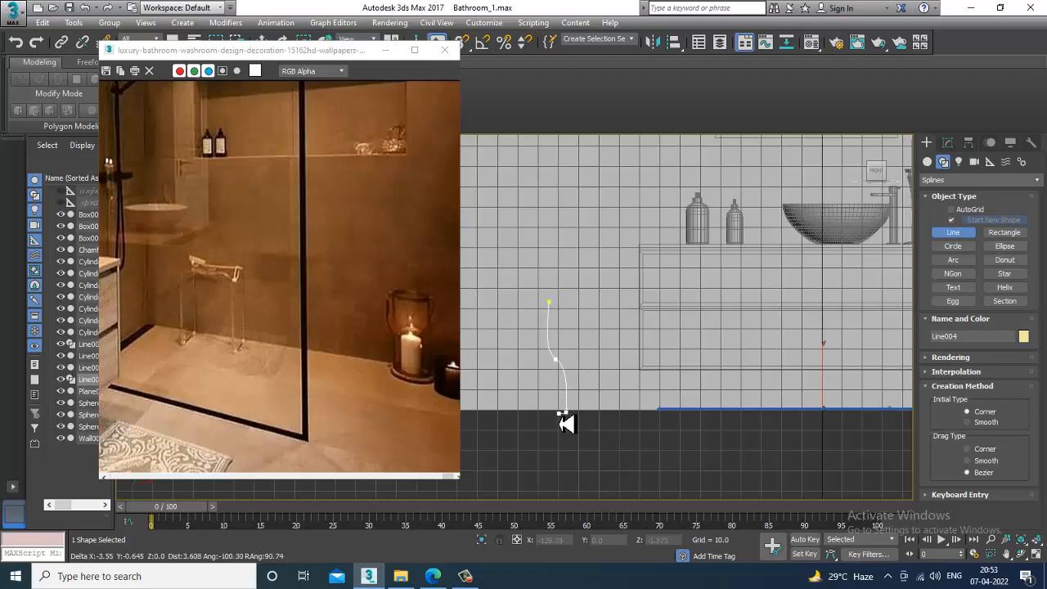
pyautogui.click(558, 414)
pyautogui.rightClick(558, 414)
pyautogui.rightClick(587, 379)
pyautogui.scroll(2, 596, 388)
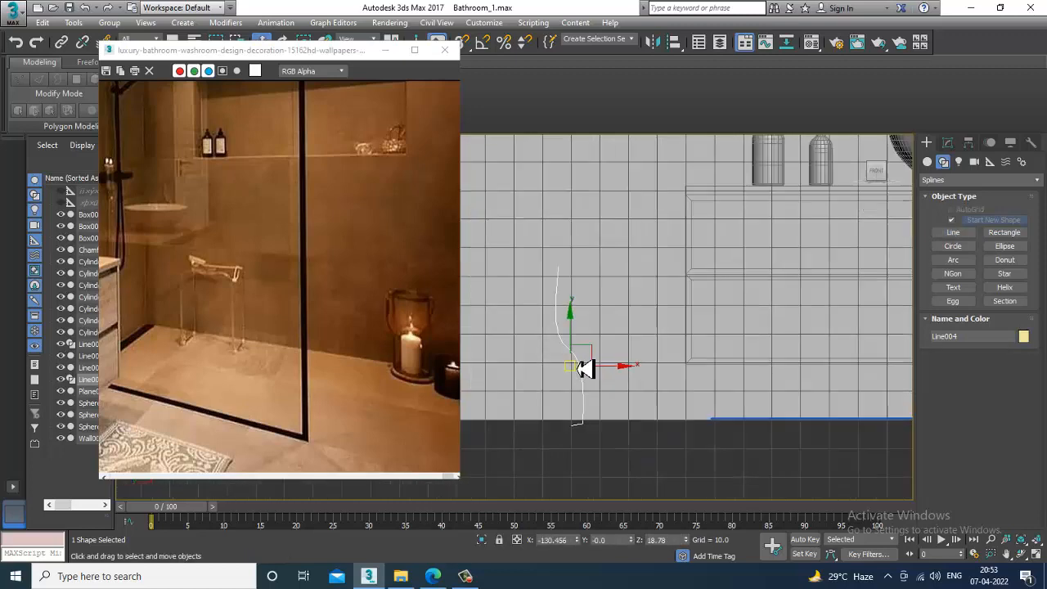
# Apply a Lathe modifier to the curved profile and align its axis to Max.
pyautogui.press('1')
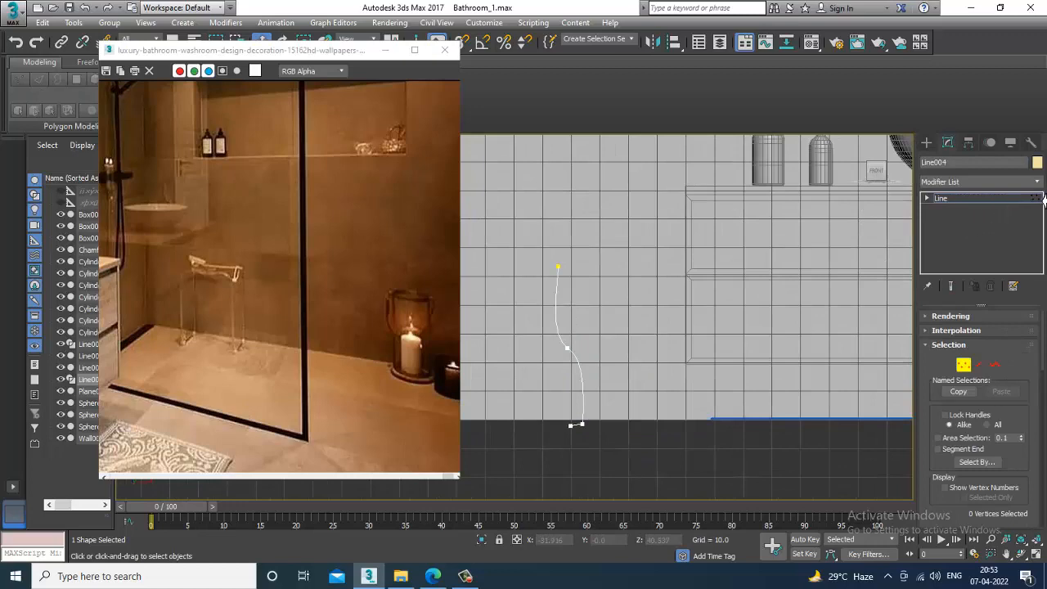
pyautogui.click(1013, 181)
pyautogui.press('l')
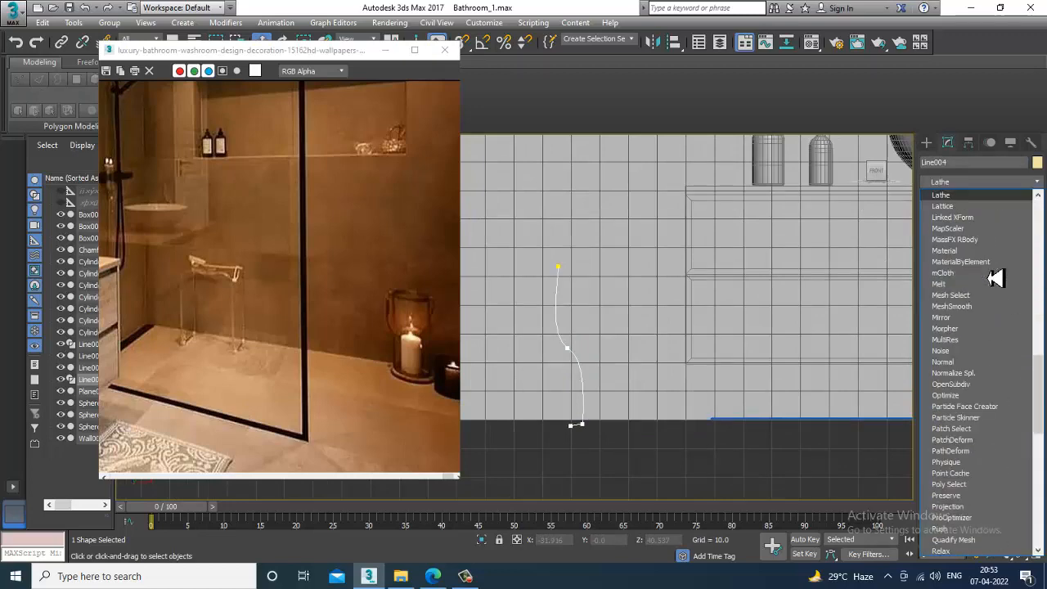
pyautogui.press('Return')
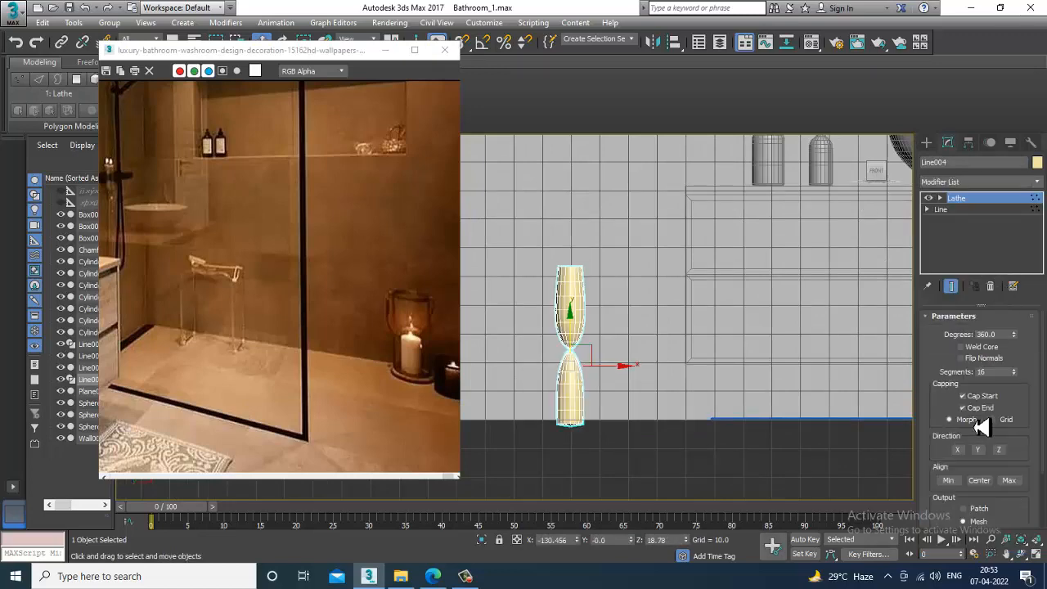
pyautogui.click(1008, 480)
# With the lathed result shown in wireframe, move the profile's neck vertex and two bottom vertices outward to widen the stem and base.
pyautogui.scroll(2, 649, 358)
pyautogui.scroll(2, 629, 341)
pyautogui.moveTo(649, 359); pyautogui.dragTo(633, 327, button='middle')
pyautogui.press('1')
pyautogui.moveTo(595, 361); pyautogui.dragTo(624, 348, button='middle')
pyautogui.moveTo(625, 300); pyautogui.dragTo(629, 307, button='middle')
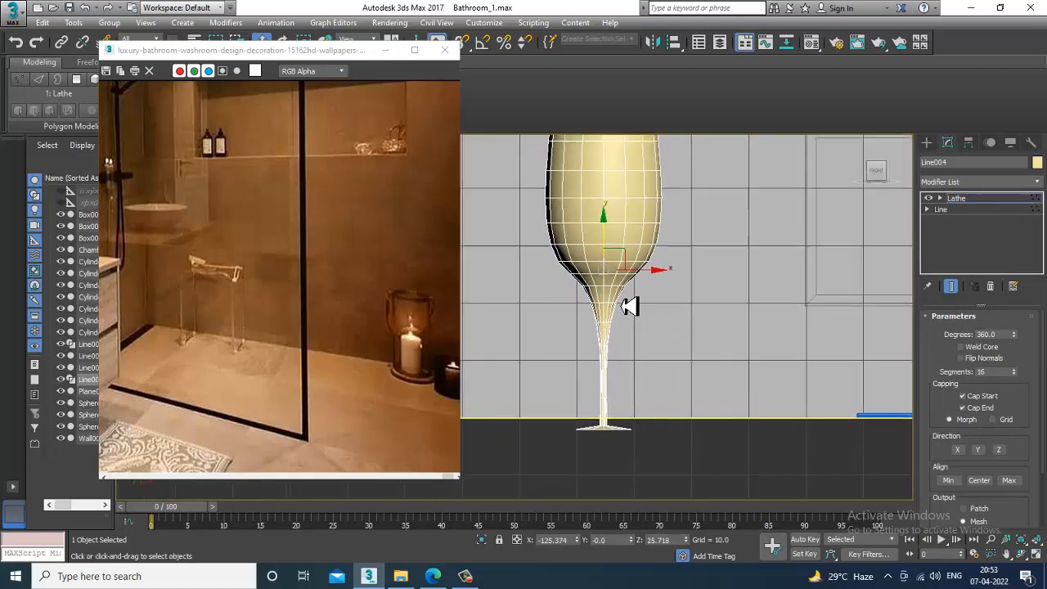
pyautogui.press('F3')
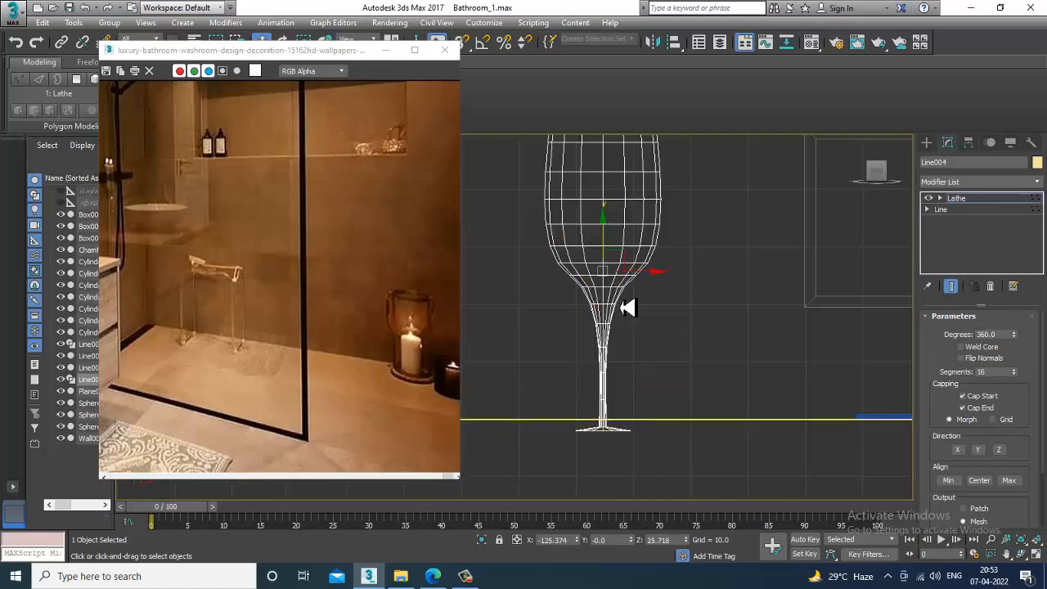
pyautogui.click(928, 209)
pyautogui.click(951, 220)
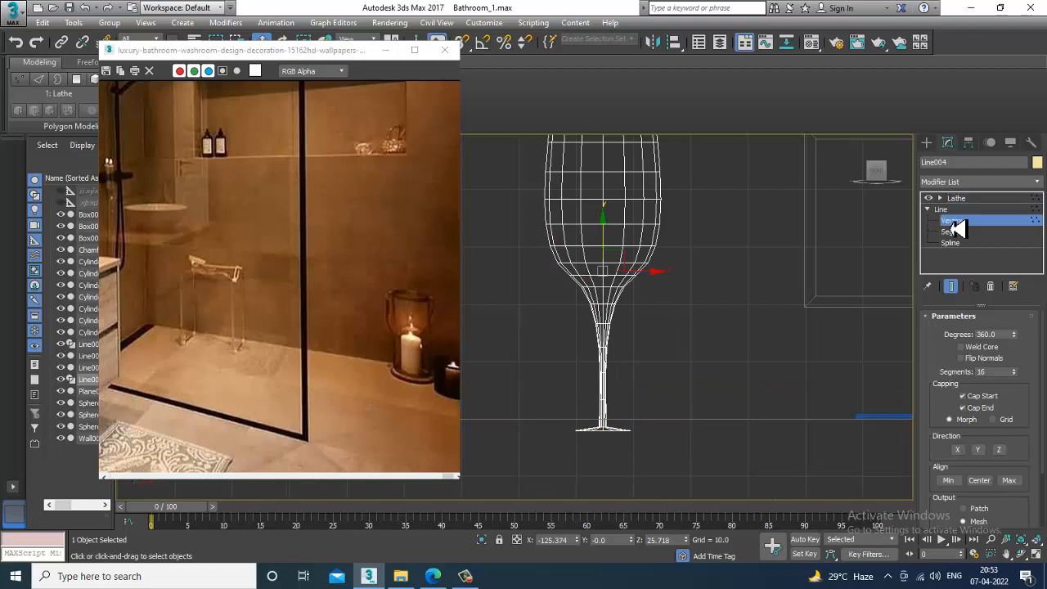
pyautogui.click(951, 286)
pyautogui.click(569, 276)
pyautogui.moveTo(613, 281)
pyautogui.mouseDown()
pyautogui.moveTo(595, 286)
pyautogui.moveTo(605, 287)
pyautogui.mouseUp()
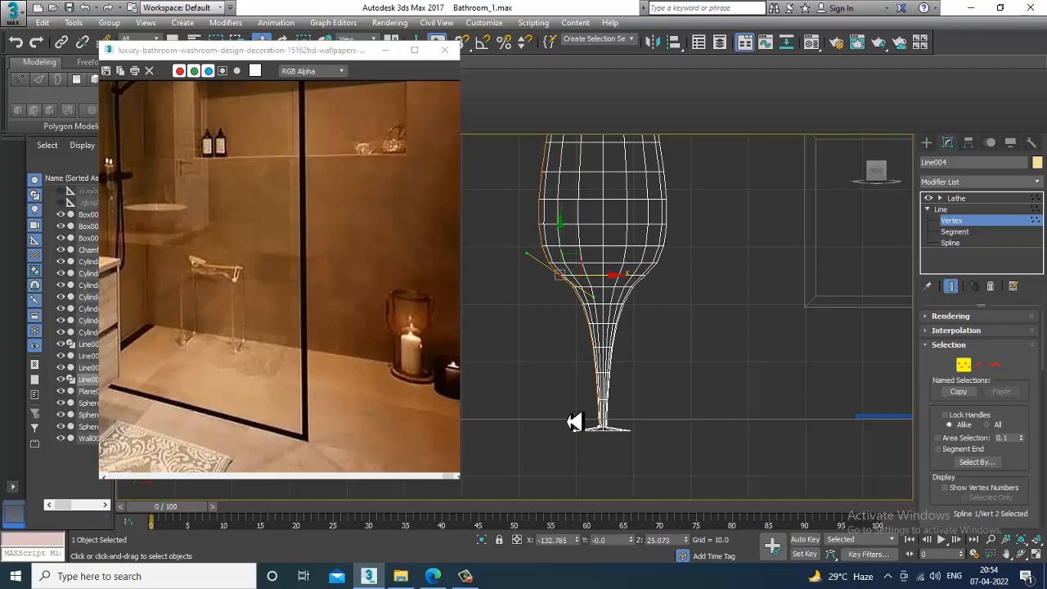
pyautogui.moveTo(601, 440); pyautogui.dragTo(593, 409)
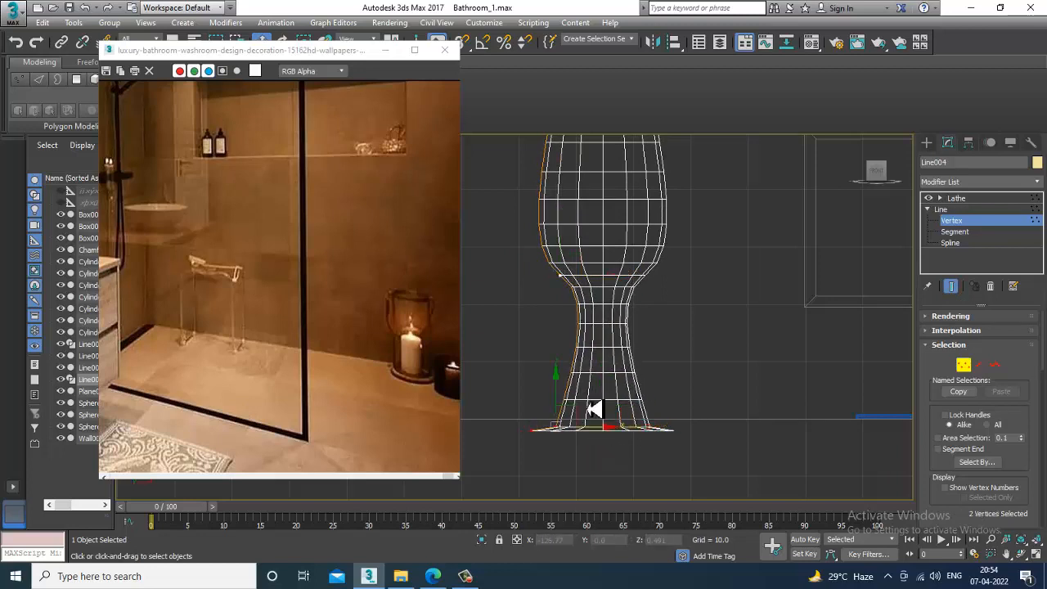
# Refine the profile with a new vertex midway down the stem and move it outward to fill out the lower body.
pyautogui.rightClick(579, 342)
pyautogui.click(548, 384)
pyautogui.click(579, 333)
pyautogui.press('w')
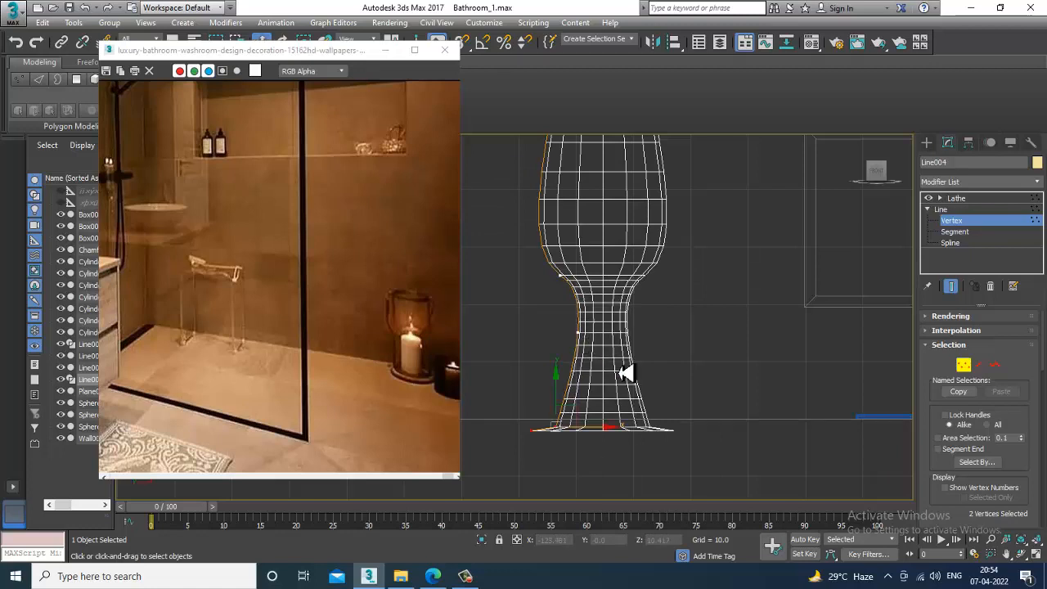
pyautogui.press('1')
pyautogui.press('1')
pyautogui.moveTo(559, 352); pyautogui.dragTo(592, 305)
pyautogui.click(554, 334)
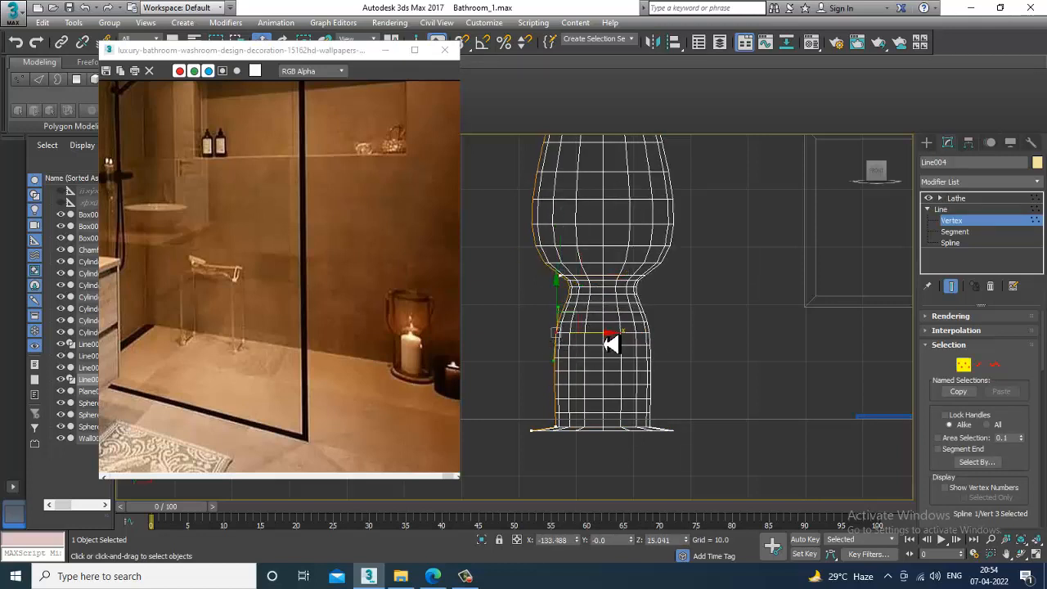
pyautogui.moveTo(612, 345); pyautogui.dragTo(605, 341)
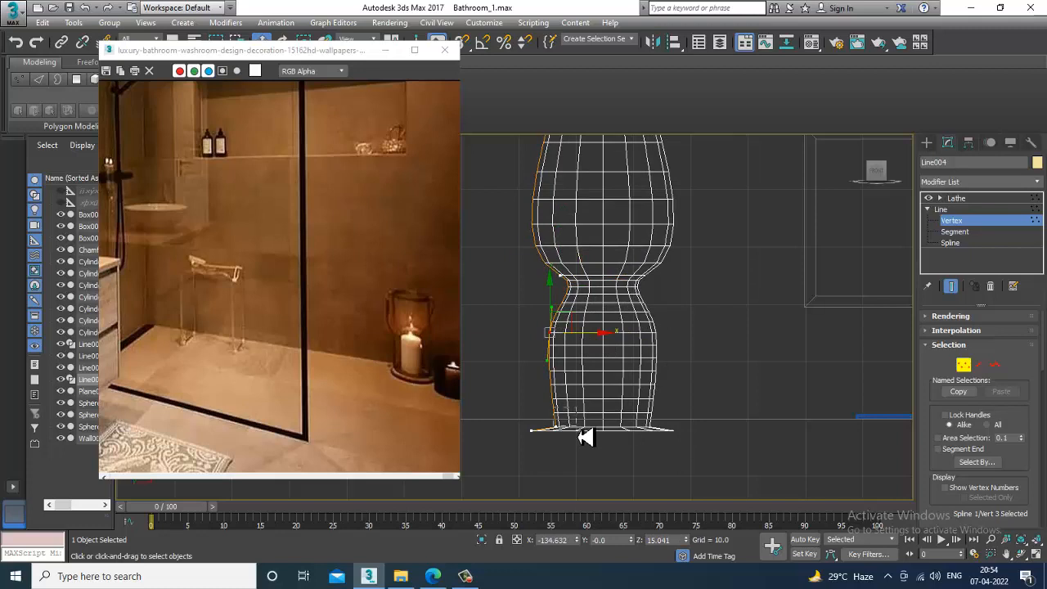
# Move the lower body's bottom corner vertex outward, and shift the rim vertex outward and up to widen the opening.
pyautogui.moveTo(579, 437); pyautogui.dragTo(580, 435)
pyautogui.moveTo(671, 313); pyautogui.dragTo(662, 370, button='middle')
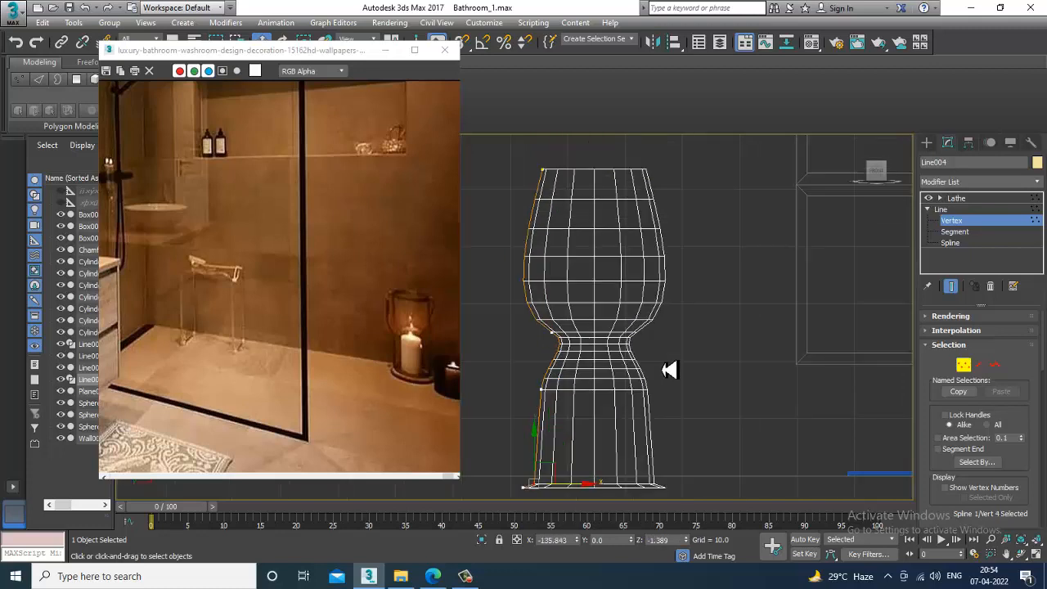
pyautogui.scroll(-3, 670, 369)
pyautogui.click(583, 248)
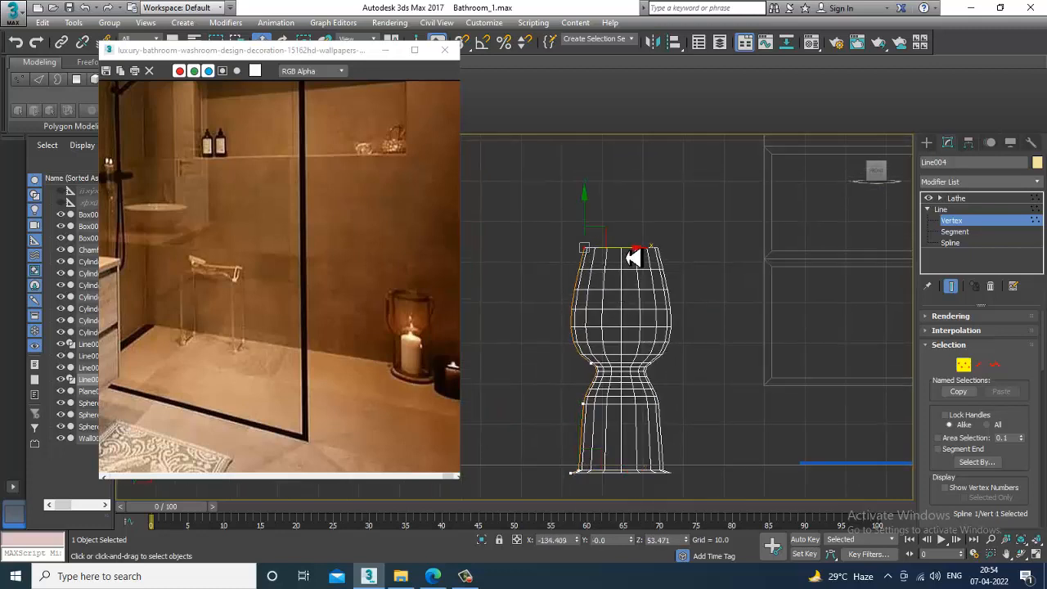
pyautogui.moveTo(634, 258); pyautogui.dragTo(571, 212)
pyautogui.moveTo(668, 412); pyautogui.dragTo(667, 395, button='middle')
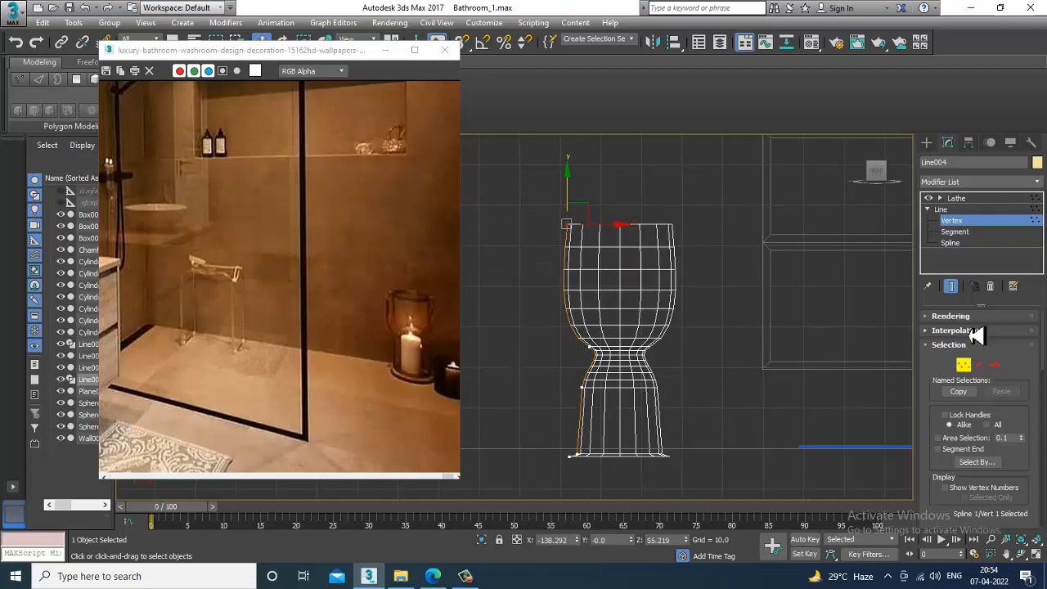
# Return to the Lathe level and scale the lathed vessel down in the perspective view.
pyautogui.click(957, 199)
pyautogui.hotkey('alt', 'w')
pyautogui.rightClick(641, 423)
pyautogui.hotkey('alt', 'w')
pyautogui.scroll(-4, 655, 420)
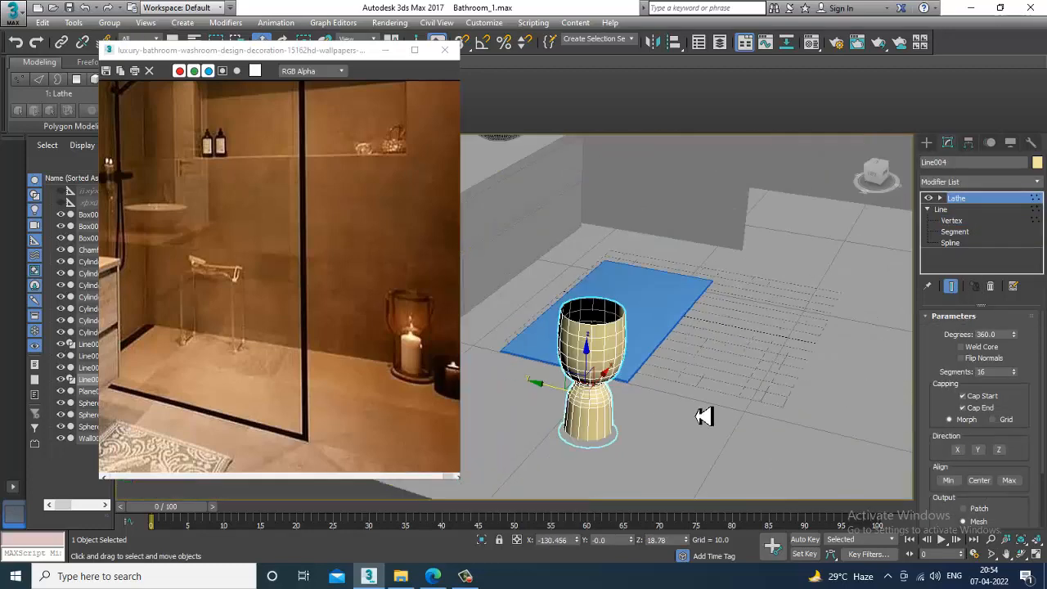
pyautogui.keyDown('alt'); pyautogui.moveTo(697, 416); pyautogui.dragTo(600, 346, button='middle'); pyautogui.keyUp('alt')
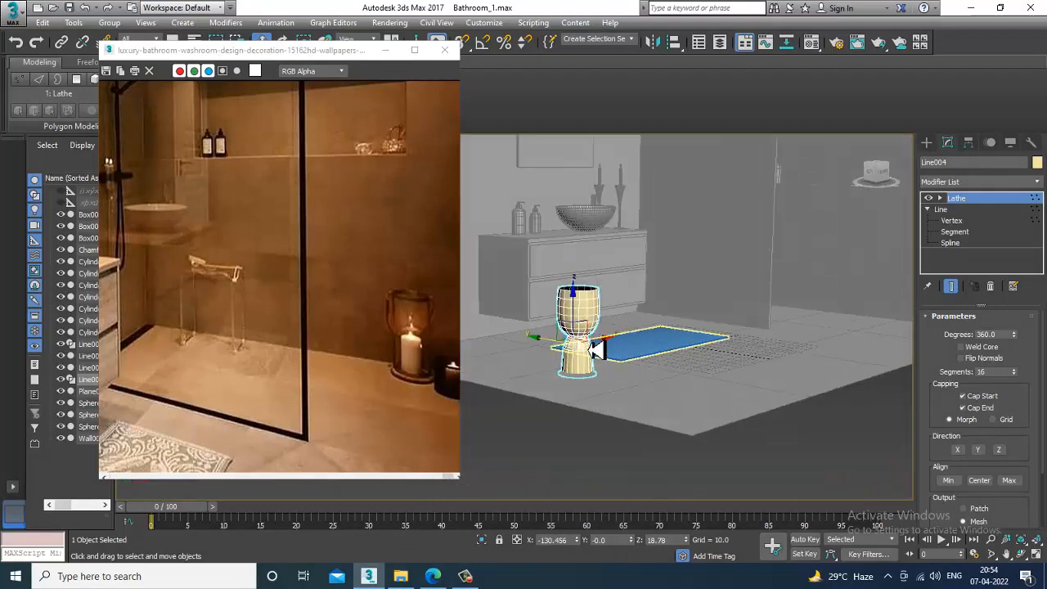
pyautogui.press('r')
pyautogui.moveTo(581, 349); pyautogui.dragTo(612, 373)
pyautogui.keyDown('alt'); pyautogui.moveTo(612, 374); pyautogui.dragTo(630, 355, button='middle'); pyautogui.keyUp('alt')
pyautogui.press('w')
pyautogui.scroll(-4, 628, 355)
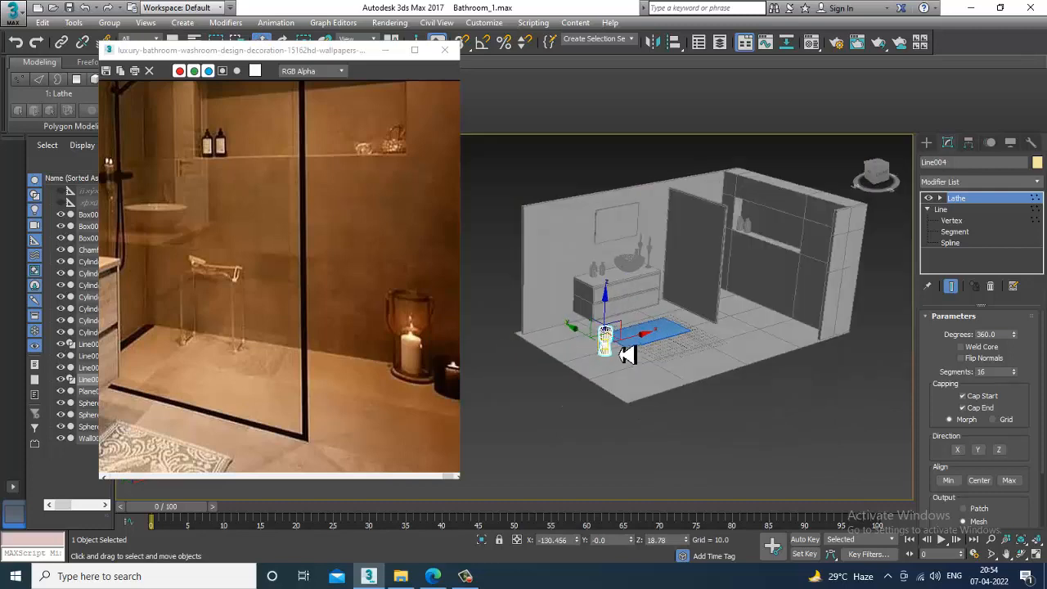
# Move the lathed vessel across the floor to the far side of the room, near the end of the shower's back wall.
pyautogui.moveTo(637, 338); pyautogui.dragTo(783, 336)
pyautogui.keyDown('alt'); pyautogui.moveTo(782, 336); pyautogui.dragTo(810, 329, button='middle'); pyautogui.keyUp('alt')
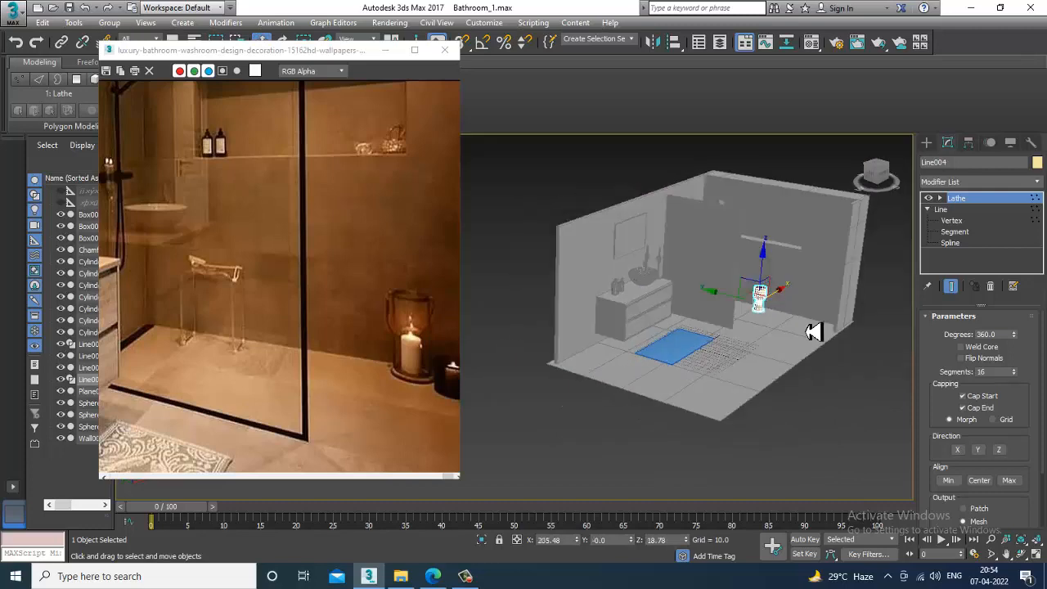
pyautogui.scroll(5, 781, 317)
pyautogui.keyDown('alt'); pyautogui.moveTo(753, 307); pyautogui.dragTo(751, 316, button='middle'); pyautogui.keyUp('alt')
pyautogui.moveTo(421, 411); pyautogui.dragTo(370, 373, button='middle')
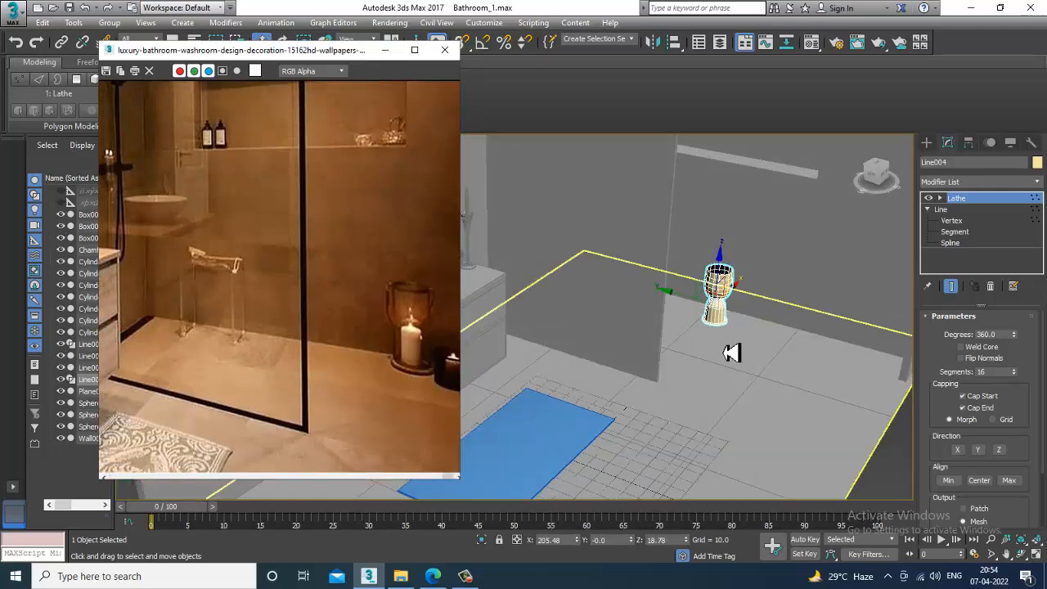
pyautogui.moveTo(693, 299); pyautogui.dragTo(827, 349)
pyautogui.keyDown('alt'); pyautogui.moveTo(828, 348); pyautogui.dragTo(651, 373, button='middle'); pyautogui.keyUp('alt')
# Change the vessel's object color to one of the grey custom colors.
pyautogui.click(1038, 163)
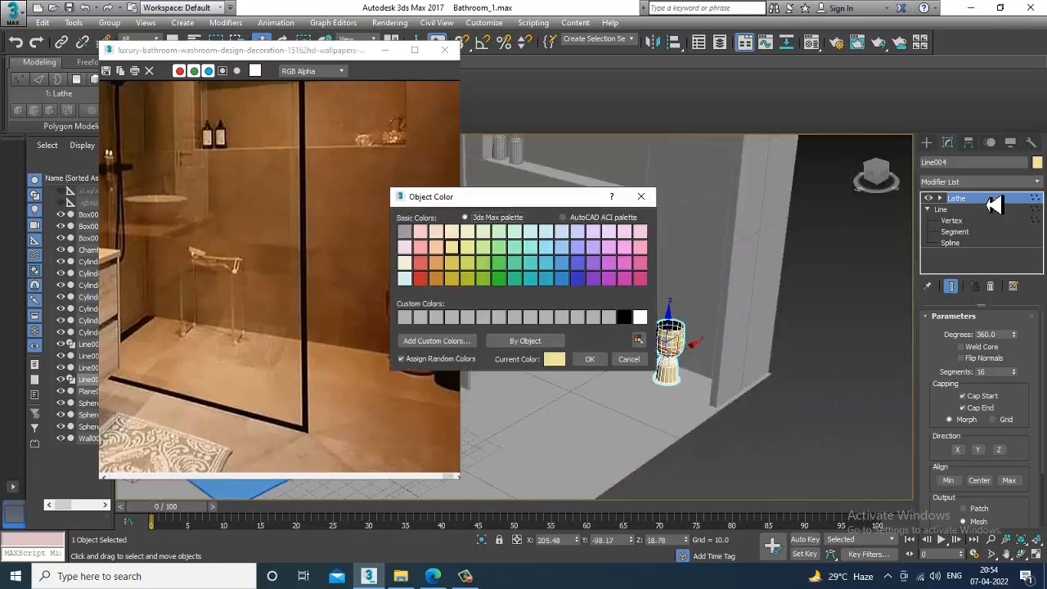
pyautogui.click(612, 320)
pyautogui.click(596, 361)
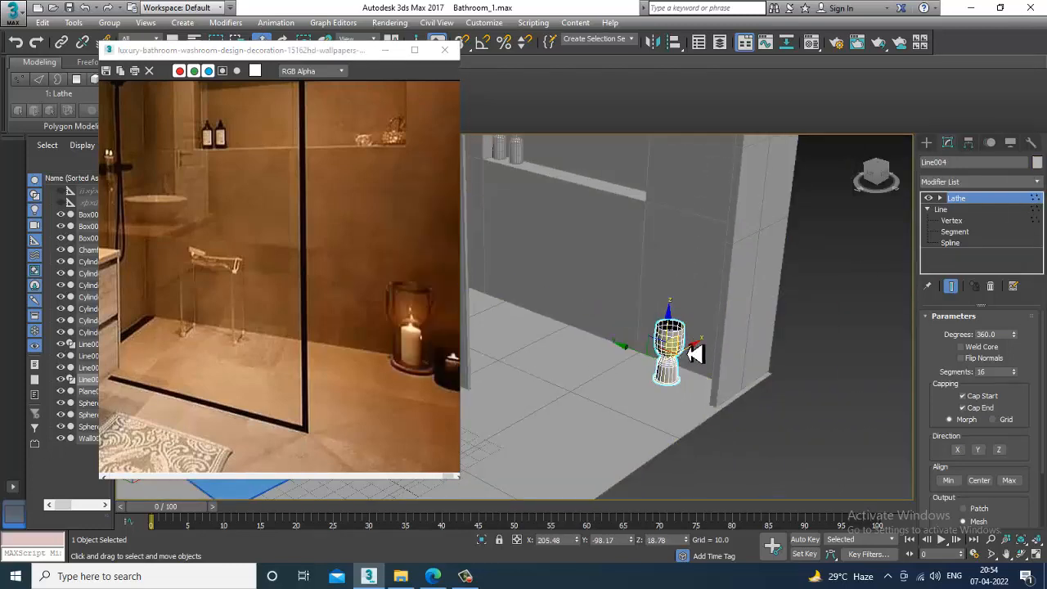
# Move the vessel along X to about 213.6, close to the wall, and lower it to about Z 14.96 to rest on the floor.
pyautogui.moveTo(692, 352)
pyautogui.mouseDown()
pyautogui.moveTo(706, 347)
pyautogui.moveTo(695, 360)
pyautogui.mouseUp()
pyautogui.scroll(5, 684, 367)
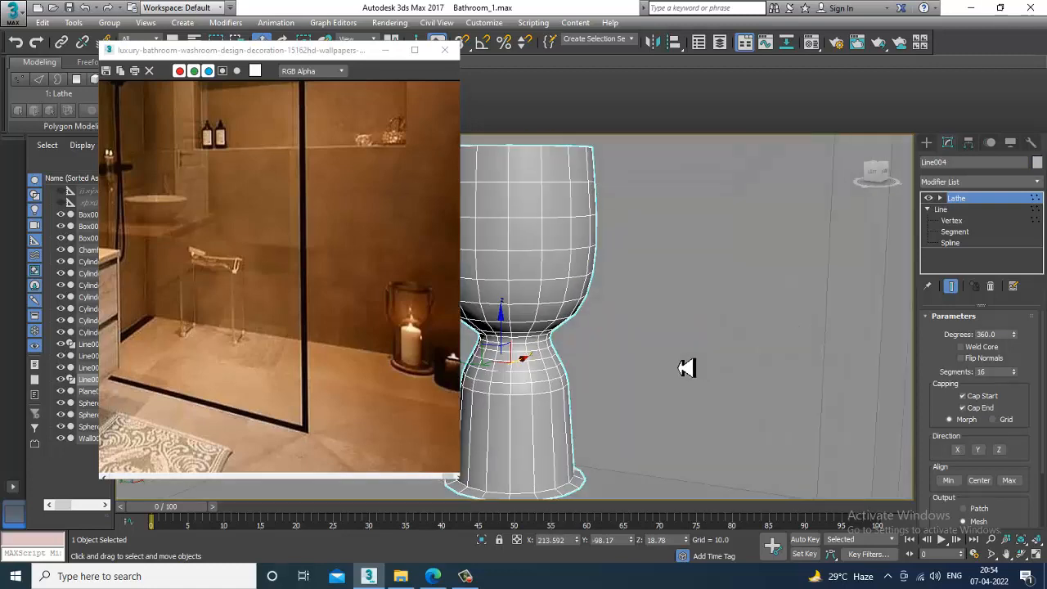
pyautogui.keyDown('alt'); pyautogui.moveTo(611, 334); pyautogui.dragTo(666, 276, button='middle'); pyautogui.keyUp('alt')
pyautogui.moveTo(594, 226); pyautogui.dragTo(615, 266)
pyautogui.keyDown('alt'); pyautogui.moveTo(645, 281); pyautogui.dragTo(683, 351, button='middle'); pyautogui.keyUp('alt')
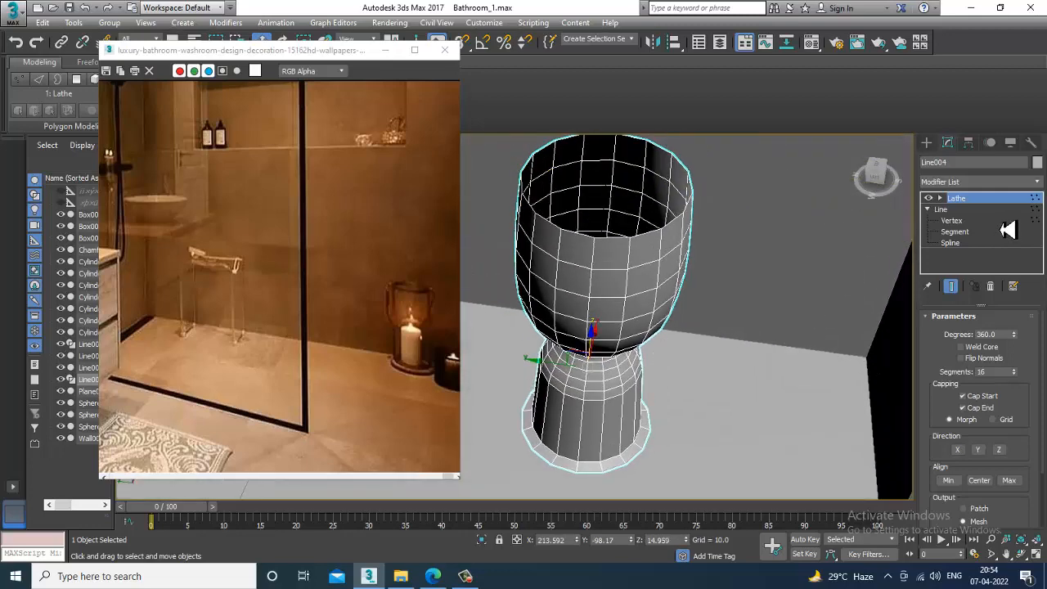
# Add a Shell modifier to the lathed vessel to give its wall thickness.
pyautogui.click(973, 181)
pyautogui.write('sh')
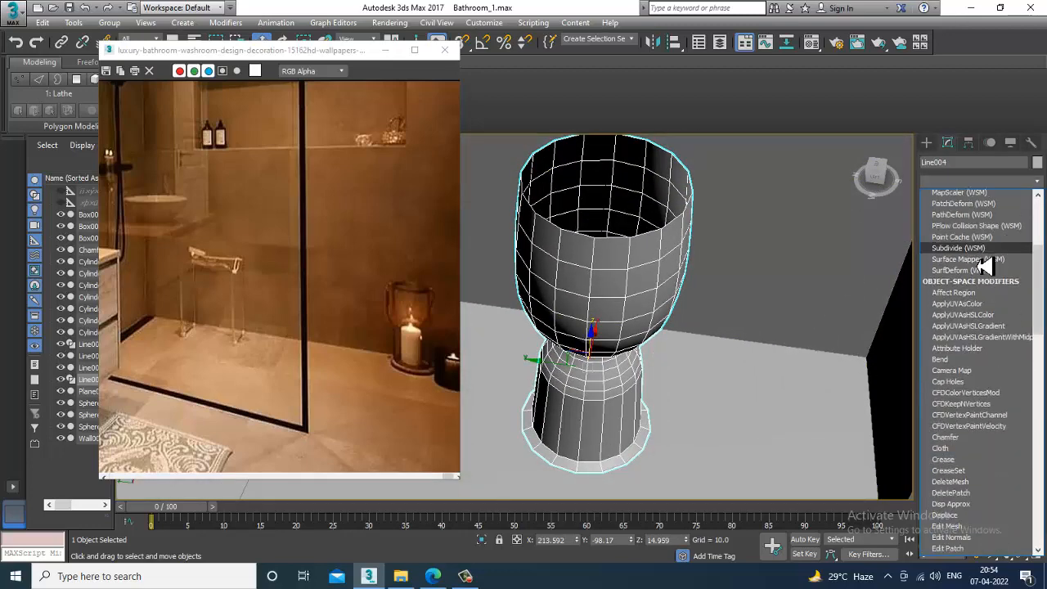
pyautogui.press('Return')
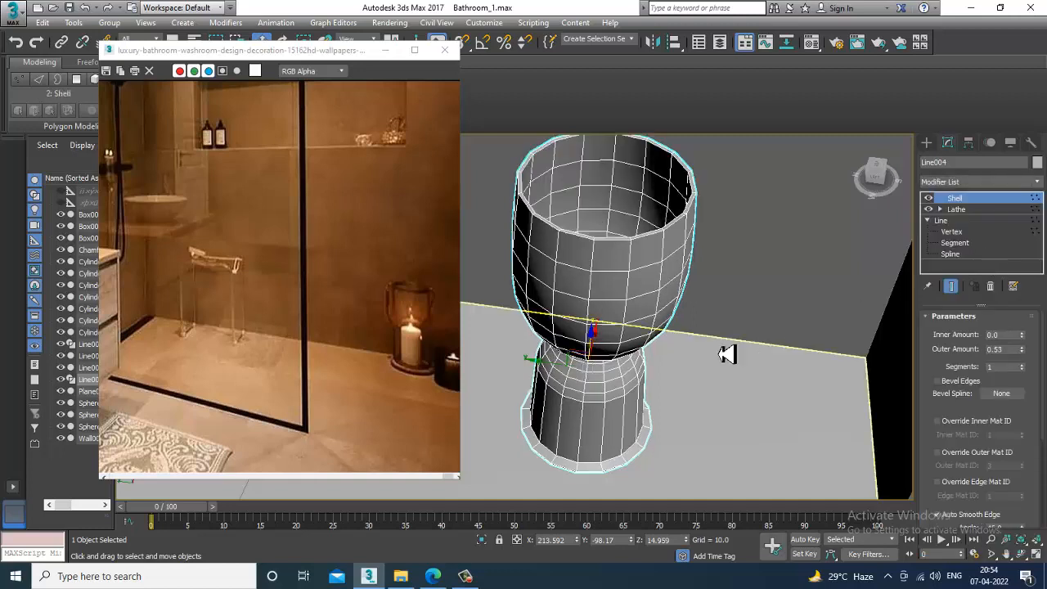
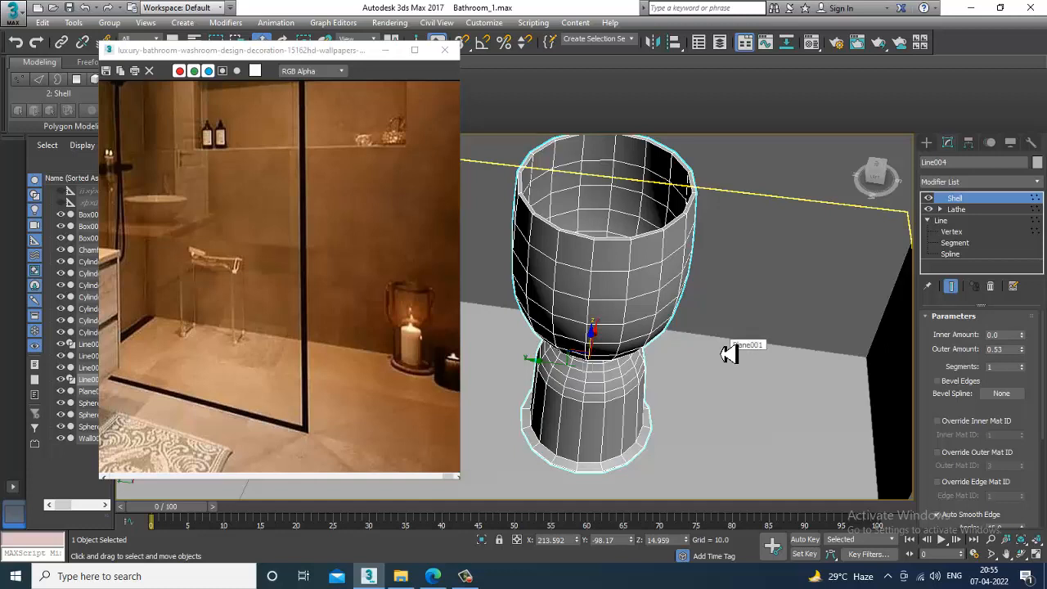
# Create a standard cylinder centred inside the vessel in the top view, with a radius of about 2.875 and a height of about 6.9.
pyautogui.click(927, 144)
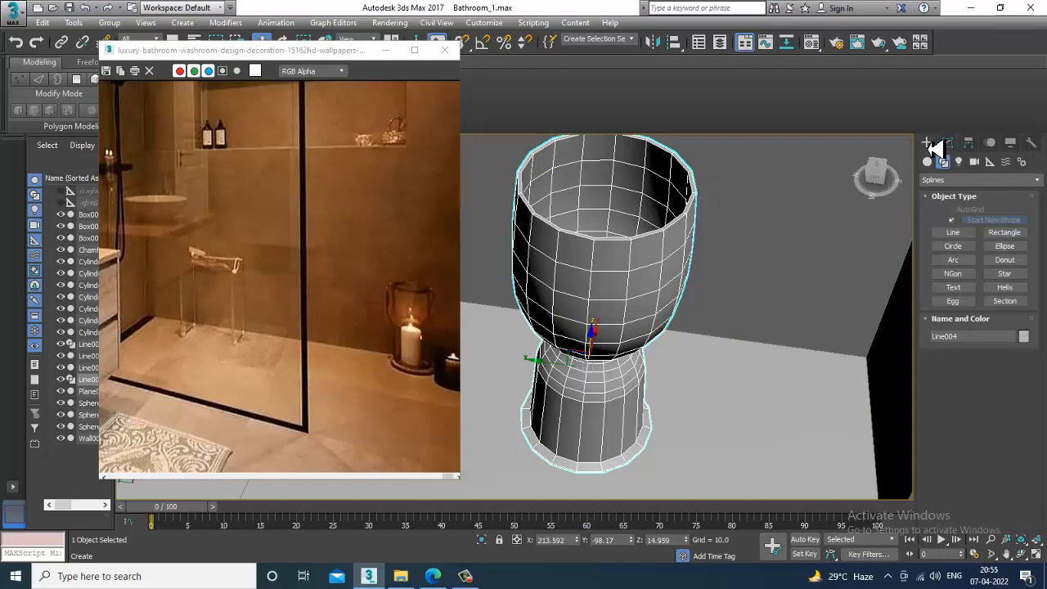
pyautogui.keyDown('alt'); pyautogui.moveTo(705, 435); pyautogui.dragTo(720, 407, button='middle'); pyautogui.keyUp('alt')
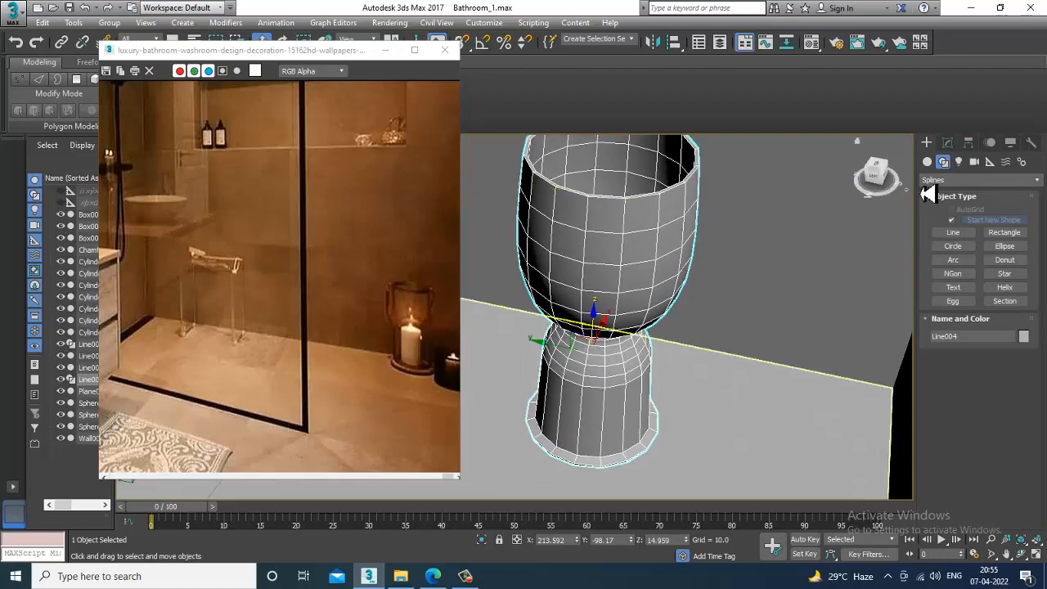
pyautogui.click(928, 162)
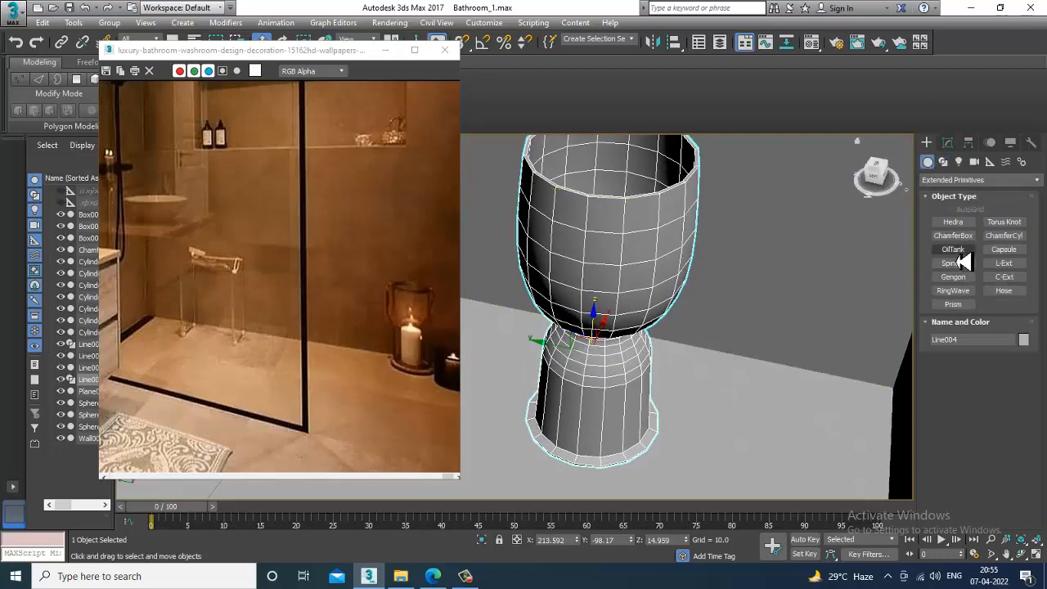
pyautogui.click(974, 180)
pyautogui.click(964, 189)
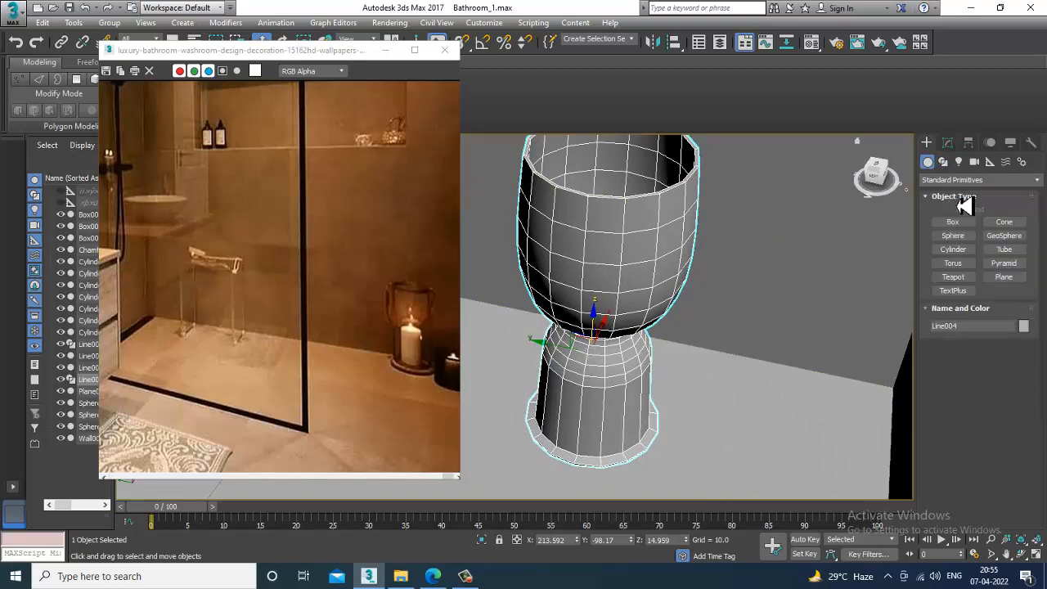
pyautogui.click(953, 248)
pyautogui.hotkey('alt', 'w')
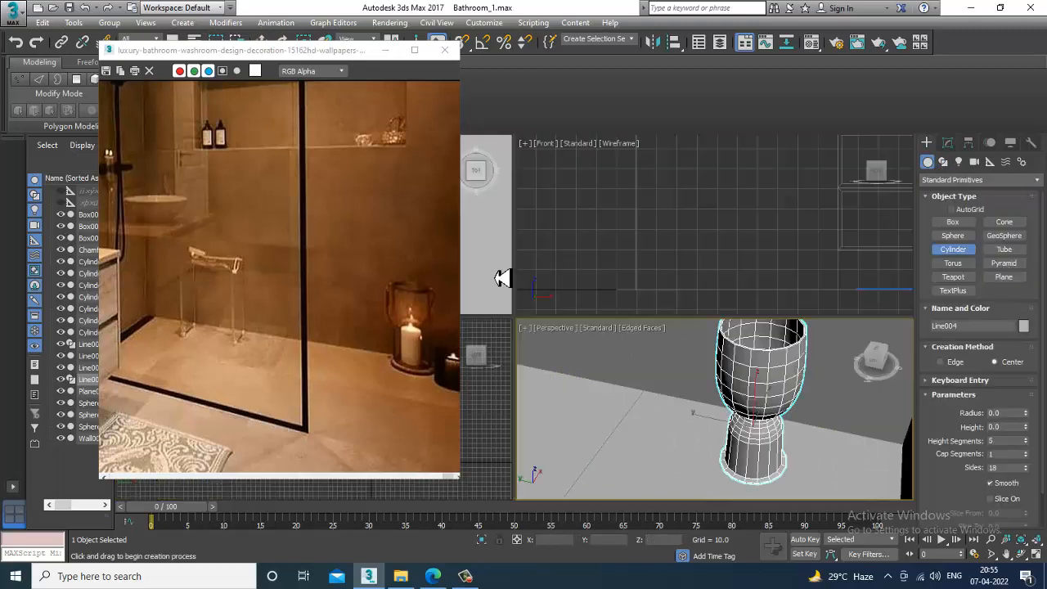
pyautogui.hotkey('alt', 'w')
pyautogui.scroll(5, 556, 311)
pyautogui.moveTo(570, 305); pyautogui.dragTo(603, 341)
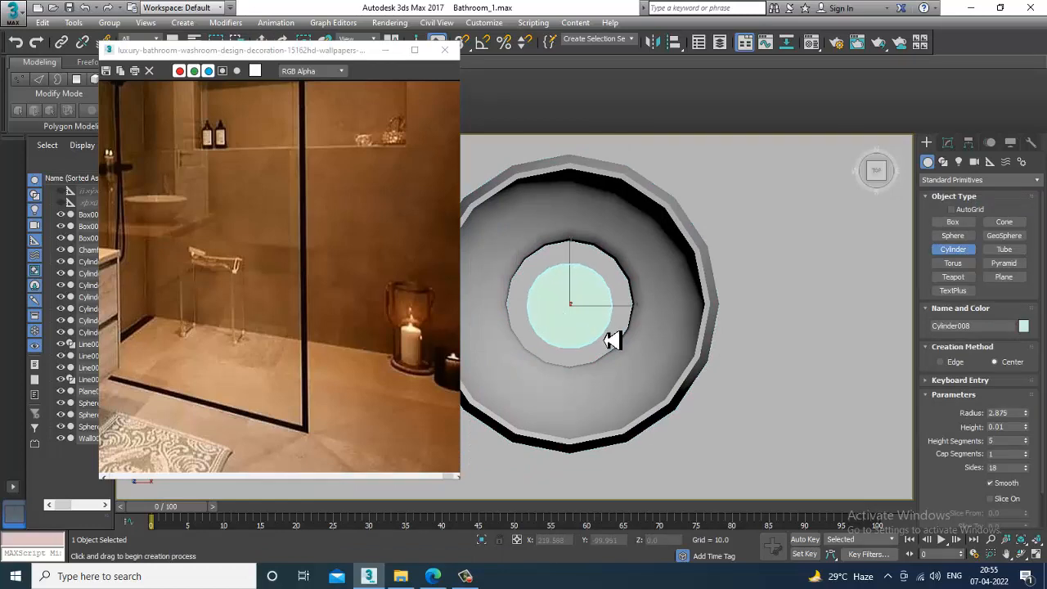
pyautogui.click(602, 241)
pyautogui.press('w')
# With the perspective view in wireframe, raise the candle cylinder's height to 17.78.
pyautogui.hotkey('alt', 'w')
pyautogui.keyDown('alt'); pyautogui.moveTo(808, 387); pyautogui.dragTo(788, 410, button='middle'); pyautogui.keyUp('alt')
pyautogui.hotkey('alt', 'w')
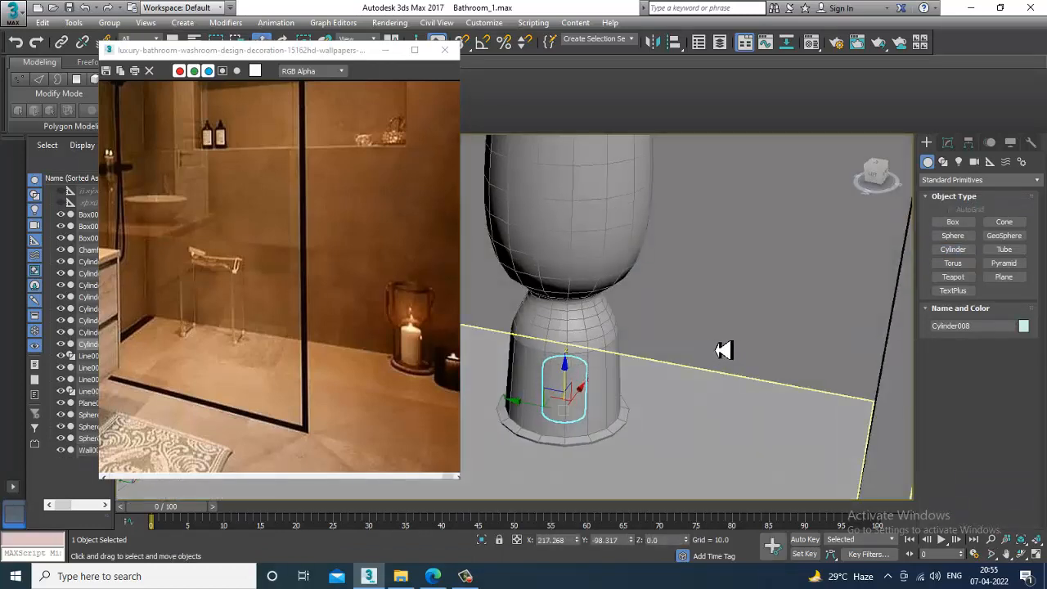
pyautogui.press('F3')
pyautogui.moveTo(717, 350)
pyautogui.mouseDown(button='middle')
pyautogui.moveTo(729, 349)
pyautogui.moveTo(694, 335)
pyautogui.mouseUp(button='middle')
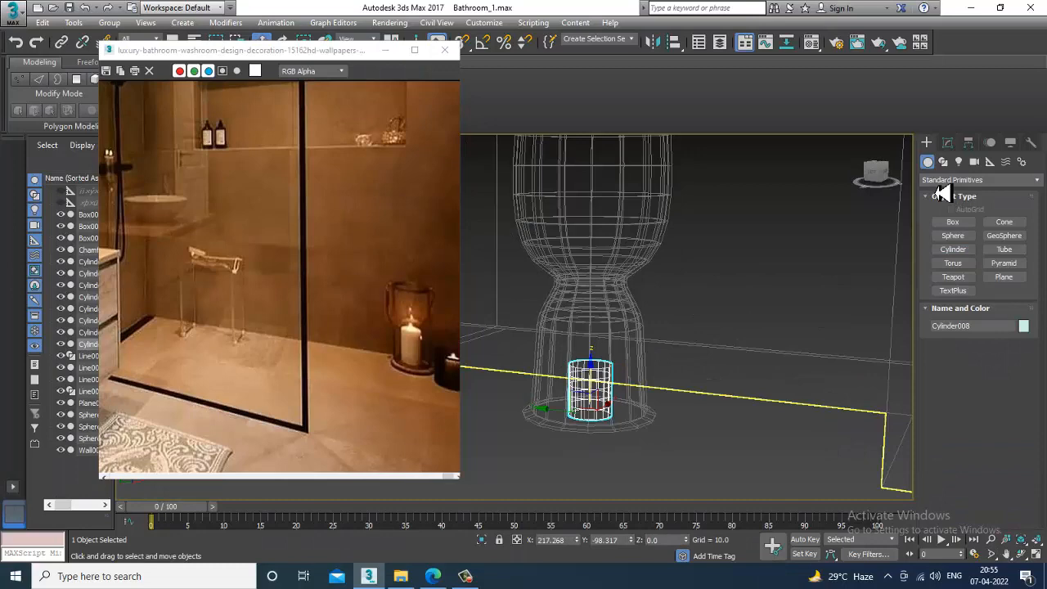
pyautogui.click(949, 145)
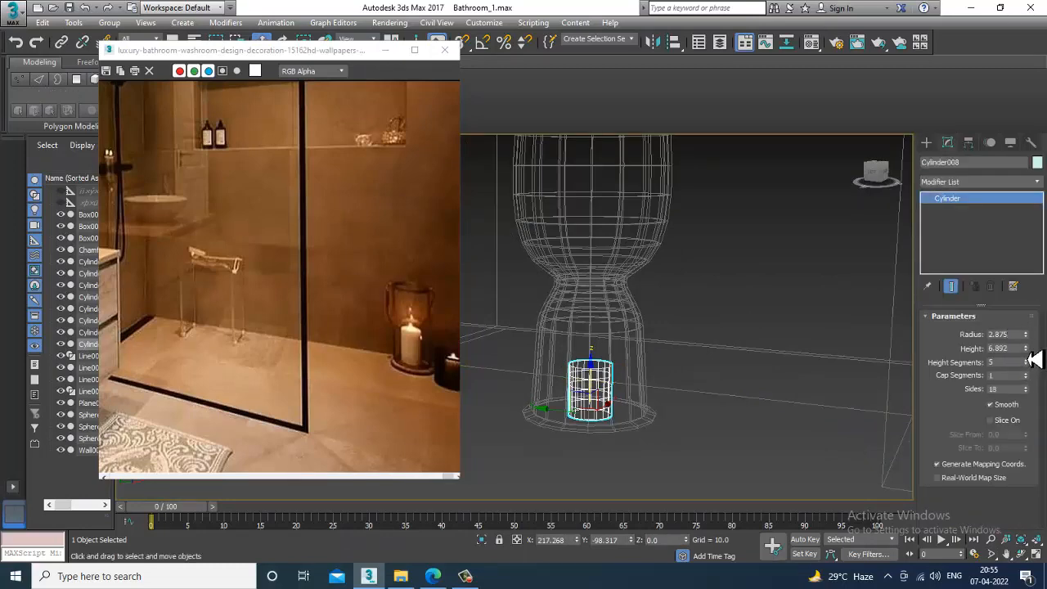
pyautogui.moveTo(1034, 360); pyautogui.dragTo(1036, 247)
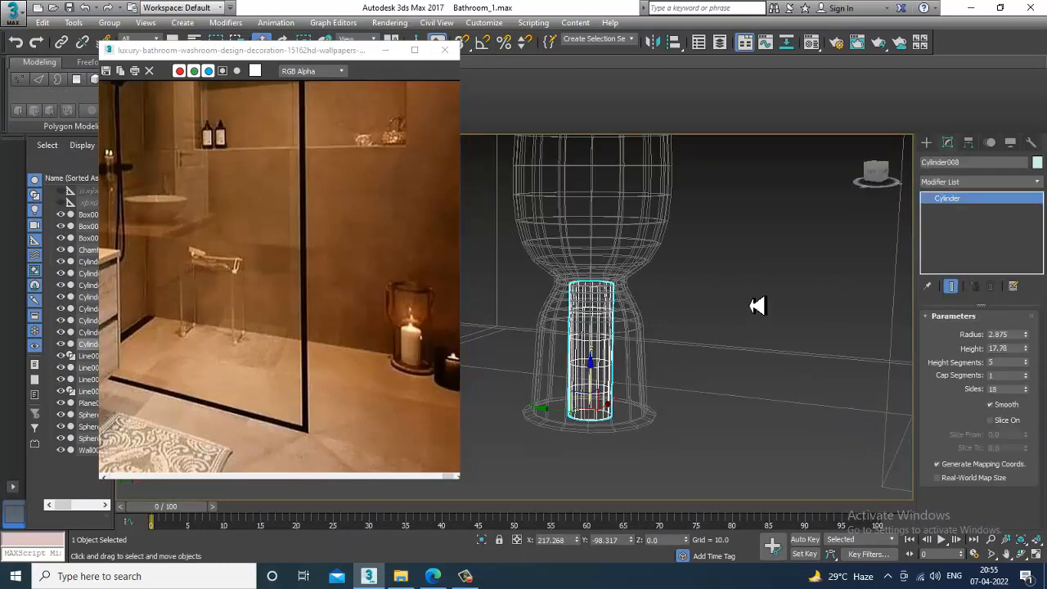
# Isolate the candle cylinder in shaded display and convert it to an Editable Poly.
pyautogui.moveTo(723, 348)
pyautogui.keyDown('alt'); pyautogui.mouseDown(button='middle')
pyautogui.moveTo(725, 362)
pyautogui.moveTo(676, 381)
pyautogui.moveTo(676, 398)
pyautogui.moveTo(614, 275)
pyautogui.mouseUp(button='middle'); pyautogui.keyUp('alt')
pyautogui.press('F3')
pyautogui.hotkey('alt', 'q')
pyautogui.rightClick(591, 209)
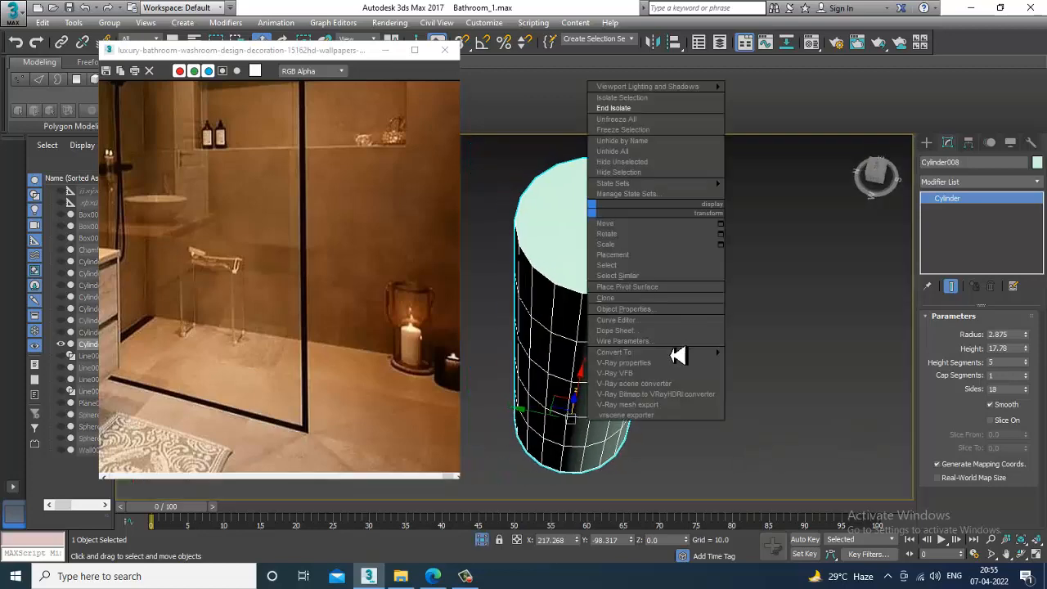
pyautogui.moveTo(734, 355)
pyautogui.click(776, 365)
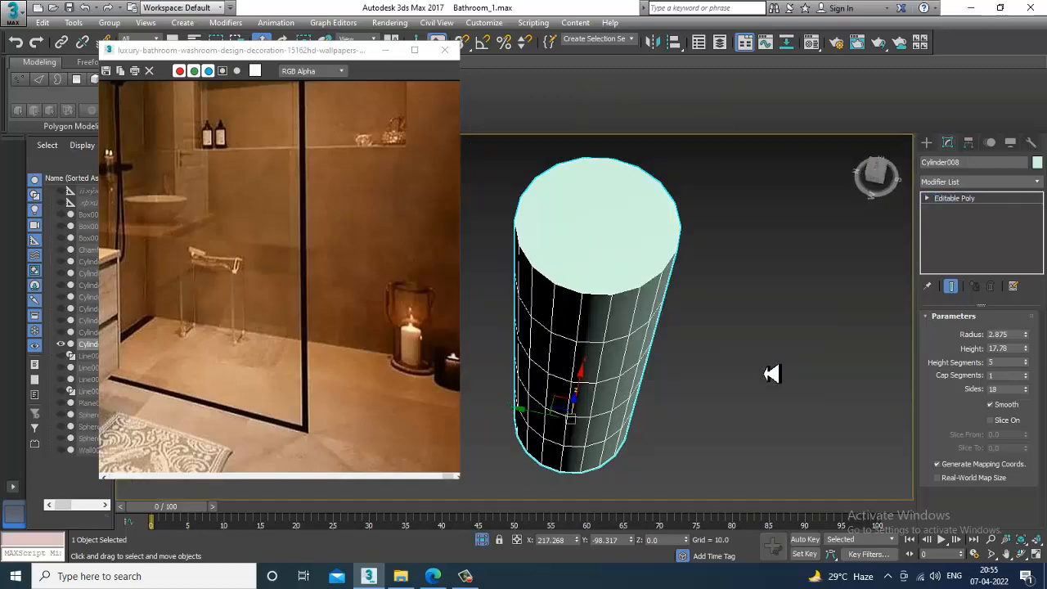
# Inset the candle's top polygon to leave a narrow rim, and lower the inner polygon slightly to about Z 17.66.
pyautogui.press('4')
pyautogui.click(597, 261)
pyautogui.keyDown('alt'); pyautogui.moveTo(757, 357); pyautogui.dragTo(763, 360, button='middle'); pyautogui.keyUp('alt')
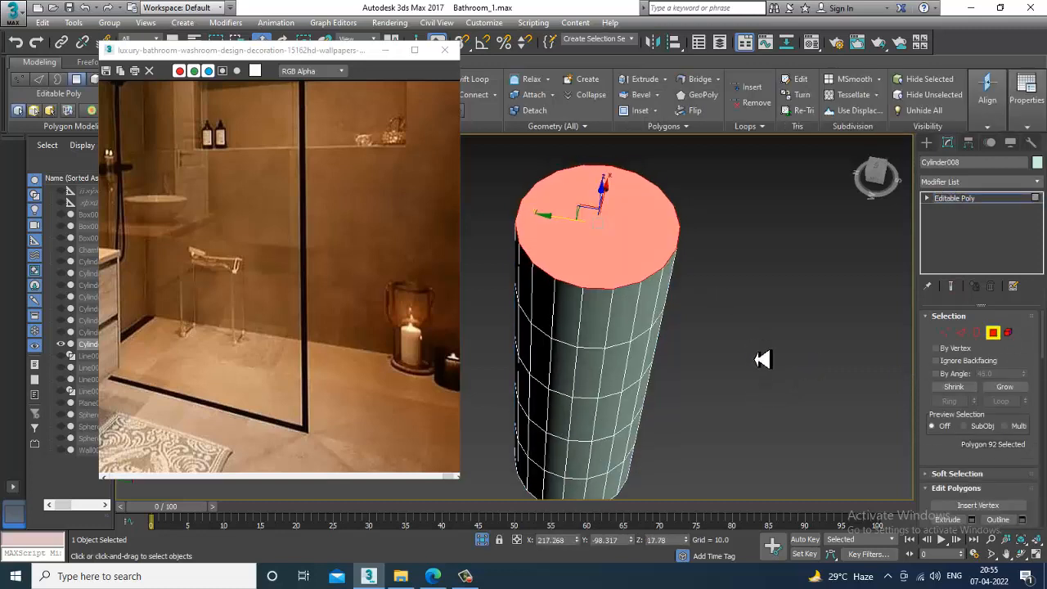
pyautogui.scroll(-3, 984, 466)
pyautogui.click(1021, 473)
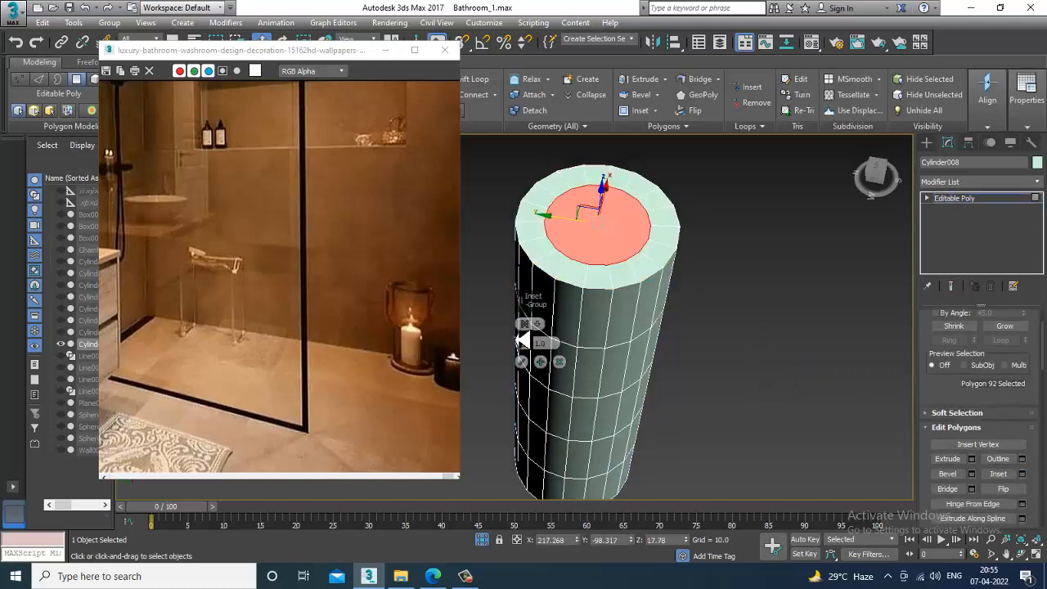
pyautogui.moveTo(533, 343); pyautogui.dragTo(529, 345)
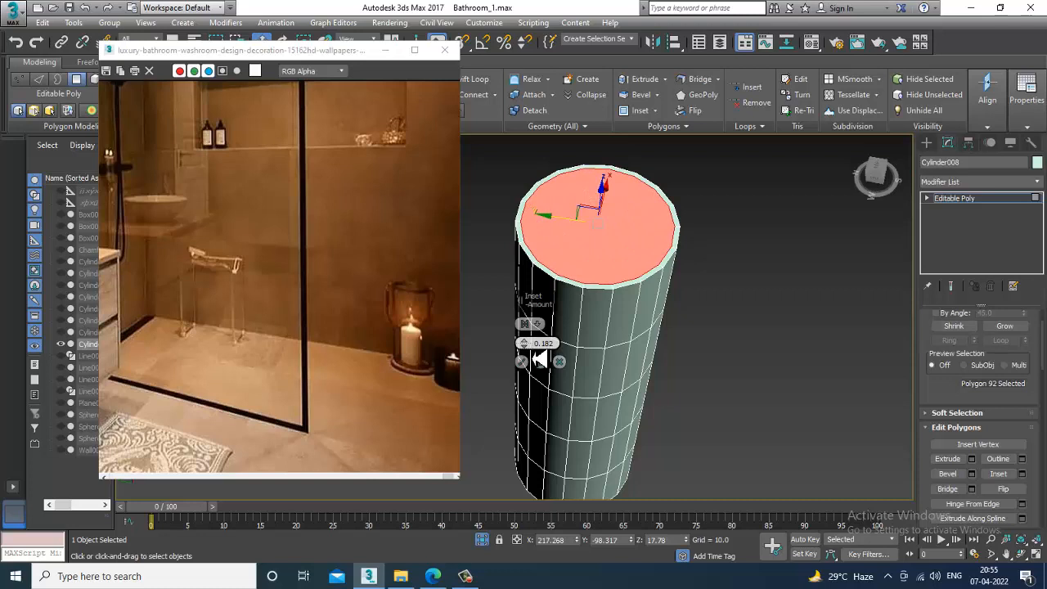
pyautogui.moveTo(533, 358); pyautogui.dragTo(532, 357)
pyautogui.click(523, 363)
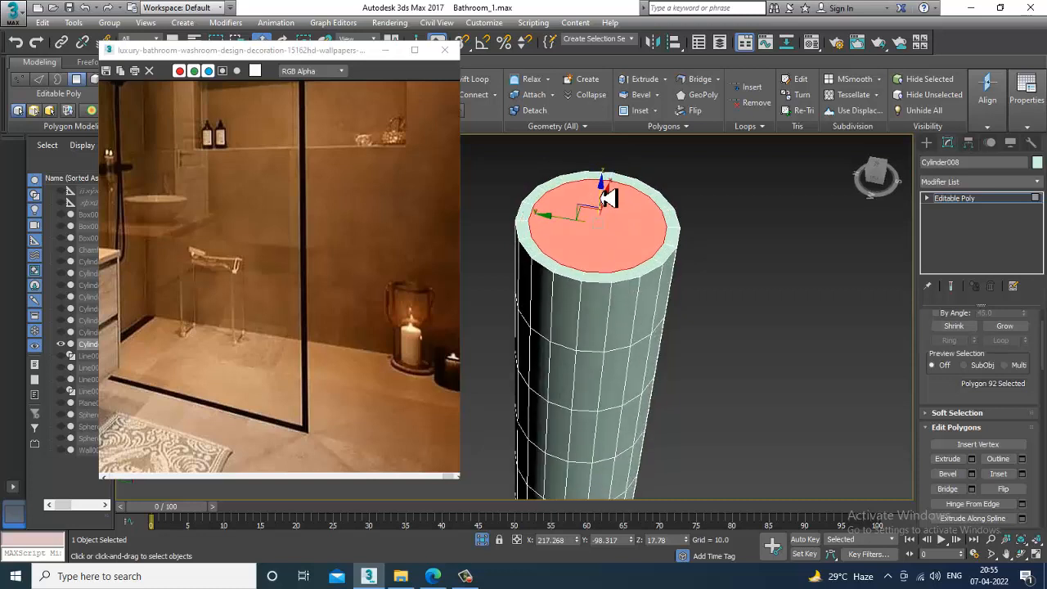
pyautogui.moveTo(603, 198); pyautogui.dragTo(604, 203)
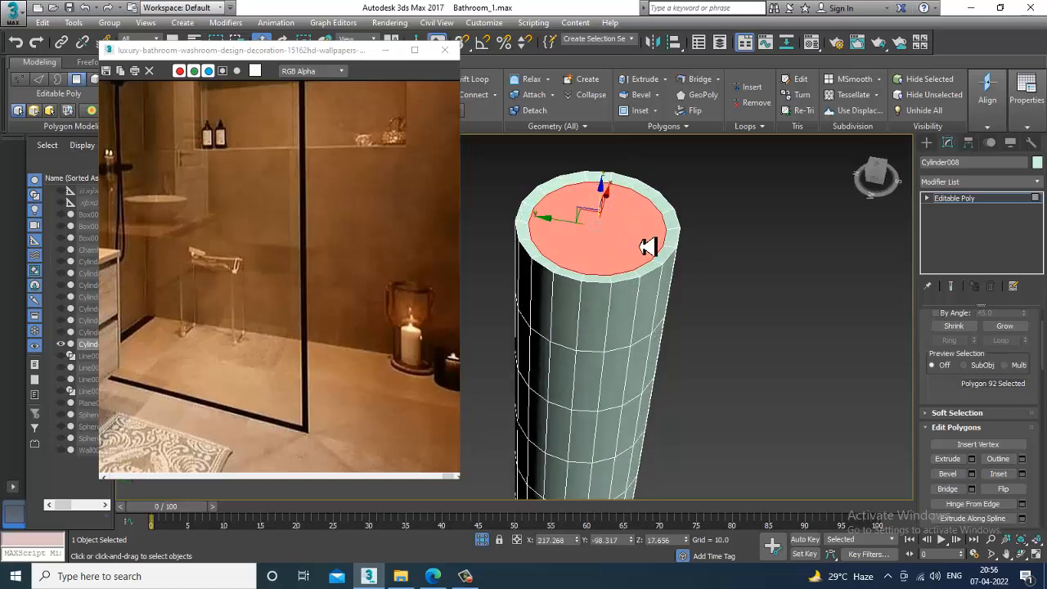
# Inset the candle's inner top polygon by about 2.09 to wick size and extrude it upward by 1.416.
pyautogui.click(1022, 475)
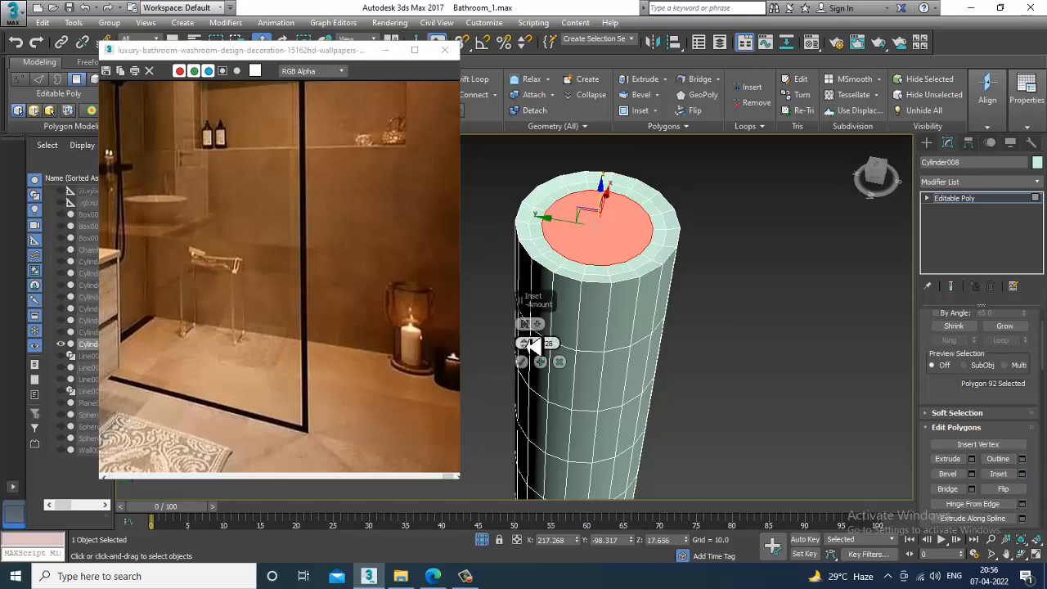
pyautogui.moveTo(531, 336); pyautogui.dragTo(533, 336)
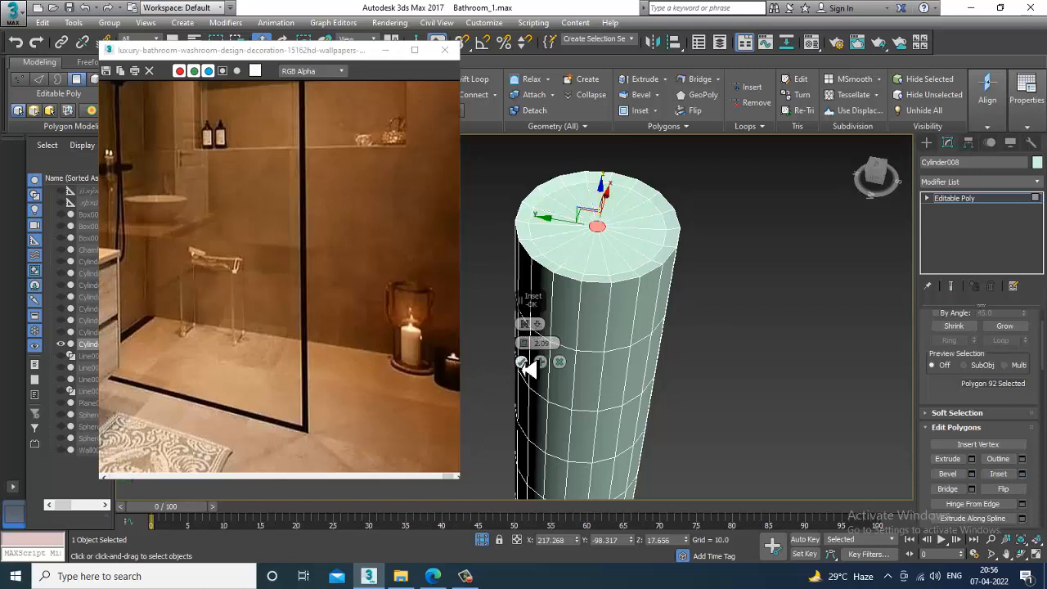
pyautogui.click(522, 363)
pyautogui.click(972, 459)
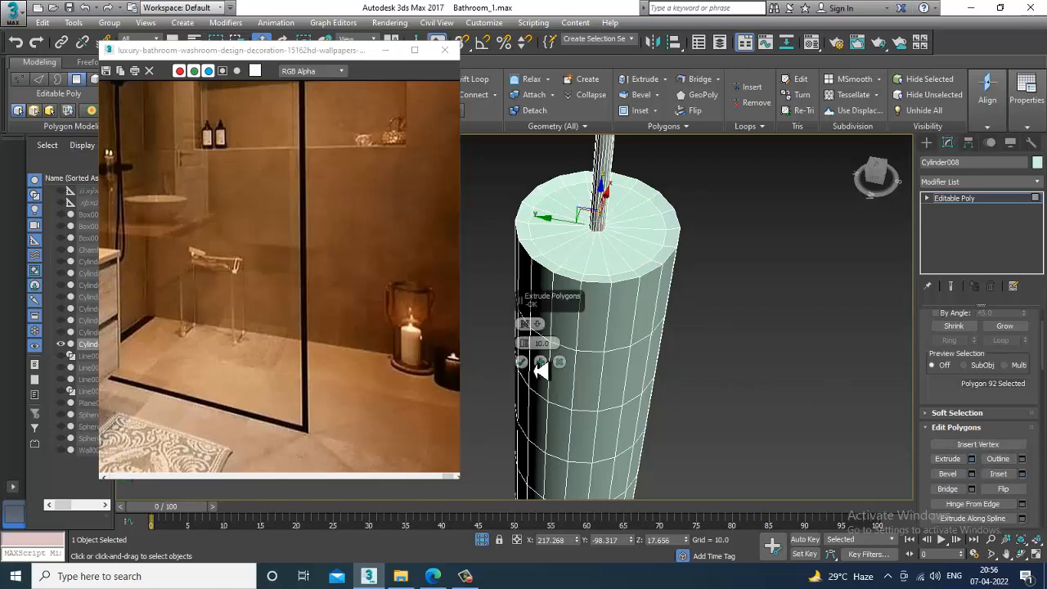
pyautogui.moveTo(533, 358); pyautogui.dragTo(547, 426)
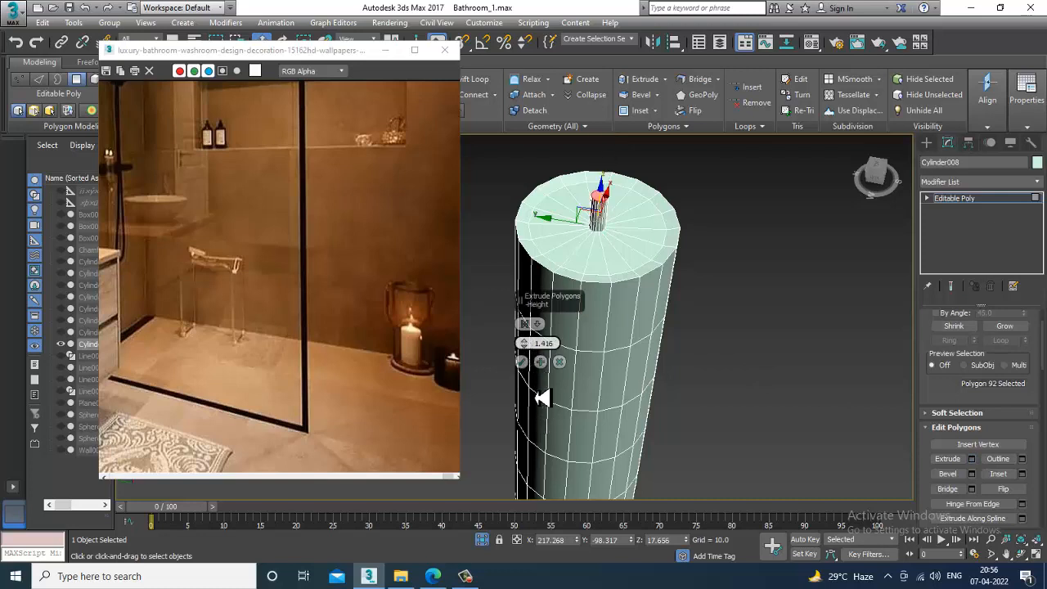
pyautogui.click(522, 362)
# Extrude the wick's top polygon once more at the same height, and shift its middle ring of vertices sideways along Y to bend it.
pyautogui.keyDown('alt'); pyautogui.moveTo(592, 338); pyautogui.dragTo(635, 219, button='middle'); pyautogui.keyUp('alt')
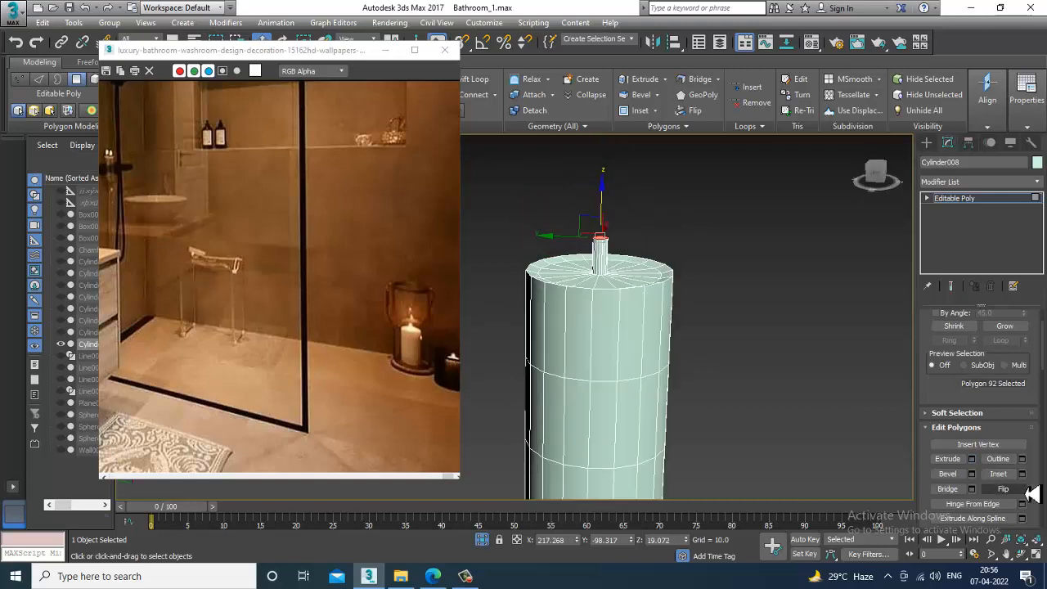
pyautogui.click(972, 459)
pyautogui.click(523, 362)
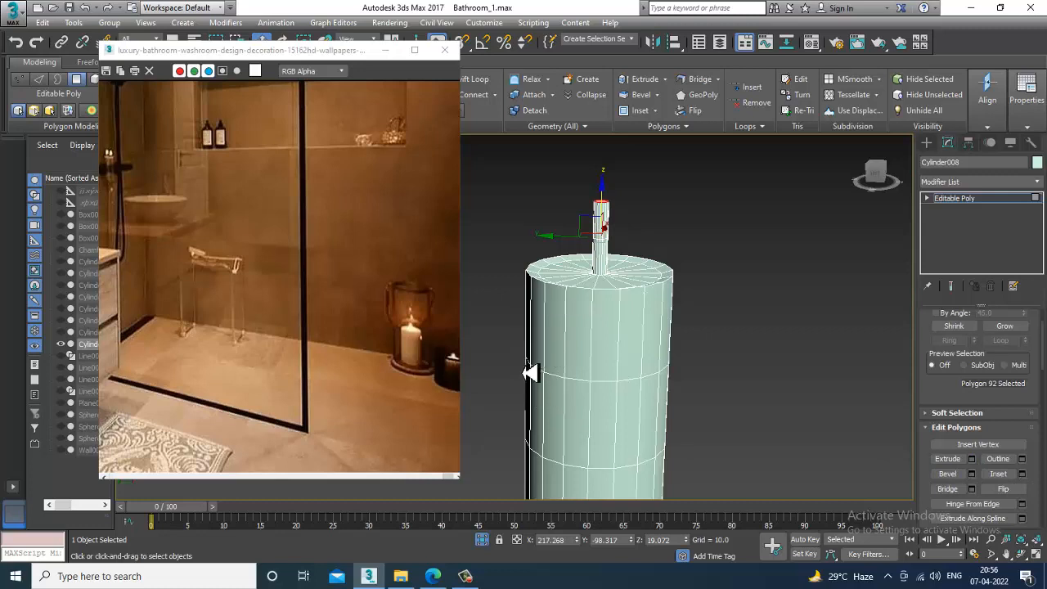
pyautogui.press('1')
pyautogui.keyDown('alt'); pyautogui.moveTo(619, 226); pyautogui.dragTo(626, 221, button='middle'); pyautogui.keyUp('alt')
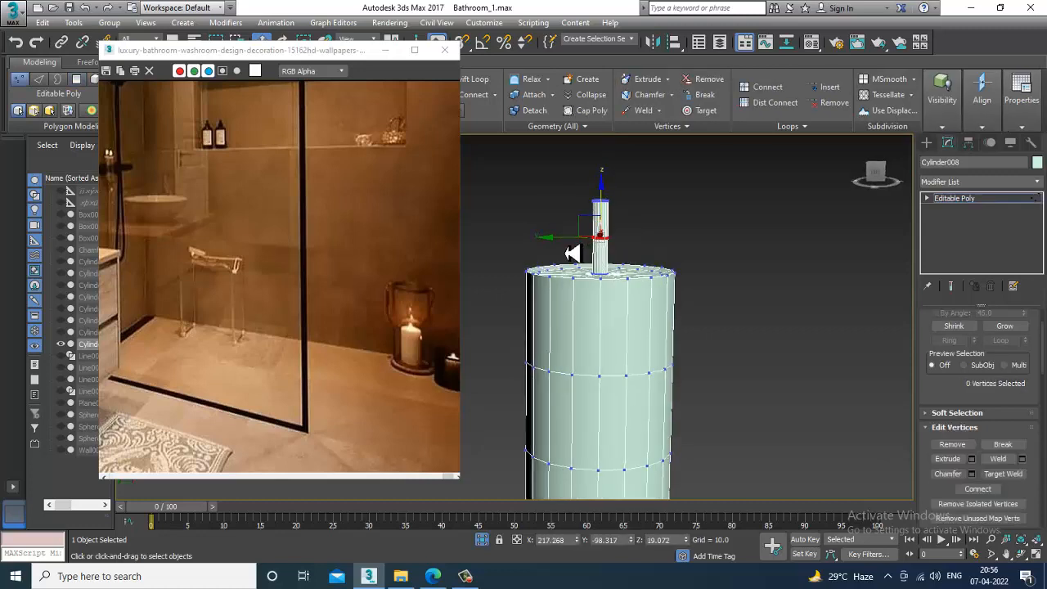
pyautogui.moveTo(567, 248); pyautogui.dragTo(575, 246)
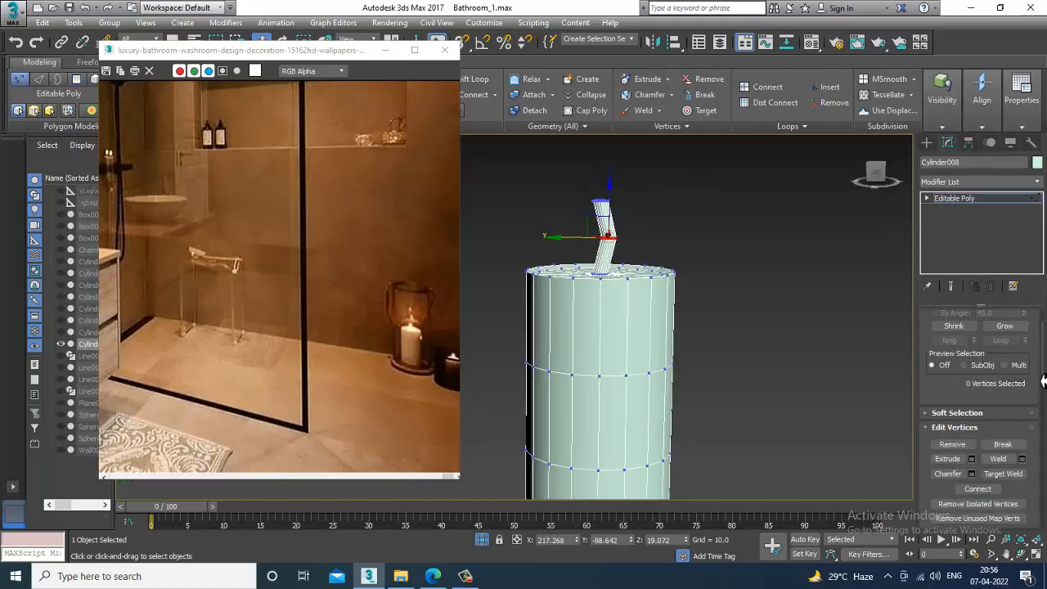
# Extrude the wick's top polygon one more segment at the same height and leave polygon editing.
pyautogui.press('4')
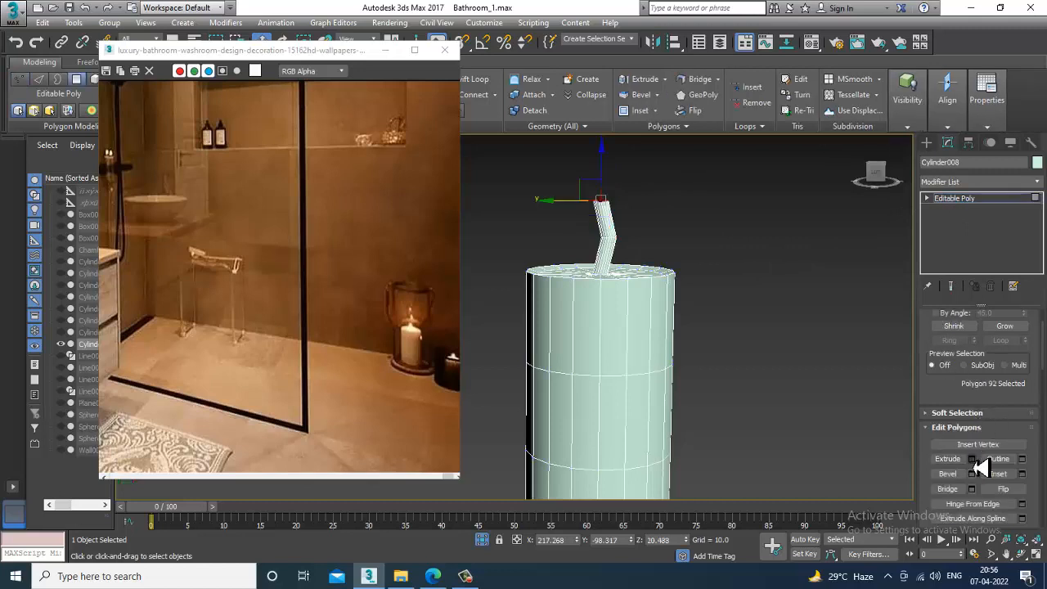
pyautogui.click(972, 459)
pyautogui.click(521, 362)
pyautogui.scroll(-3, 636, 358)
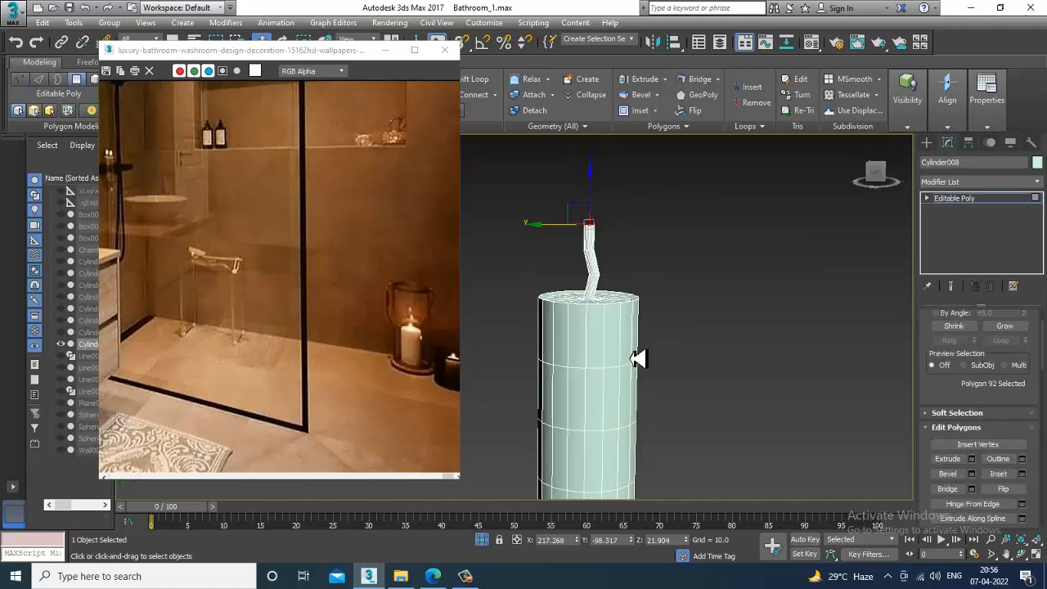
pyautogui.click(971, 207)
# End the candle's isolation to bring back the rest of the bathroom scene.
pyautogui.scroll(-5, 589, 355)
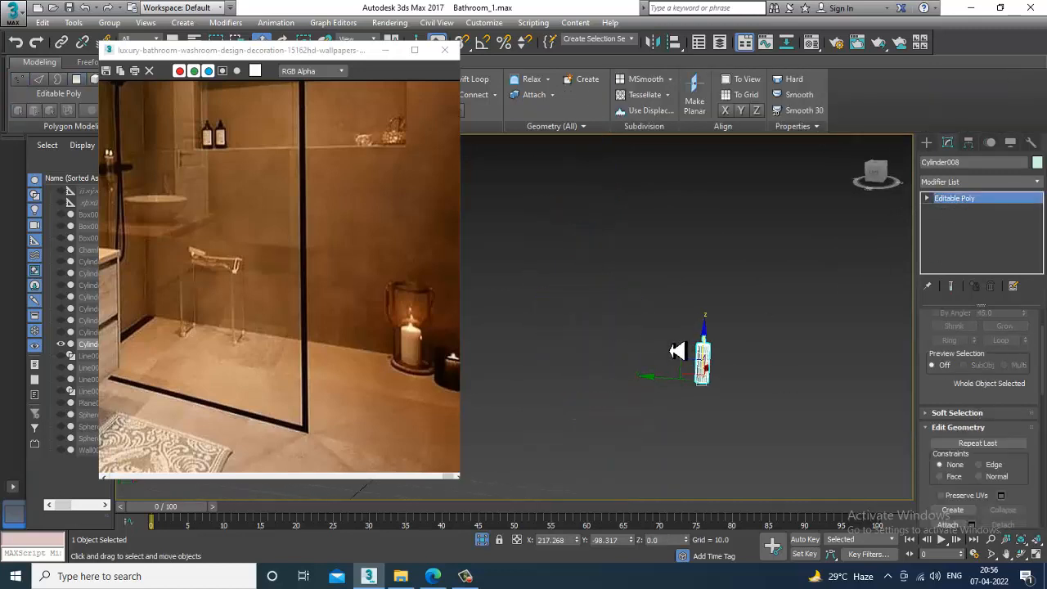
pyautogui.rightClick(731, 295)
pyautogui.click(613, 345)
pyautogui.scroll(-5, 608, 349)
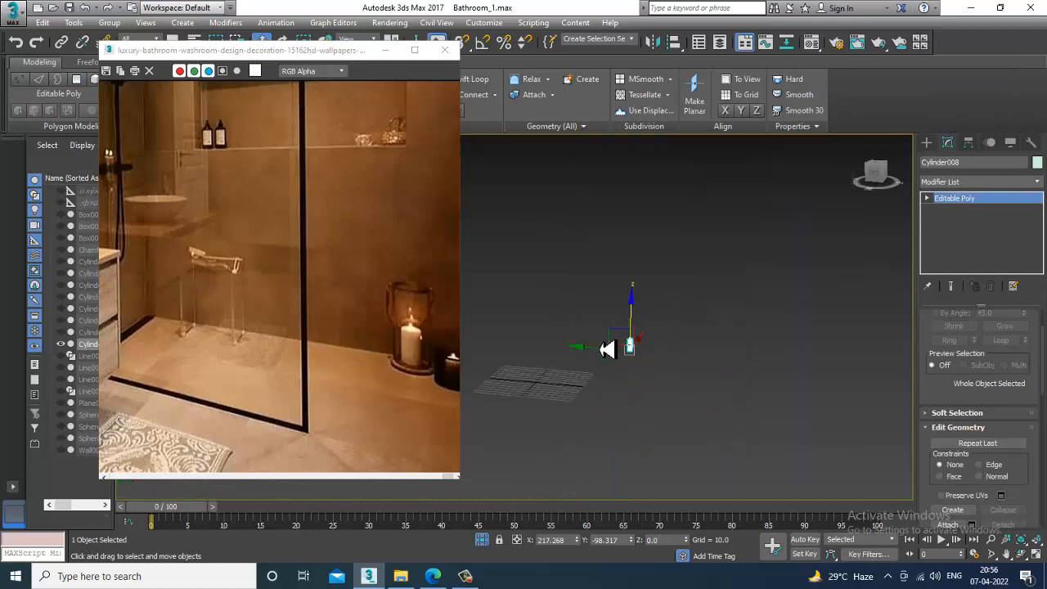
pyautogui.moveTo(585, 352); pyautogui.dragTo(605, 352, button='middle')
pyautogui.rightClick(598, 304)
pyautogui.click(633, 208)
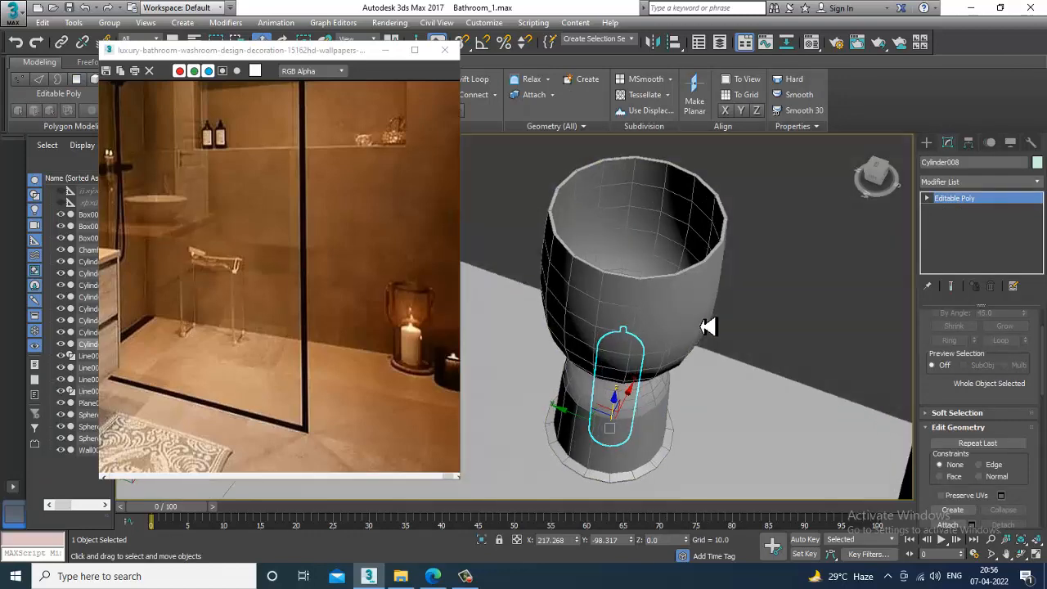
# Clone the flame of the countertop candlestick beside the basin.
pyautogui.scroll(8, 577, 306)
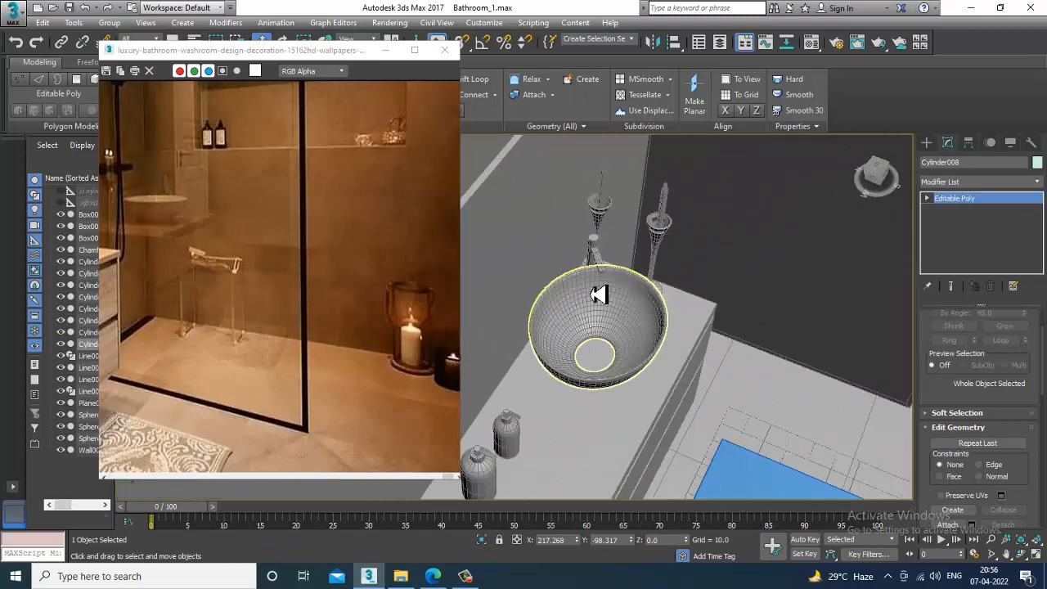
pyautogui.click(550, 277)
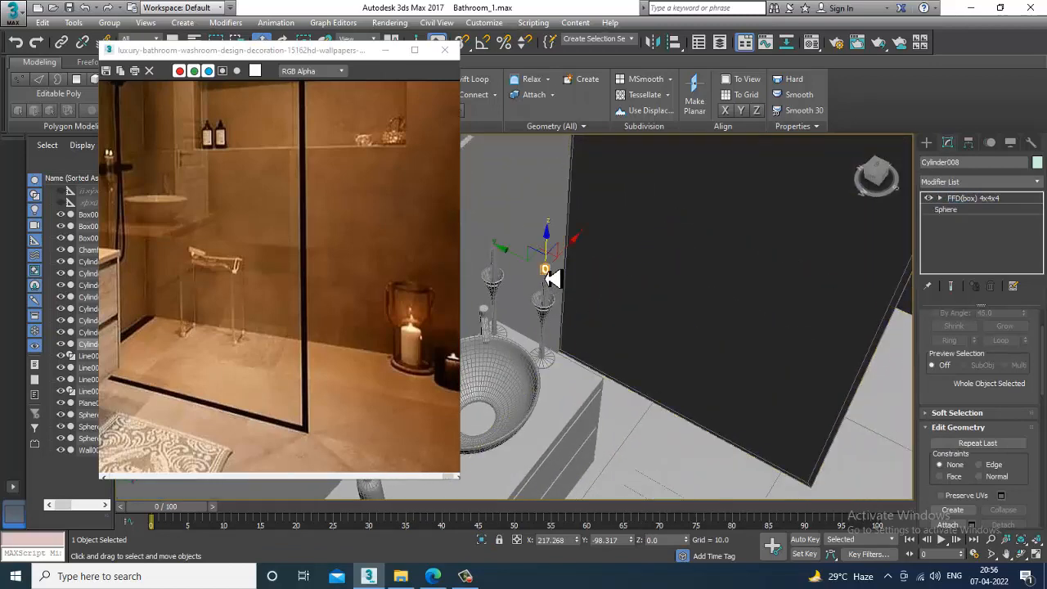
pyautogui.moveTo(542, 269)
pyautogui.keyDown('shift'); pyautogui.mouseDown()
pyautogui.moveTo(580, 289)
pyautogui.moveTo(604, 328)
pyautogui.mouseUp(); pyautogui.keyUp('shift')
pyautogui.click(525, 344)
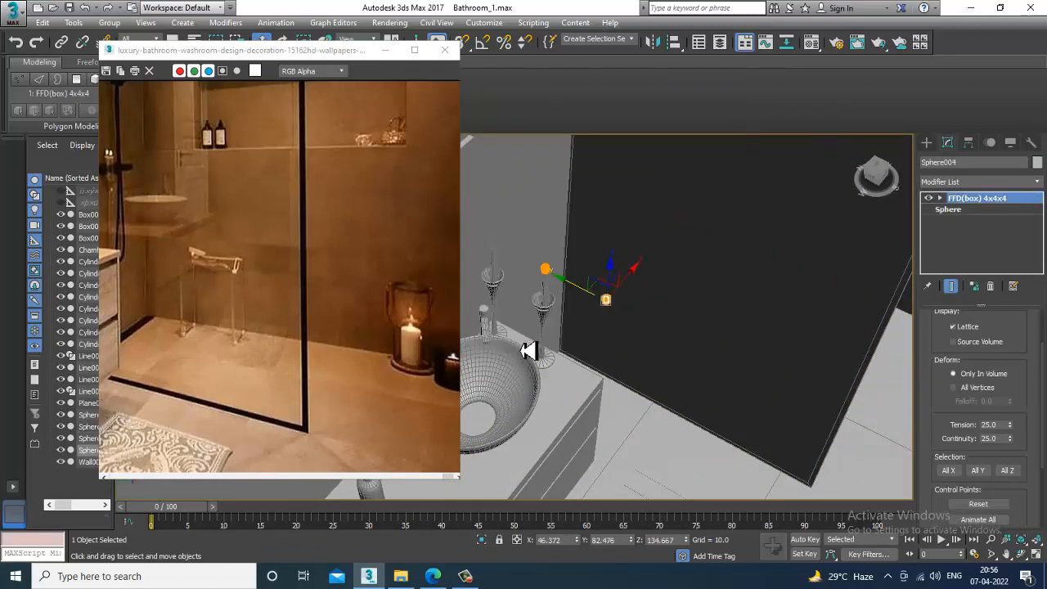
# Align the copied flame to the candle inside the glass holder, working in wireframe display.
pyautogui.hotkey('alt', 'a')
pyautogui.moveTo(766, 355); pyautogui.dragTo(477, 349, button='middle')
pyautogui.press('F3')
pyautogui.scroll(-1, 749, 360)
pyautogui.scroll(5, 720, 391)
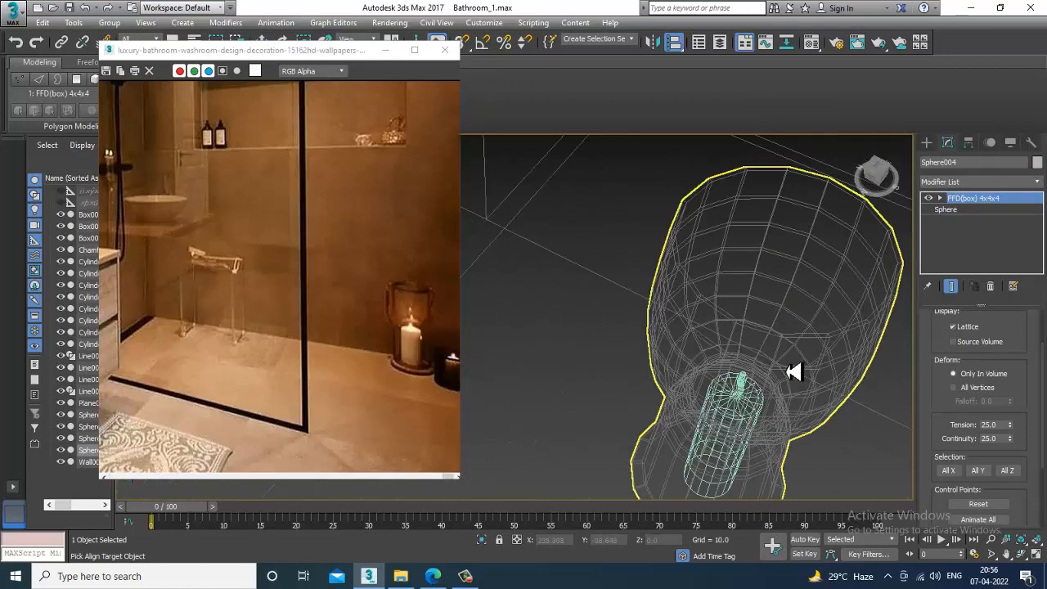
pyautogui.scroll(-2, 731, 380)
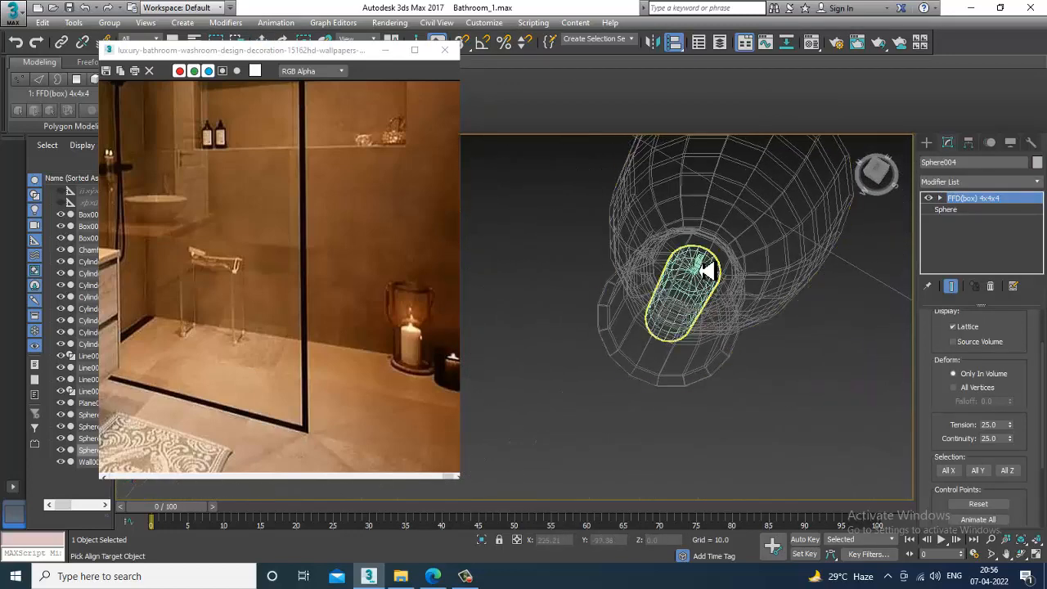
pyautogui.click(705, 268)
pyautogui.click(527, 394)
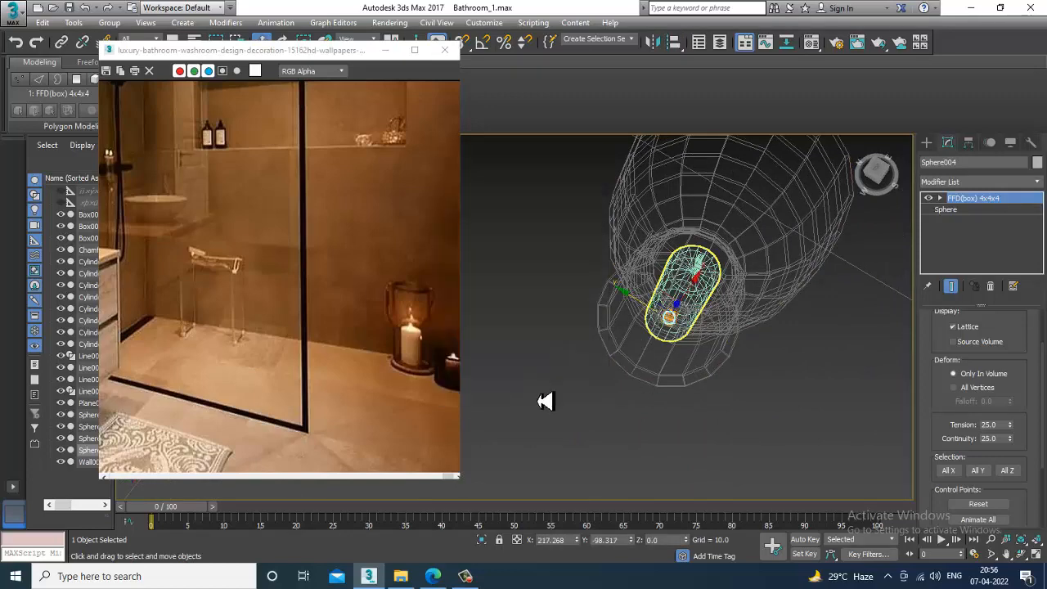
# Raise the flame onto the candle's wick at about Z 21.562 and scale it up.
pyautogui.keyDown('alt'); pyautogui.moveTo(542, 401); pyautogui.dragTo(701, 348, button='middle'); pyautogui.keyUp('alt')
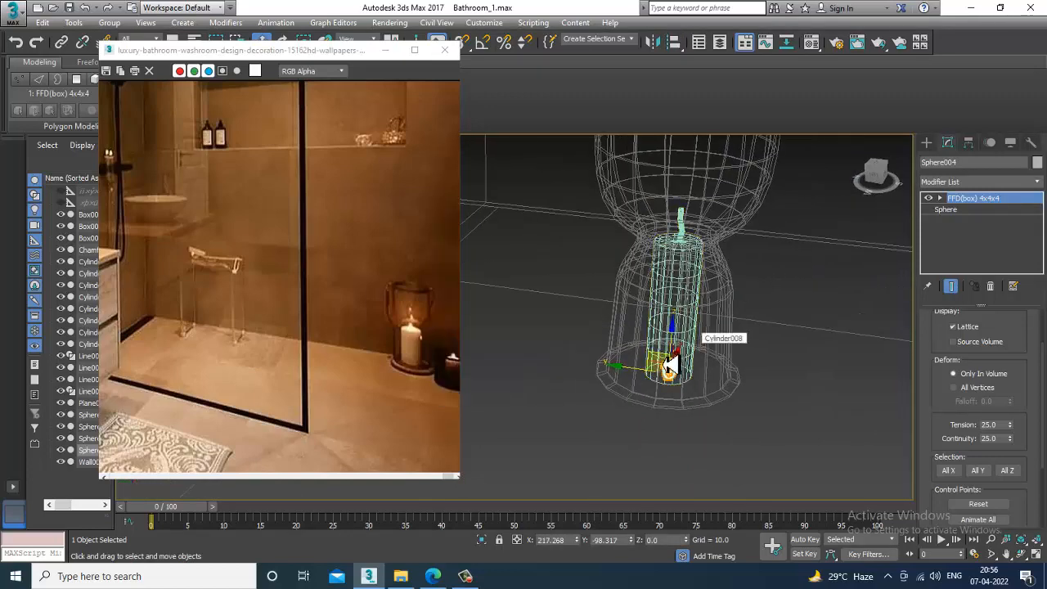
pyautogui.press('F3')
pyautogui.press('F3')
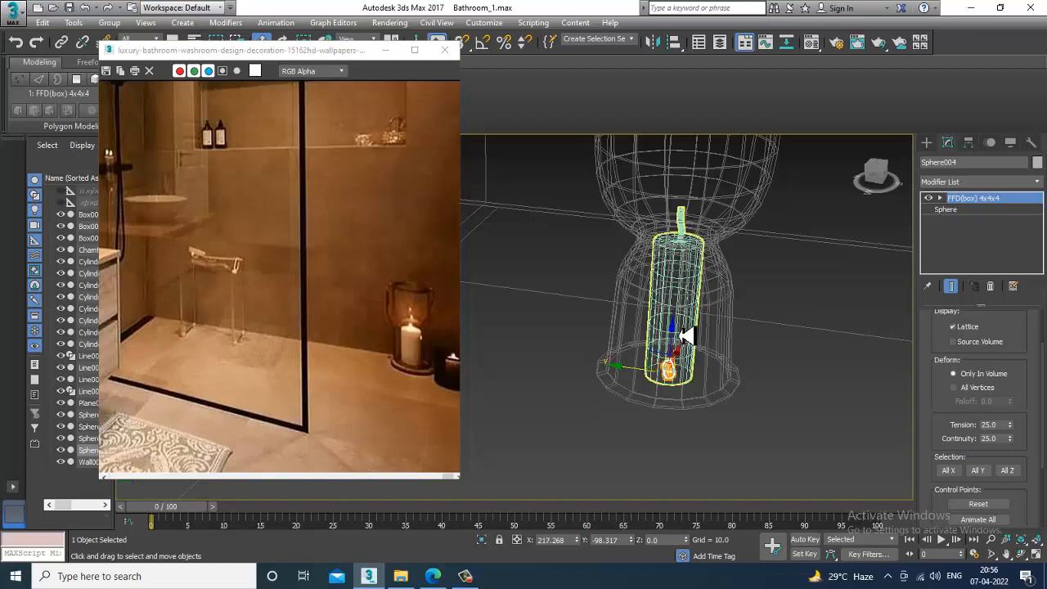
pyautogui.press('z')
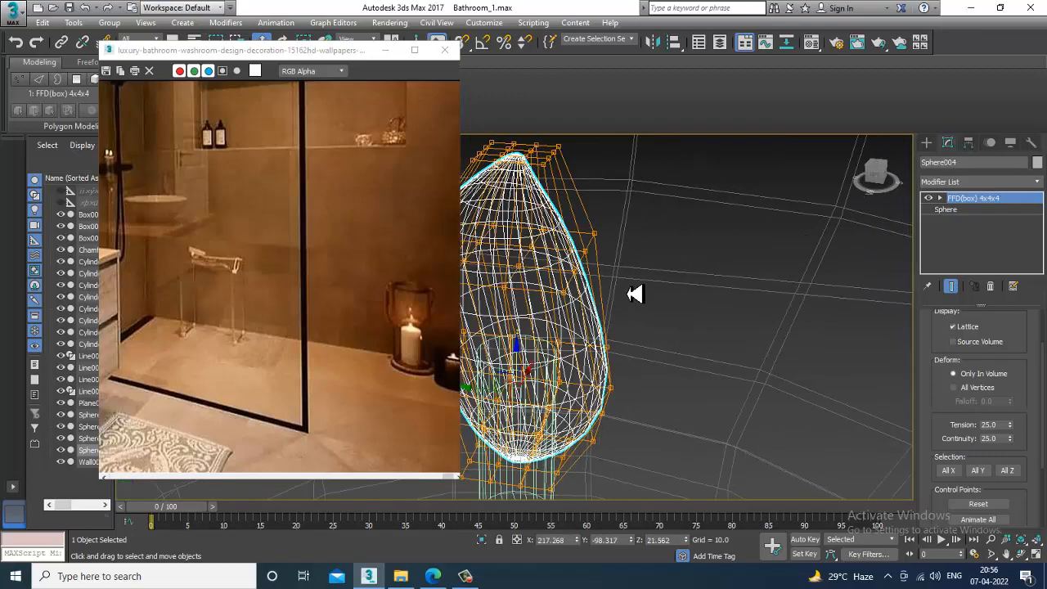
pyautogui.scroll(-4, 619, 324)
pyautogui.press('r')
pyautogui.moveTo(573, 331); pyautogui.dragTo(551, 288)
pyautogui.scroll(-4, 559, 335)
# Center the flame over the wick in the Top view by shifting it slightly along X to 217.366, and restore shaded perspective display.
pyautogui.keyDown('alt'); pyautogui.moveTo(558, 335); pyautogui.dragTo(433, 292, button='middle'); pyautogui.keyUp('alt')
pyautogui.press('r')
pyautogui.press('w')
pyautogui.hotkey('alt', 'w')
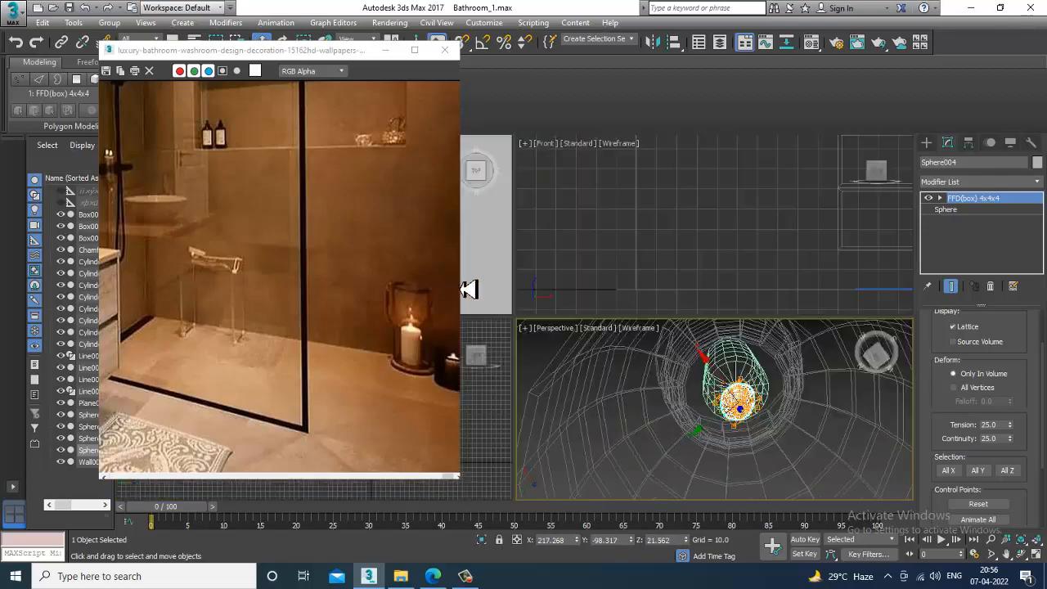
pyautogui.rightClick(498, 276)
pyautogui.hotkey('alt', 'w')
pyautogui.press('z')
pyautogui.moveTo(543, 289); pyautogui.dragTo(597, 264, button='middle')
pyautogui.scroll(-4, 593, 275)
pyautogui.press('F3')
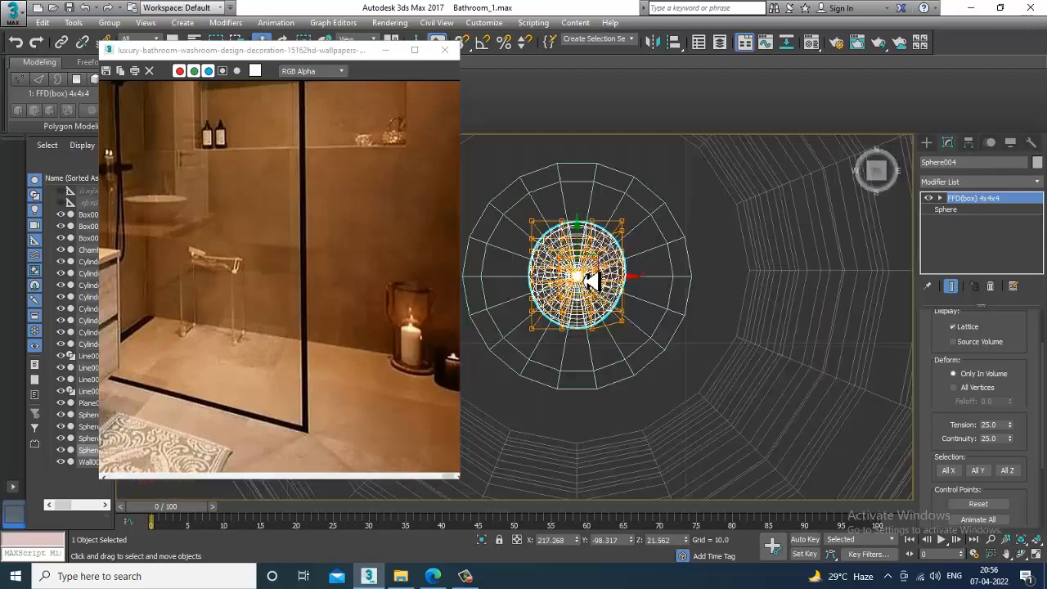
pyautogui.moveTo(628, 290); pyautogui.dragTo(631, 289)
pyautogui.hotkey('alt', 'w')
pyautogui.rightClick(717, 392)
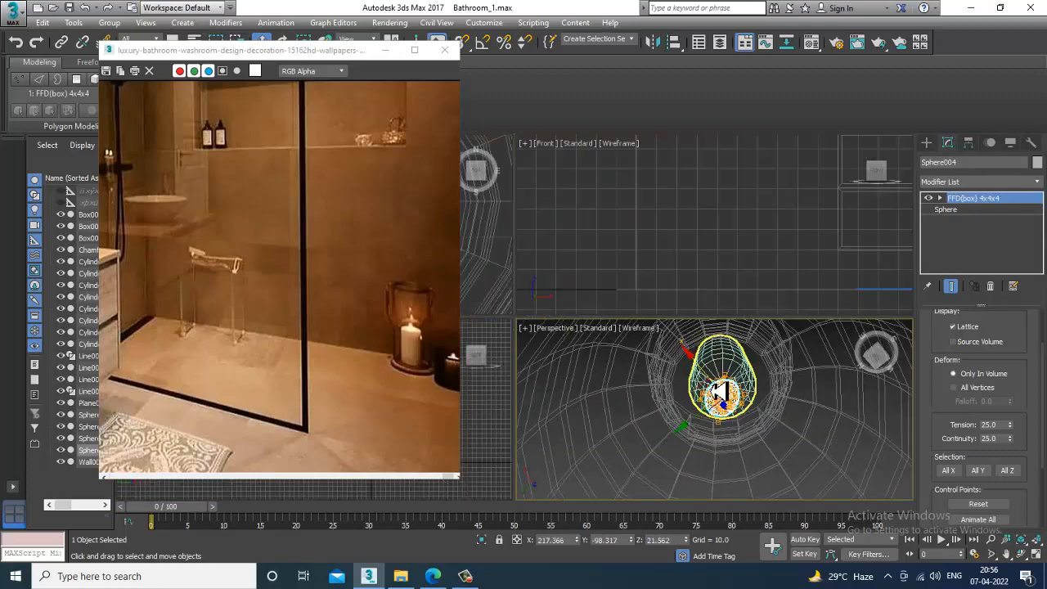
pyautogui.hotkey('alt', 'w')
pyautogui.keyDown('alt'); pyautogui.moveTo(718, 393); pyautogui.dragTo(675, 281, button='middle'); pyautogui.keyUp('alt')
pyautogui.press('F3')
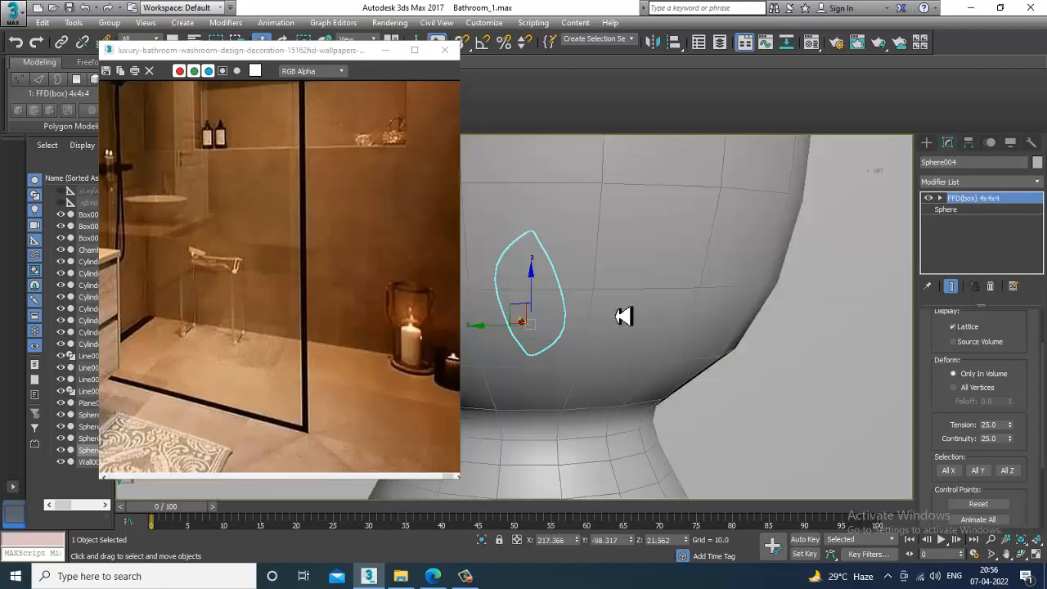
# Examine the candle holder and the whole bathroom model against the shower area of the reference photo.
pyautogui.scroll(-6, 627, 313)
pyautogui.press('F3')
pyautogui.moveTo(645, 356)
pyautogui.mouseDown(button='middle')
pyautogui.moveTo(671, 339)
pyautogui.moveTo(647, 330)
pyautogui.moveTo(712, 336)
pyautogui.mouseUp(button='middle')
pyautogui.scroll(-3, 647, 330)
pyautogui.scroll(3, 664, 346)
pyautogui.scroll(-3, 712, 336)
pyautogui.moveTo(690, 282); pyautogui.dragTo(711, 336, button='middle')
pyautogui.press('F3')
pyautogui.scroll(-3, 711, 338)
pyautogui.moveTo(295, 276); pyautogui.dragTo(317, 346, button='middle')
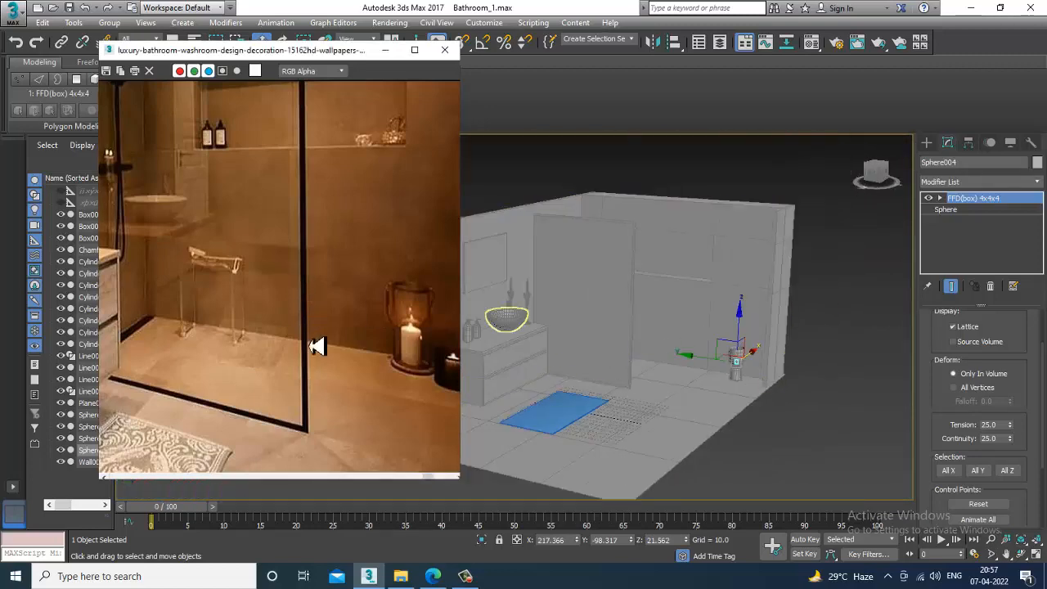
pyautogui.keyDown('alt'); pyautogui.moveTo(783, 384); pyautogui.dragTo(743, 348, button='middle'); pyautogui.keyUp('alt')
pyautogui.scroll(3, 741, 346)
# Draw an open C-shaped line with straight corners in the Top view, its two ends facing the wall beside the candle holder.
pyautogui.hotkey('alt', 'w')
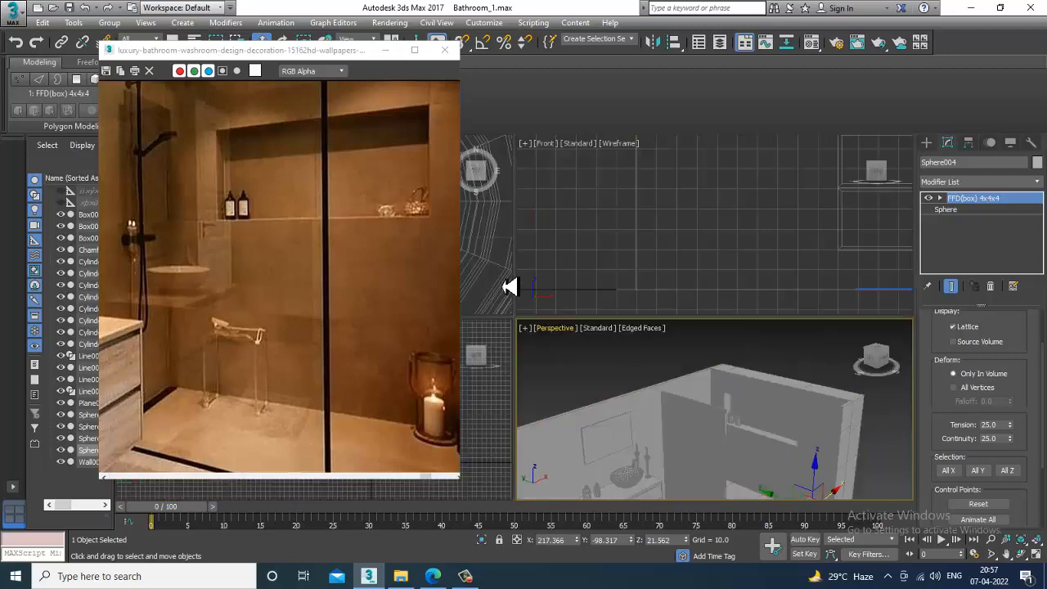
pyautogui.moveTo(504, 388); pyautogui.dragTo(496, 392, button='middle')
pyautogui.moveTo(615, 267); pyautogui.dragTo(595, 268, button='middle')
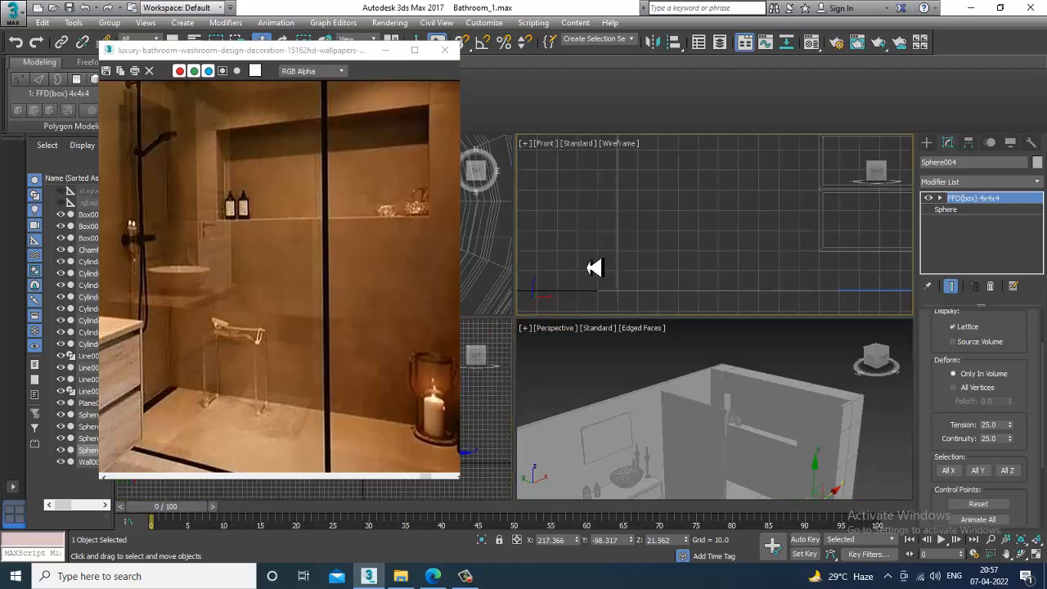
pyautogui.moveTo(472, 269); pyautogui.dragTo(476, 271, button='middle')
pyautogui.hotkey('alt', 'w')
pyautogui.scroll(-8, 612, 294)
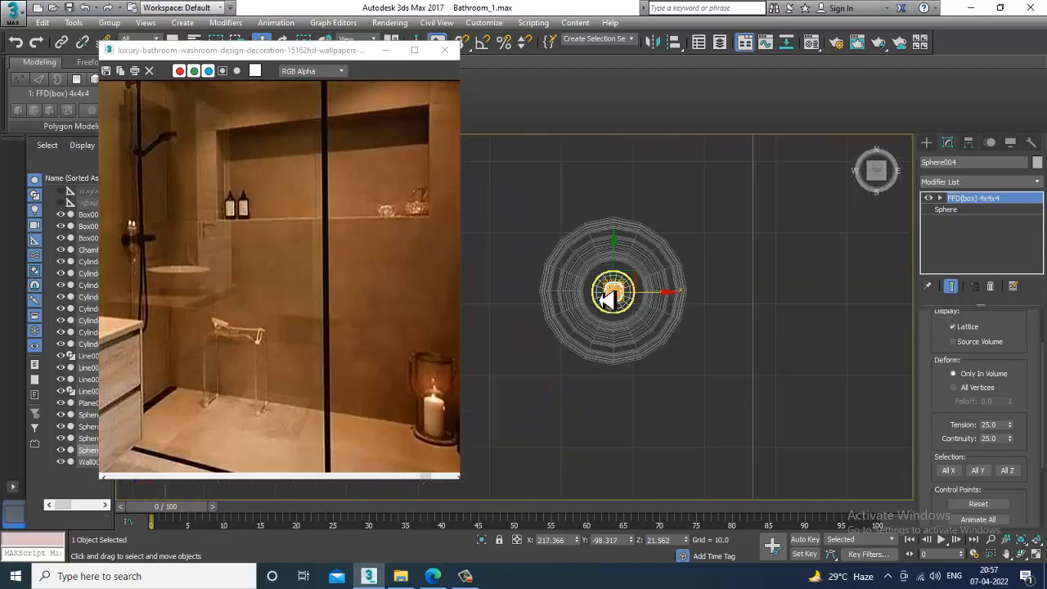
pyautogui.moveTo(617, 292); pyautogui.dragTo(705, 372, button='middle')
pyautogui.scroll(2, 699, 313)
pyautogui.moveTo(692, 313); pyautogui.dragTo(679, 333, button='middle')
pyautogui.scroll(2, 679, 333)
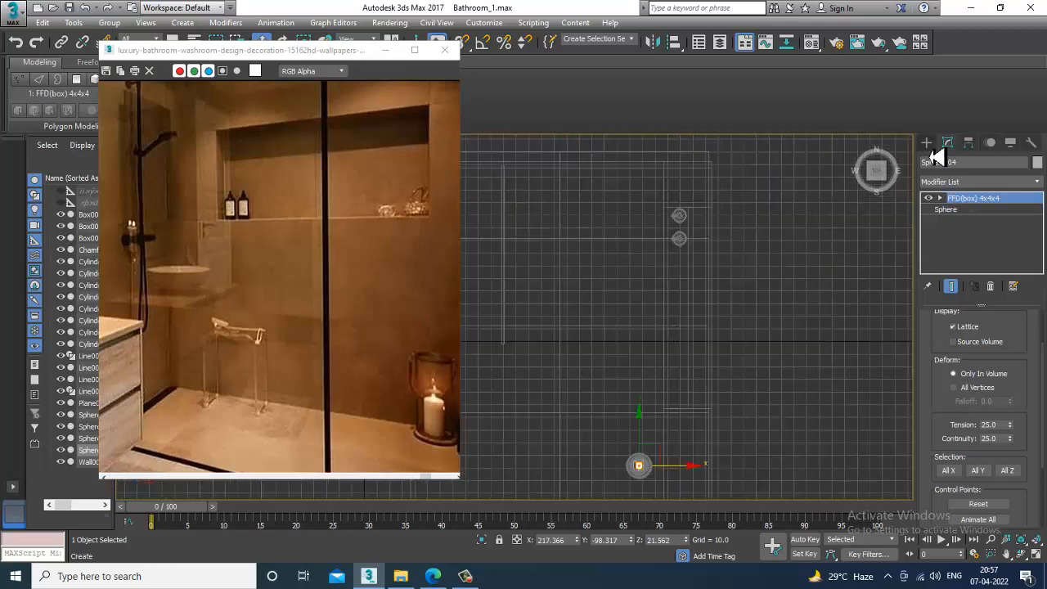
pyautogui.click(927, 143)
pyautogui.click(943, 161)
pyautogui.click(953, 233)
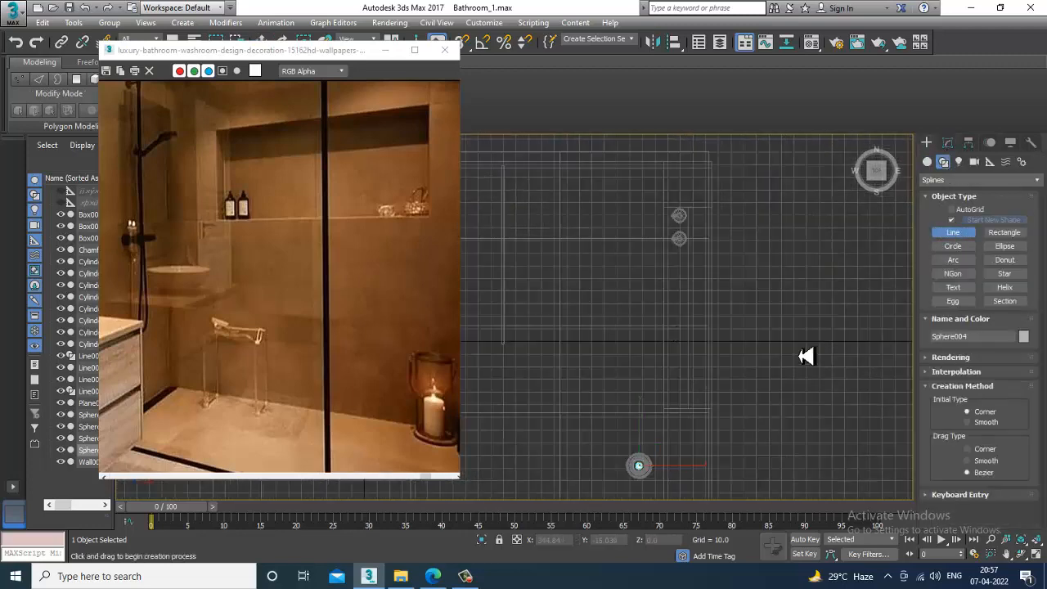
pyautogui.scroll(2, 724, 412)
pyautogui.moveTo(724, 411); pyautogui.dragTo(719, 373, button='middle')
pyautogui.click(704, 312)
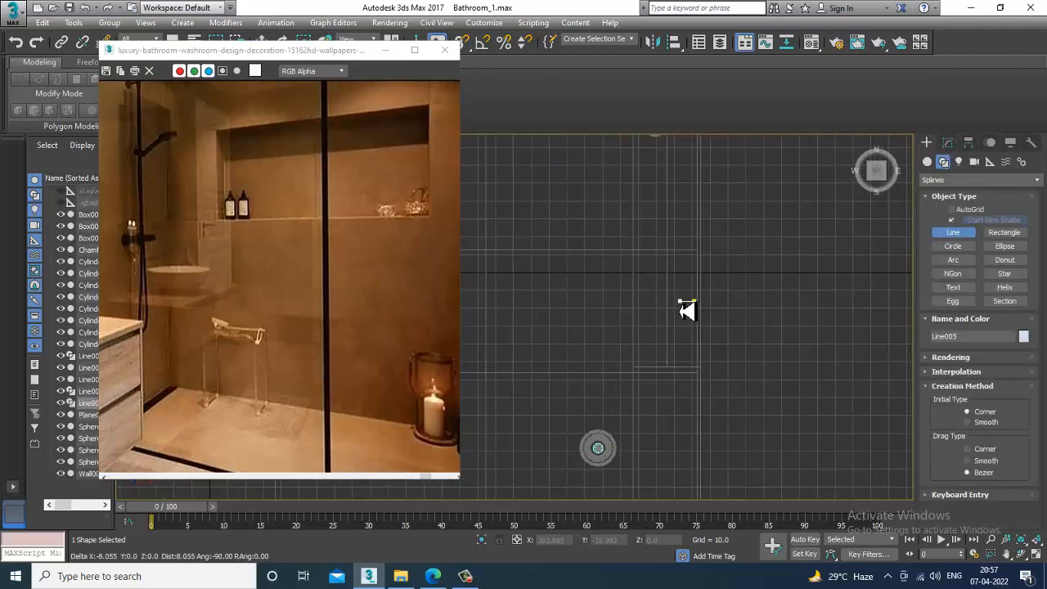
pyautogui.keyDown('shift'); pyautogui.click(674, 311); pyautogui.keyUp('shift')
pyautogui.keyDown('shift'); pyautogui.click(689, 463); pyautogui.keyUp('shift')
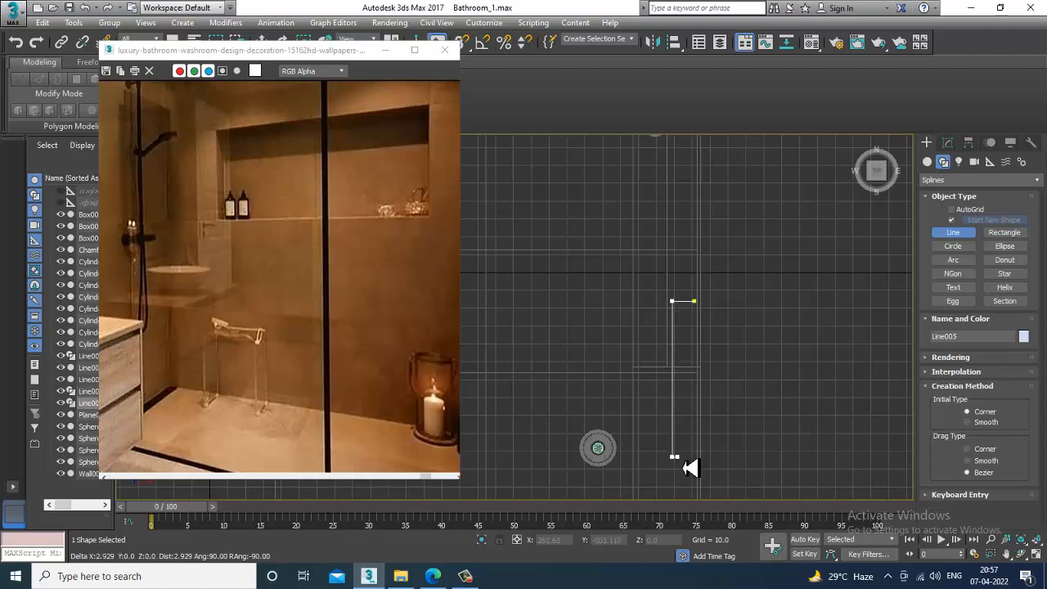
pyautogui.rightClick(697, 470)
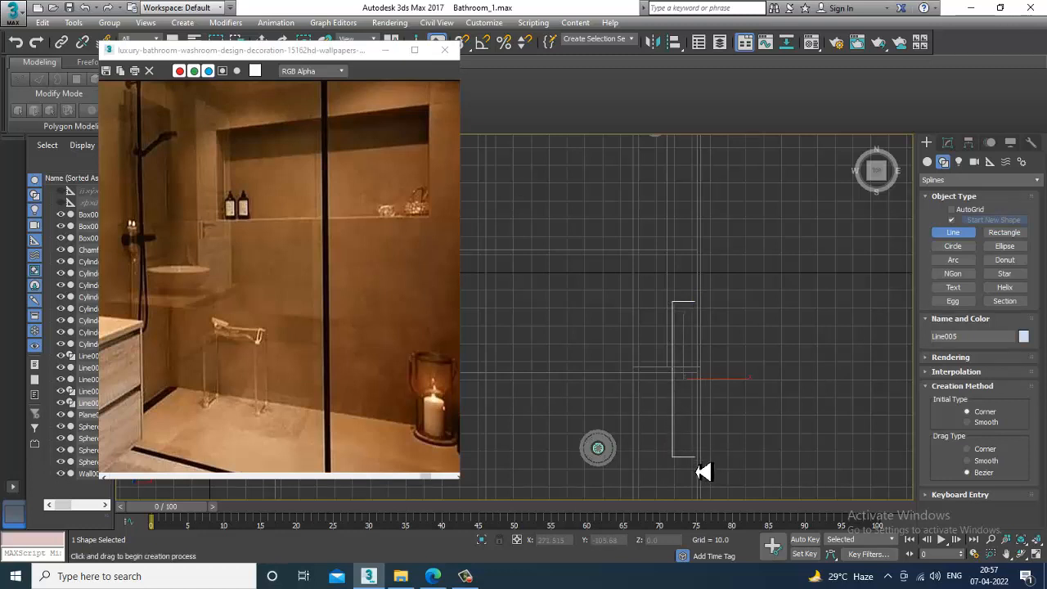
# Fillet the two outer corner vertices of the C-shaped line and leave vertex editing.
pyautogui.press('1')
pyautogui.moveTo(647, 284); pyautogui.dragTo(669, 364)
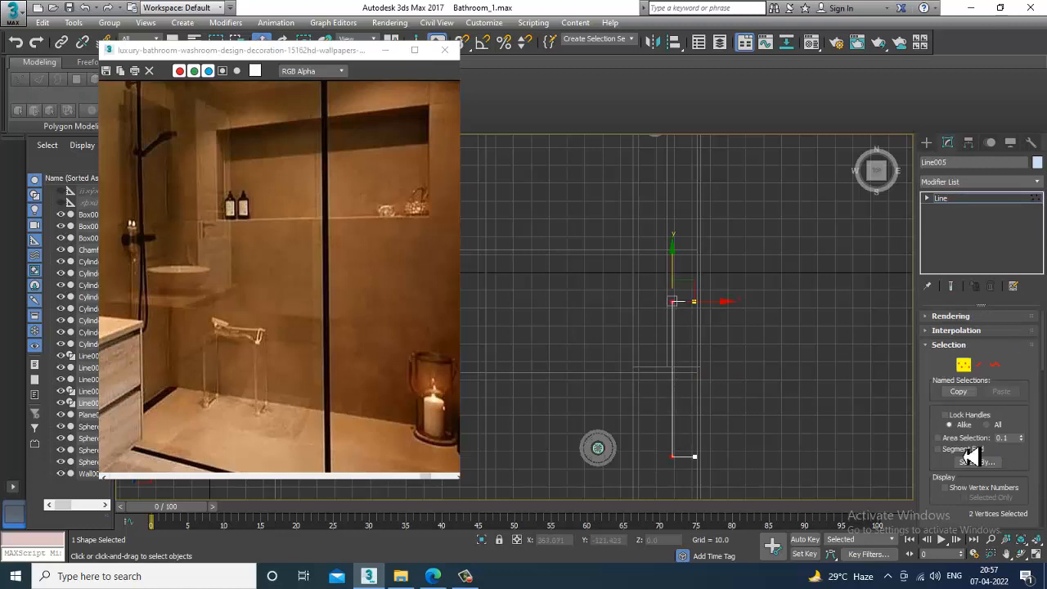
pyautogui.scroll(-5, 970, 457)
pyautogui.scroll(-3, 945, 471)
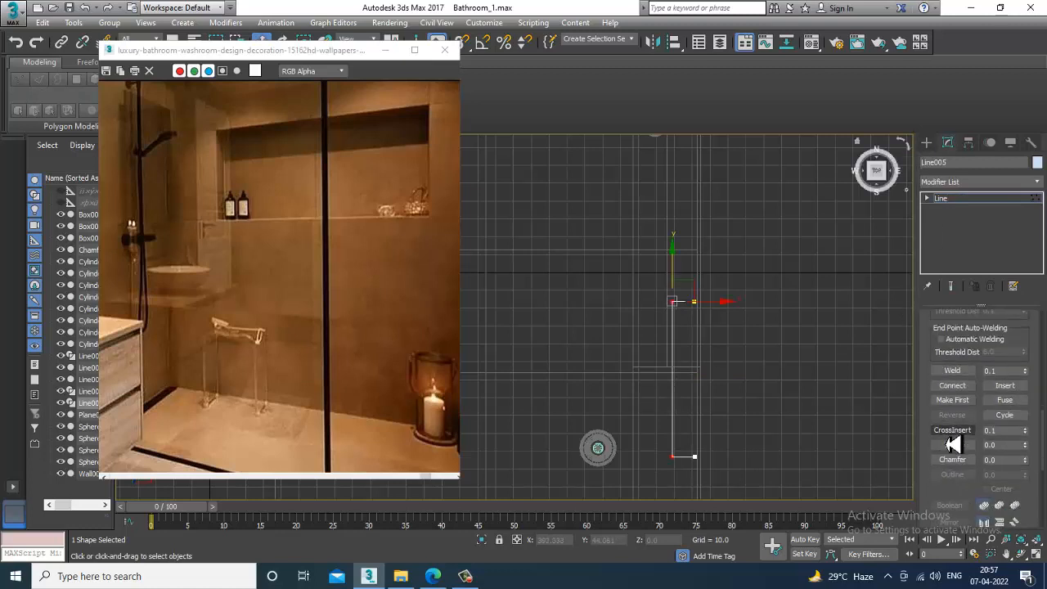
pyautogui.click(952, 446)
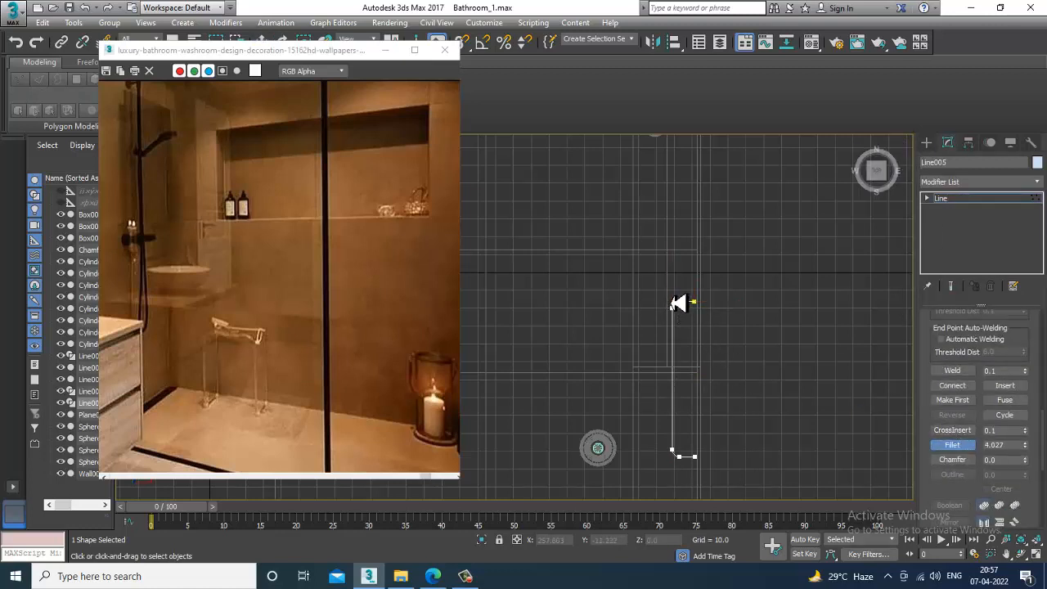
pyautogui.click(956, 202)
# Enable viewport rendering of the line as a radial tube and set its thickness to 1.88.
pyautogui.scroll(10, 925, 376)
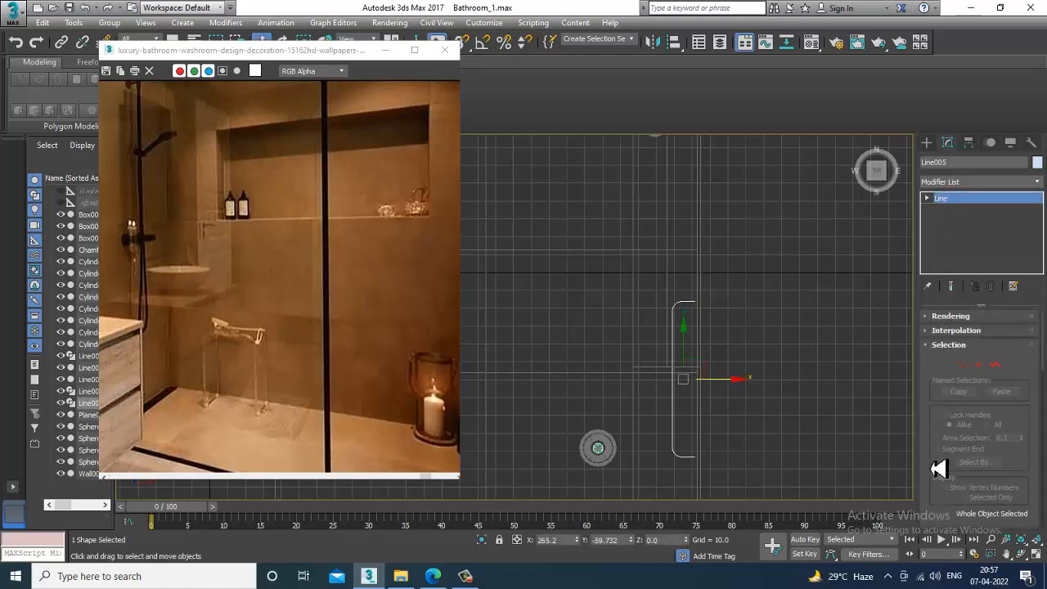
pyautogui.click(941, 317)
pyautogui.click(935, 331)
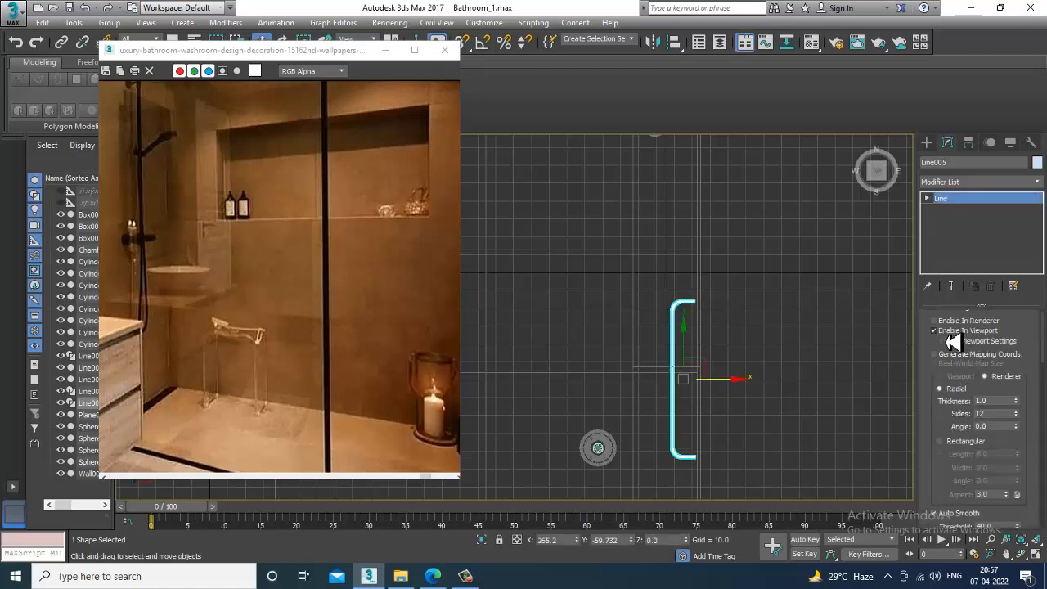
pyautogui.hotkey('alt', 'w')
pyautogui.middleClick(828, 455)
pyautogui.hotkey('alt', 'w')
pyautogui.scroll(-2, 824, 449)
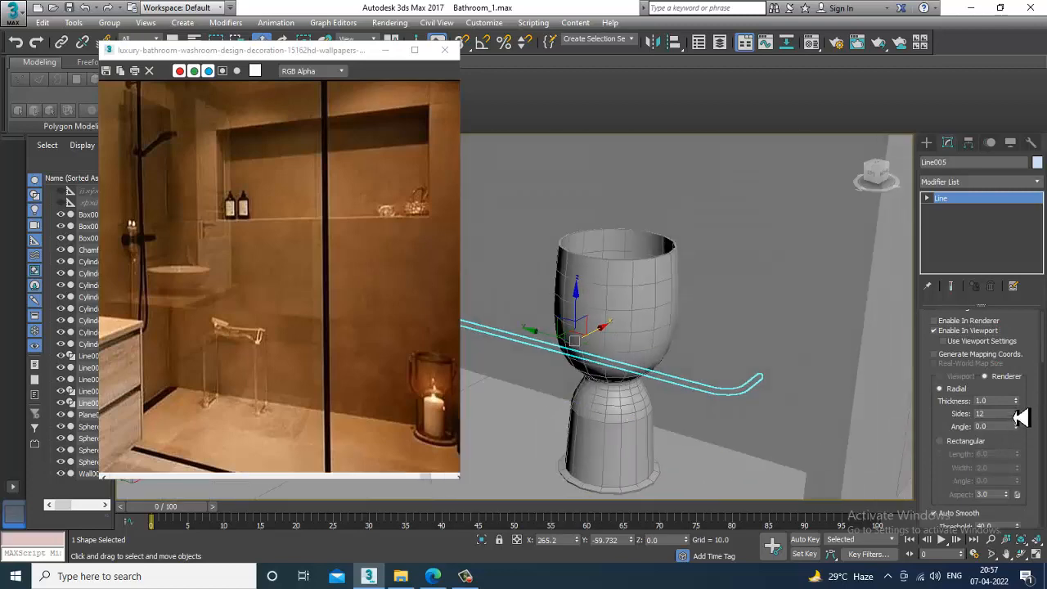
pyautogui.moveTo(1017, 401); pyautogui.dragTo(1013, 354)
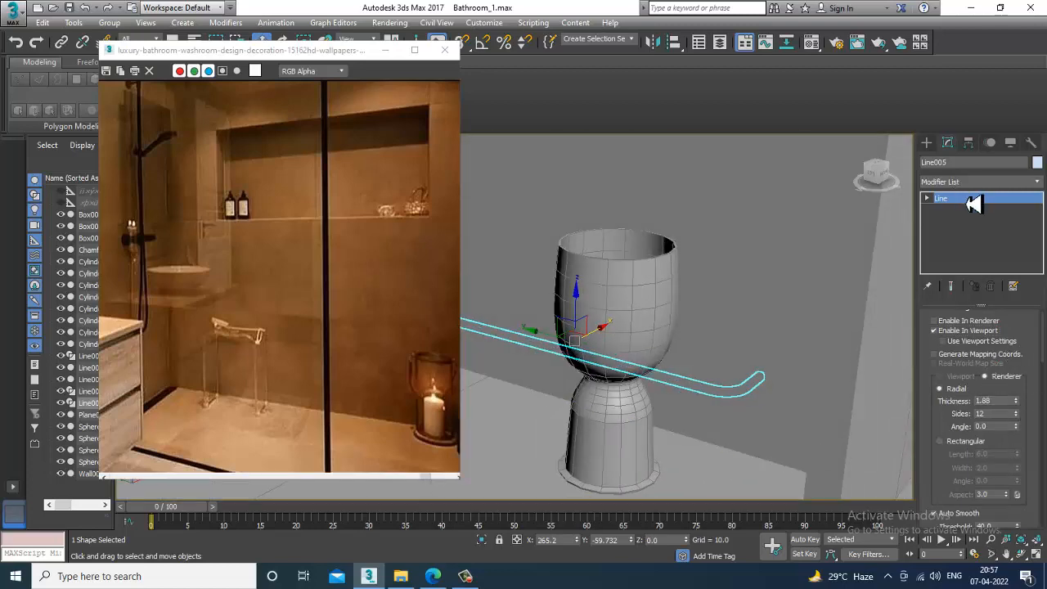
# Move the tubular rail up from the floor to a height of about 171 beside the shower wall.
pyautogui.press('1')
pyautogui.scroll(-8, 701, 350)
pyautogui.keyDown('alt'); pyautogui.moveTo(751, 371); pyautogui.dragTo(691, 350, button='middle'); pyautogui.keyUp('alt')
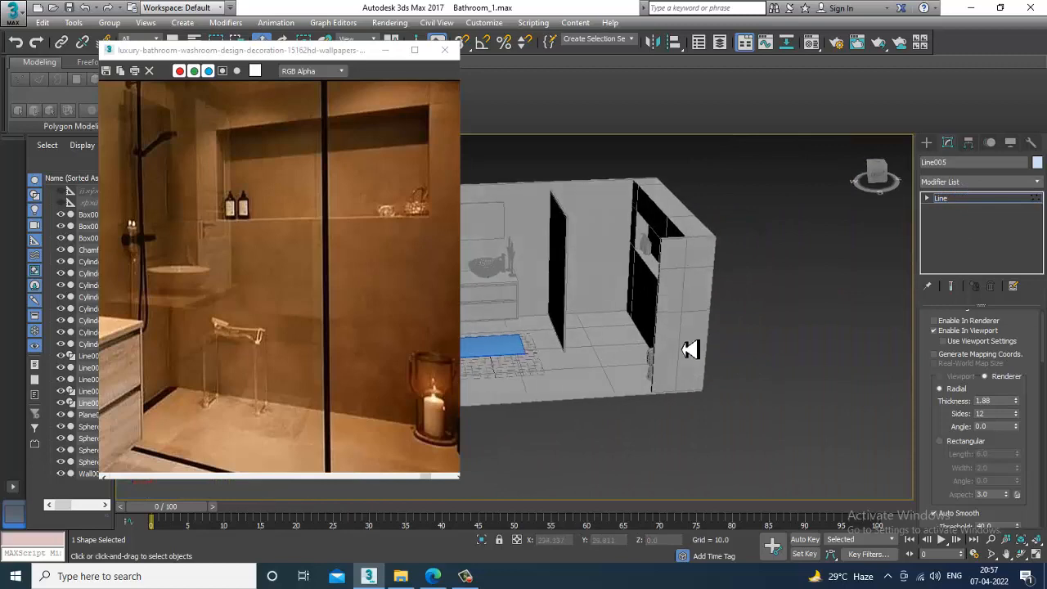
pyautogui.press('F3')
pyautogui.click(965, 204)
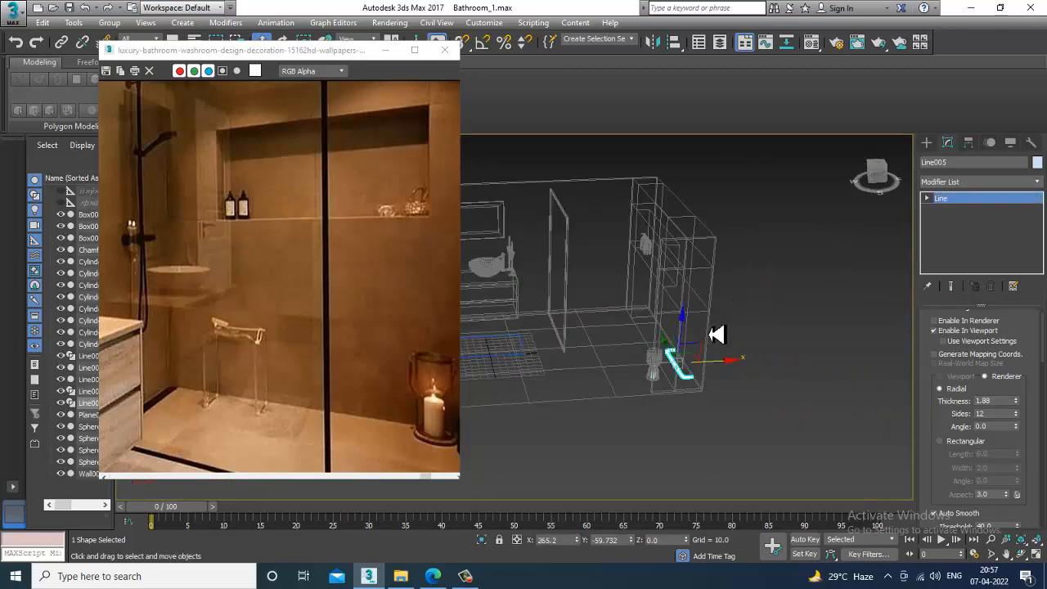
pyautogui.moveTo(683, 335); pyautogui.dragTo(676, 224)
pyautogui.press('F3')
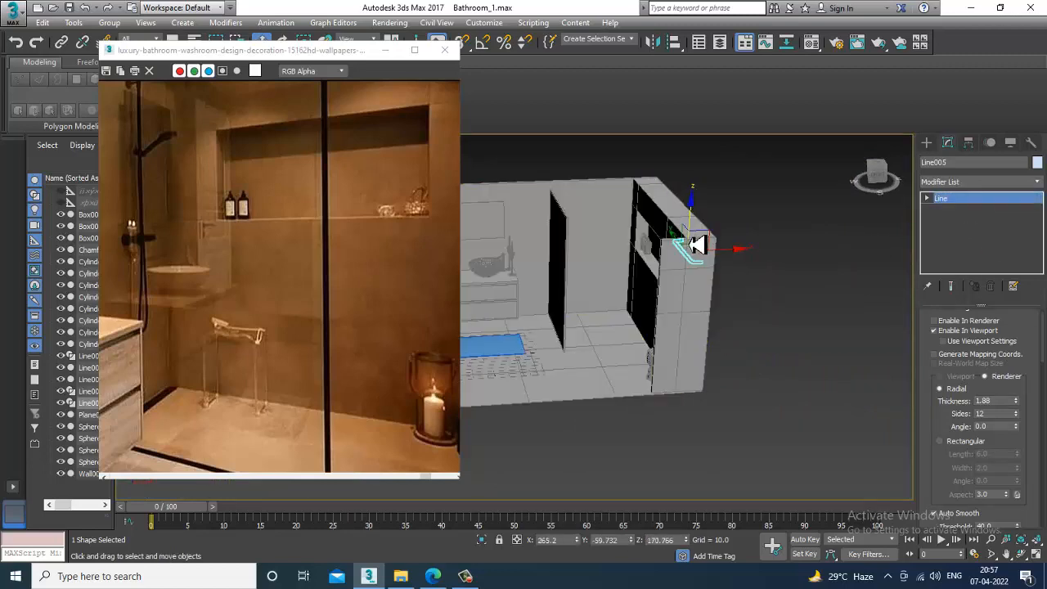
# Shift the rail to about X 231.6 and Z 186 so that its two bent ends meet the wall face.
pyautogui.scroll(6, 720, 245)
pyautogui.keyDown('alt'); pyautogui.moveTo(713, 255); pyautogui.dragTo(652, 238, button='middle'); pyautogui.keyUp('alt')
pyautogui.moveTo(652, 239)
pyautogui.mouseDown()
pyautogui.moveTo(657, 215)
pyautogui.moveTo(635, 226)
pyautogui.moveTo(645, 234)
pyautogui.mouseUp()
pyautogui.keyDown('alt'); pyautogui.moveTo(646, 234); pyautogui.dragTo(710, 313, button='middle'); pyautogui.keyUp('alt')
pyautogui.moveTo(635, 306); pyautogui.dragTo(661, 304)
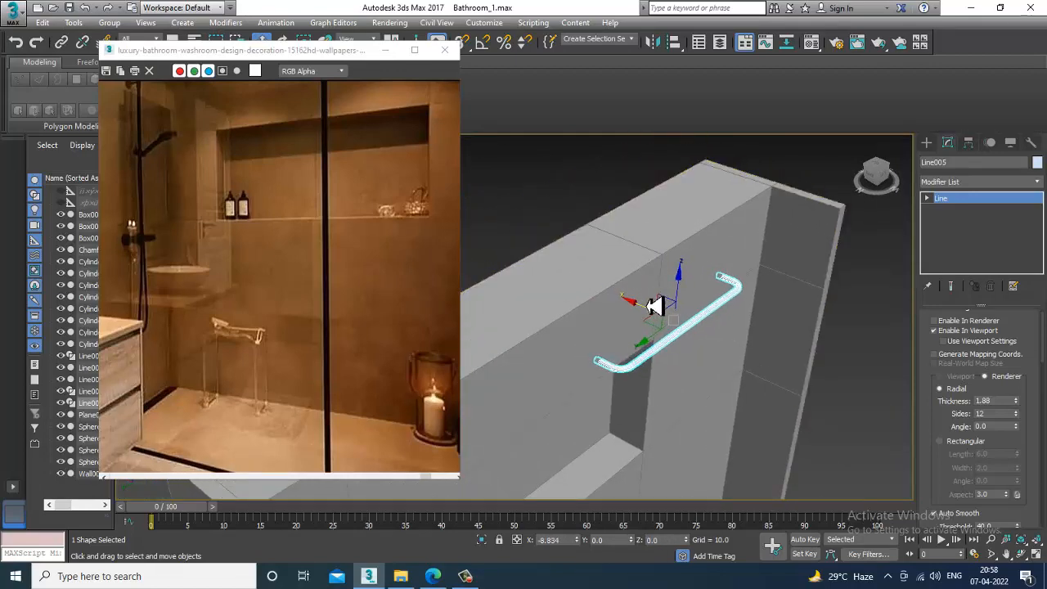
pyautogui.keyDown('alt'); pyautogui.moveTo(661, 303); pyautogui.dragTo(726, 306, button='middle'); pyautogui.keyUp('alt')
pyautogui.moveTo(707, 284); pyautogui.dragTo(698, 285)
pyautogui.keyDown('alt'); pyautogui.moveTo(708, 283); pyautogui.dragTo(779, 284, button='middle'); pyautogui.keyUp('alt')
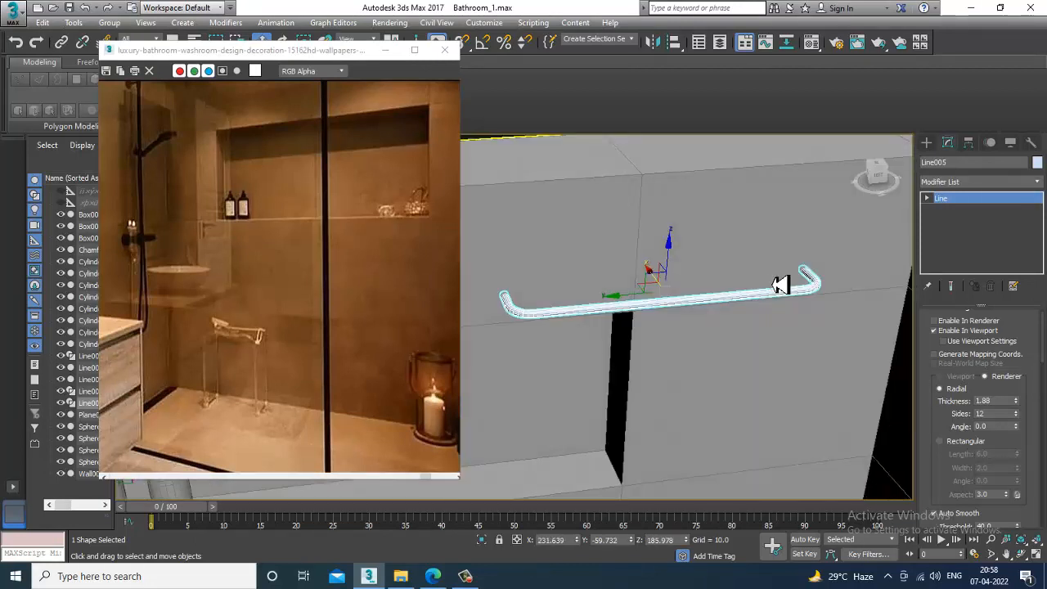
pyautogui.click(927, 146)
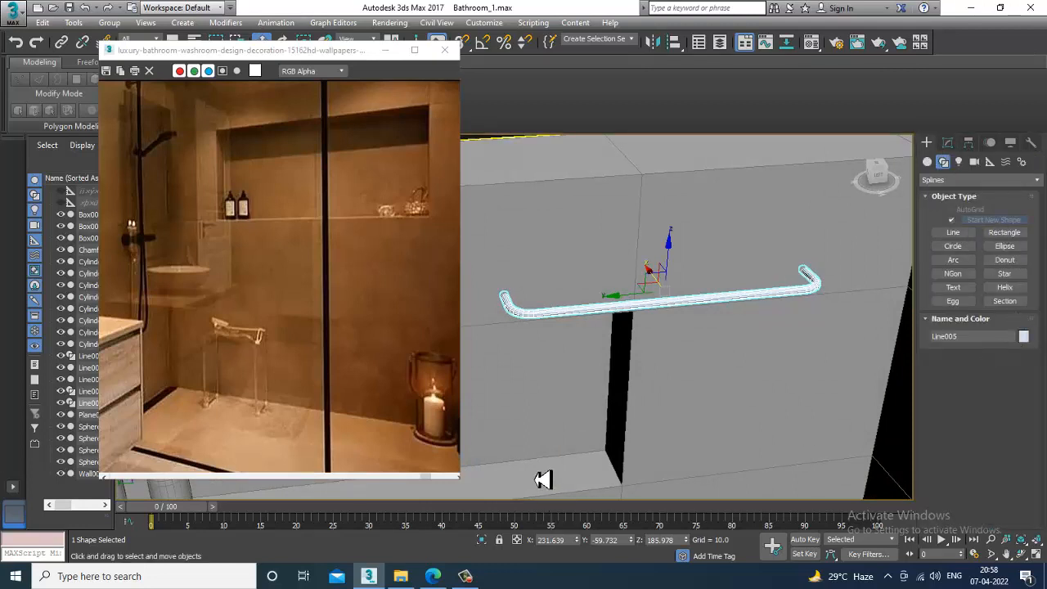
pyautogui.click(466, 576)
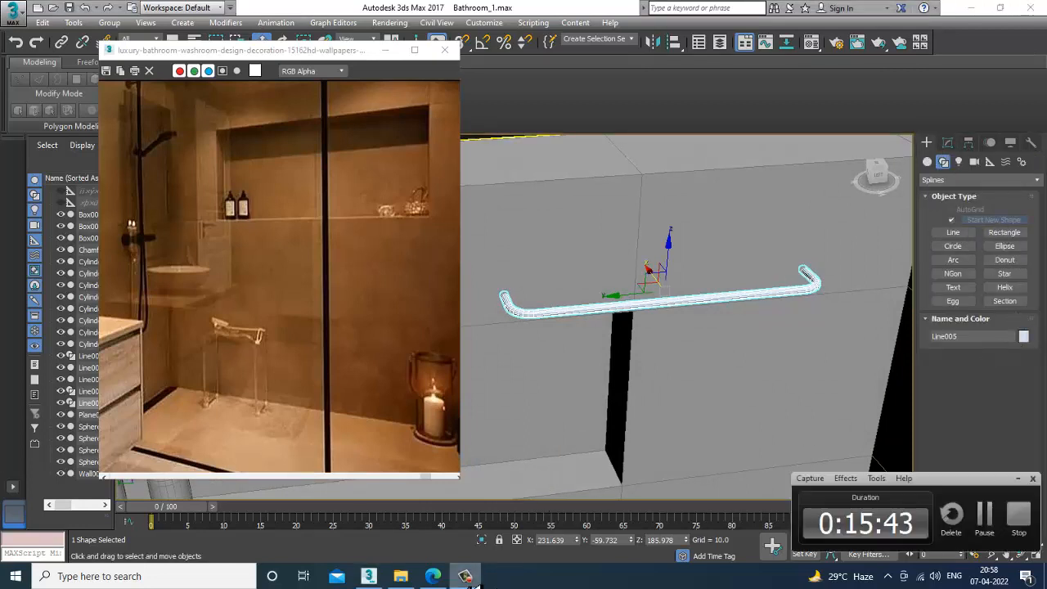
pyautogui.click(466, 577)
# Convert the rail line to an Editable Poly and deselect it.
pyautogui.keyDown('alt'); pyautogui.moveTo(760, 369); pyautogui.dragTo(818, 288, button='middle'); pyautogui.keyUp('alt')
pyautogui.rightClick(748, 323)
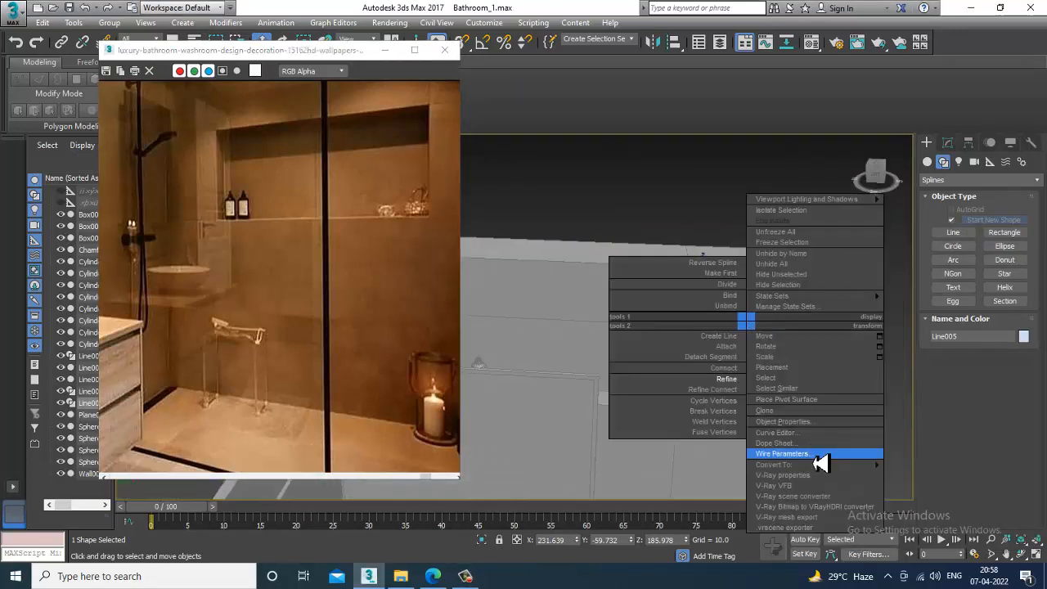
pyautogui.moveTo(818, 465)
pyautogui.click(931, 486)
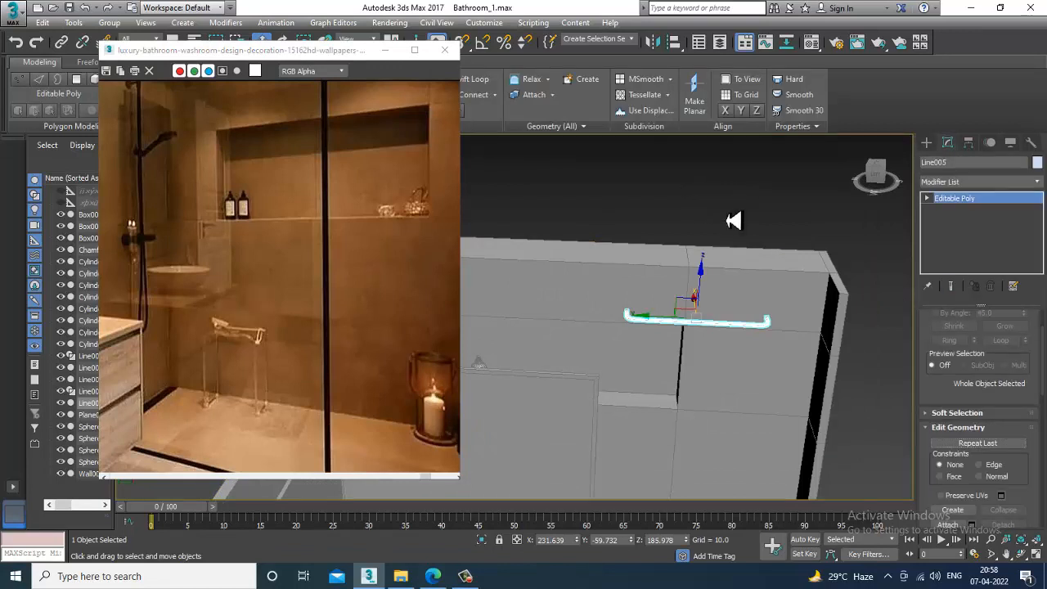
pyautogui.click(732, 220)
# Draw a plane about 134 wide and 68 long across the middle of the rail in the Top view.
pyautogui.click(927, 143)
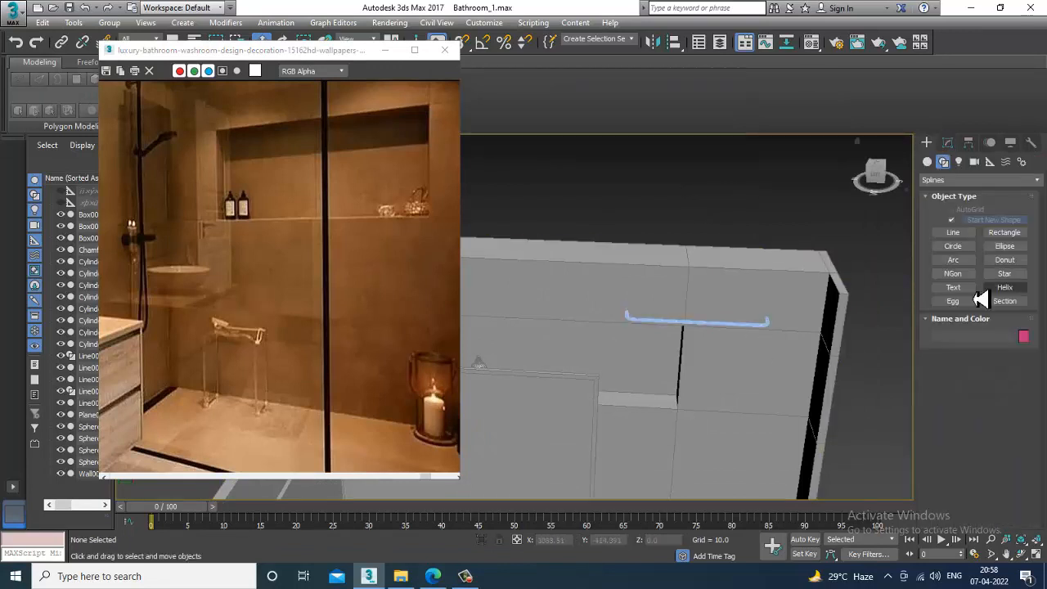
pyautogui.click(927, 162)
pyautogui.click(1006, 278)
pyautogui.hotkey('alt', 'w')
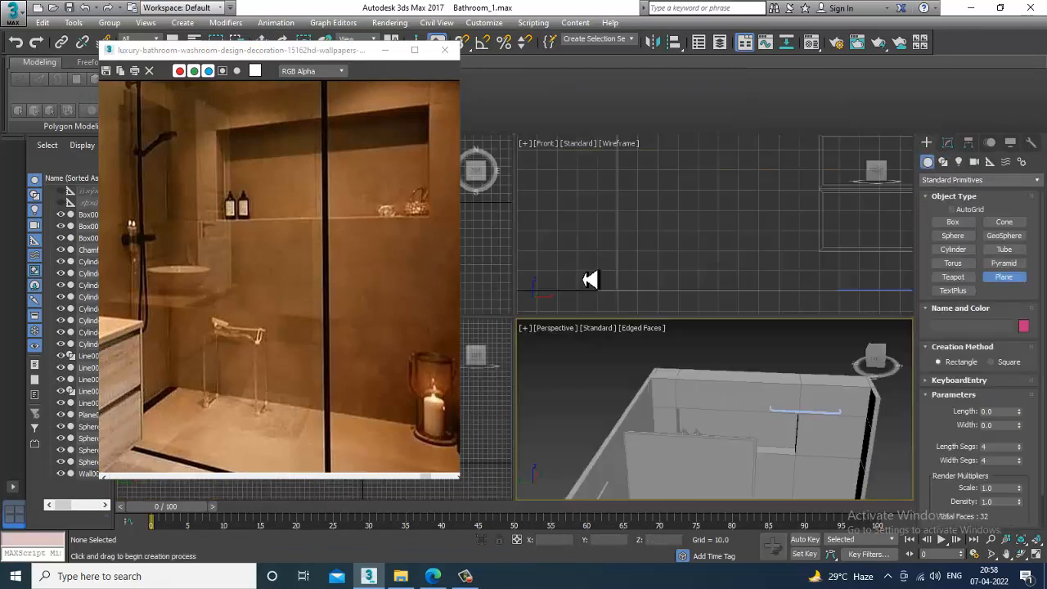
pyautogui.hotkey('alt', 'w')
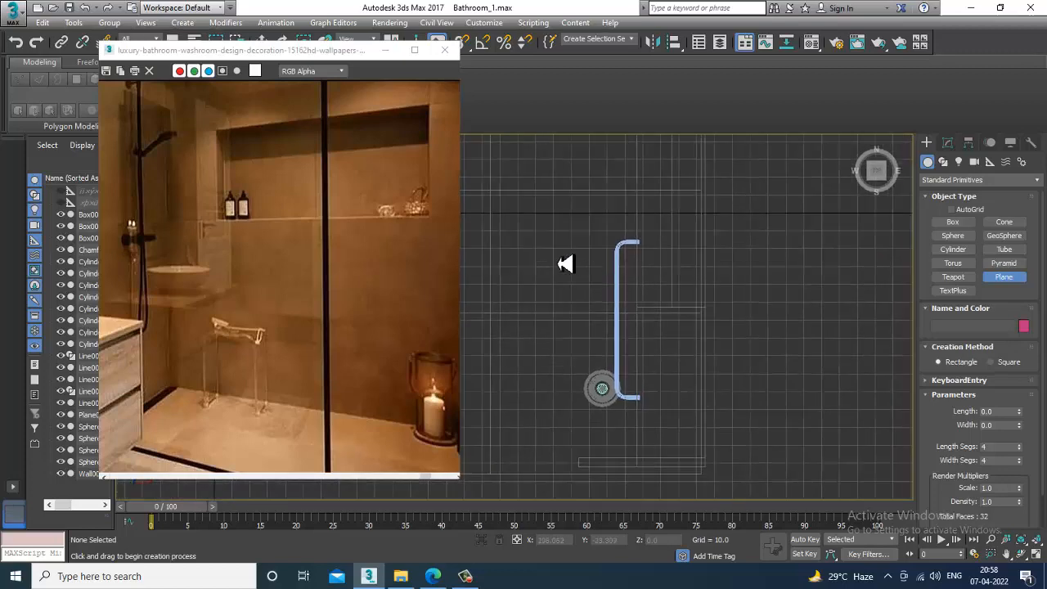
pyautogui.moveTo(476, 252); pyautogui.dragTo(717, 375)
pyautogui.rightClick(801, 438)
# Raise the plane in the Perspective view to a height of about 201.5, just above the rail.
pyautogui.hotkey('alt', 'w')
pyautogui.rightClick(818, 437)
pyautogui.hotkey('alt', 'w')
pyautogui.scroll(-3, 664, 472)
pyautogui.keyDown('alt'); pyautogui.moveTo(664, 472); pyautogui.dragTo(663, 446, button='middle'); pyautogui.keyUp('alt')
pyautogui.moveTo(662, 446); pyautogui.dragTo(671, 239)
pyautogui.keyDown('alt'); pyautogui.moveTo(671, 238); pyautogui.dragTo(681, 279, button='middle'); pyautogui.keyUp('alt')
pyautogui.scroll(4, 658, 241)
pyautogui.moveTo(645, 238); pyautogui.dragTo(661, 281)
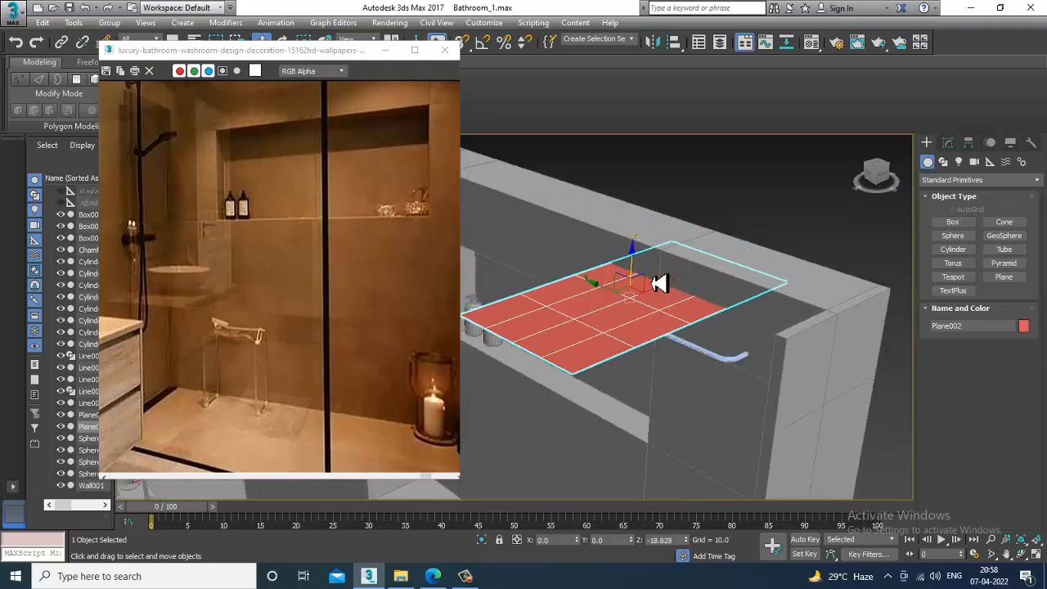
# Widen the plane to about 172.4 and set its segments to 60 in length and 50 in width.
pyautogui.click(949, 145)
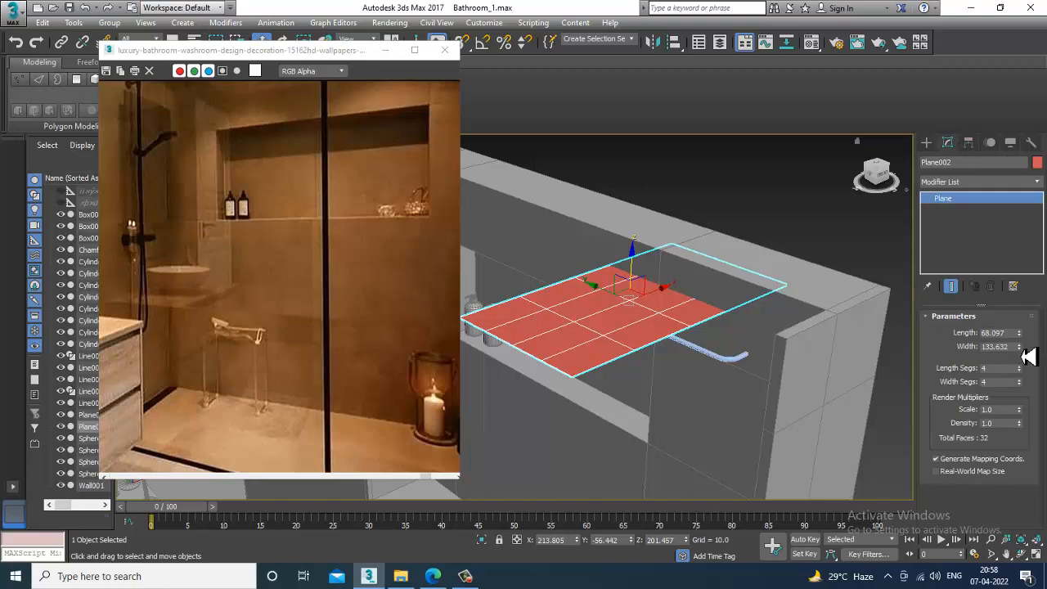
pyautogui.moveTo(1029, 355); pyautogui.dragTo(1029, 338)
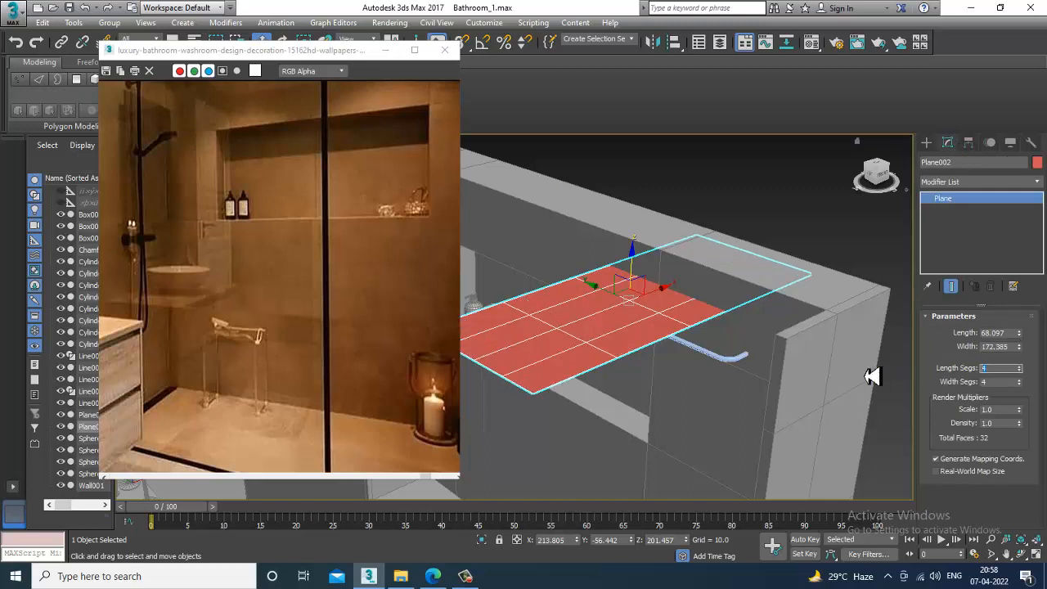
pyautogui.write('60')
pyautogui.press('Tab')
pyautogui.write('5')
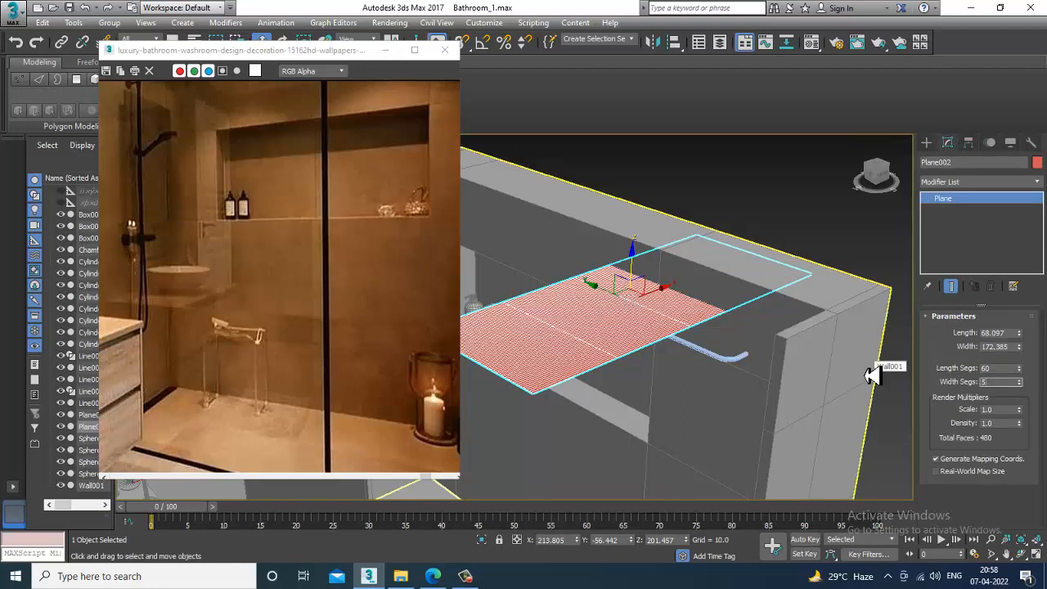
pyautogui.write('0')
pyautogui.press('Return')
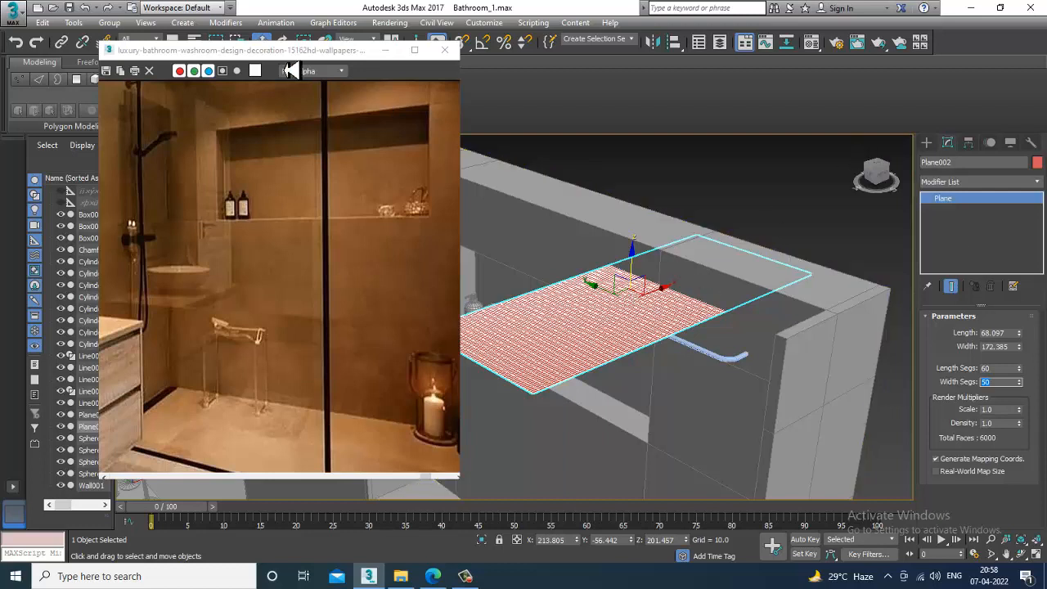
# Turn the plane into a MassFX mCloth object.
pyautogui.click(278, 23)
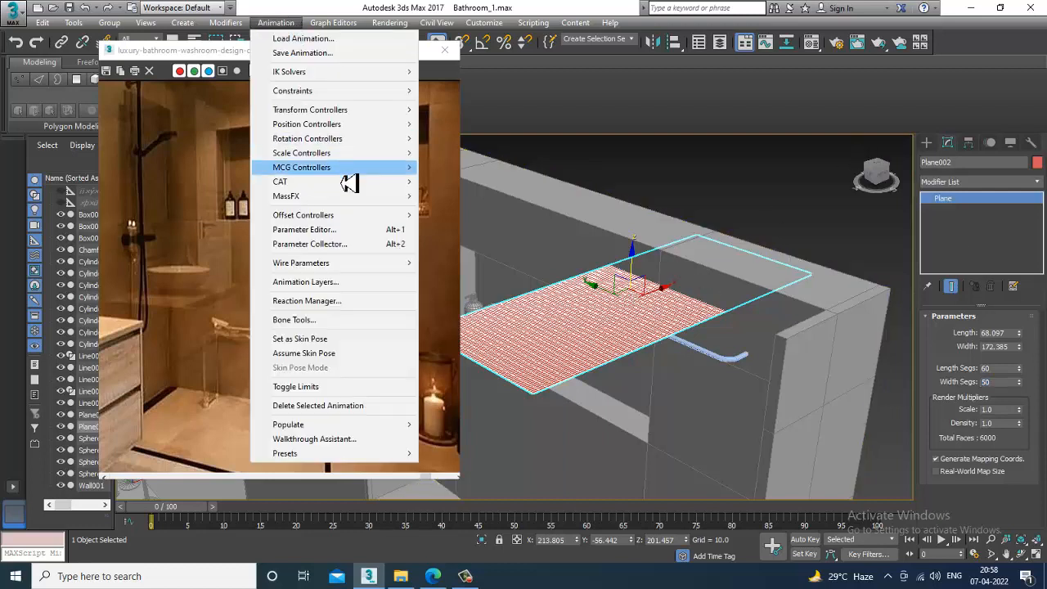
pyautogui.moveTo(360, 203)
pyautogui.moveTo(475, 211)
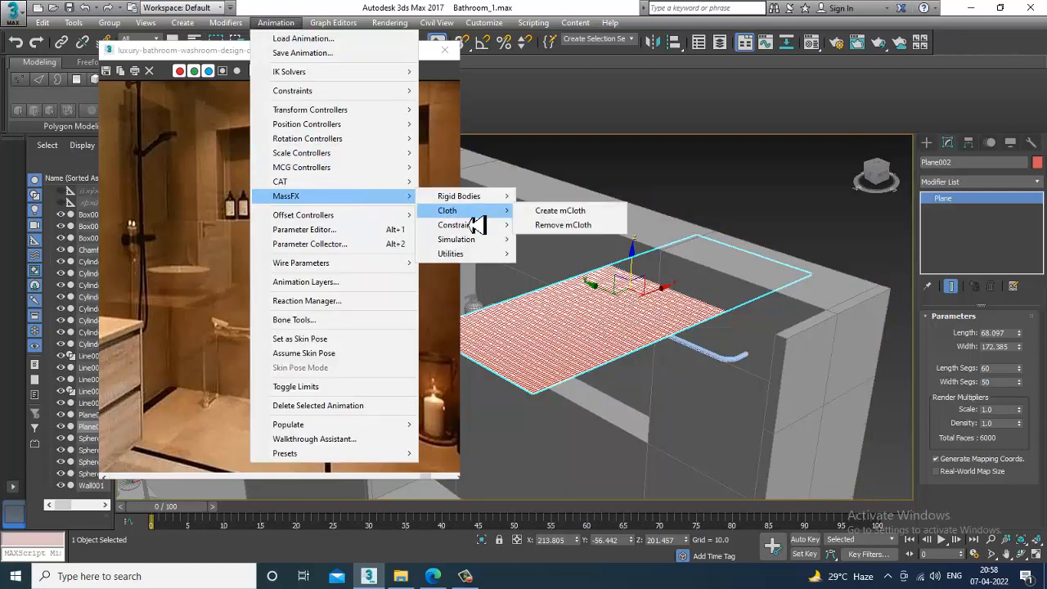
pyautogui.click(546, 216)
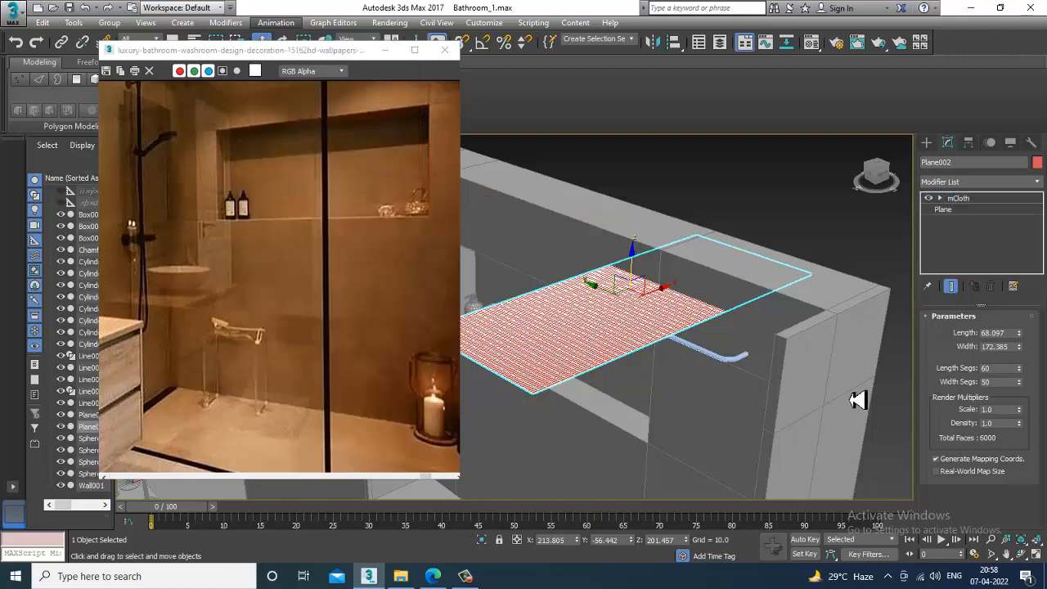
# Make the rail a MassFX static rigid body.
pyautogui.click(736, 369)
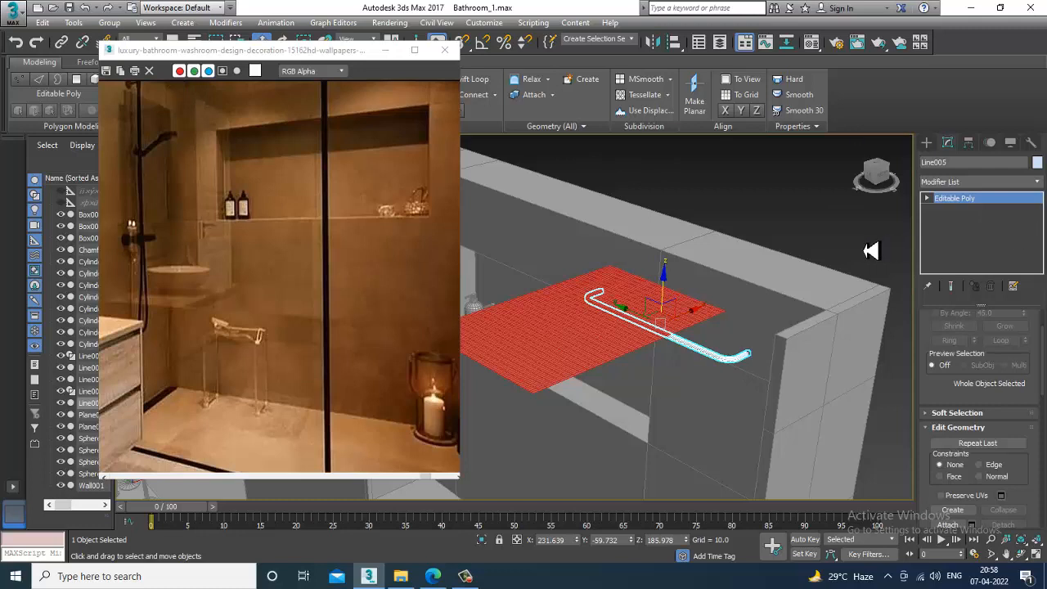
pyautogui.click(276, 22)
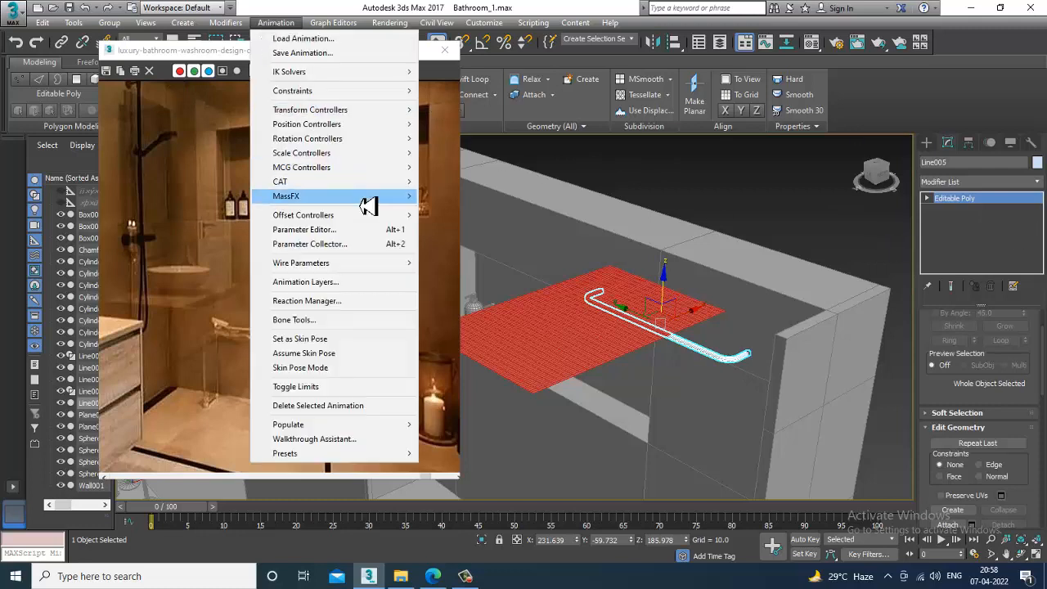
pyautogui.moveTo(365, 200)
pyautogui.moveTo(485, 205)
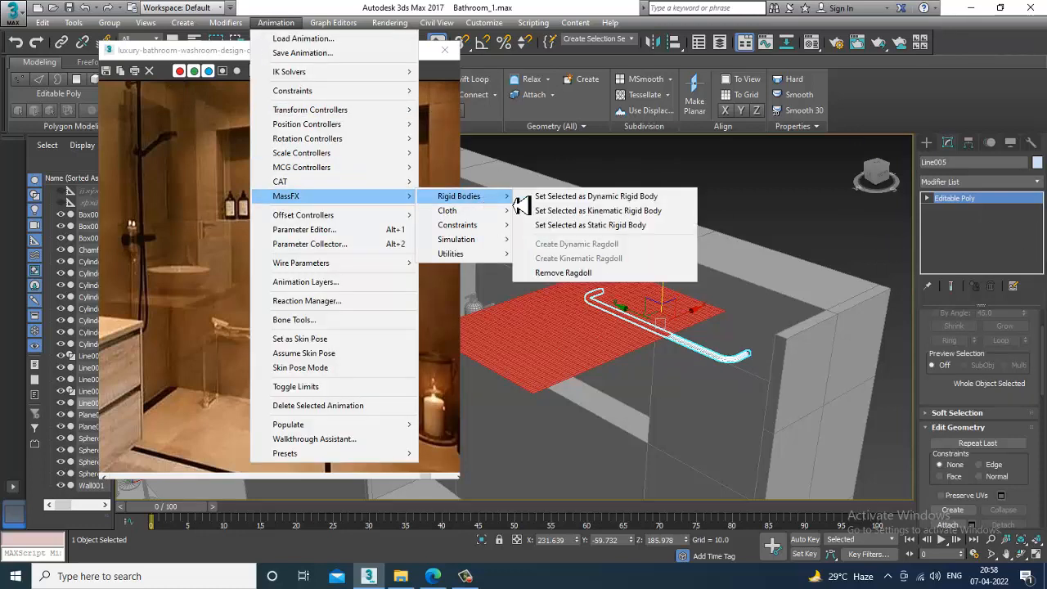
pyautogui.click(626, 229)
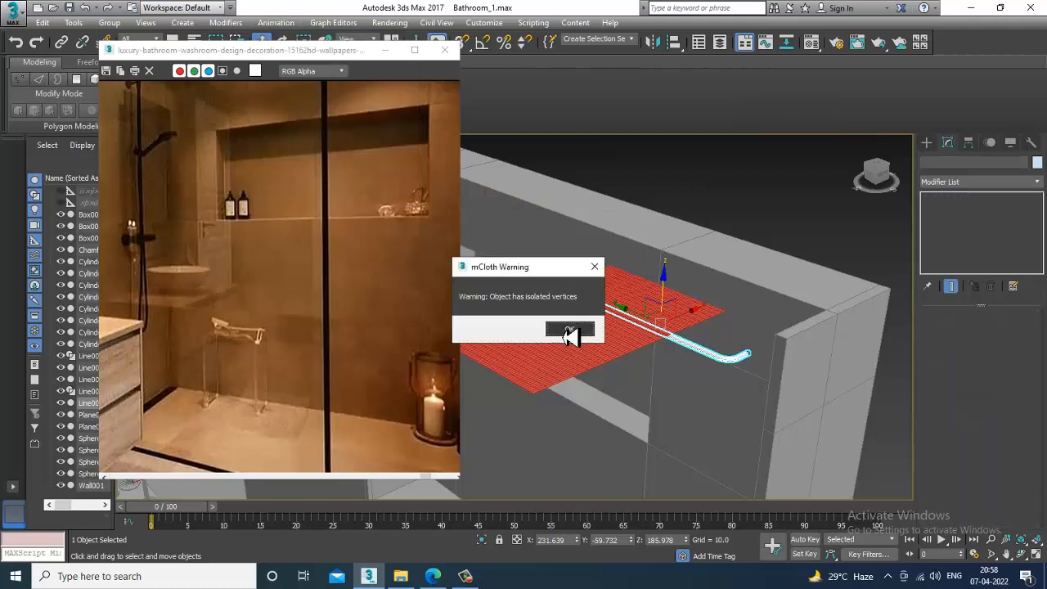
pyautogui.click(571, 330)
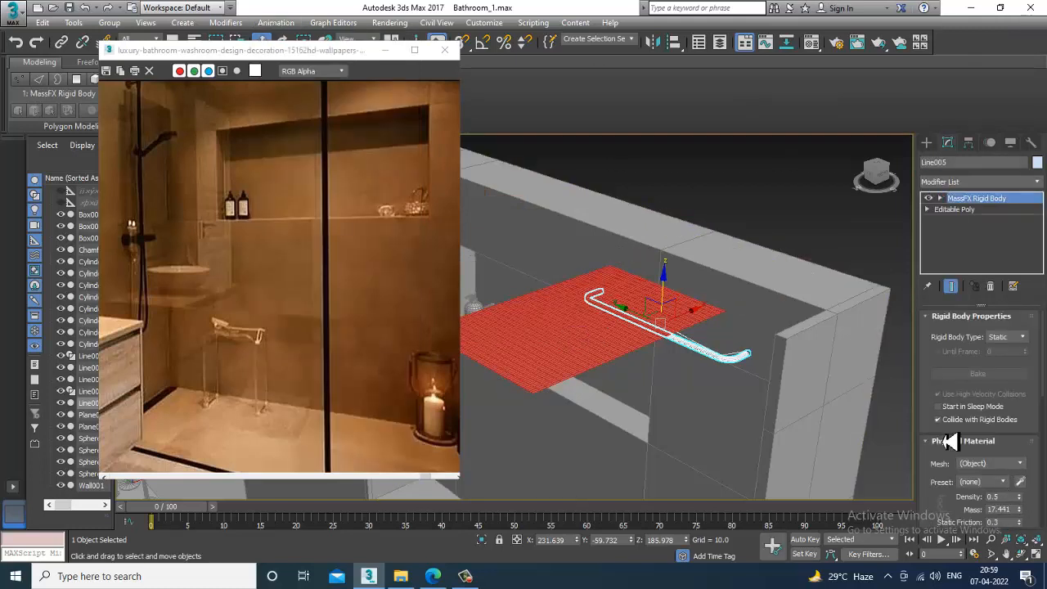
# Set the physical shape type of the rail's rigid body to Original.
pyautogui.scroll(-5, 949, 441)
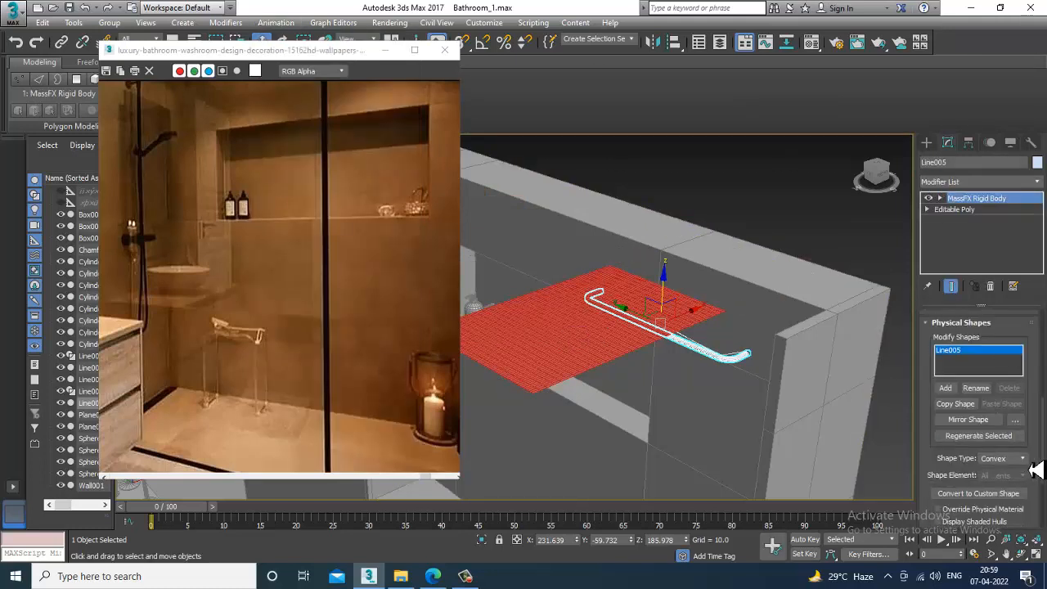
pyautogui.click(1005, 459)
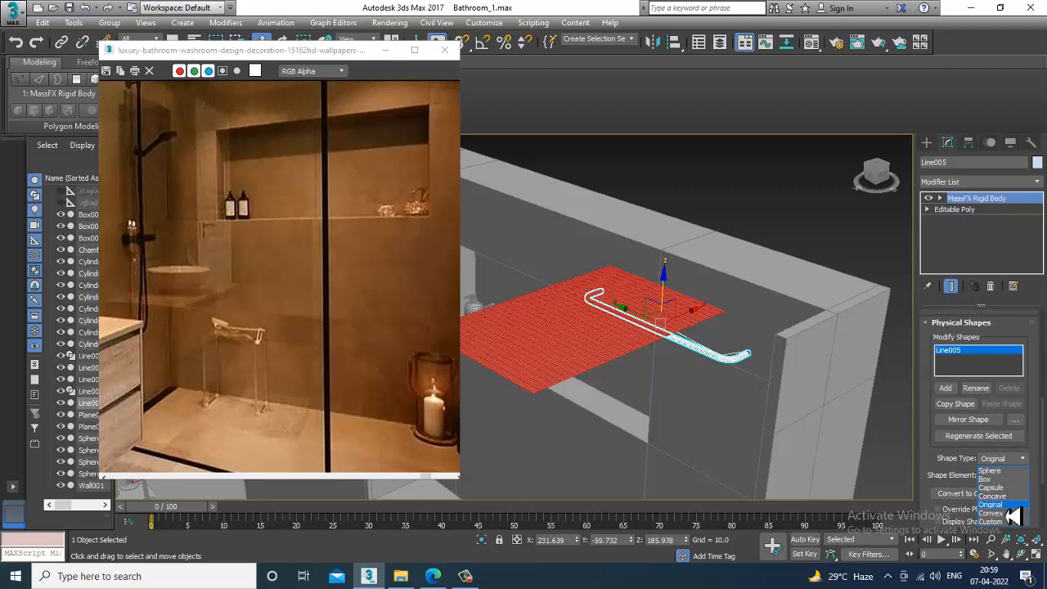
pyautogui.click(1011, 506)
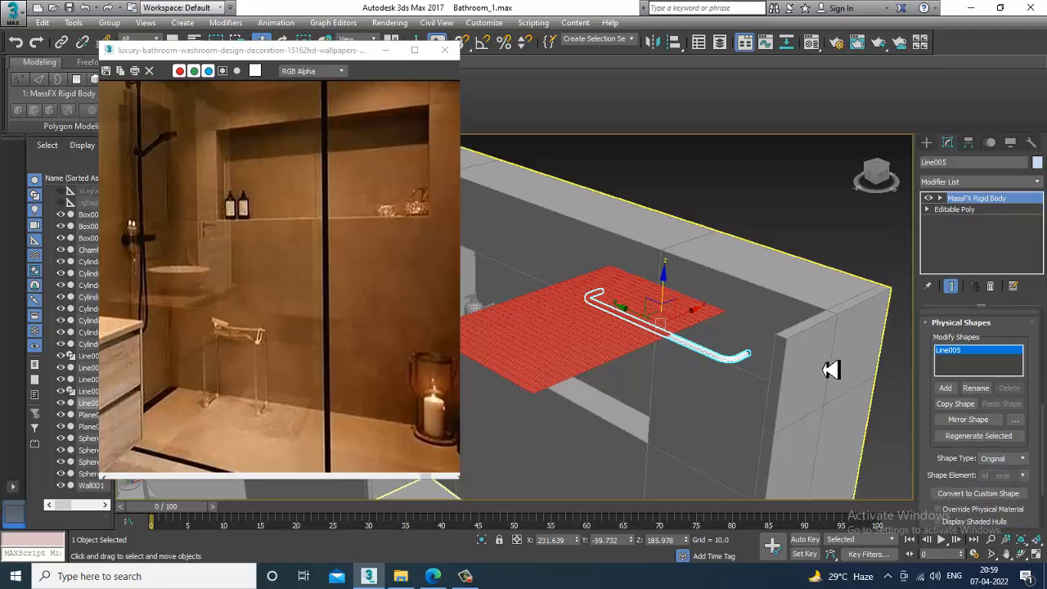
# Run the MassFX simulation and check how the cloth plane falls over the rail.
pyautogui.click(276, 22)
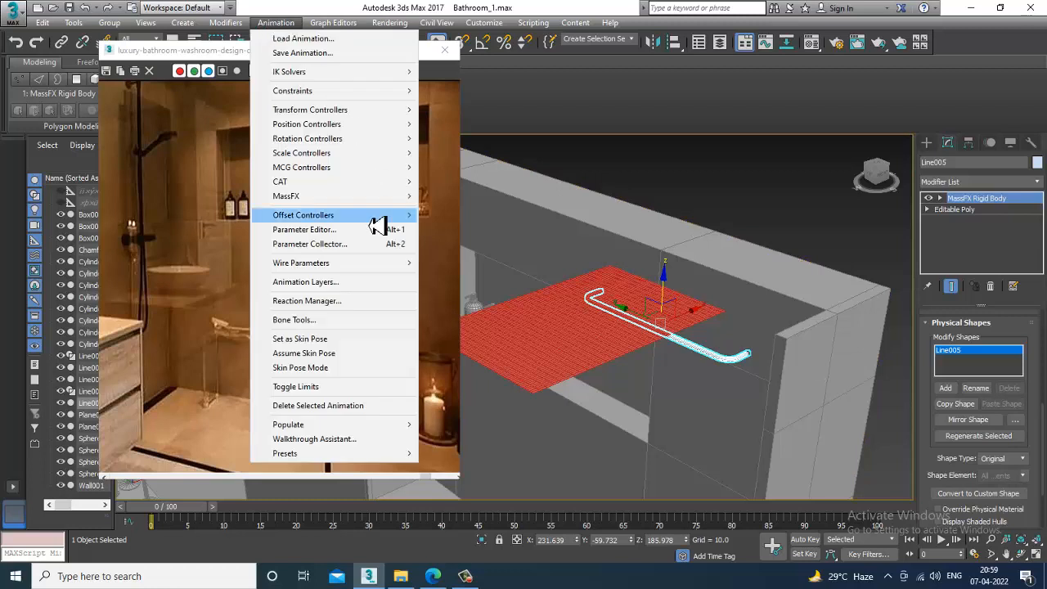
pyautogui.moveTo(348, 197)
pyautogui.click(553, 239)
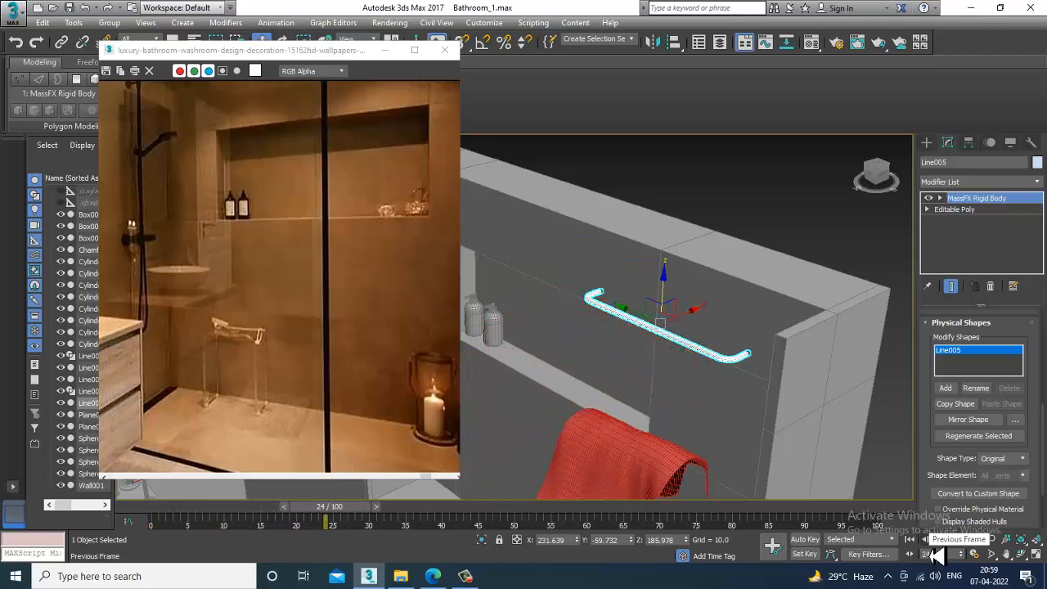
pyautogui.moveTo(456, 524); pyautogui.dragTo(327, 519)
# Move the cloth plane along the X axis to about X 230.8, further across the wall.
pyautogui.keyDown('alt'); pyautogui.moveTo(590, 345); pyautogui.dragTo(533, 360, button='middle'); pyautogui.keyUp('alt')
pyautogui.click(810, 319)
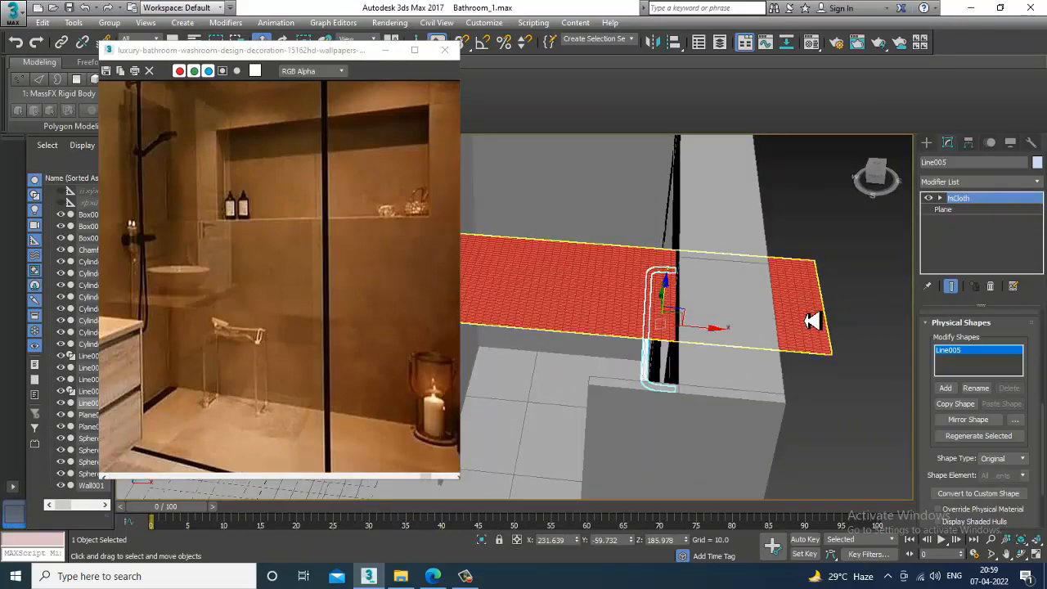
pyautogui.scroll(-3, 736, 321)
pyautogui.moveTo(724, 318)
pyautogui.keyDown('alt'); pyautogui.mouseDown(button='middle')
pyautogui.moveTo(713, 346)
pyautogui.moveTo(718, 322)
pyautogui.mouseUp(button='middle'); pyautogui.keyUp('alt')
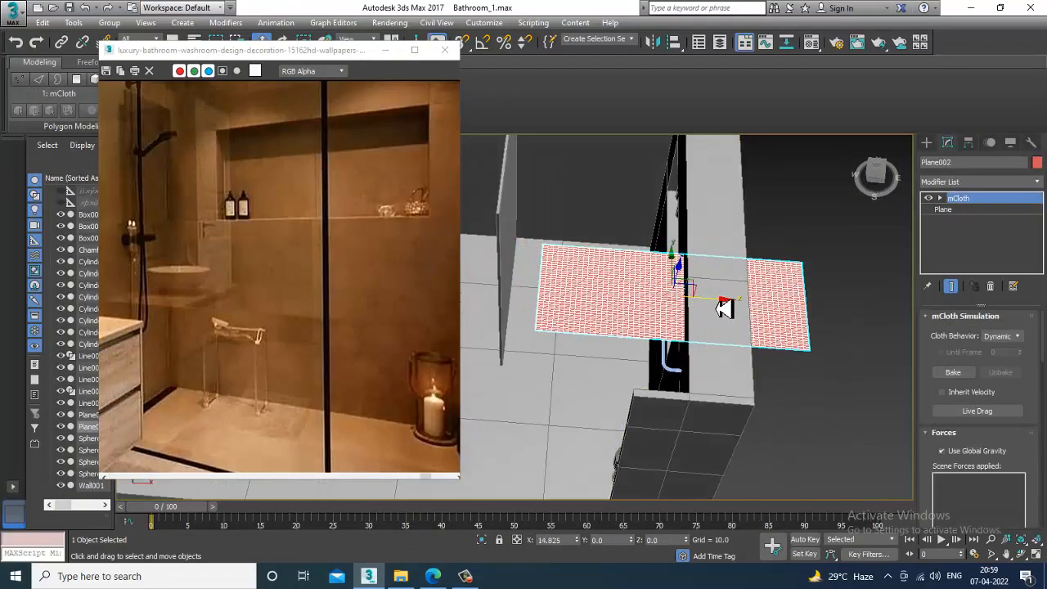
pyautogui.keyDown('alt'); pyautogui.moveTo(666, 351); pyautogui.dragTo(694, 295, button='middle'); pyautogui.keyUp('alt')
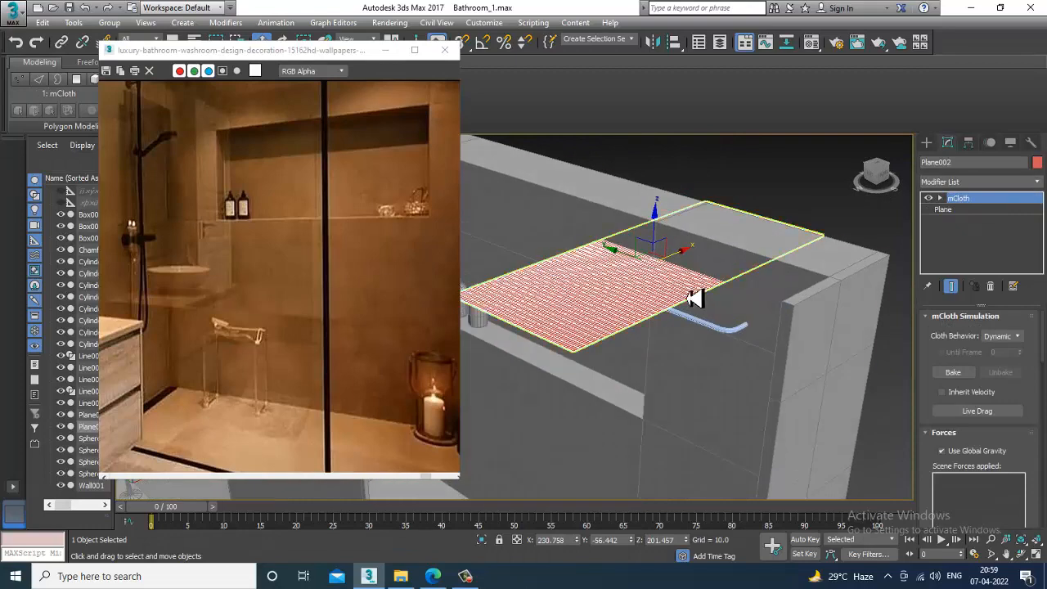
# Run the MassFX simulation to check how the repositioned cloth plane falls over the rail.
pyautogui.click(276, 23)
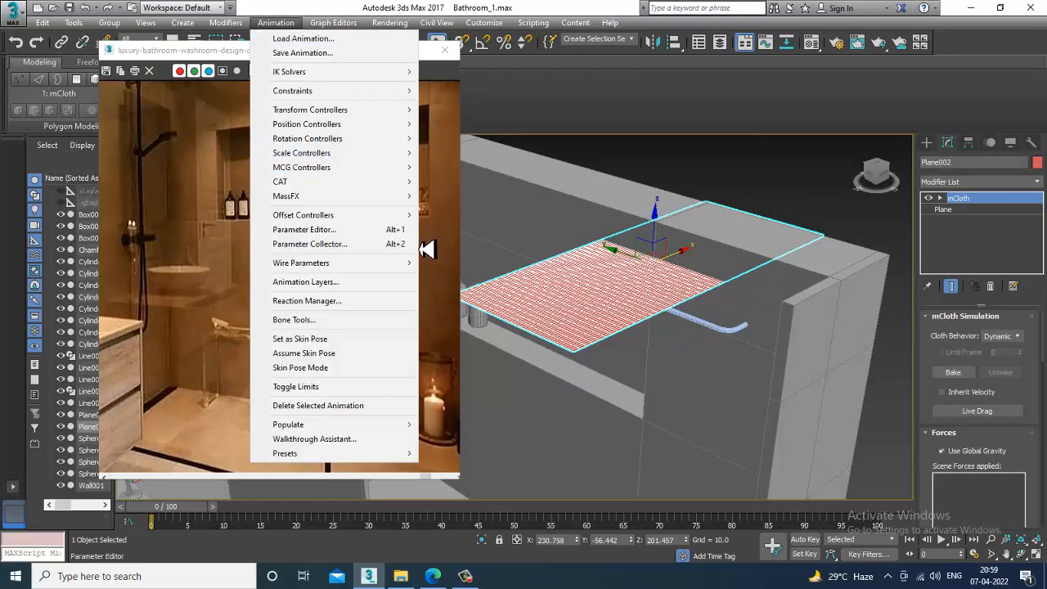
pyautogui.moveTo(346, 198)
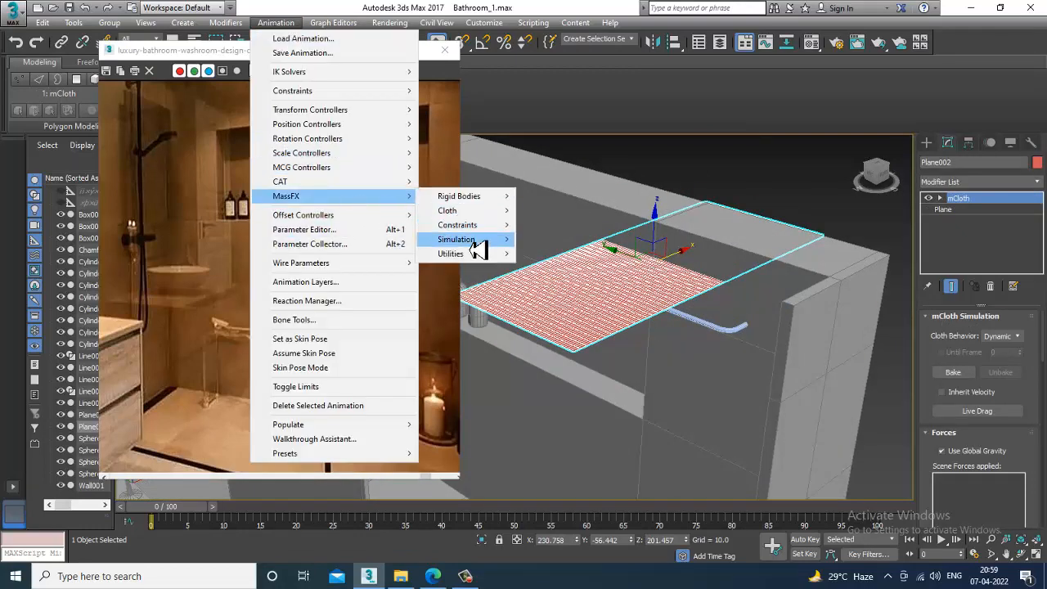
pyautogui.moveTo(474, 240)
pyautogui.click(593, 252)
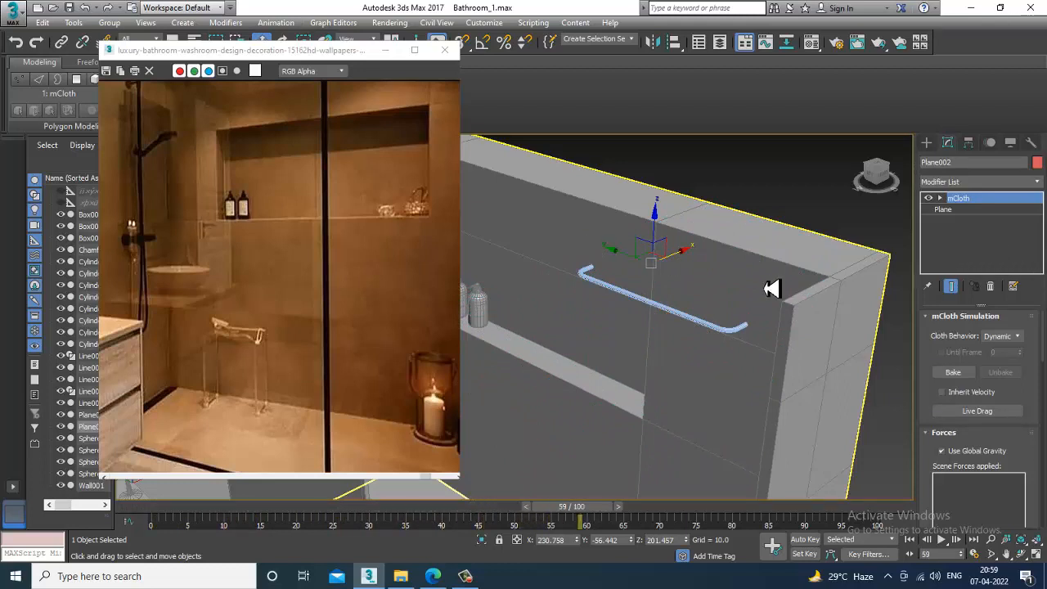
# Lower the cloth plane along the Z axis to about Z 189.4, closer to the rail.
pyautogui.scroll(-4, 773, 288)
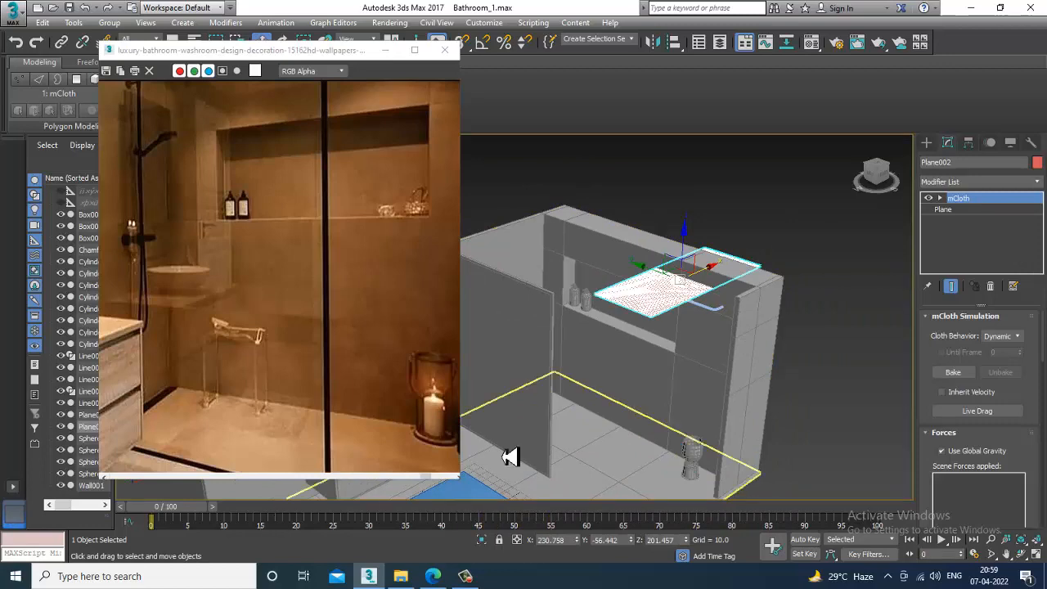
pyautogui.scroll(8, 736, 269)
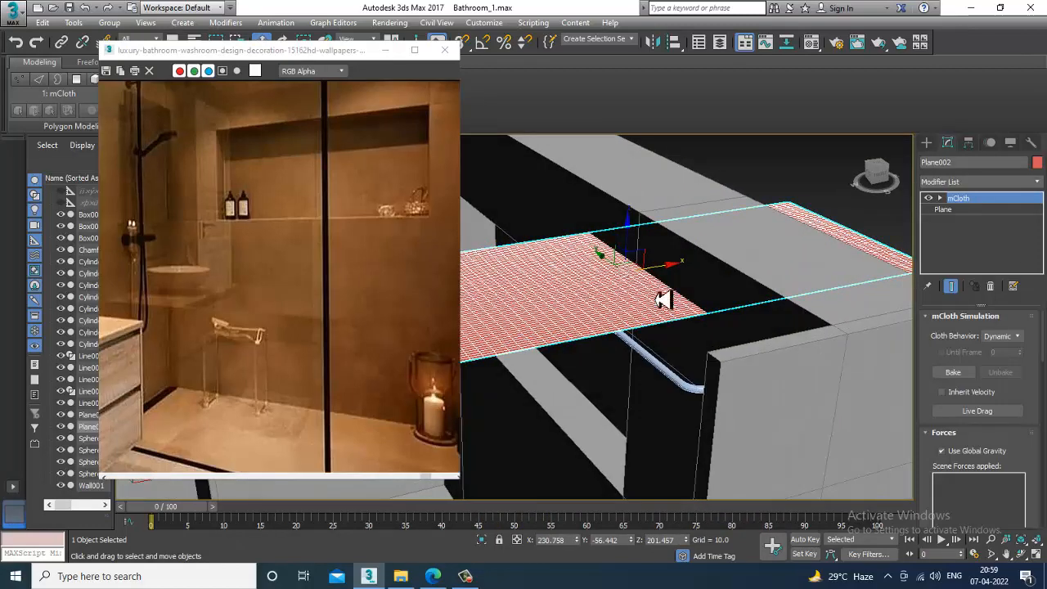
pyautogui.moveTo(634, 246); pyautogui.dragTo(649, 280)
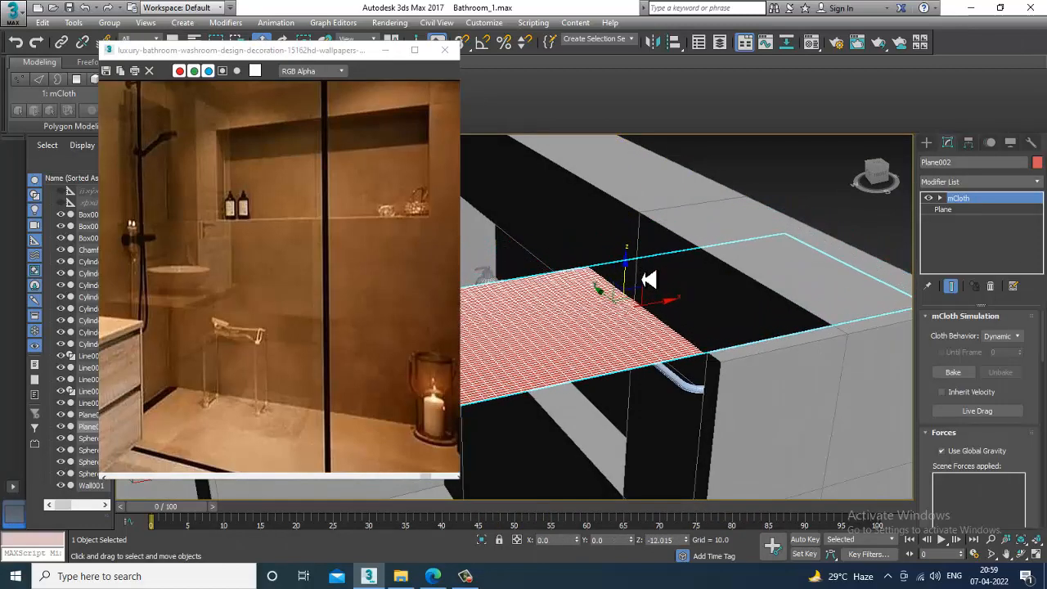
# Play the MassFX simulation with the lowered cloth plane and return the timeline to frame 0.
pyautogui.click(275, 24)
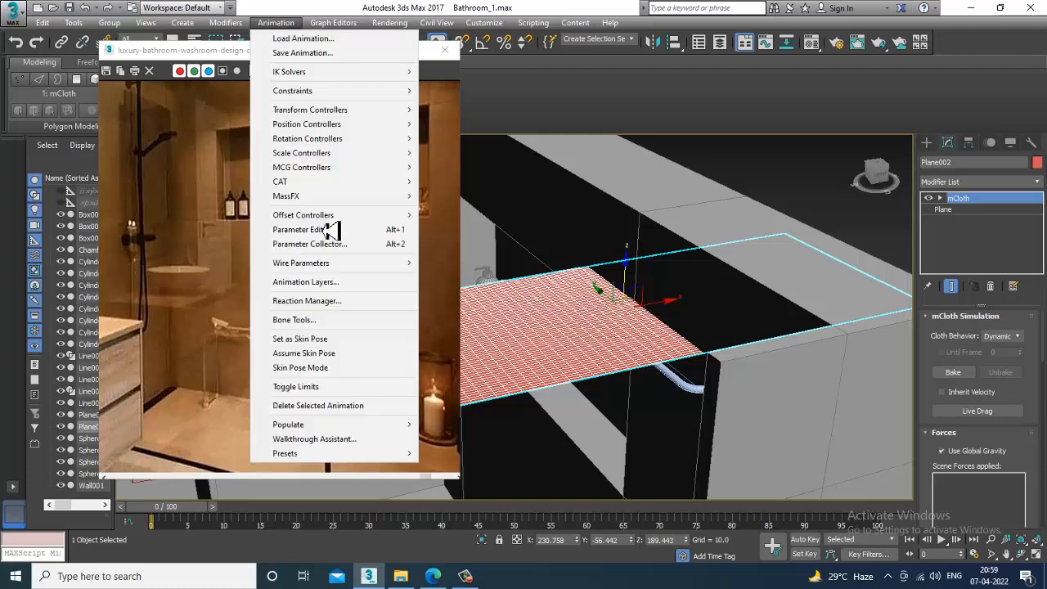
pyautogui.moveTo(351, 198)
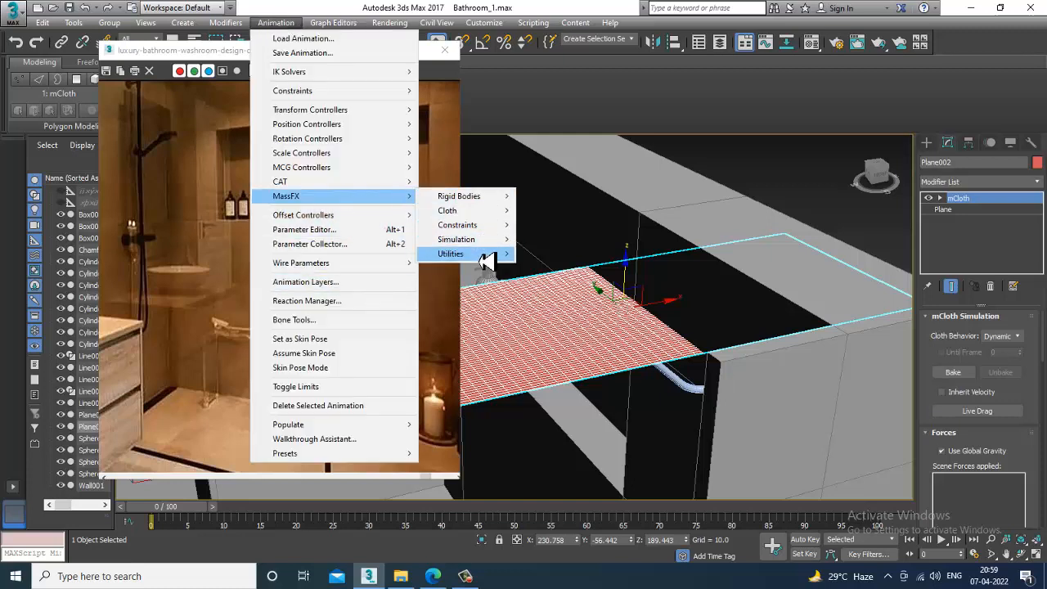
pyautogui.moveTo(482, 242)
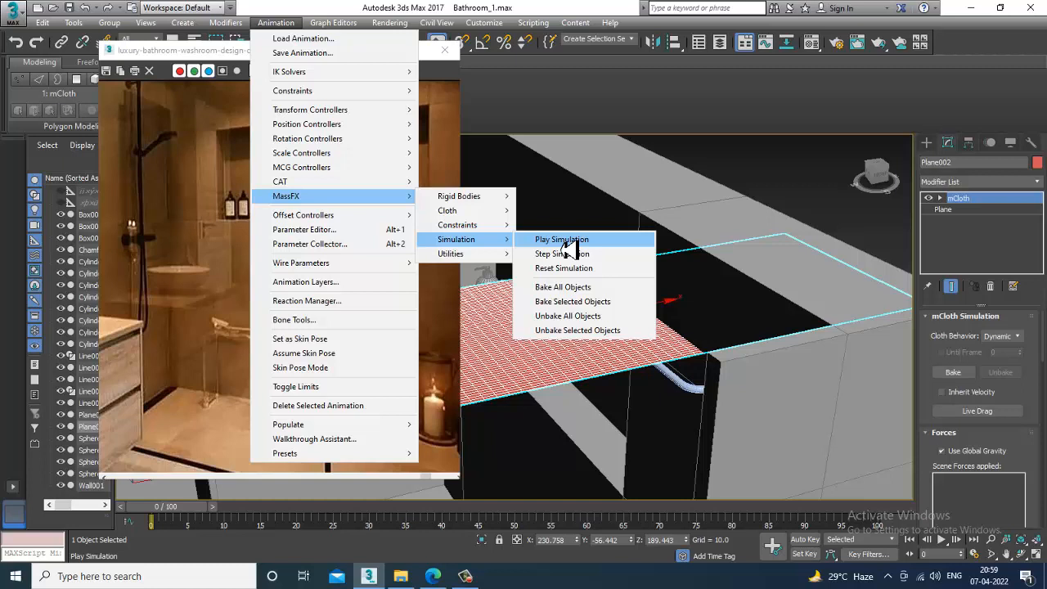
pyautogui.click(565, 240)
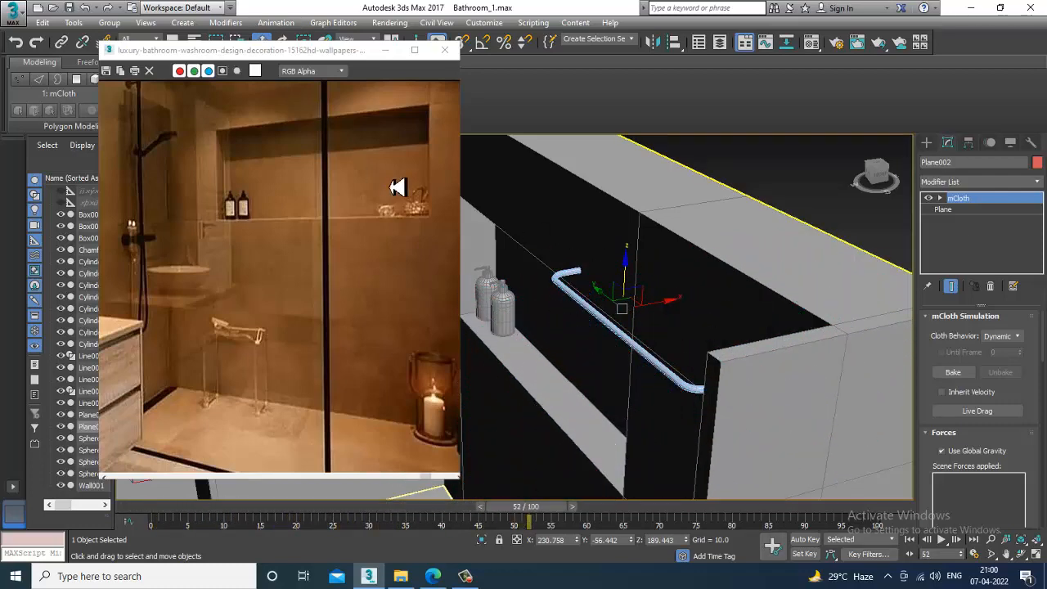
pyautogui.moveTo(626, 508); pyautogui.dragTo(114, 521)
# Replay the MassFX simulation to check the cloth's fall, deselect the plane and scrub the timeline back toward the start.
pyautogui.click(276, 22)
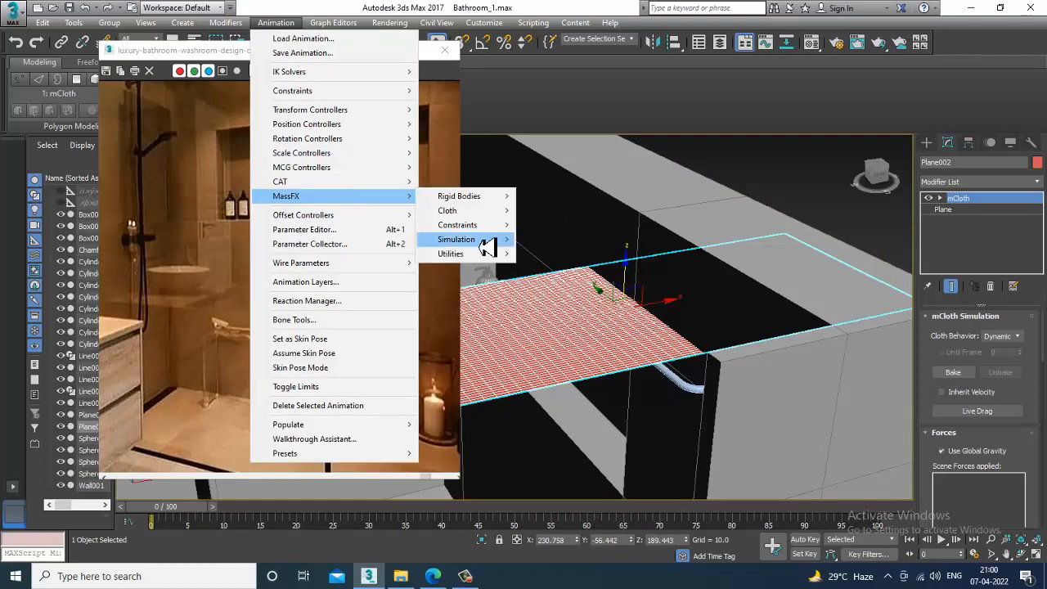
pyautogui.moveTo(485, 244)
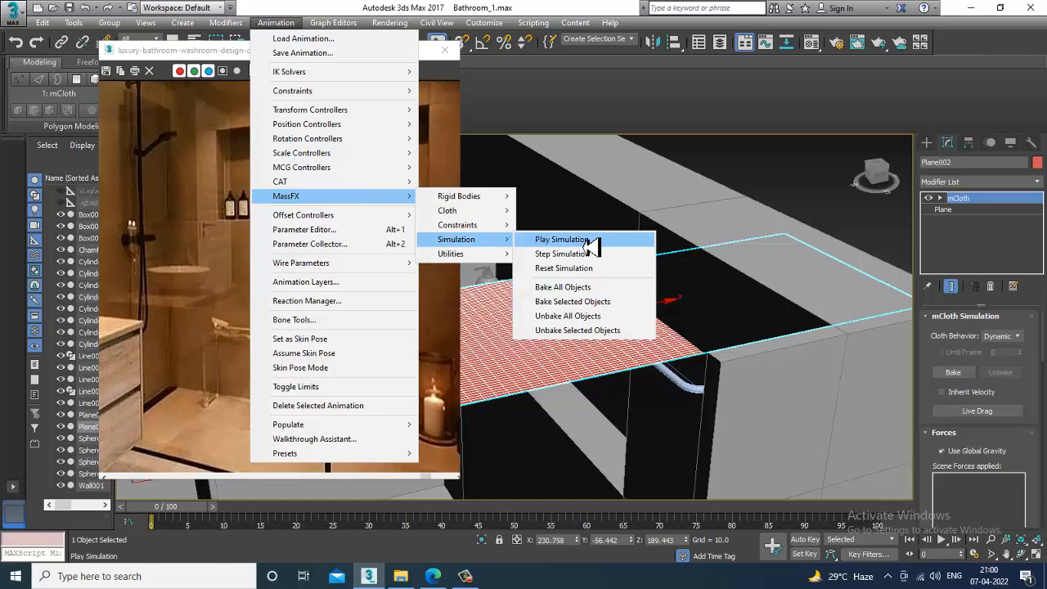
pyautogui.click(562, 240)
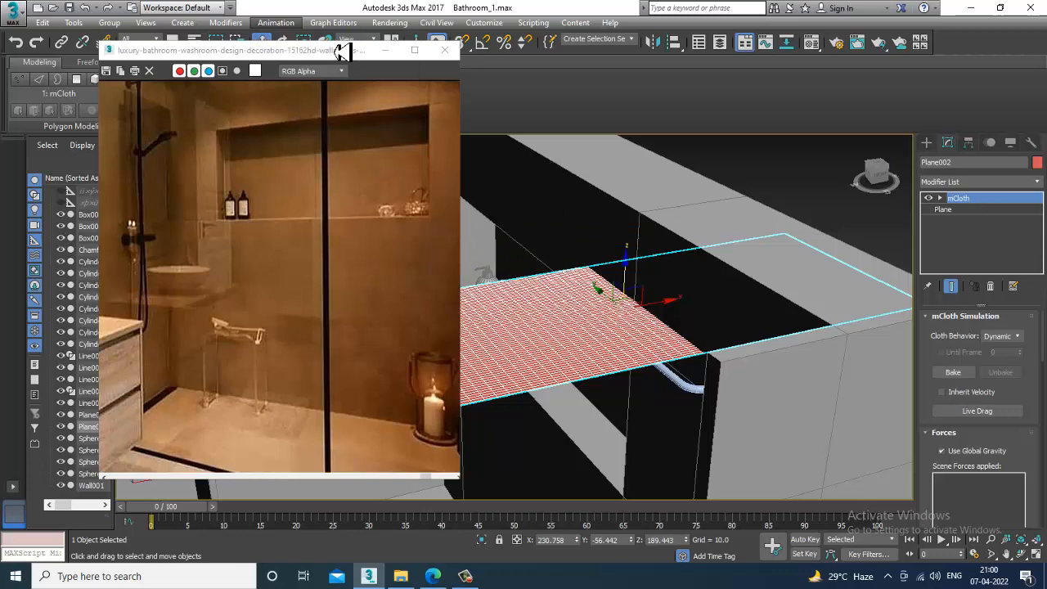
pyautogui.click(276, 22)
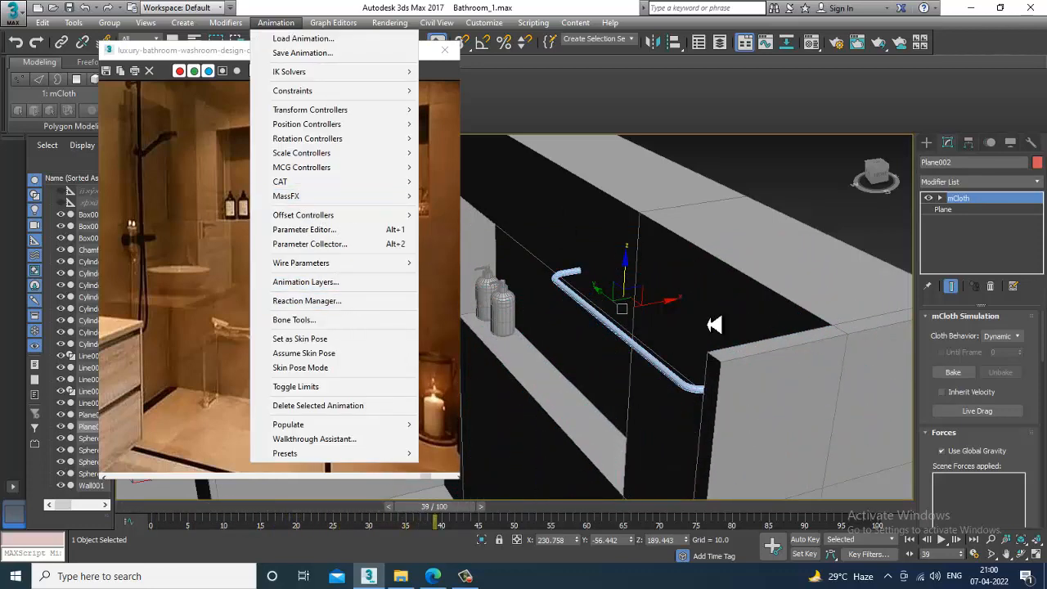
pyautogui.click(753, 177)
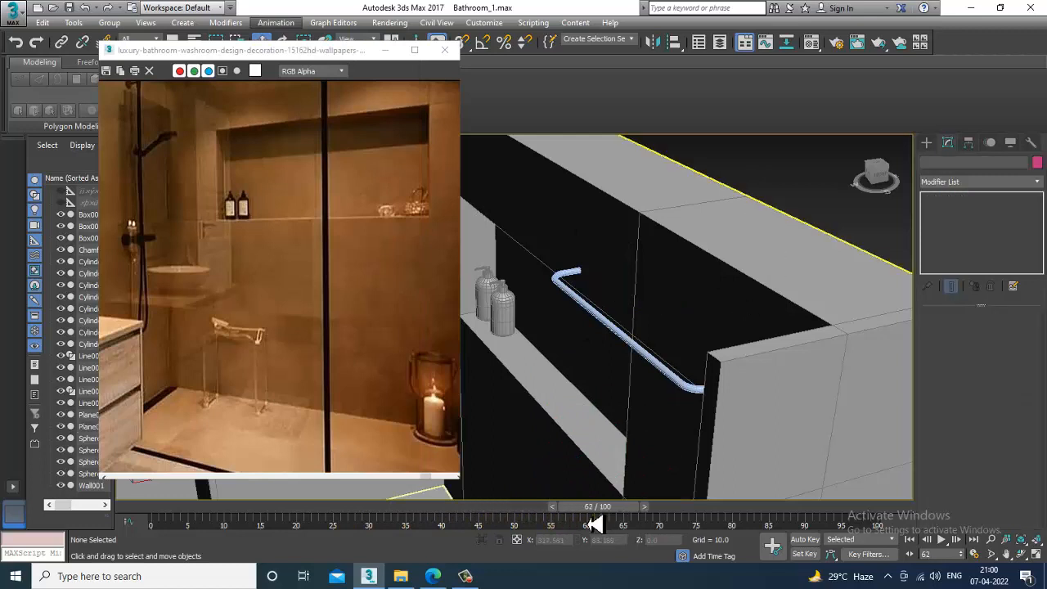
pyautogui.moveTo(594, 524); pyautogui.dragTo(95, 508)
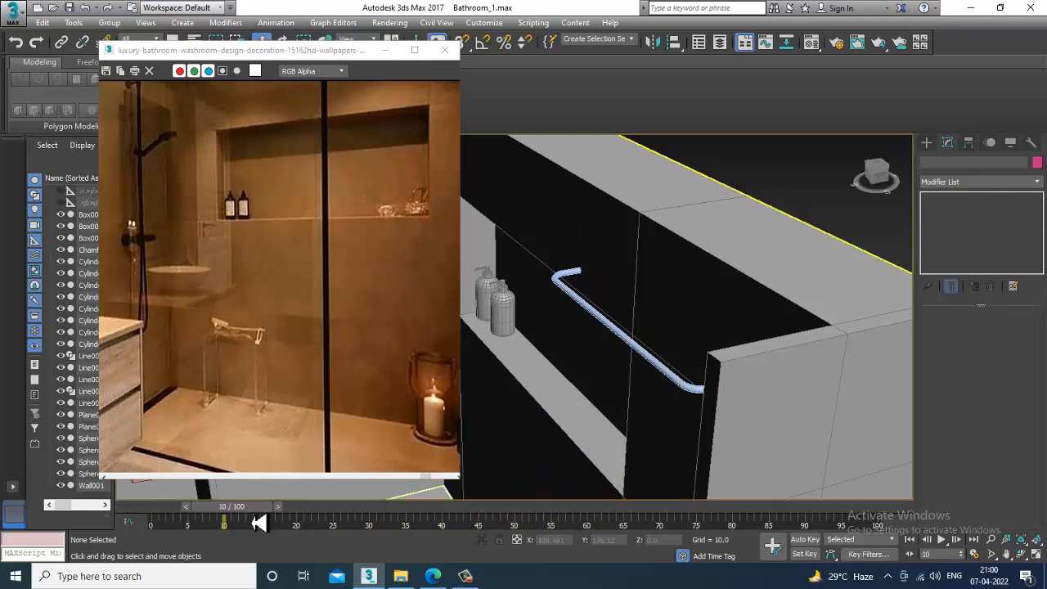
pyautogui.moveTo(259, 524); pyautogui.dragTo(109, 508)
pyautogui.moveTo(258, 525); pyautogui.dragTo(157, 512)
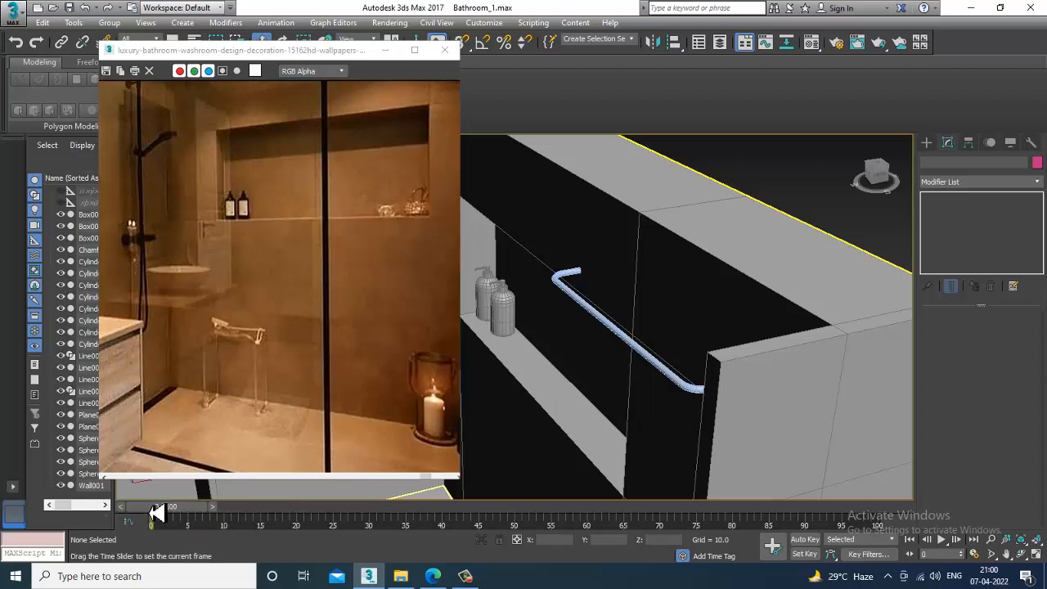
# Reset the MassFX simulation so the cloth plane returns to its starting position above the rail.
pyautogui.click(276, 22)
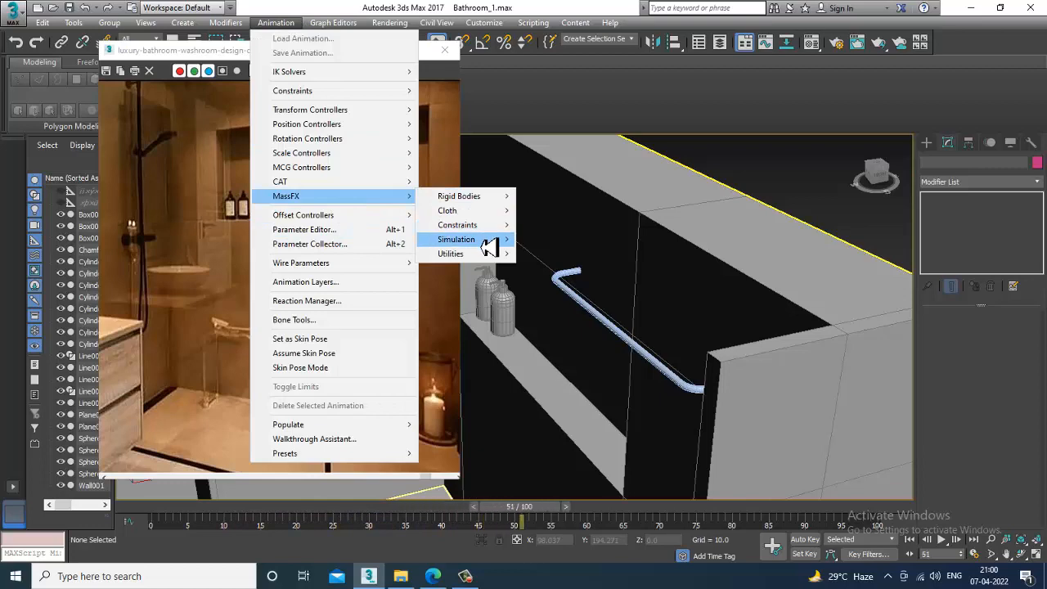
pyautogui.moveTo(490, 240)
pyautogui.click(603, 271)
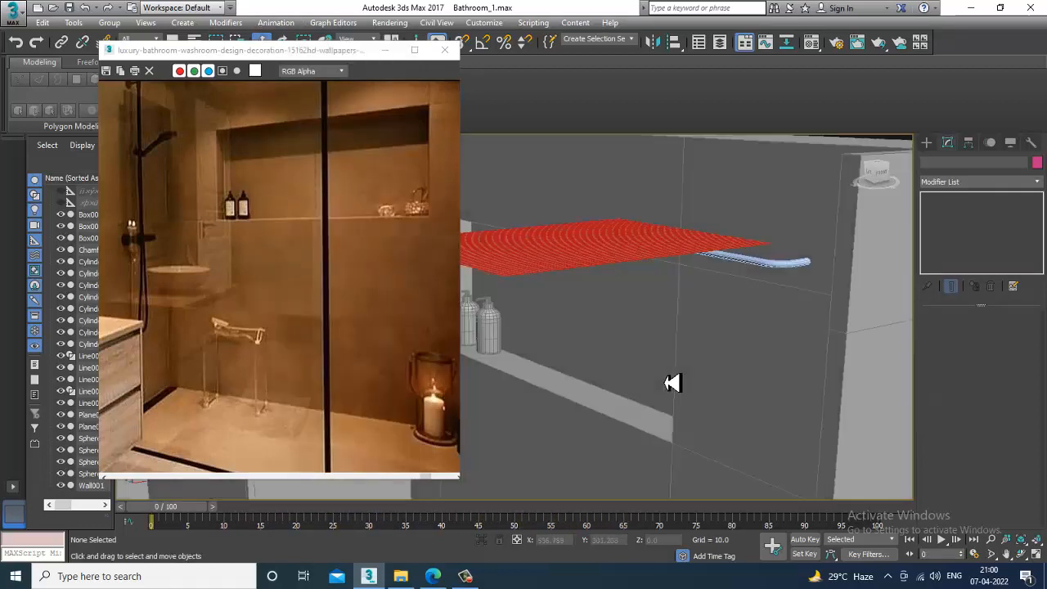
# Scale the cloth plane along the X axis to about 46 percent so it spans a shorter depth across the rail.
pyautogui.click(627, 244)
pyautogui.keyDown('alt'); pyautogui.moveTo(630, 256); pyautogui.dragTo(650, 299, button='middle'); pyautogui.keyUp('alt')
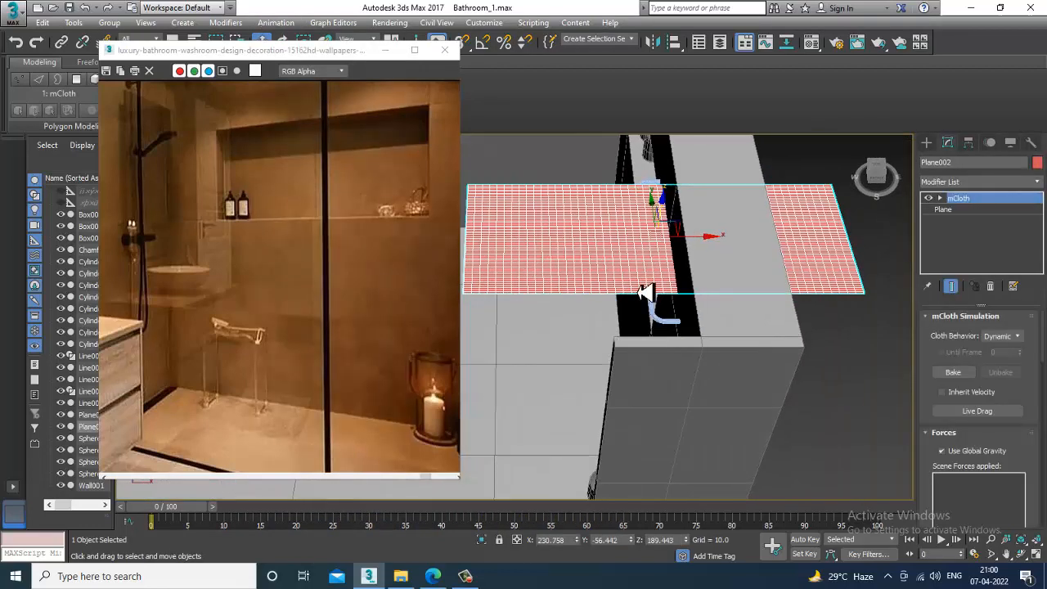
pyautogui.press('r')
pyautogui.moveTo(731, 249); pyautogui.dragTo(668, 250)
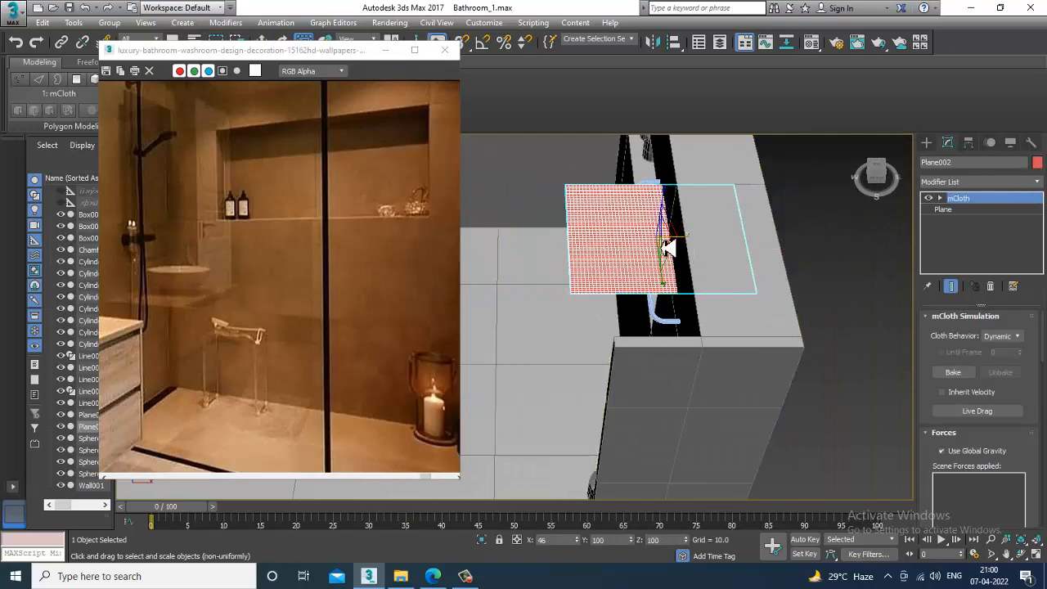
pyautogui.keyDown('alt'); pyautogui.moveTo(669, 250); pyautogui.dragTo(713, 246, button='middle'); pyautogui.keyUp('alt')
pyautogui.scroll(3, 680, 253)
pyautogui.press('w')
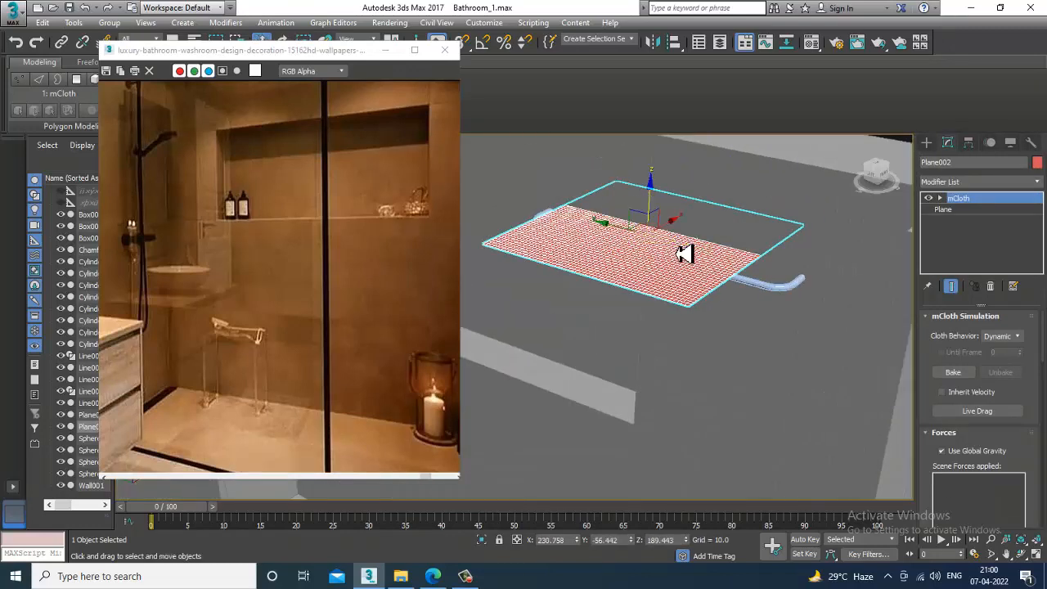
# Run the MassFX simulation with the shortened cloth plane, stop it at frame 83 and inspect the drape over the rail.
pyautogui.click(276, 22)
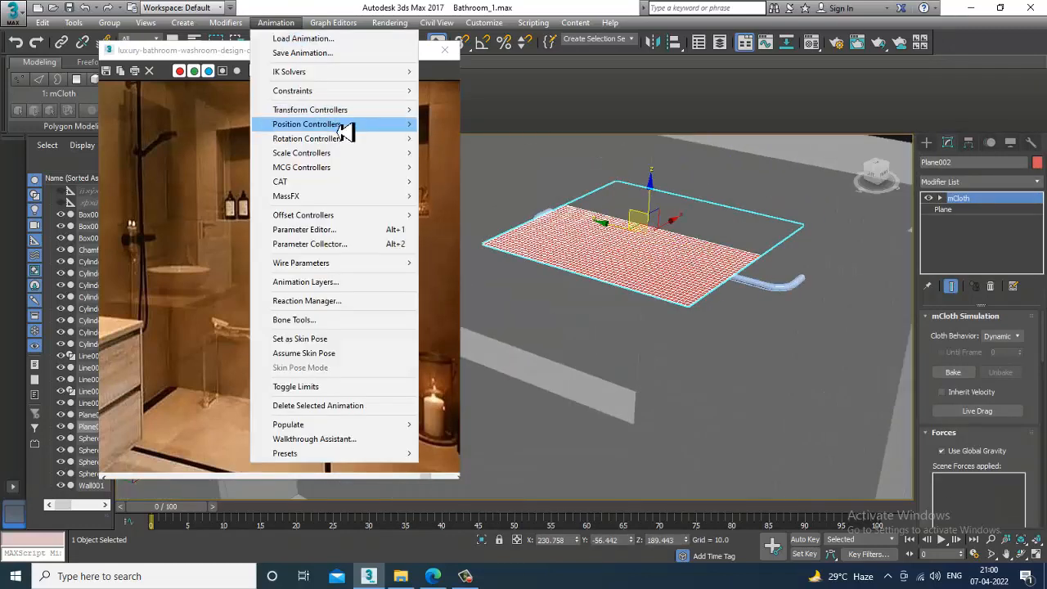
pyautogui.moveTo(347, 201)
pyautogui.moveTo(477, 240)
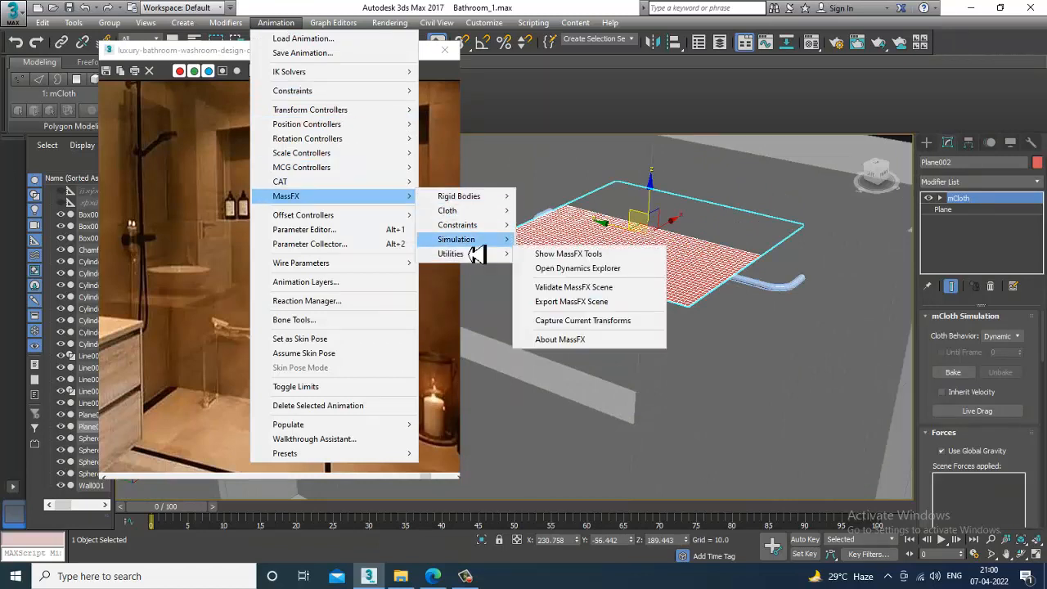
pyautogui.click(580, 240)
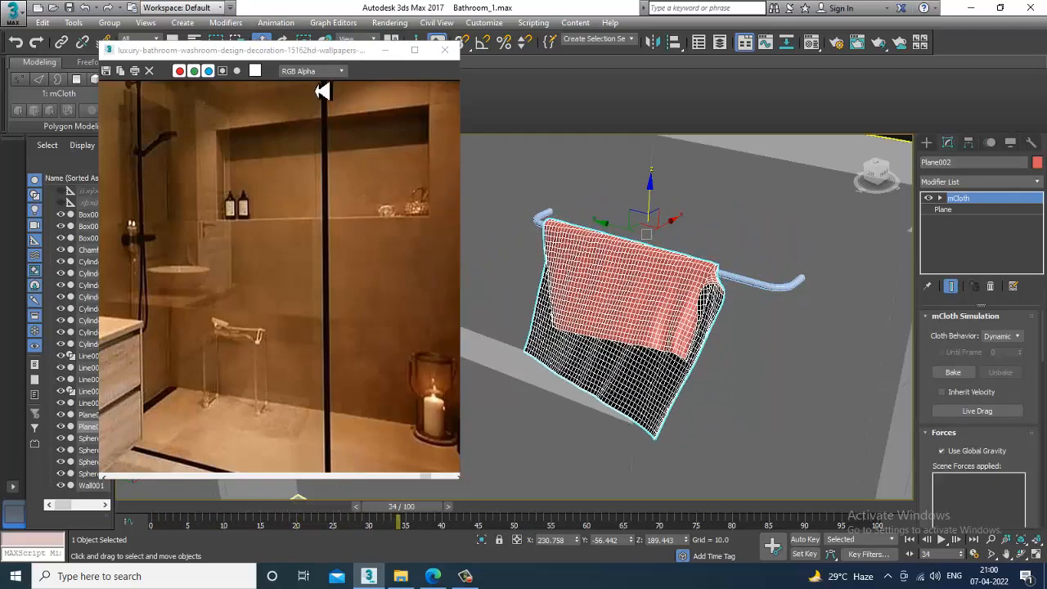
pyautogui.click(277, 23)
pyautogui.moveTo(347, 206)
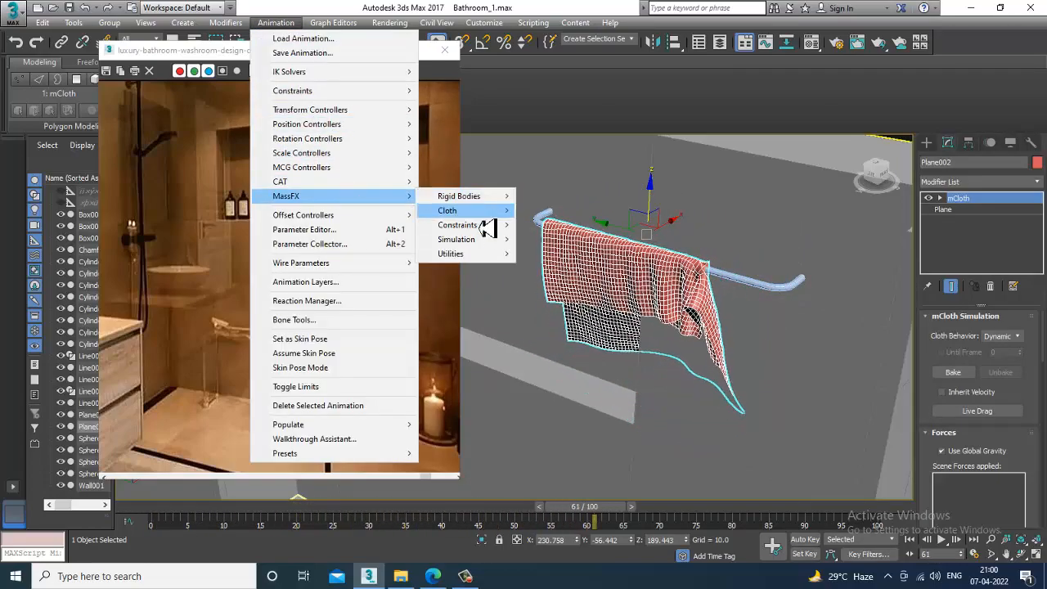
pyautogui.moveTo(491, 244)
pyautogui.click(563, 256)
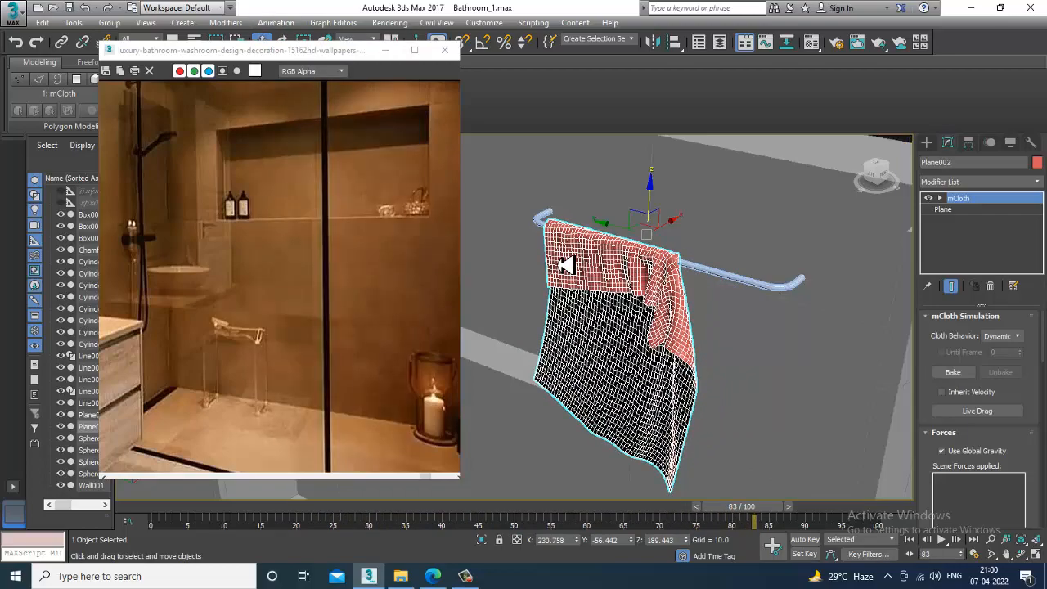
pyautogui.keyDown('alt'); pyautogui.moveTo(795, 426); pyautogui.dragTo(680, 366, button='middle'); pyautogui.keyUp('alt')
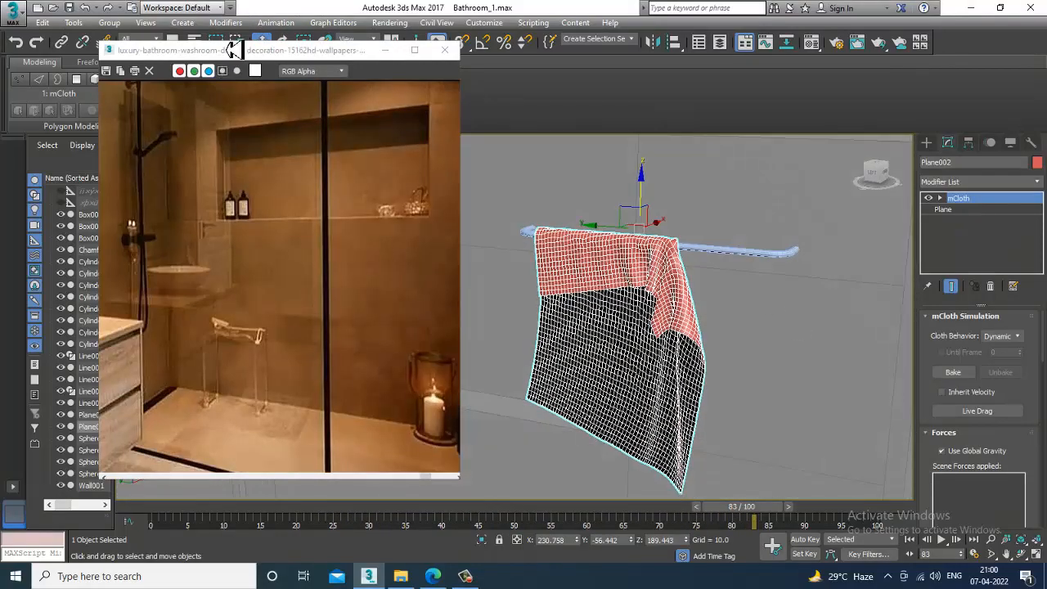
# Reset the MassFX simulation to return the shortened cloth plane to its flat starting state.
pyautogui.click(275, 23)
pyautogui.moveTo(368, 196)
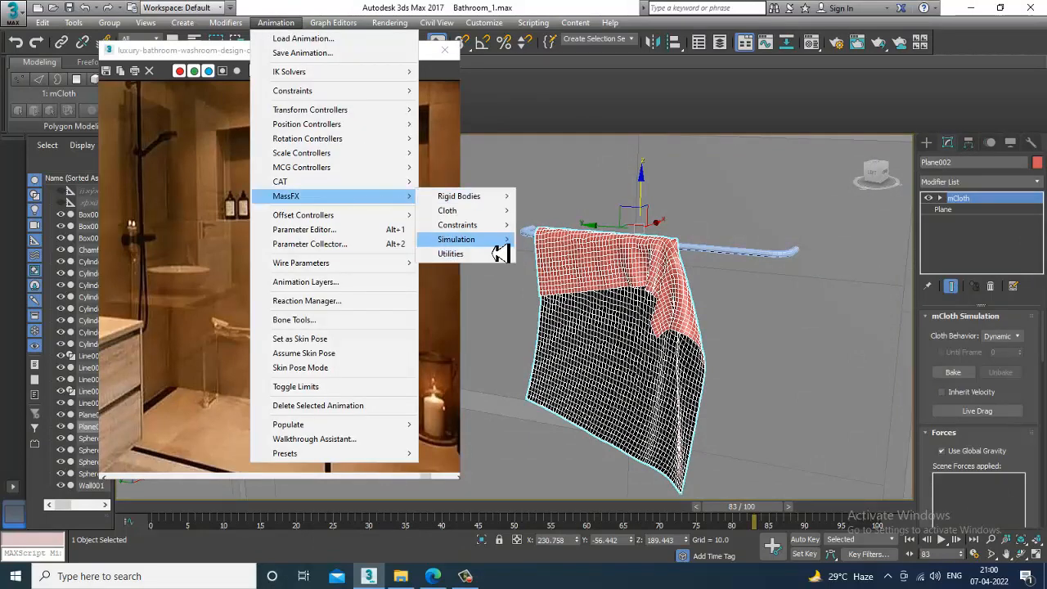
pyautogui.moveTo(458, 239)
pyautogui.click(607, 269)
pyautogui.keyDown('alt'); pyautogui.moveTo(654, 273); pyautogui.dragTo(615, 246, button='middle'); pyautogui.keyUp('alt')
# Replay the simulation to watch the shortened cloth drape over the rail, and reset it to the first frame.
pyautogui.click(275, 22)
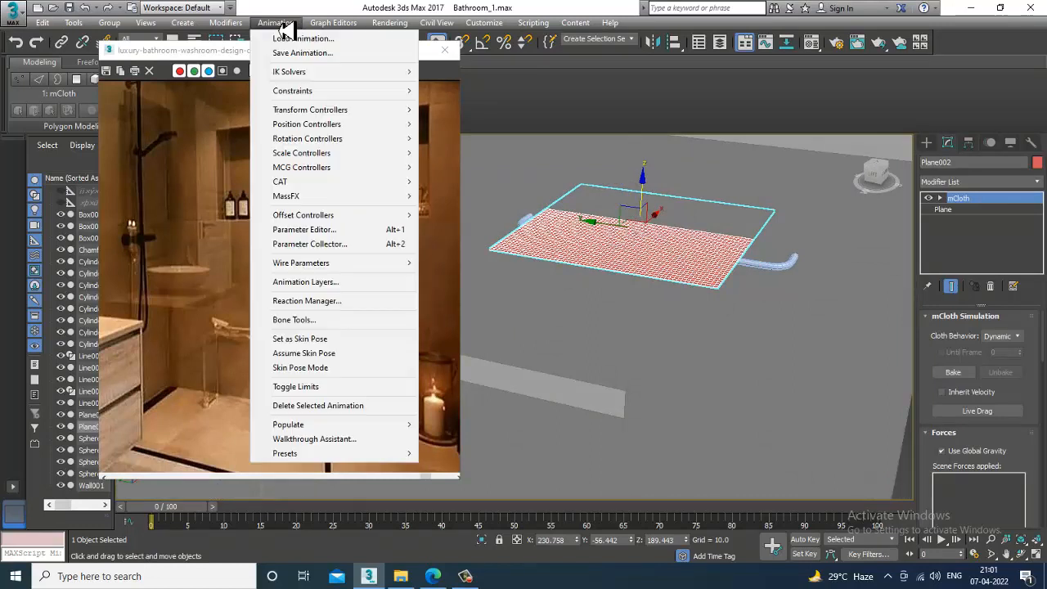
pyautogui.moveTo(360, 197)
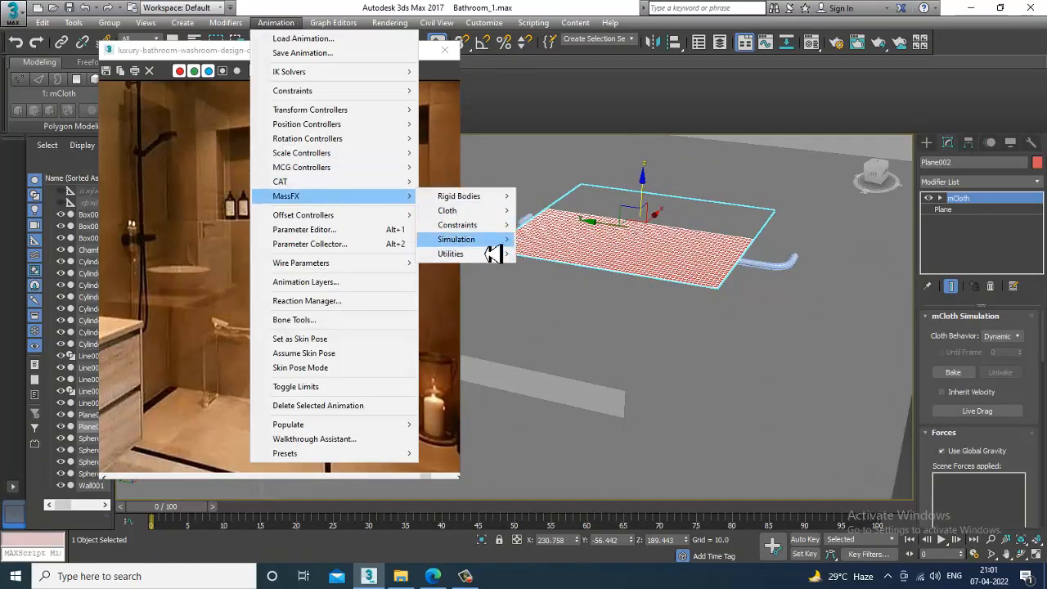
pyautogui.moveTo(491, 240)
pyautogui.click(560, 253)
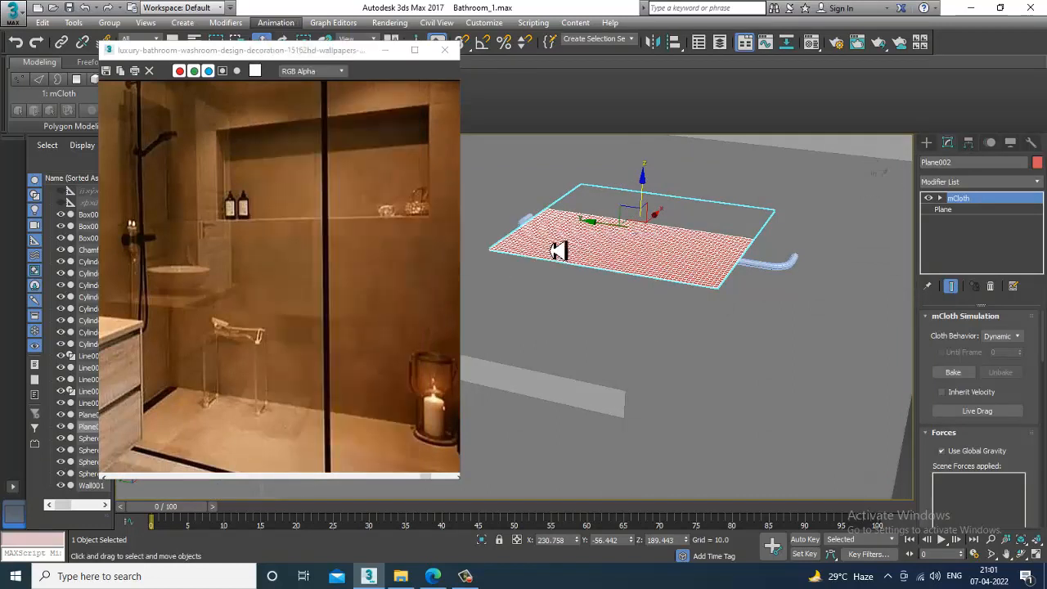
pyautogui.click(276, 23)
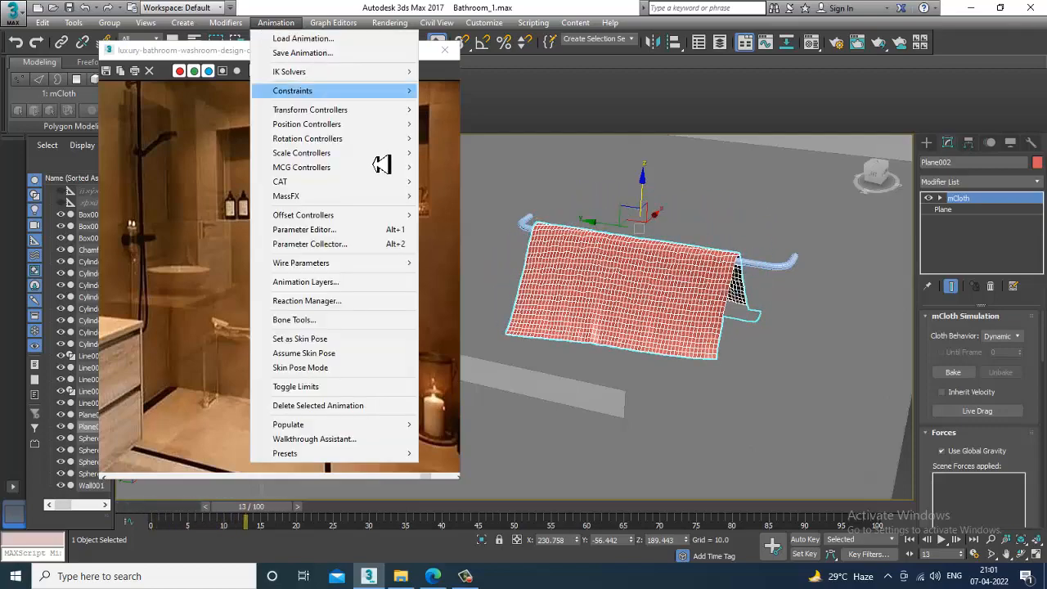
pyautogui.moveTo(360, 197)
pyautogui.moveTo(491, 239)
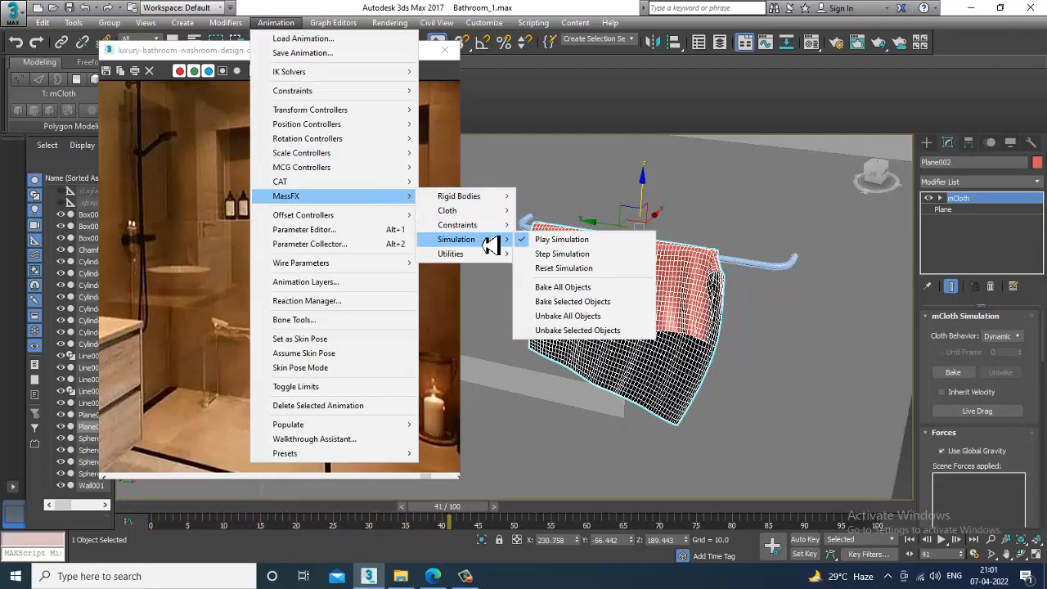
pyautogui.click(570, 273)
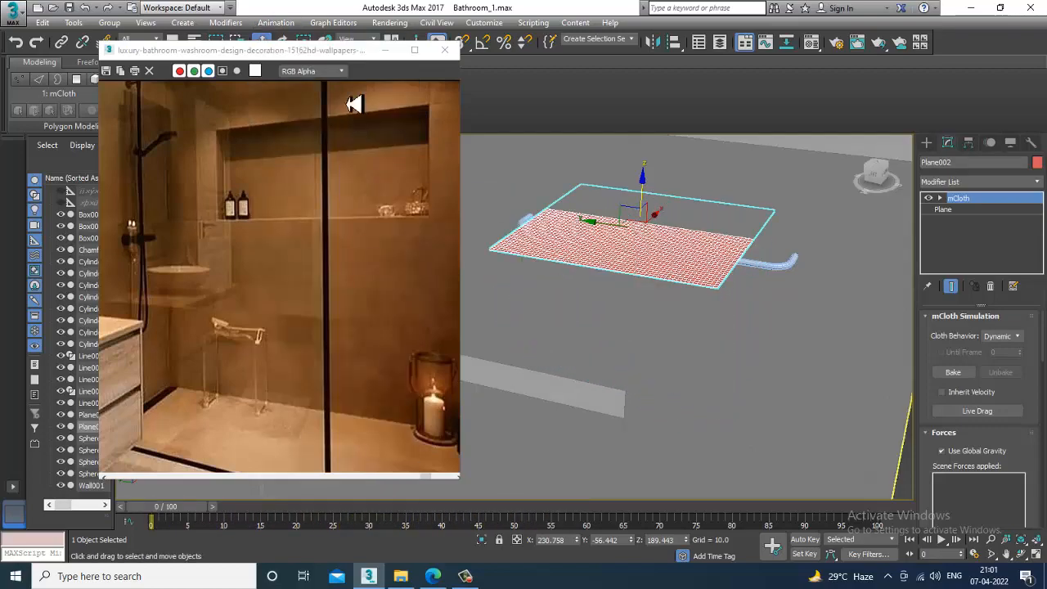
# Run the MassFX simulation again, stop it at frame 59 and inspect how the cloth drapes over the rail.
pyautogui.click(278, 23)
pyautogui.moveTo(393, 196)
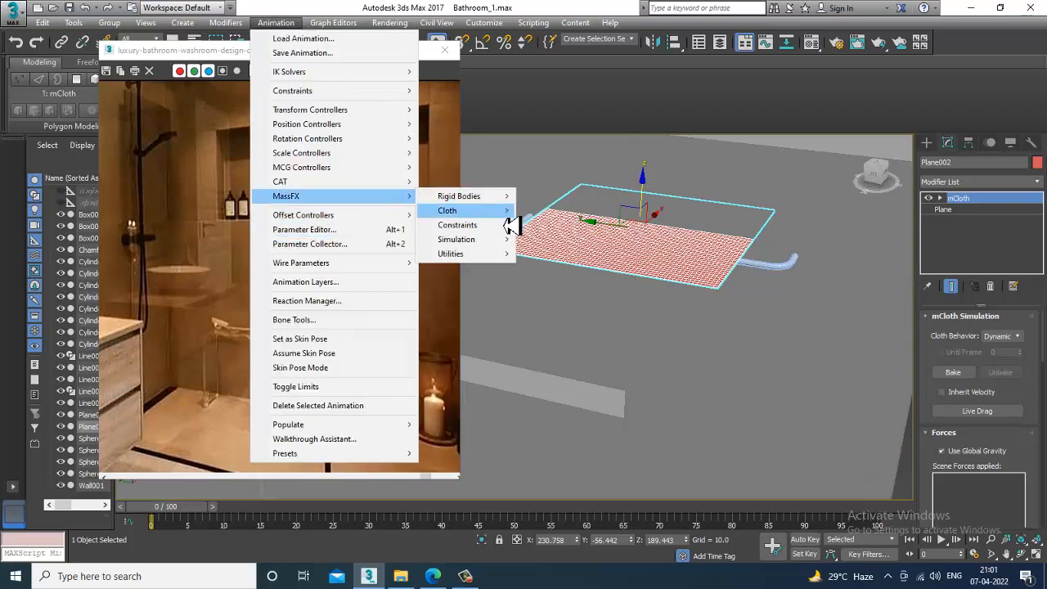
pyautogui.moveTo(504, 249)
pyautogui.click(573, 239)
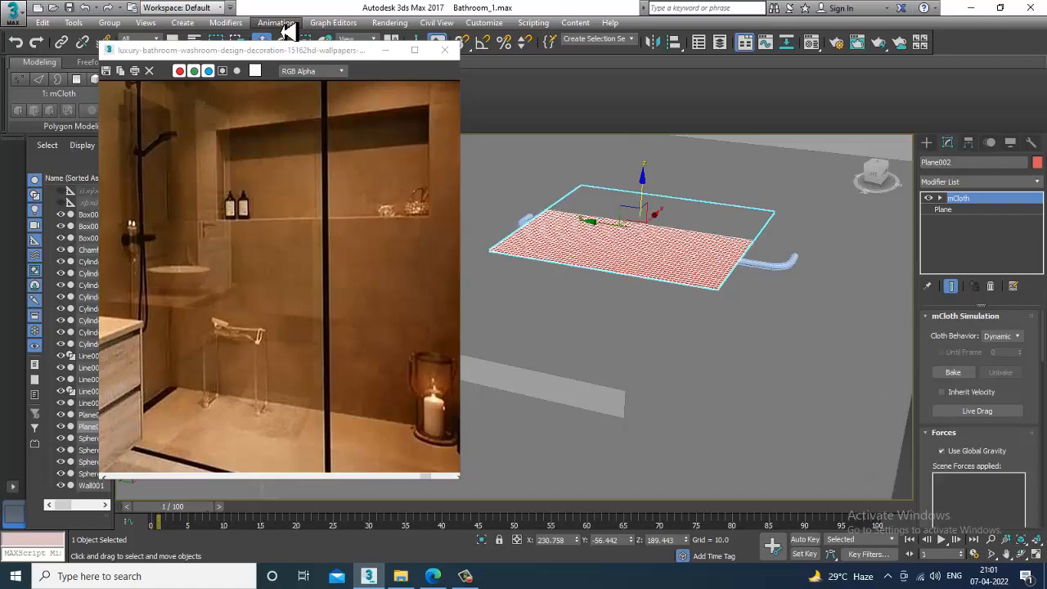
pyautogui.click(277, 23)
pyautogui.moveTo(366, 197)
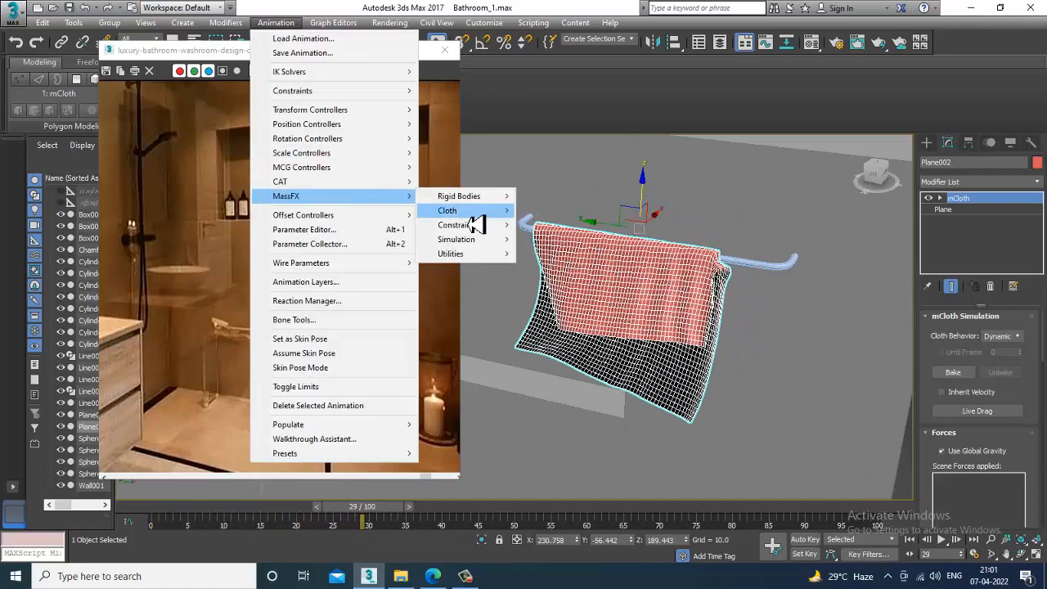
pyautogui.moveTo(480, 241)
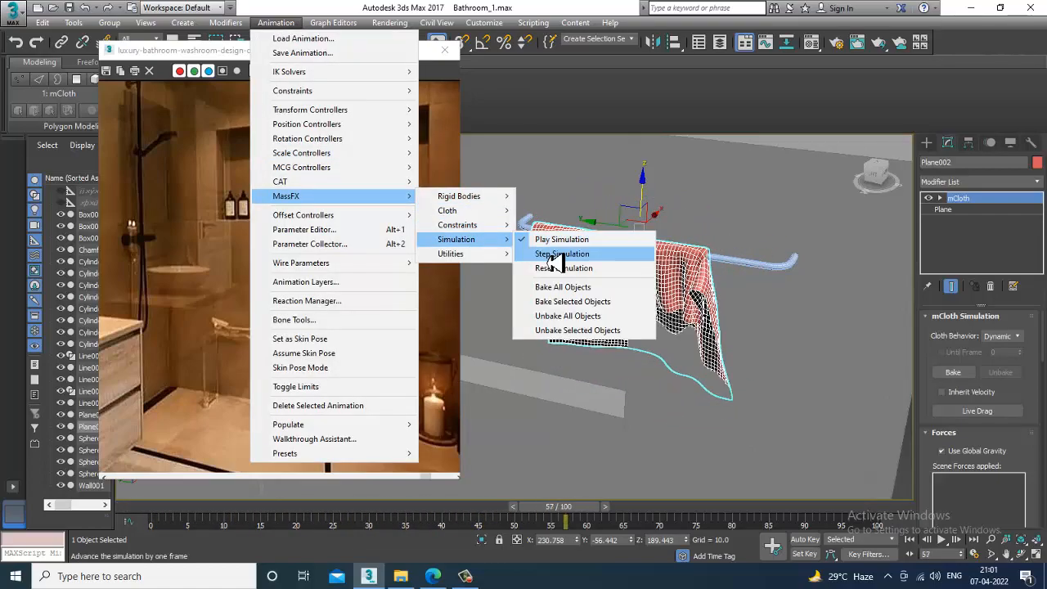
pyautogui.click(577, 254)
pyautogui.keyDown('alt'); pyautogui.moveTo(728, 352); pyautogui.dragTo(723, 318, button='middle'); pyautogui.keyUp('alt')
# Reset the MassFX simulation so the cloth plane is flat again, and check its position relative to the rail.
pyautogui.click(287, 23)
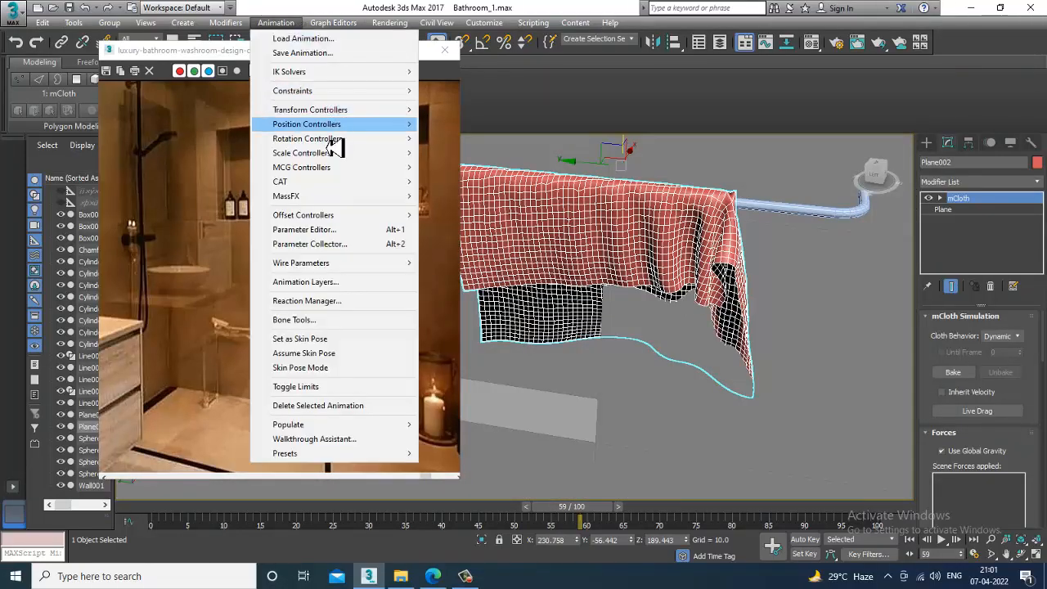
pyautogui.moveTo(339, 201)
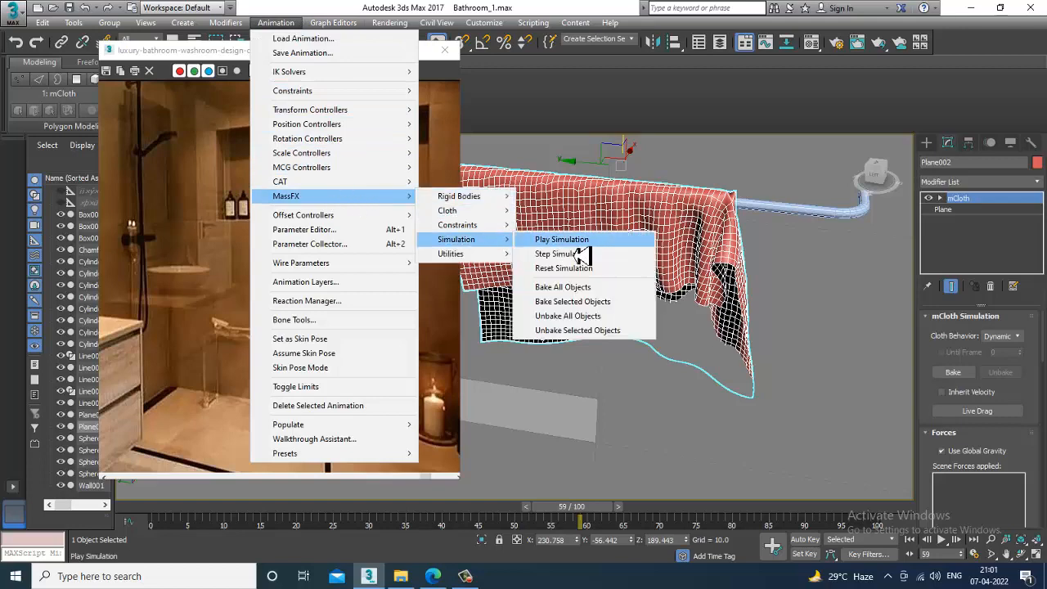
pyautogui.click(577, 270)
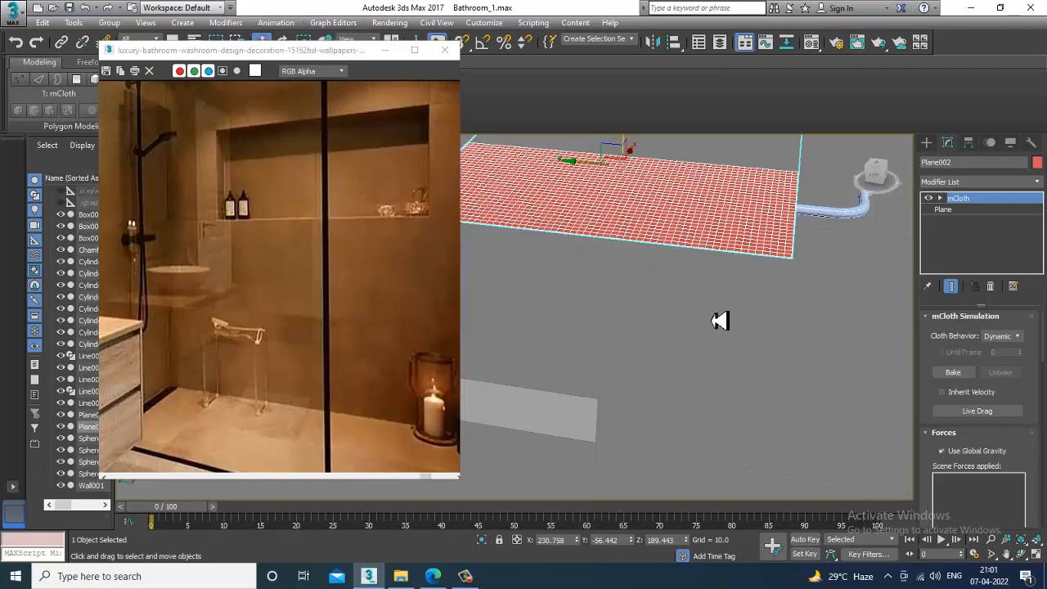
pyautogui.keyDown('alt'); pyautogui.moveTo(719, 321); pyautogui.dragTo(589, 237, button='middle'); pyautogui.keyUp('alt')
# Replay the MassFX simulation, stop it at frame 50, inspect the drape and return the cloth to its flat start.
pyautogui.click(276, 23)
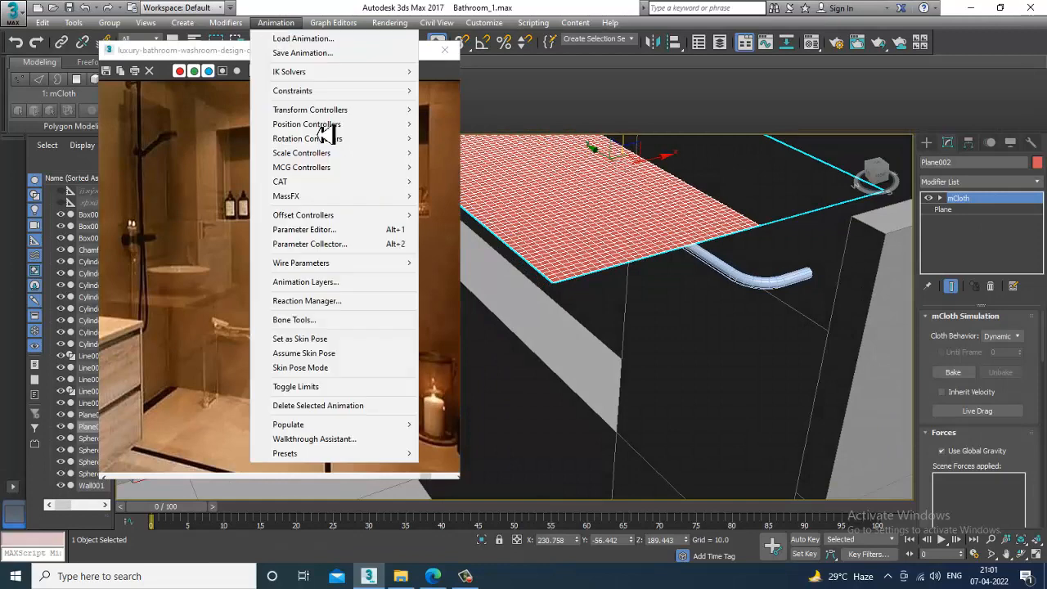
pyautogui.moveTo(355, 198)
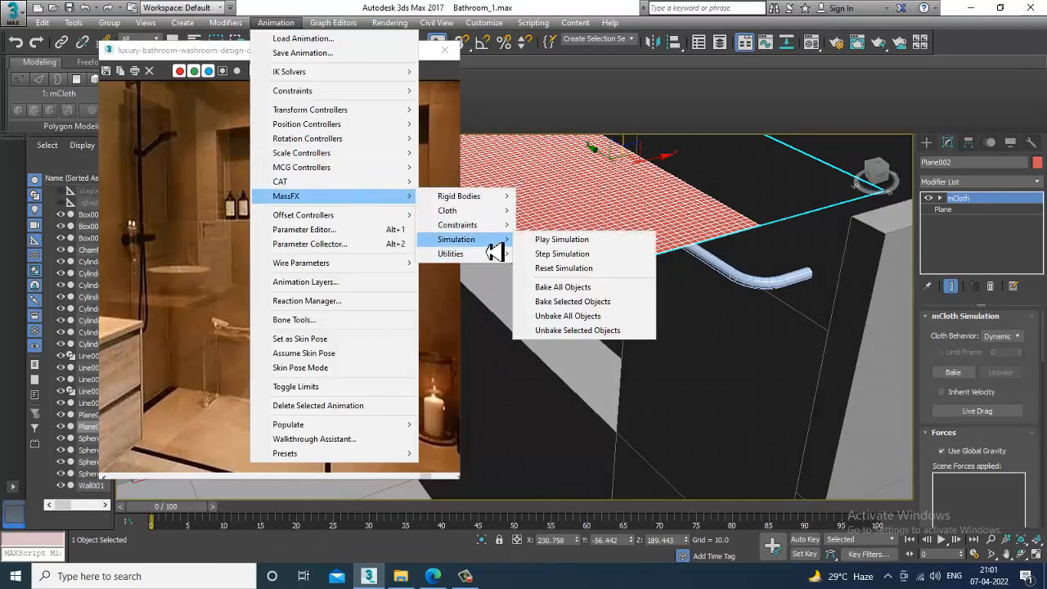
pyautogui.click(593, 240)
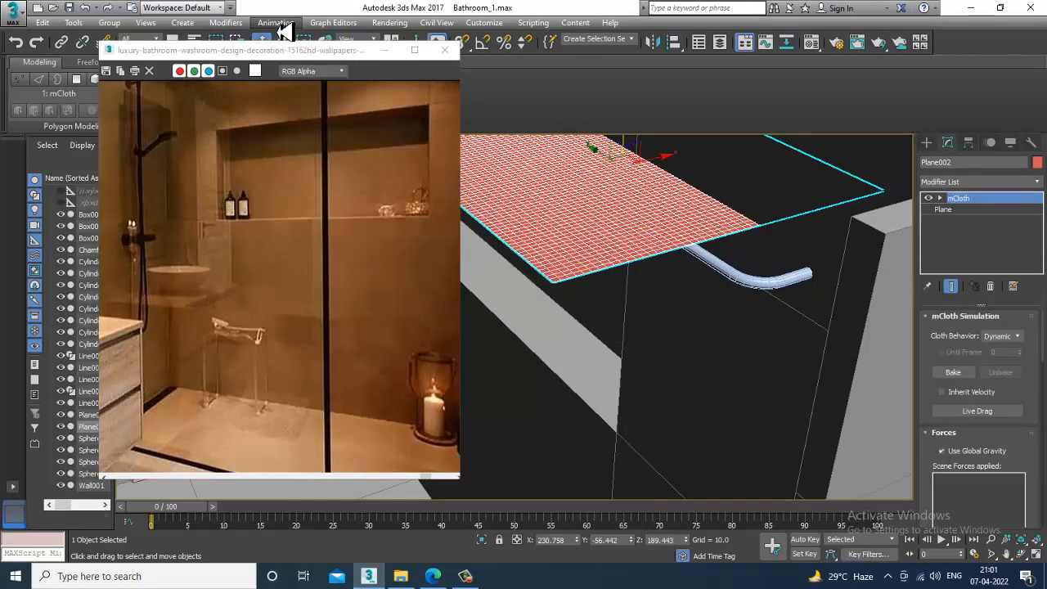
pyautogui.click(276, 23)
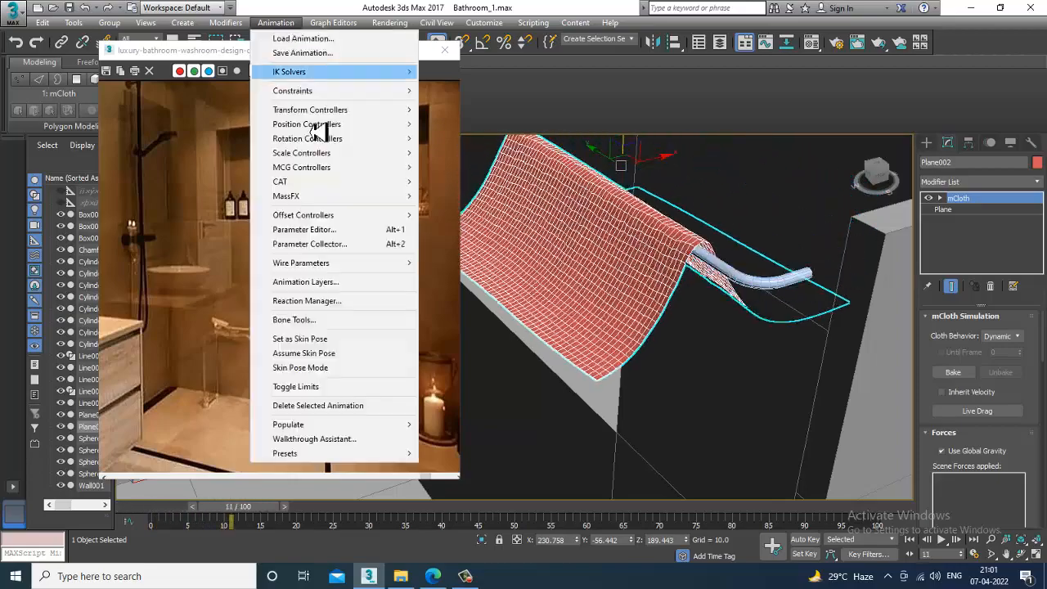
pyautogui.moveTo(352, 198)
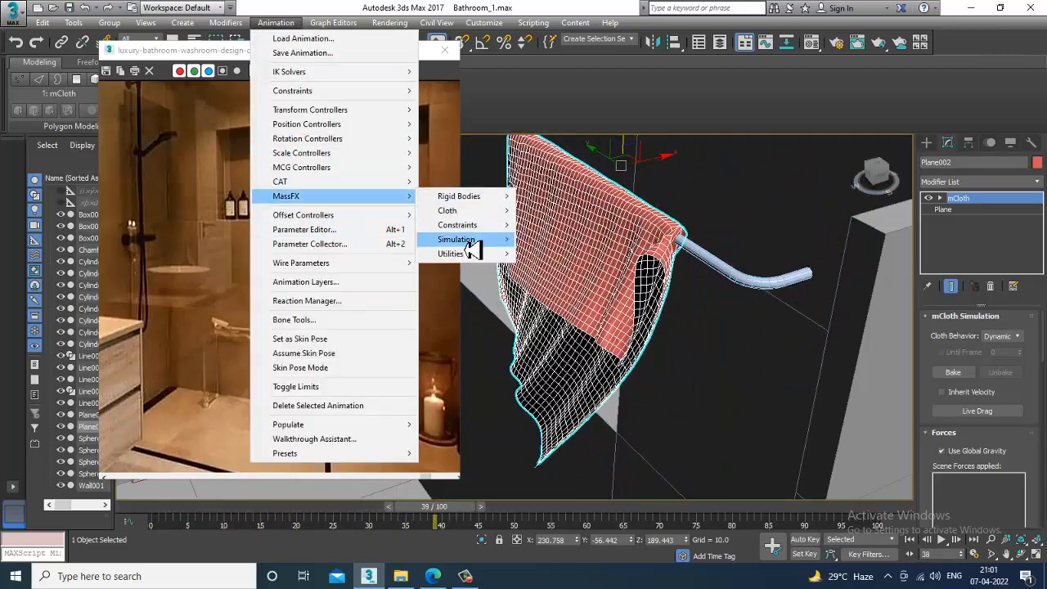
pyautogui.moveTo(467, 243)
pyautogui.click(550, 262)
pyautogui.keyDown('alt'); pyautogui.moveTo(690, 279); pyautogui.dragTo(785, 269, button='middle'); pyautogui.keyUp('alt')
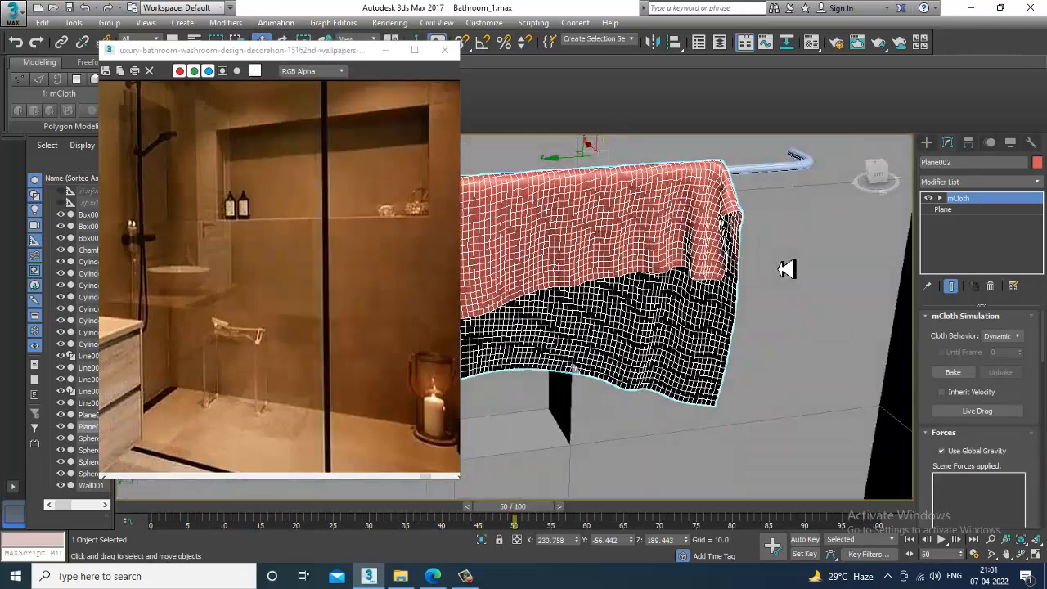
pyautogui.keyDown('alt'); pyautogui.moveTo(708, 278); pyautogui.dragTo(687, 288, button='middle'); pyautogui.keyUp('alt')
pyautogui.hotkey('ctrl', 'z')
pyautogui.keyDown('alt'); pyautogui.moveTo(584, 187); pyautogui.dragTo(594, 228, button='middle'); pyautogui.keyUp('alt')
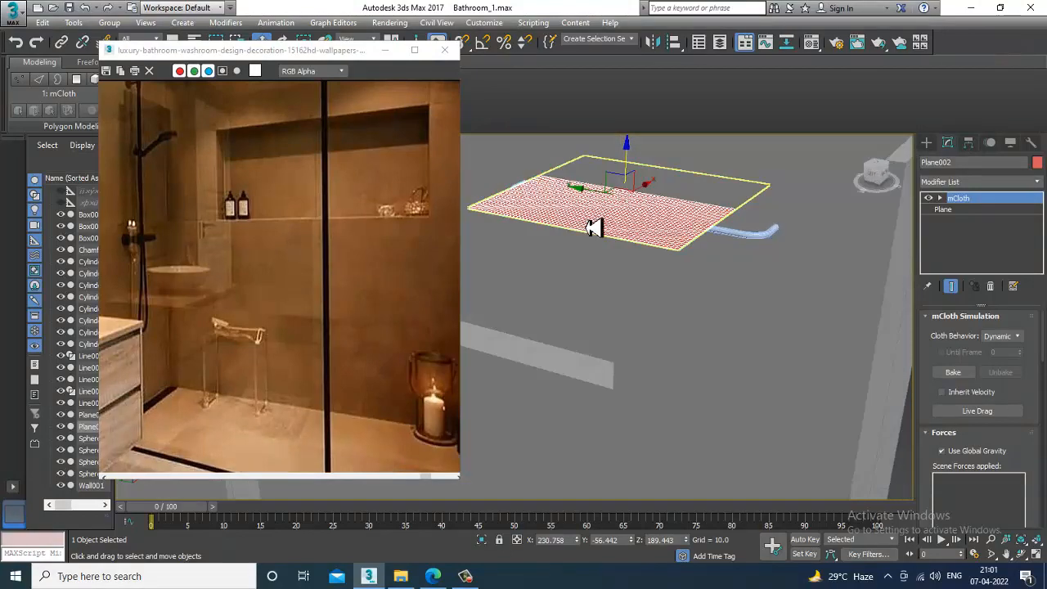
# Run the MassFX simulation and stop it at frame 45 with the cloth draped over the rail.
pyautogui.click(280, 24)
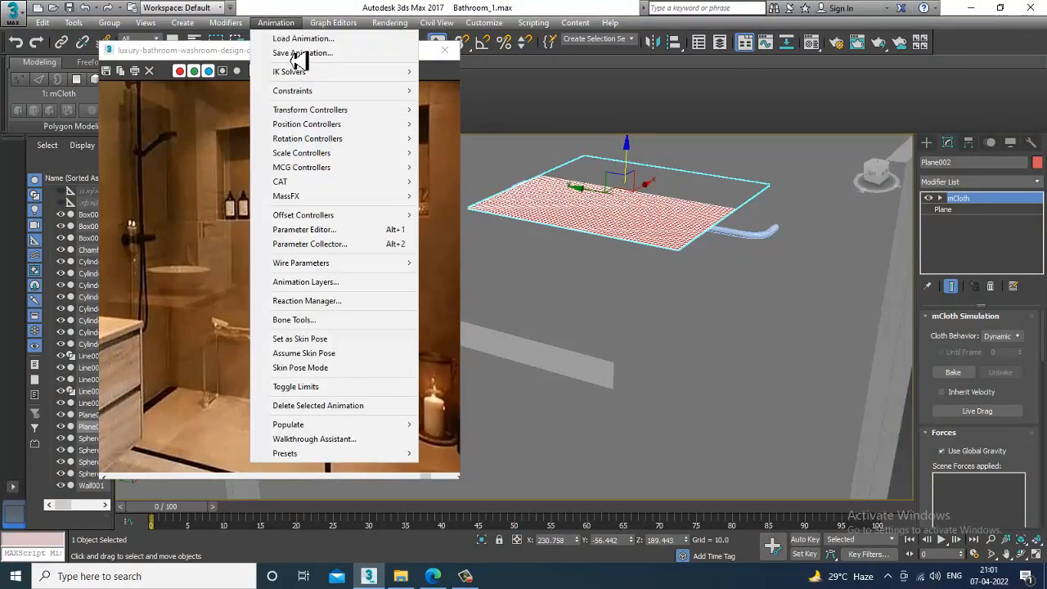
pyautogui.moveTo(346, 198)
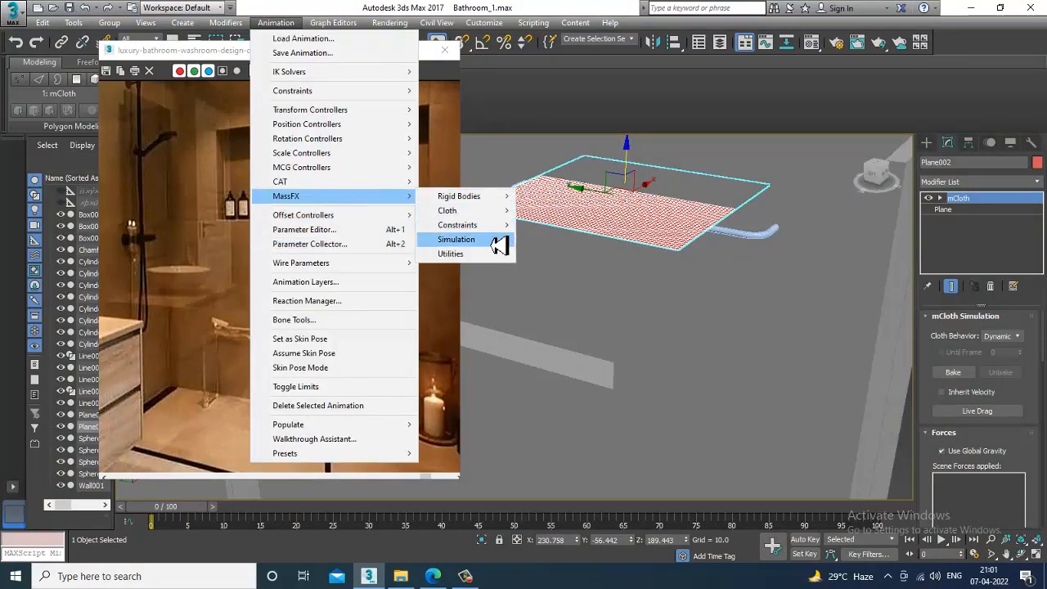
pyautogui.moveTo(499, 247)
pyautogui.click(567, 253)
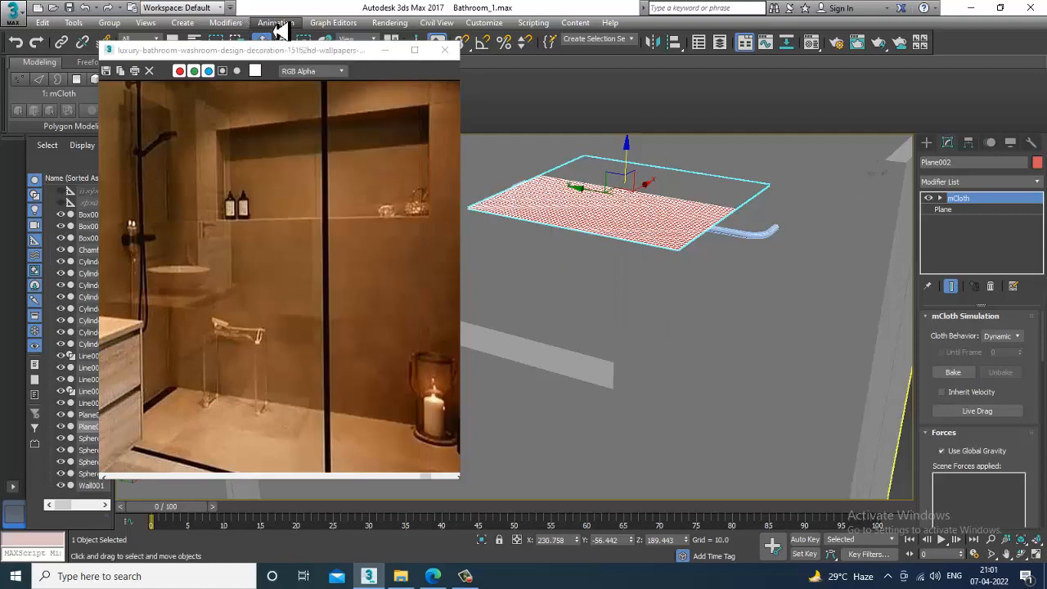
pyautogui.click(276, 23)
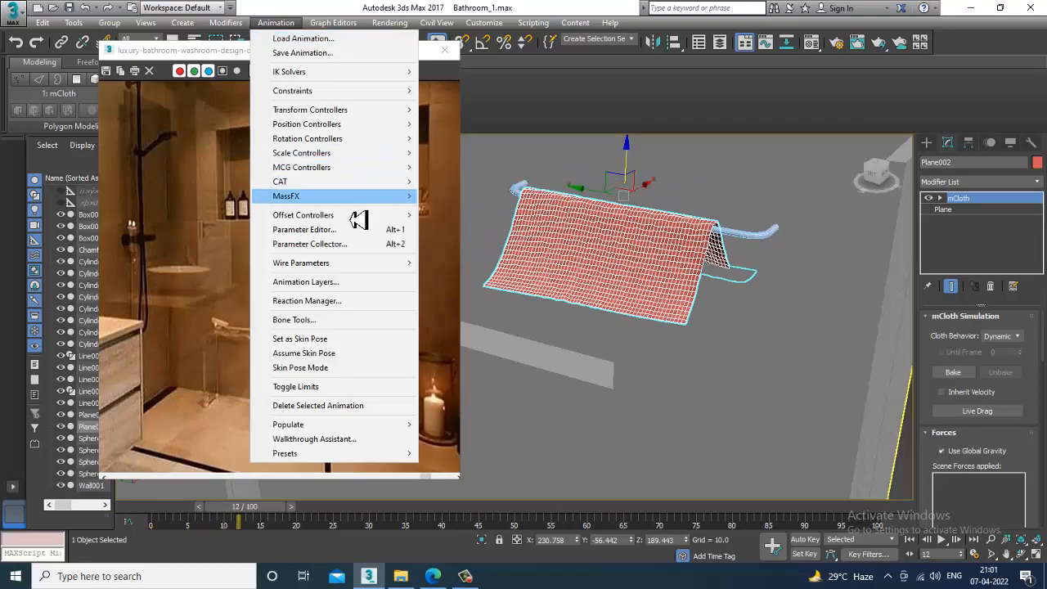
pyautogui.moveTo(352, 197)
pyautogui.moveTo(471, 238)
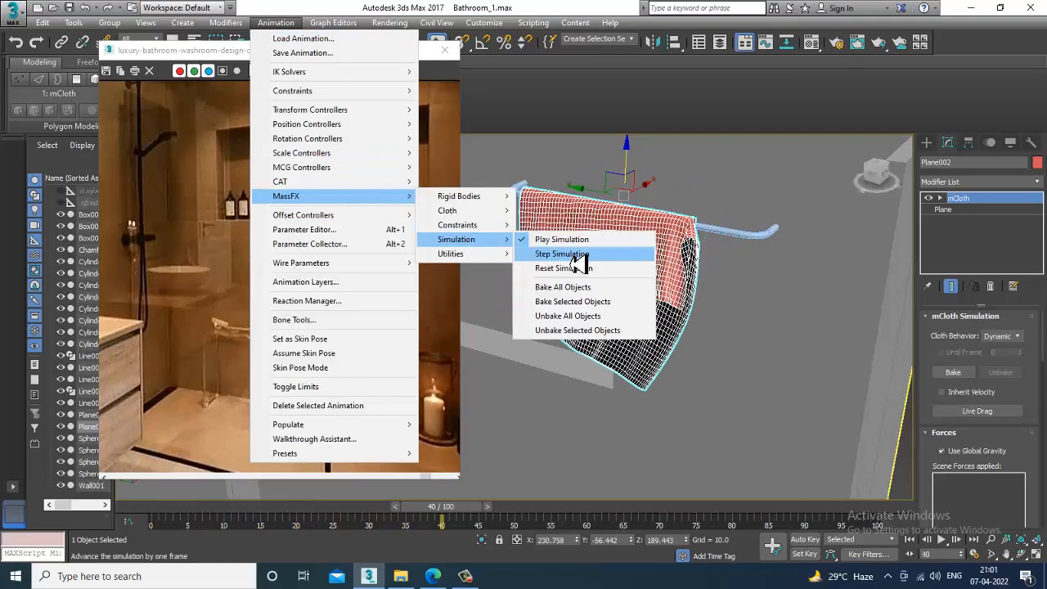
pyautogui.click(552, 254)
# Convert the draped cloth to an Editable Poly and return the timeline to frame 0.
pyautogui.rightClick(648, 275)
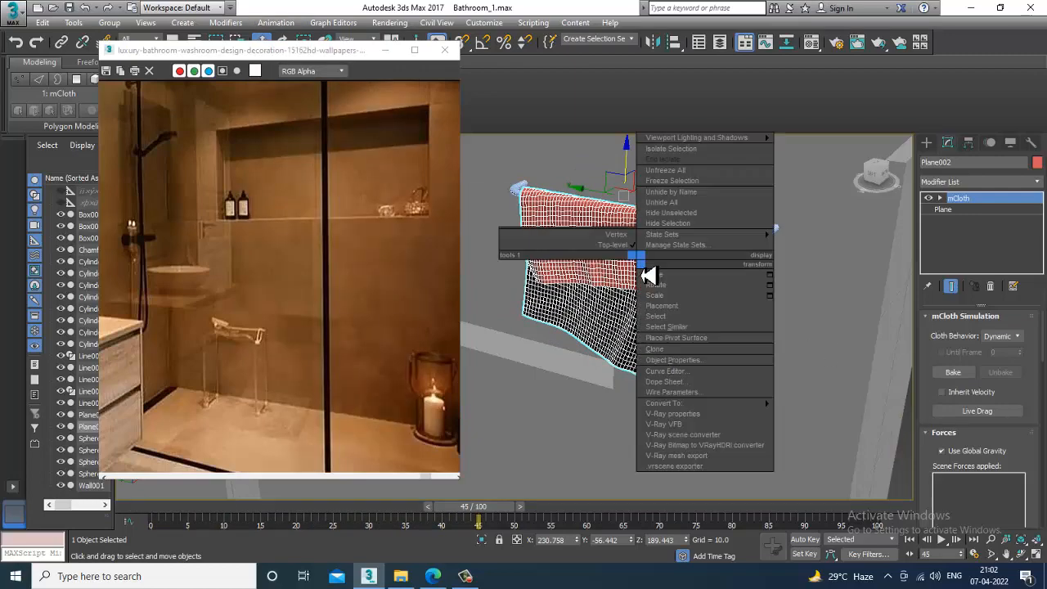
pyautogui.moveTo(752, 404)
pyautogui.click(828, 416)
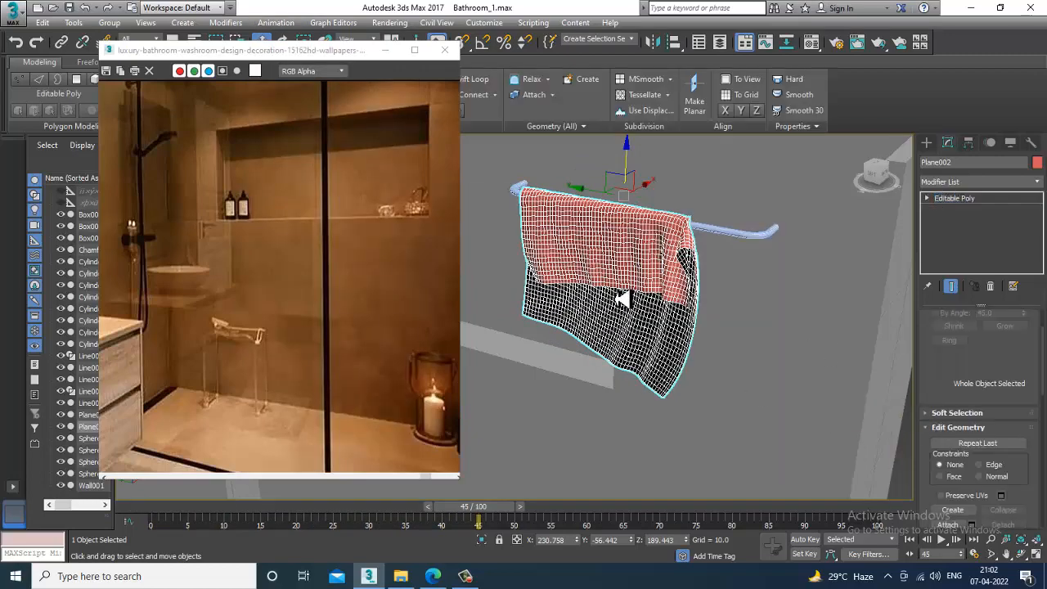
pyautogui.press('Home')
# Mirror the towel about the X axis without cloning and move it about -11.55 units along X onto the rail.
pyautogui.keyDown('alt'); pyautogui.moveTo(676, 290); pyautogui.dragTo(708, 277, button='middle'); pyautogui.keyUp('alt')
pyautogui.click(654, 46)
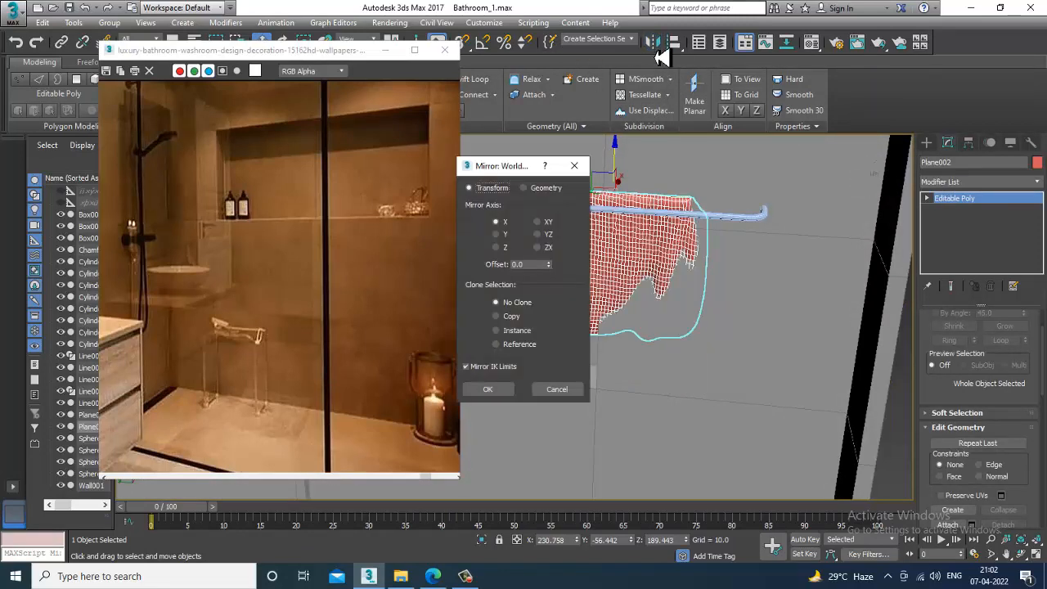
pyautogui.click(489, 388)
pyautogui.keyDown('alt'); pyautogui.moveTo(706, 261); pyautogui.dragTo(603, 216, button='middle'); pyautogui.keyUp('alt')
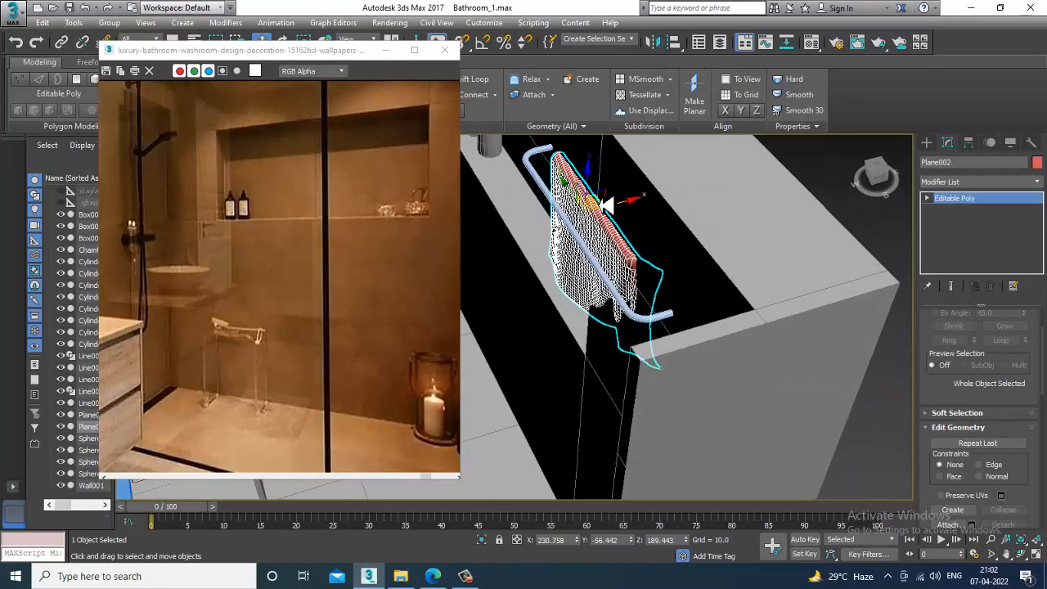
pyautogui.moveTo(600, 221); pyautogui.dragTo(595, 222)
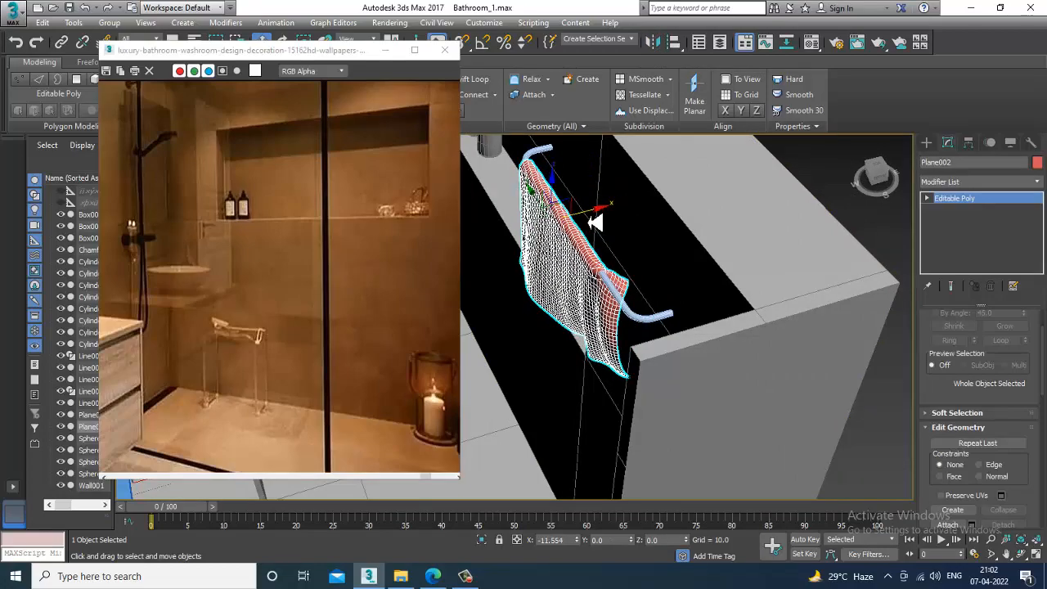
pyautogui.keyDown('alt'); pyautogui.moveTo(620, 236); pyautogui.dragTo(675, 256, button='middle'); pyautogui.keyUp('alt')
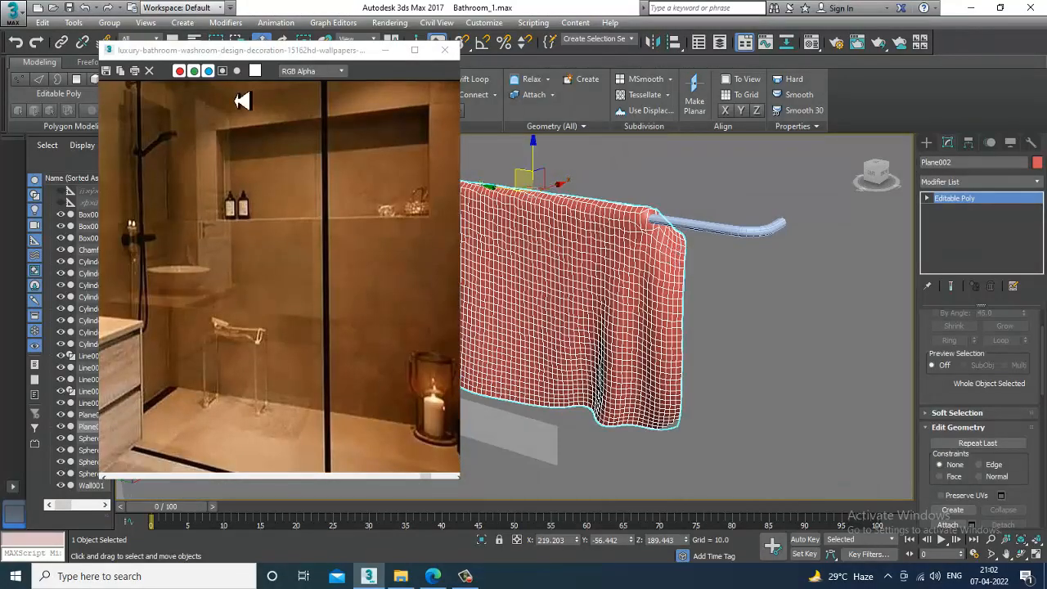
# Reshape the towel's side edge and upper corner near the rail end with the Freeform Shift brush.
pyautogui.moveTo(187, 60); pyautogui.dragTo(140, 109)
pyautogui.click(100, 63)
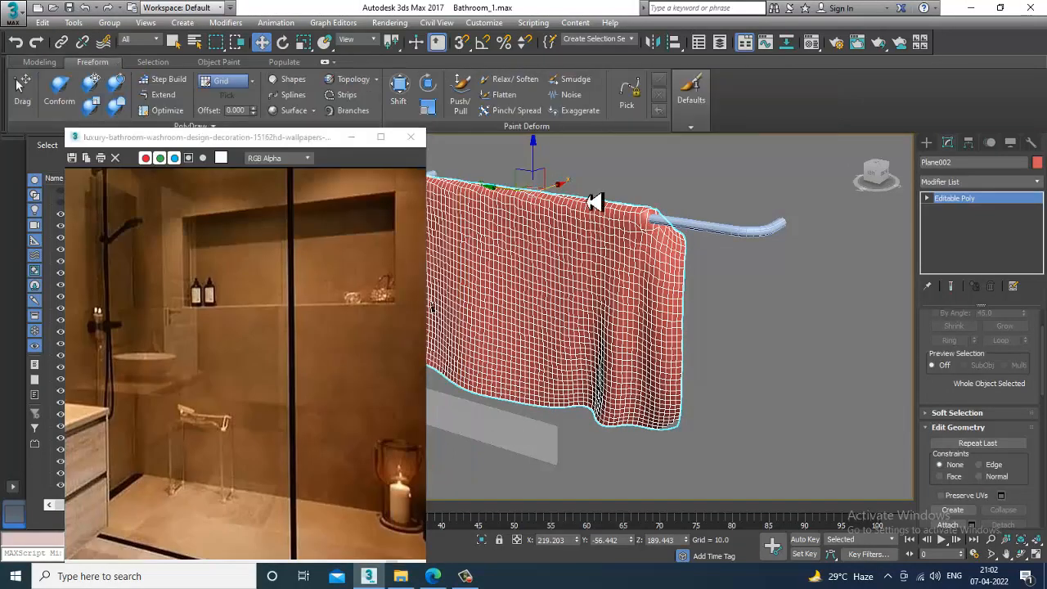
pyautogui.click(400, 91)
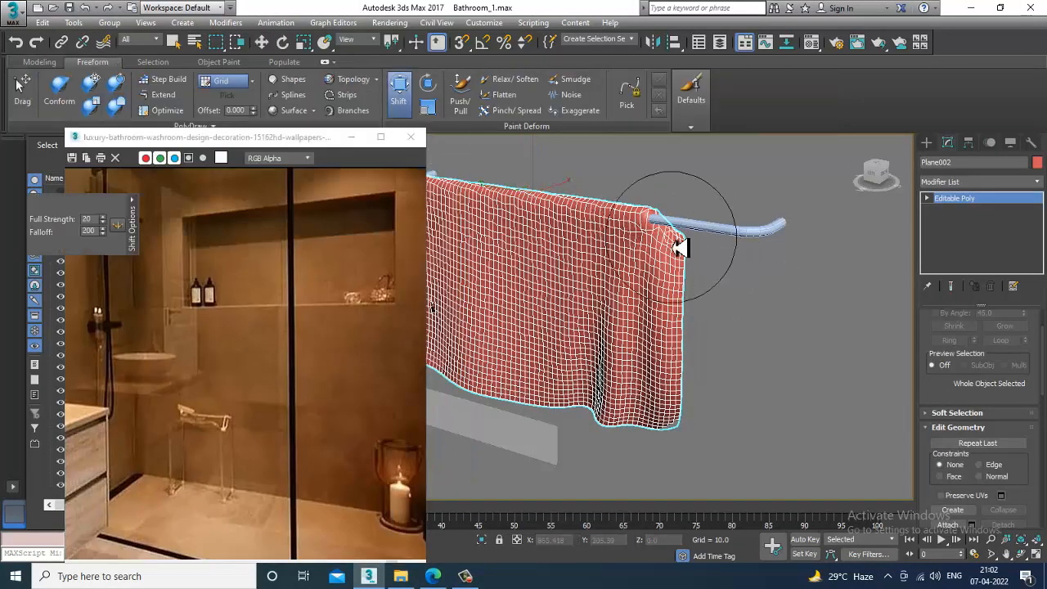
pyautogui.keyDown('alt'); pyautogui.moveTo(677, 234); pyautogui.dragTo(619, 258, button='middle'); pyautogui.keyUp('alt')
pyautogui.keyDown('alt'); pyautogui.moveTo(582, 303); pyautogui.dragTo(571, 336, button='middle'); pyautogui.keyUp('alt')
pyautogui.moveTo(579, 330); pyautogui.dragTo(555, 334)
pyautogui.keyDown('alt'); pyautogui.moveTo(556, 346); pyautogui.dragTo(704, 230, button='middle'); pyautogui.keyUp('alt')
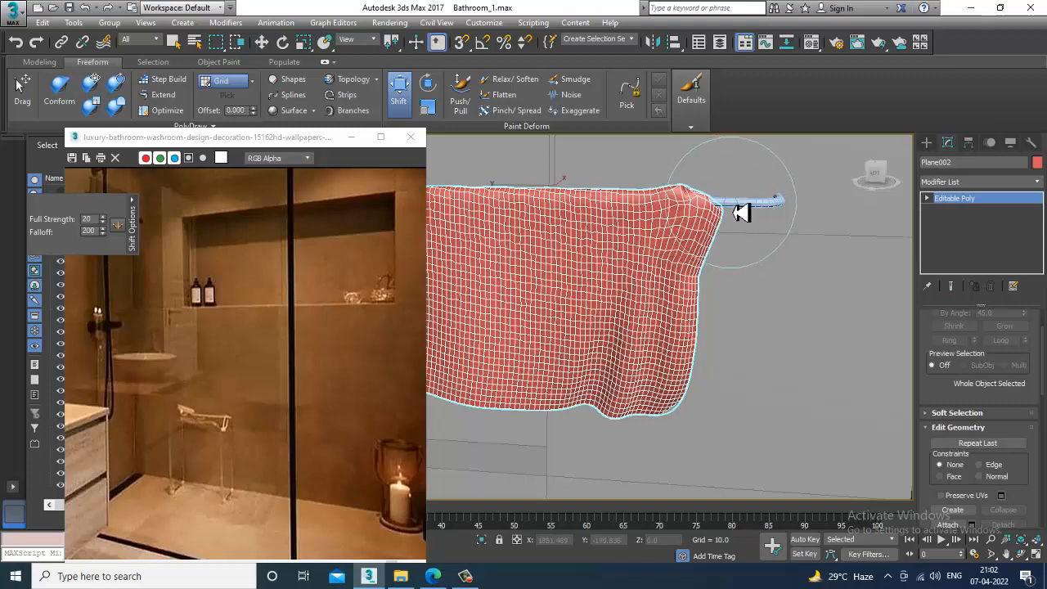
pyautogui.moveTo(706, 293)
pyautogui.keyDown('alt'); pyautogui.mouseDown(button='middle')
pyautogui.moveTo(676, 284)
pyautogui.moveTo(645, 330)
pyautogui.moveTo(658, 309)
pyautogui.moveTo(697, 294)
pyautogui.moveTo(681, 302)
pyautogui.mouseUp(button='middle'); pyautogui.keyUp('alt')
pyautogui.scroll(-4, 668, 299)
pyautogui.scroll(2, 652, 304)
pyautogui.press('w')
# Deselect the towel and minimize the reference image window to show the whole bathroom scene.
pyautogui.scroll(-4, 628, 317)
pyautogui.scroll(-2, 681, 302)
pyautogui.click(877, 359)
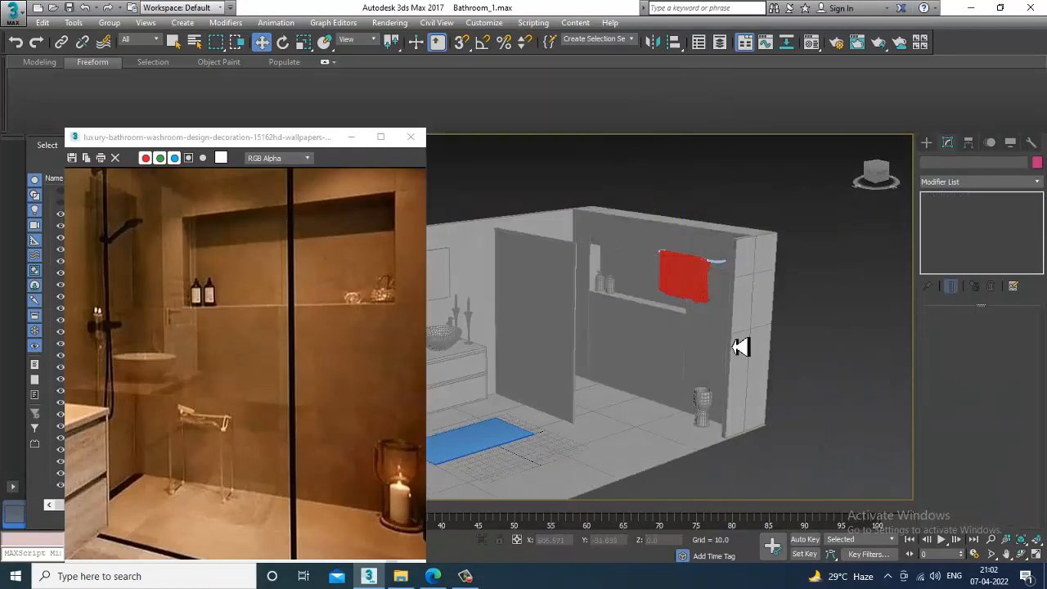
pyautogui.scroll(3, 734, 331)
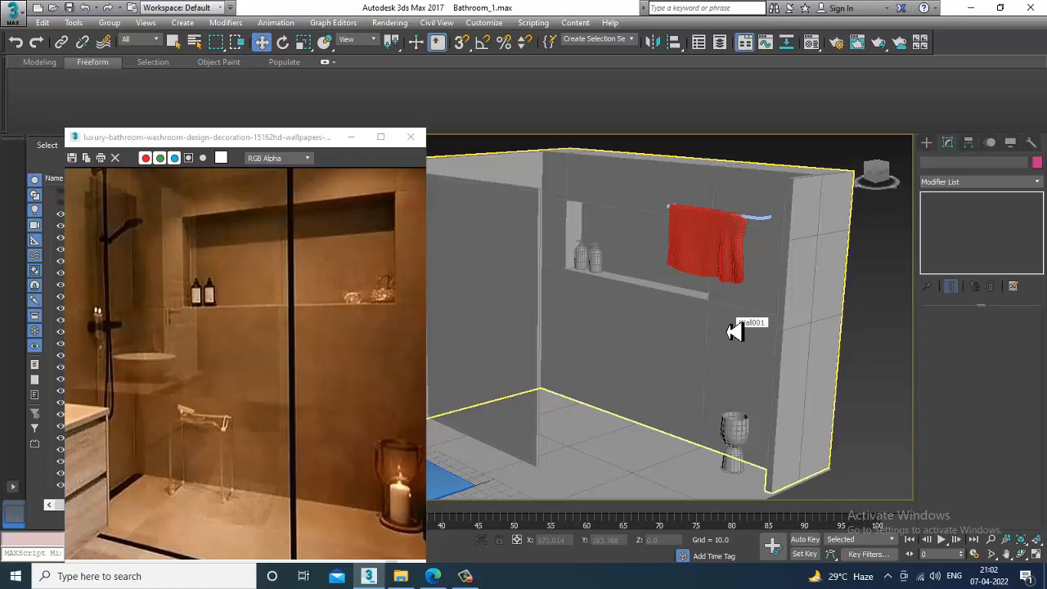
pyautogui.click(352, 138)
pyautogui.scroll(-3, 642, 409)
pyautogui.keyDown('alt'); pyautogui.moveTo(642, 409); pyautogui.dragTo(650, 381, button='middle'); pyautogui.keyUp('alt')
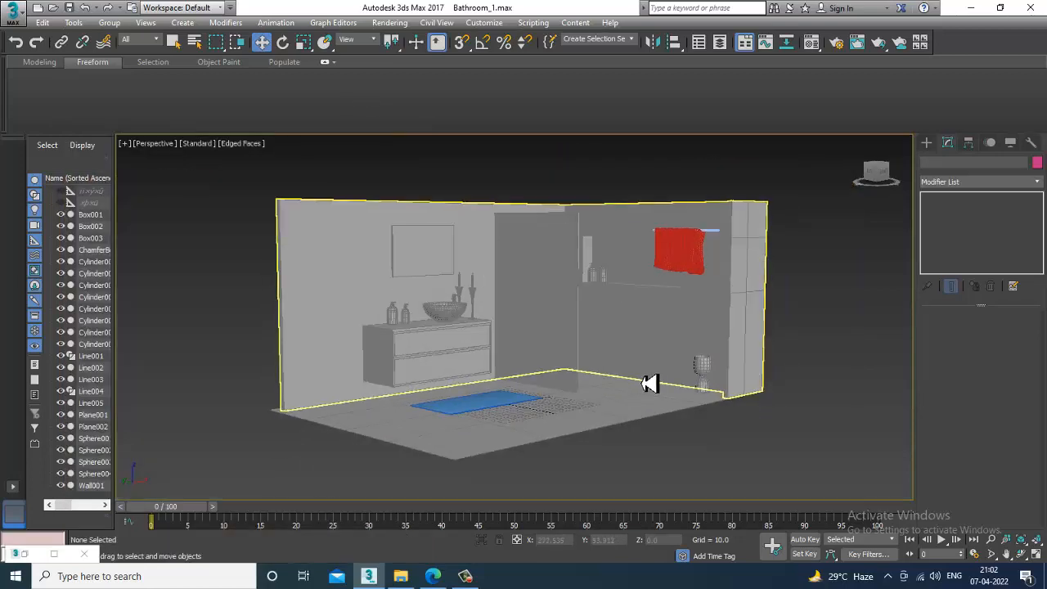
# Select every object in the scene, assign them all the same grey object color and clear the selection.
pyautogui.hotkey('ctrl', 'a')
pyautogui.click(1037, 162)
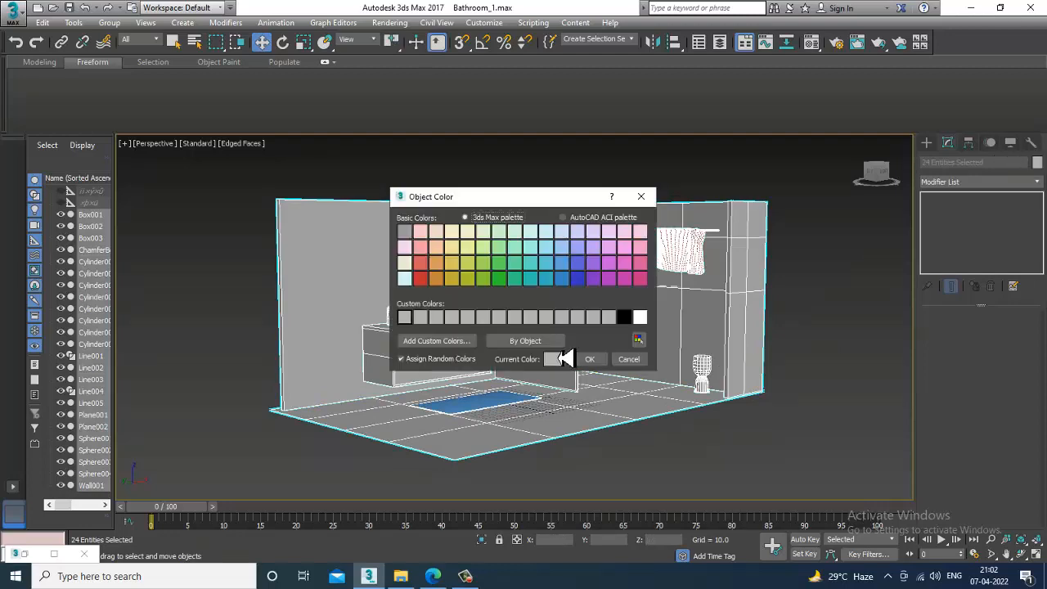
pyautogui.click(589, 358)
pyautogui.click(790, 369)
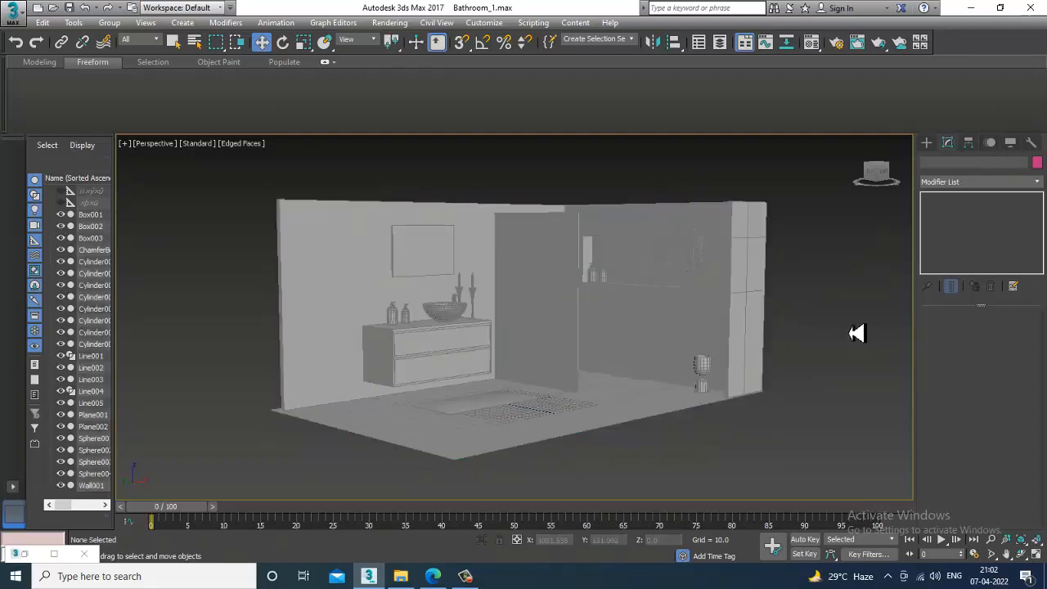
# Frame the room interior and turn off edged faces to show the scene in default shading.
pyautogui.scroll(3, 614, 346)
pyautogui.moveTo(619, 343)
pyautogui.mouseDown(button='middle')
pyautogui.moveTo(597, 363)
pyautogui.moveTo(614, 358)
pyautogui.mouseUp(button='middle')
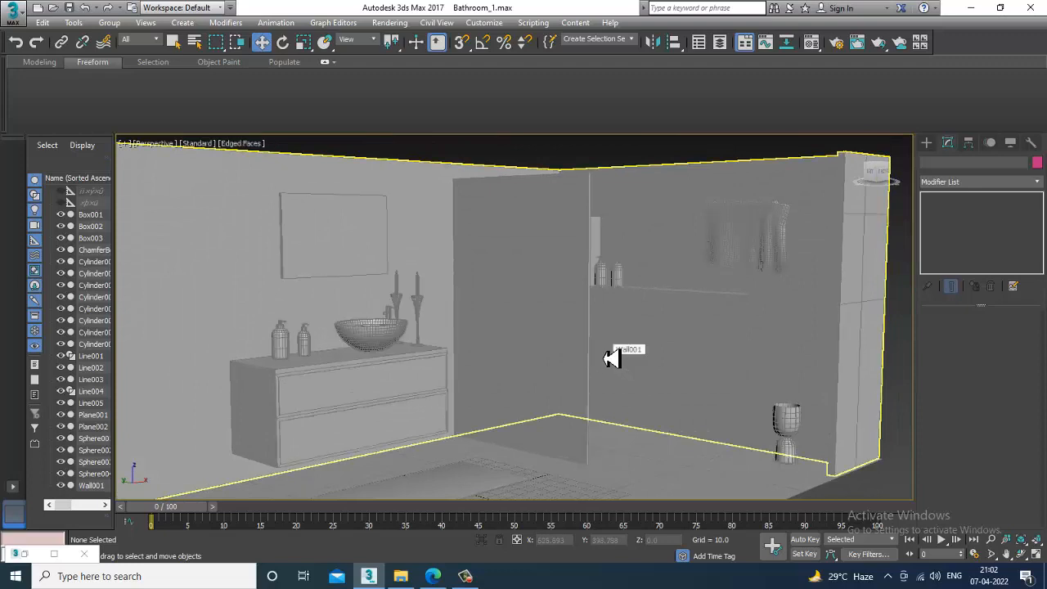
pyautogui.press('F4')
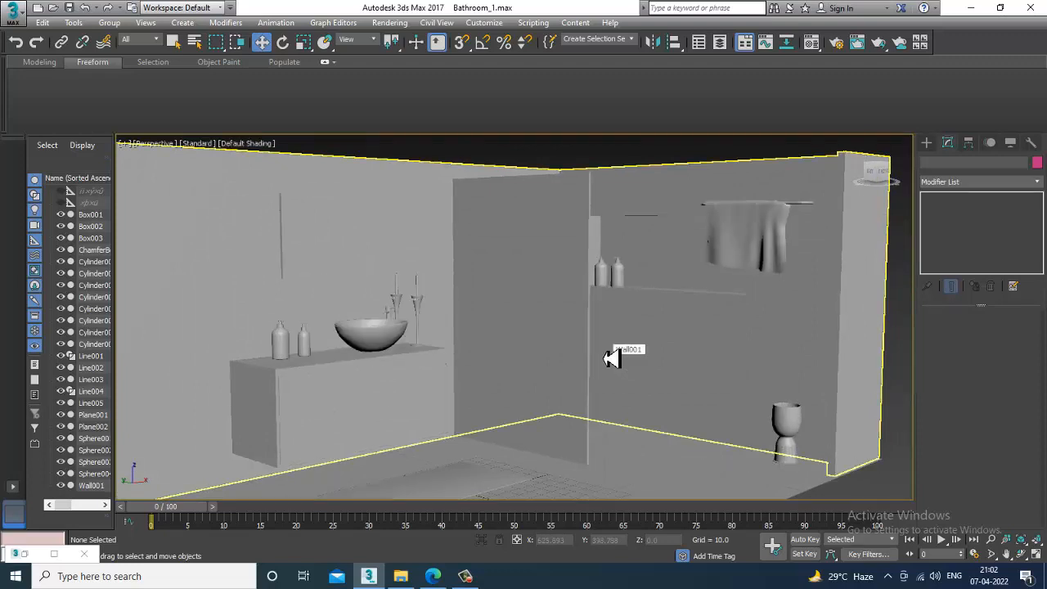